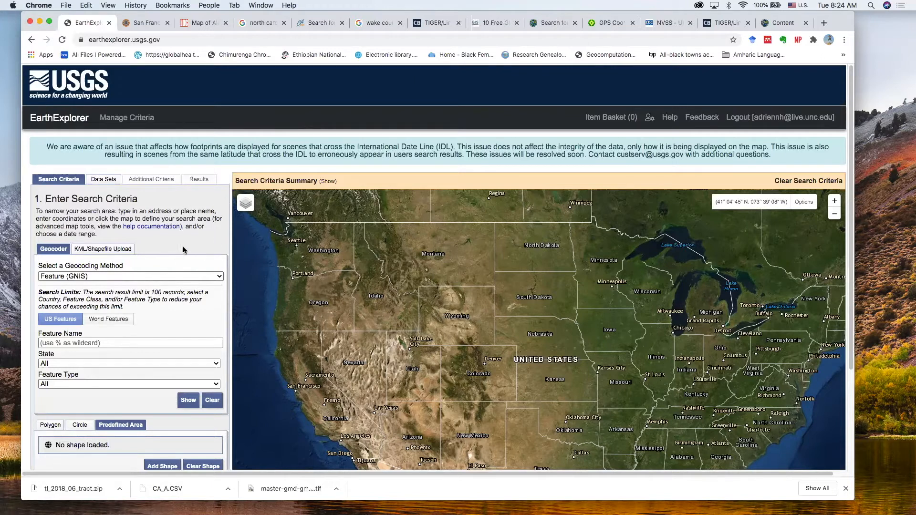
# Geocode "oakland, ca" with the Address/Place method and add the Oakland, CA, USA match to the search area coordinates.
pyautogui.scroll(-3, 193, 247)
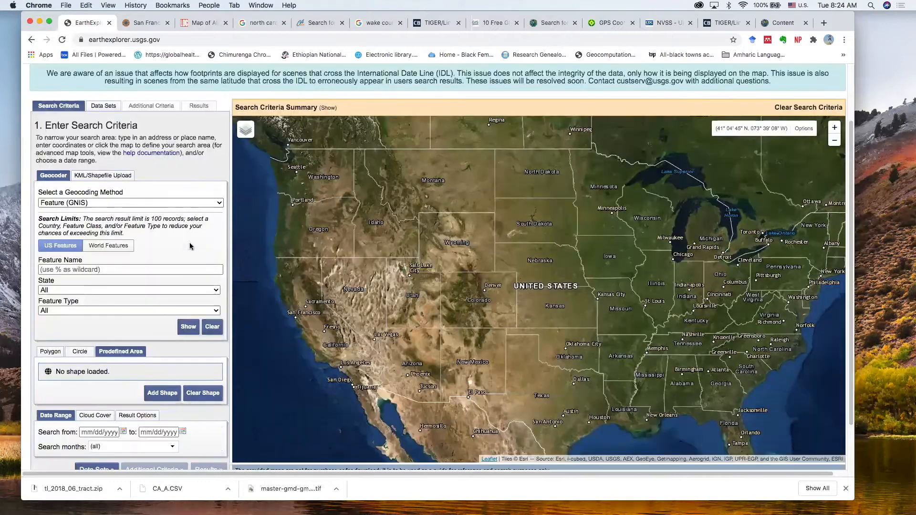
pyautogui.click(200, 206)
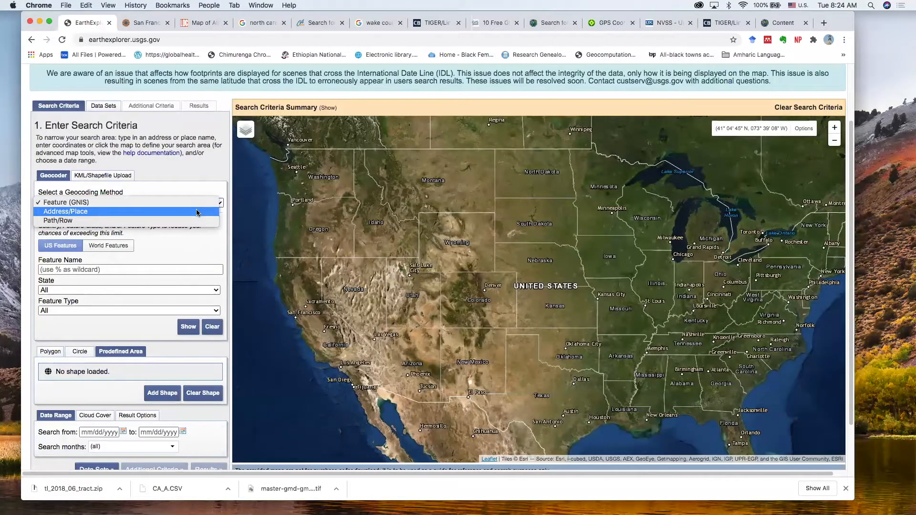
pyautogui.click(198, 212)
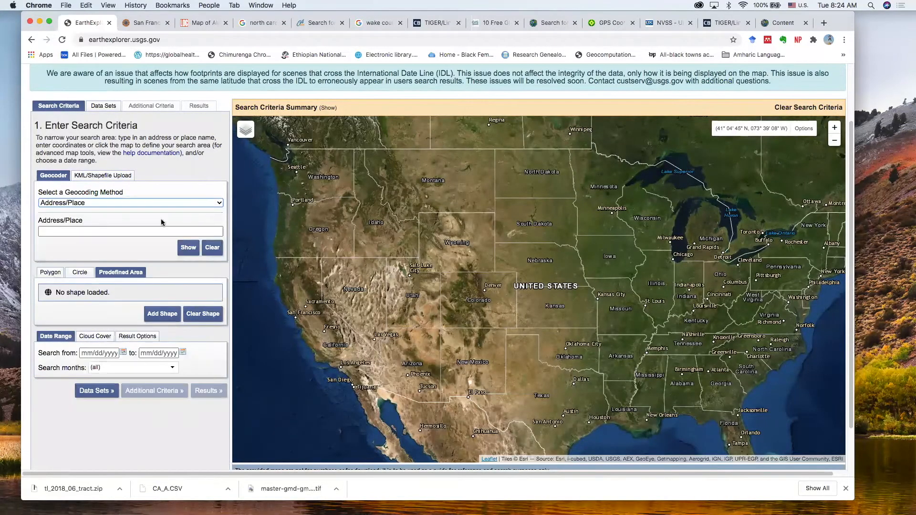
pyautogui.click(144, 231)
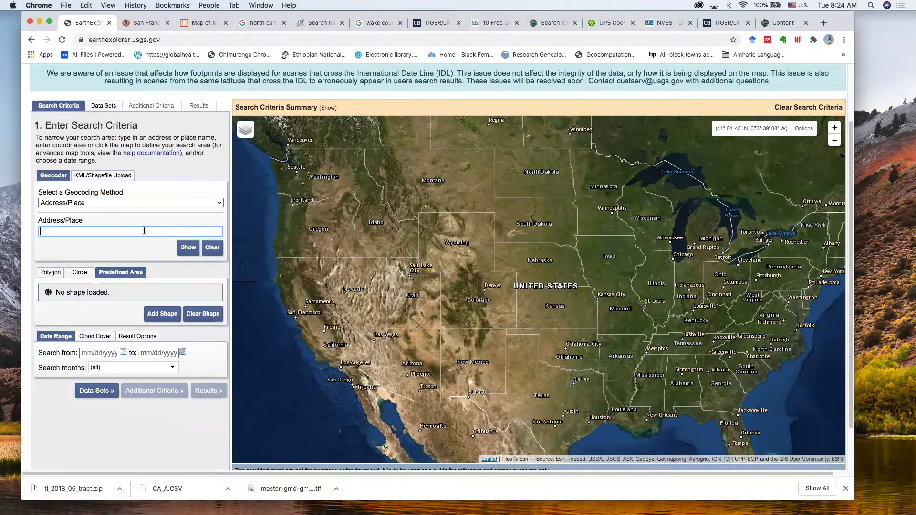
pyautogui.write('oakland')
pyautogui.press('BackSpace')
pyautogui.write(', ca')
pyautogui.click(196, 244)
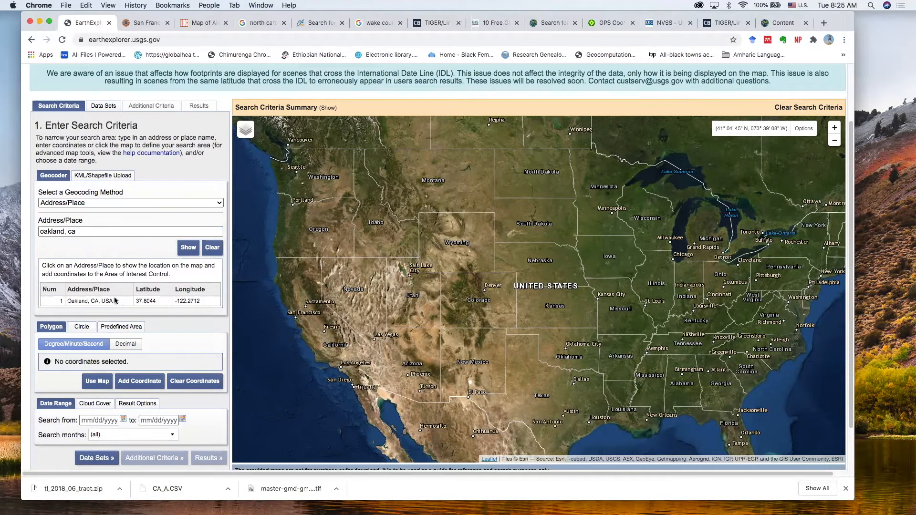
pyautogui.click(80, 302)
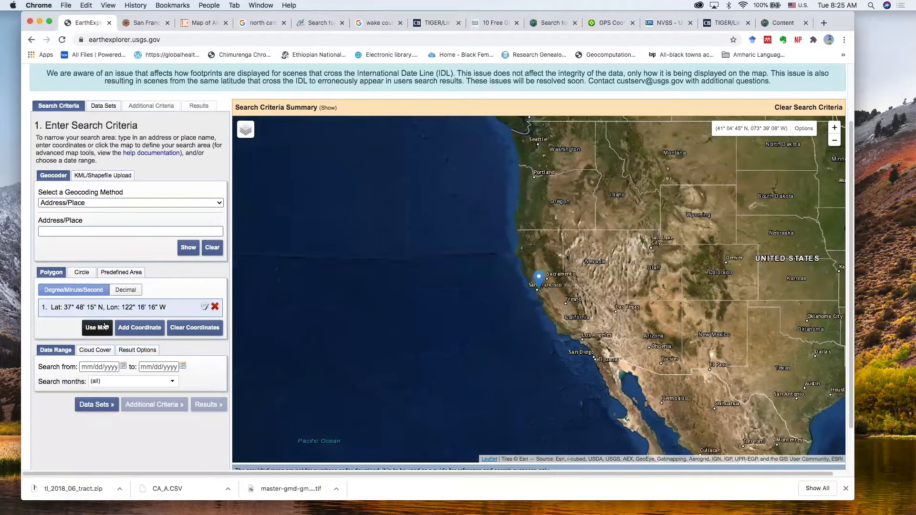
# Set the search date range from 1/01/1950 to 09/15/2020.
pyautogui.click(102, 365)
pyautogui.write('1/01/1950')
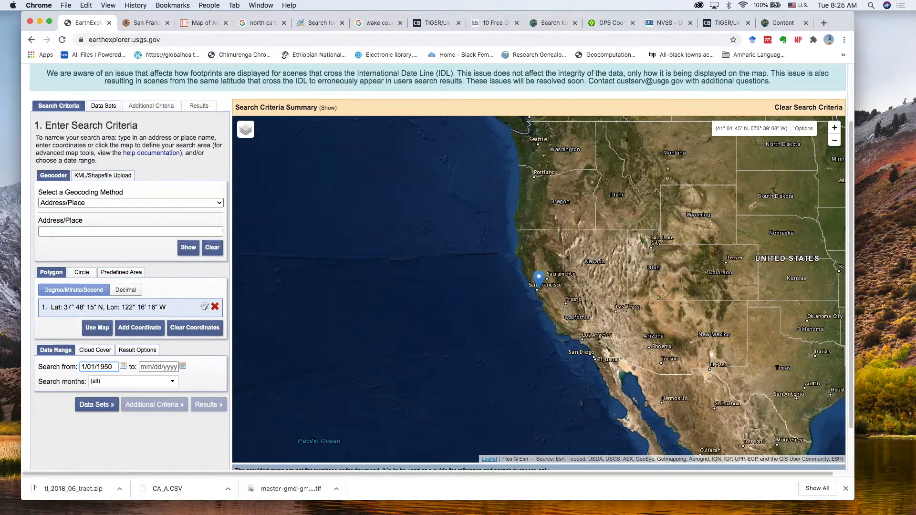
pyautogui.click(148, 367)
pyautogui.click(183, 366)
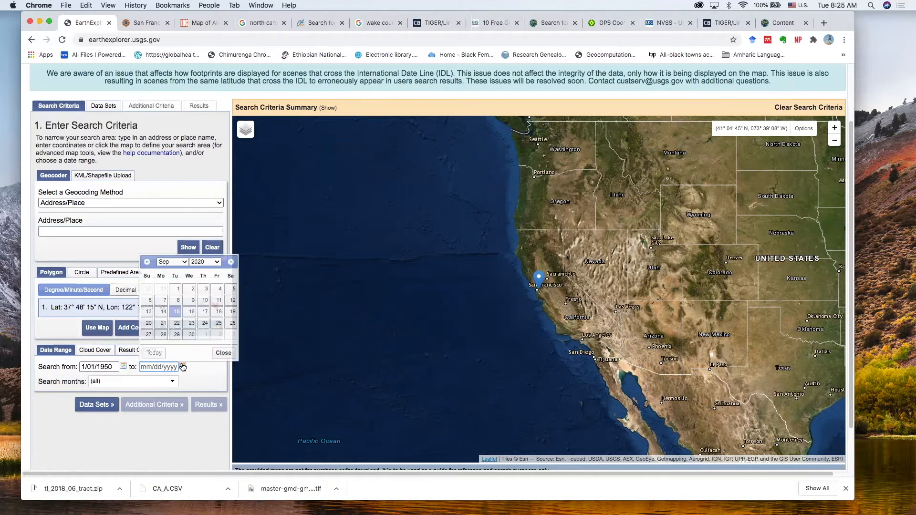
pyautogui.click(177, 314)
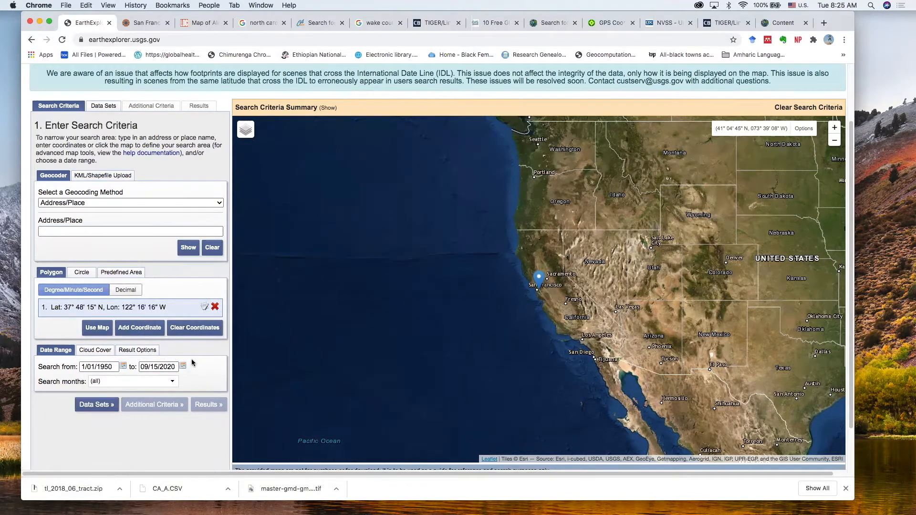
# Select the High Resolution Orthoimagery data set under Aerial Imagery and run the search for results.
pyautogui.click(99, 110)
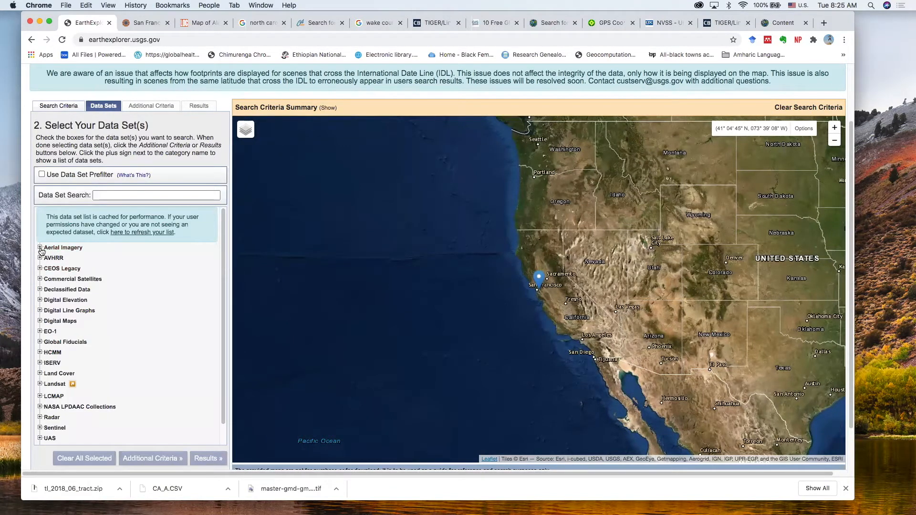
pyautogui.click(59, 106)
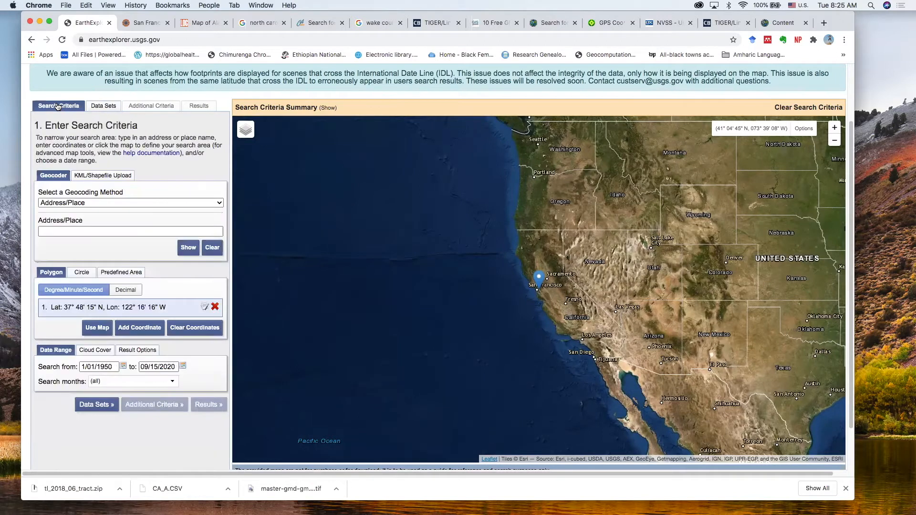
pyautogui.click(102, 107)
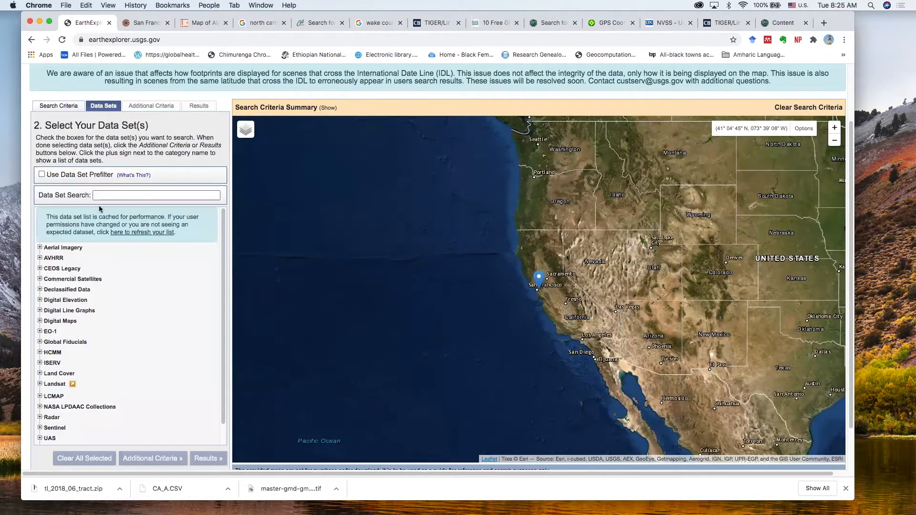
pyautogui.click(40, 248)
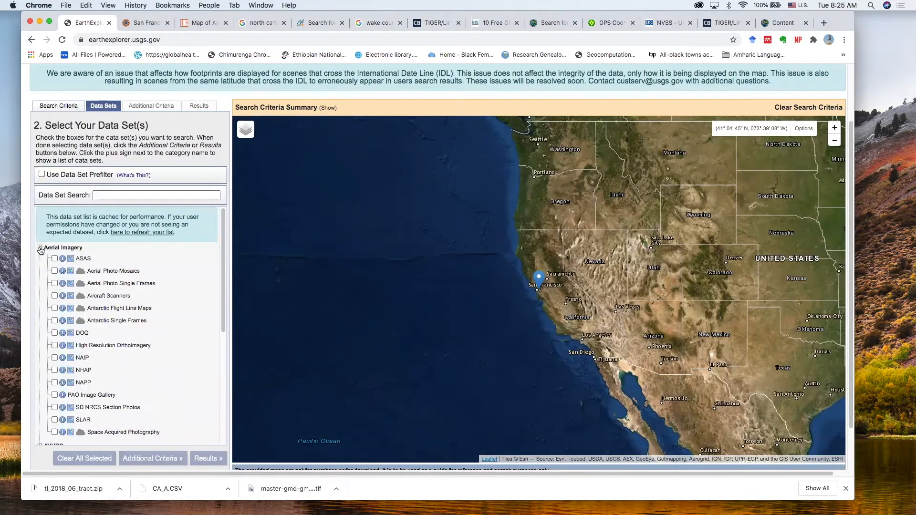
pyautogui.click(55, 346)
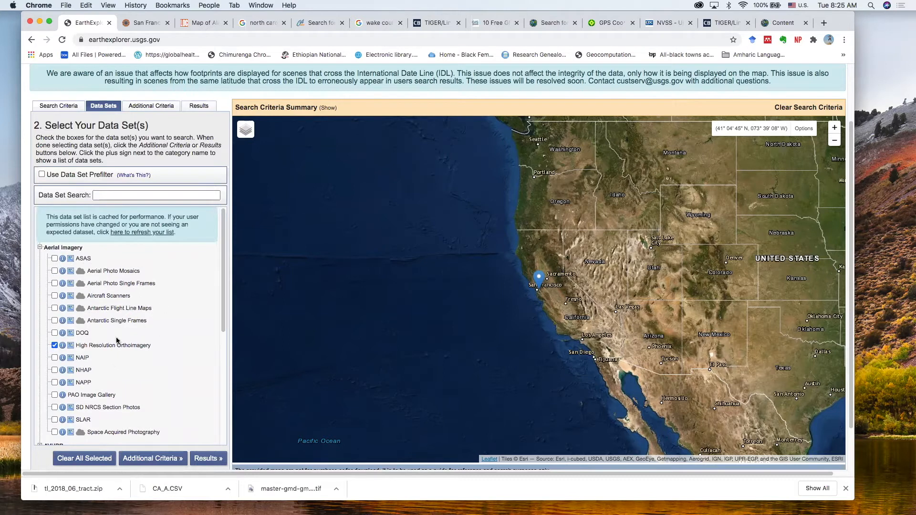
pyautogui.scroll(-4, 121, 352)
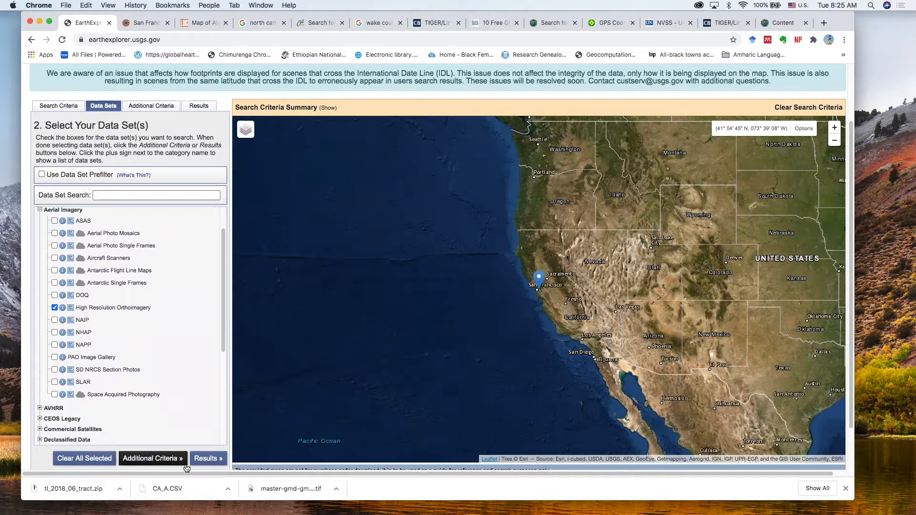
pyautogui.click(206, 459)
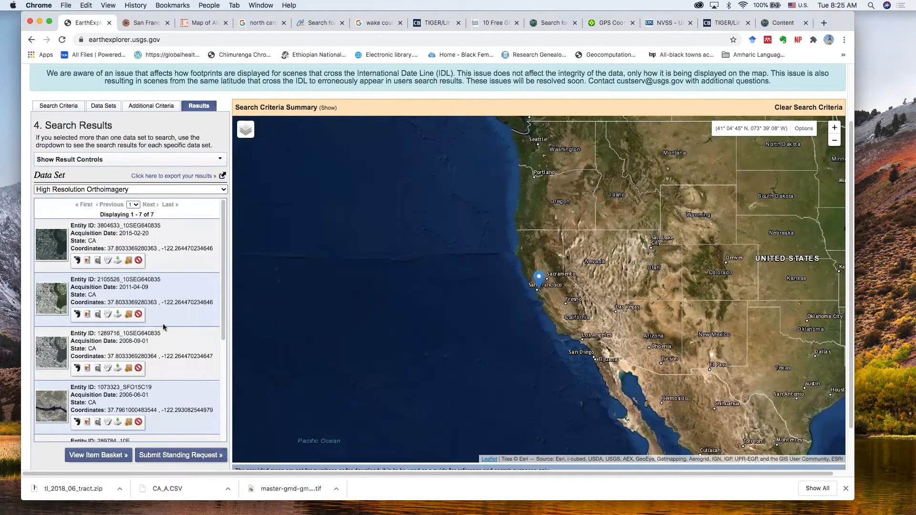
# Overlay the browse images of the 2002-10-01 and 2003-10-20 orthoimagery results on the map around Oakland.
pyautogui.scroll(-5, 162, 290)
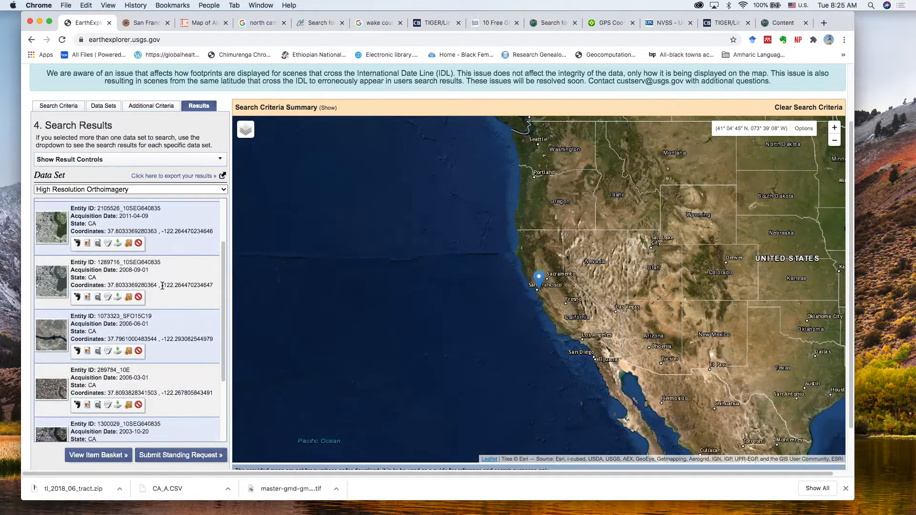
pyautogui.click(835, 131)
pyautogui.click(834, 129)
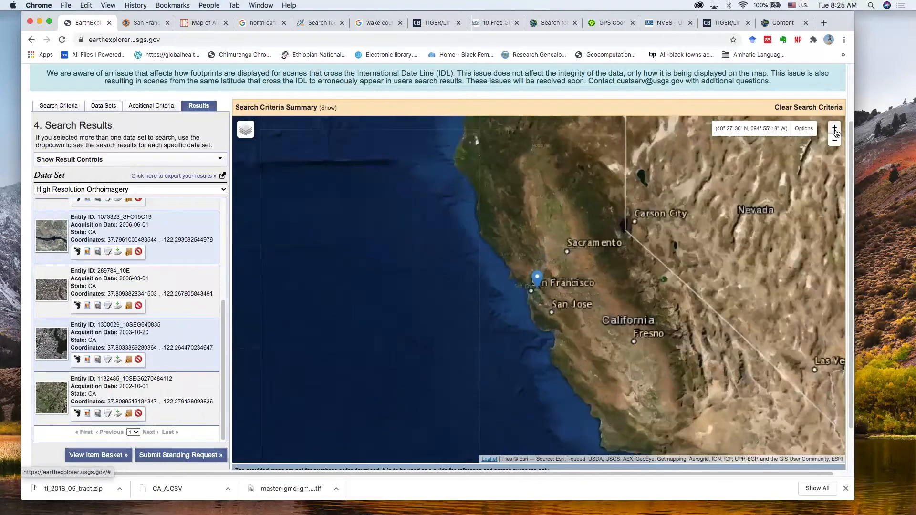
pyautogui.click(834, 129)
pyautogui.click(835, 129)
pyautogui.click(834, 129)
pyautogui.click(834, 129)
pyautogui.click(835, 128)
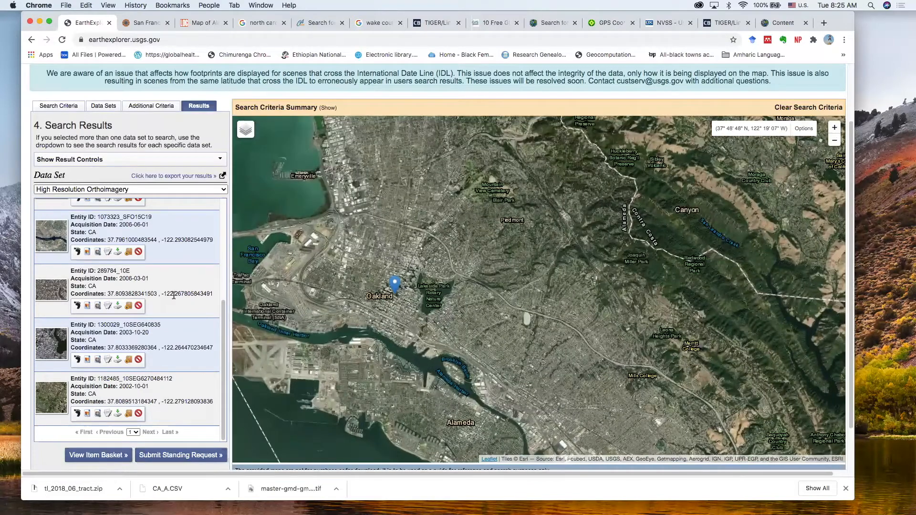
pyautogui.click(87, 413)
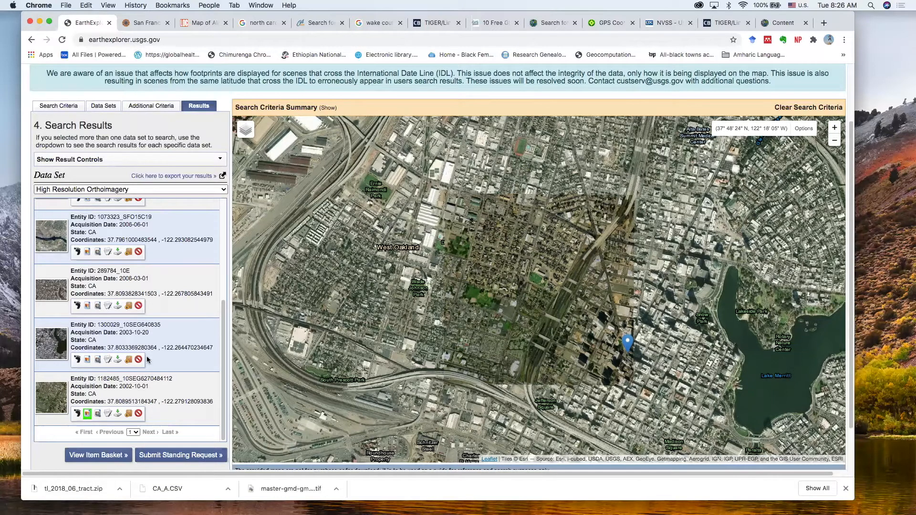
pyautogui.click(88, 360)
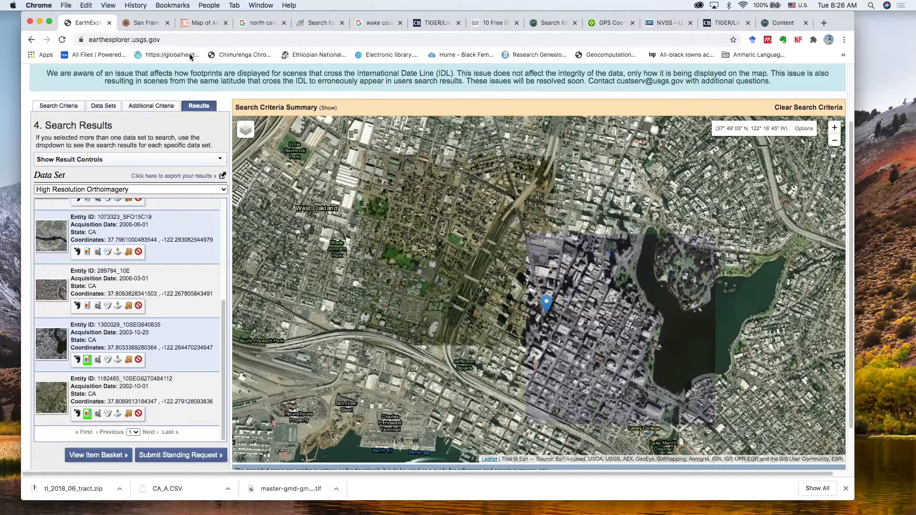
# Switch to the EarthWorks page for San Francisco, California, 1863 (Raster Image) and review its description, download options and map preview.
pyautogui.click(143, 24)
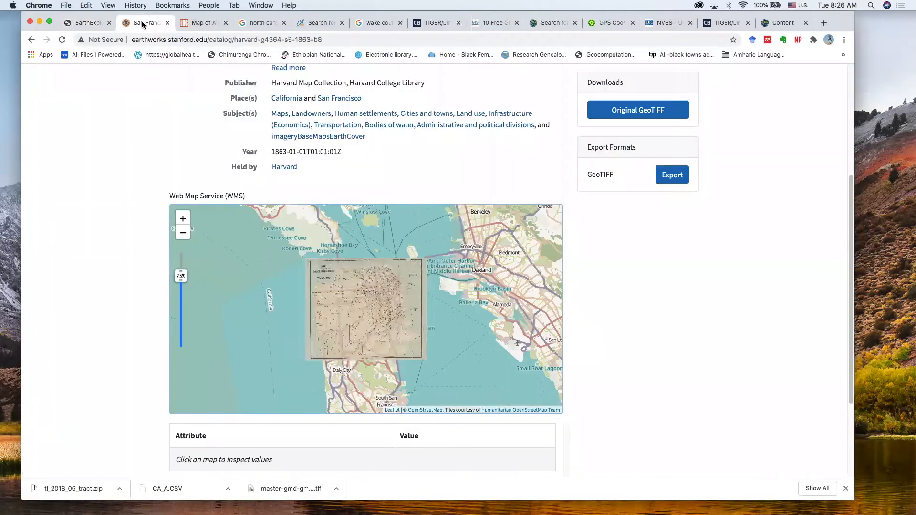
pyautogui.scroll(5, 824, 196)
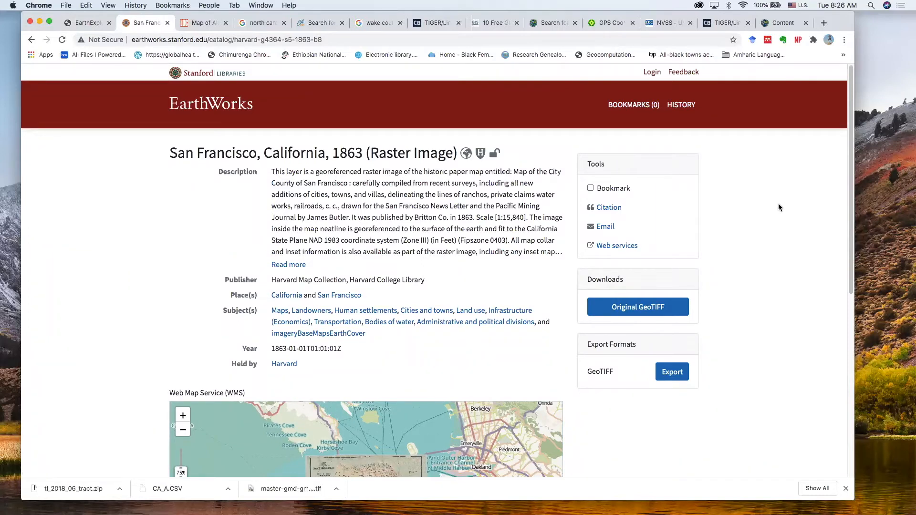
pyautogui.scroll(-5, 777, 203)
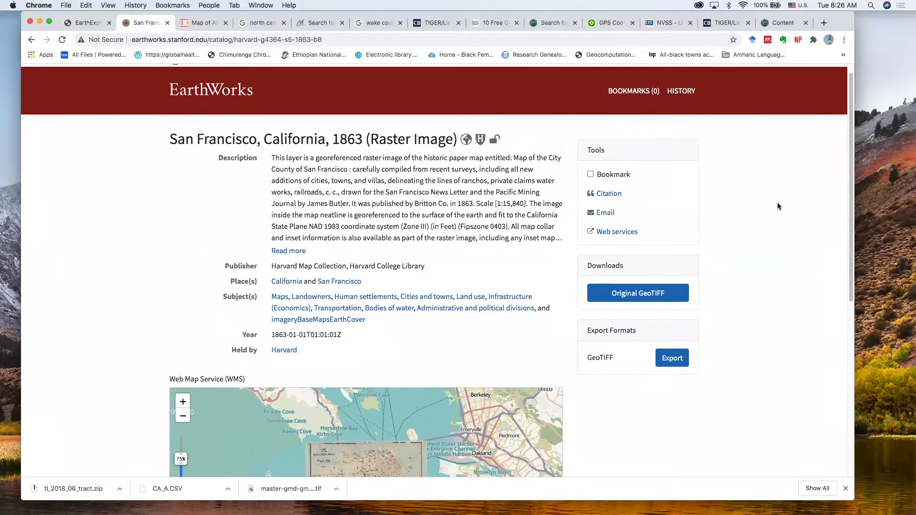
pyautogui.scroll(5, 777, 203)
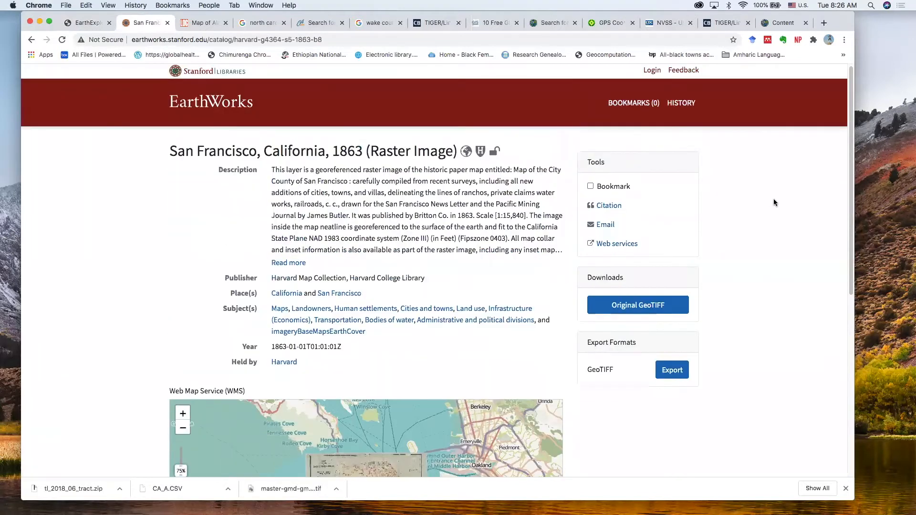
pyautogui.scroll(-1, 803, 240)
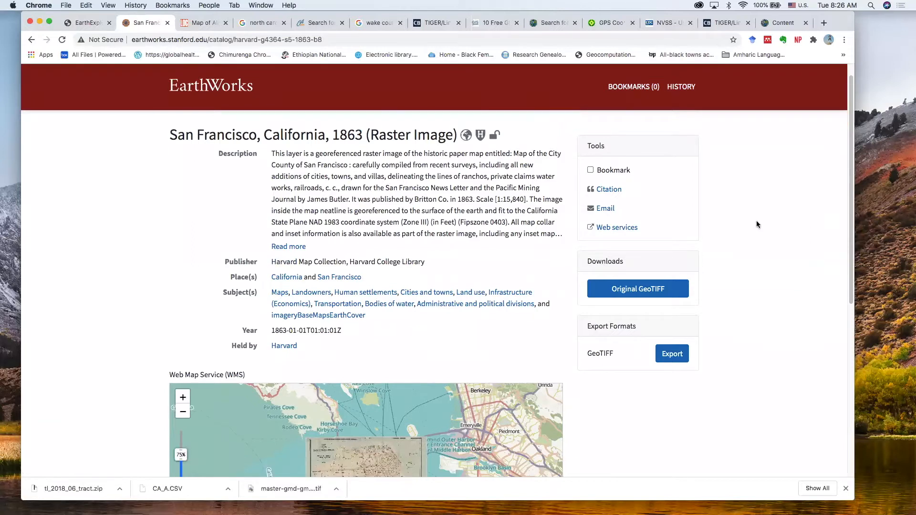
pyautogui.scroll(-4, 765, 222)
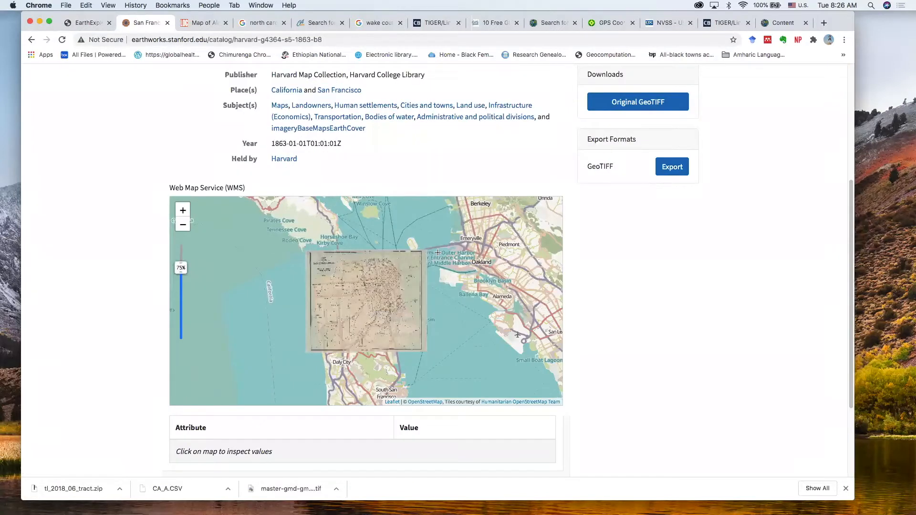
# Enlarge the 1863 San Francisco map preview to street level and set the overlay opacity to 100%.
pyautogui.click(182, 211)
pyautogui.click(182, 211)
pyautogui.click(182, 211)
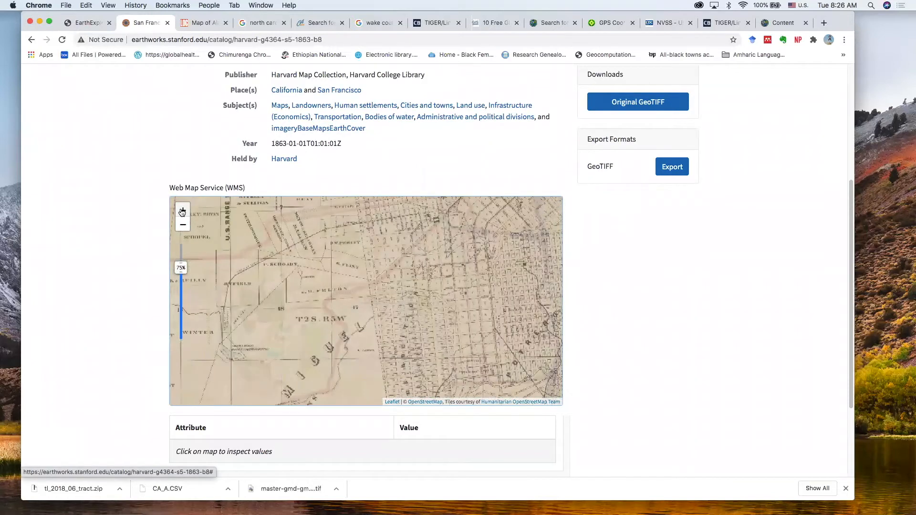
pyautogui.moveTo(180, 267); pyautogui.dragTo(179, 250)
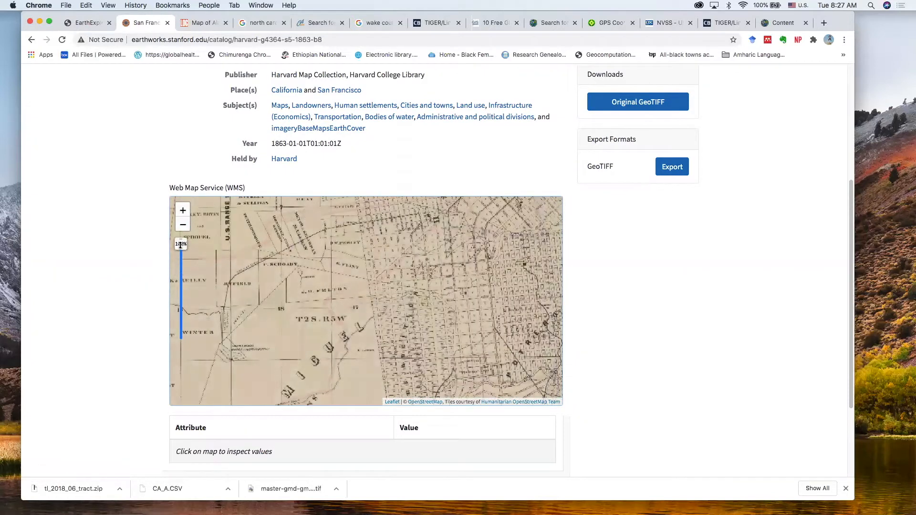
pyautogui.moveTo(180, 245); pyautogui.dragTo(182, 264)
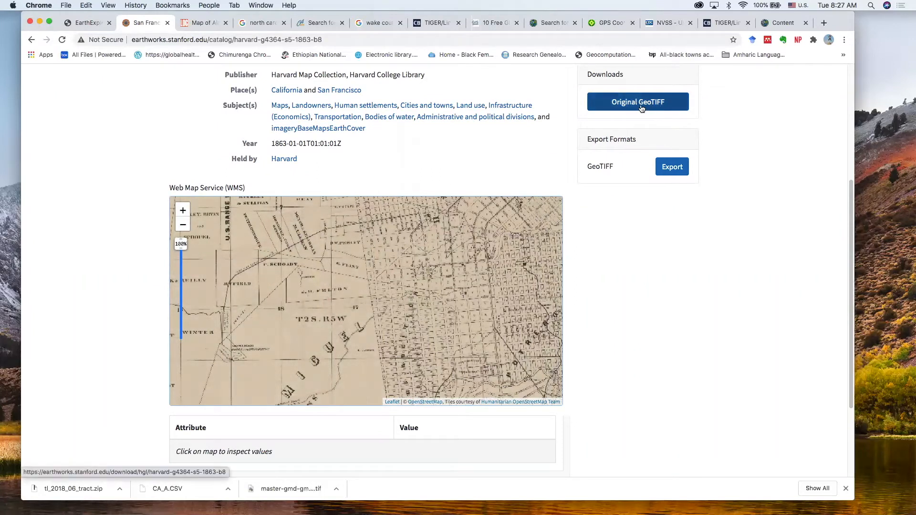
pyautogui.scroll(3, 771, 134)
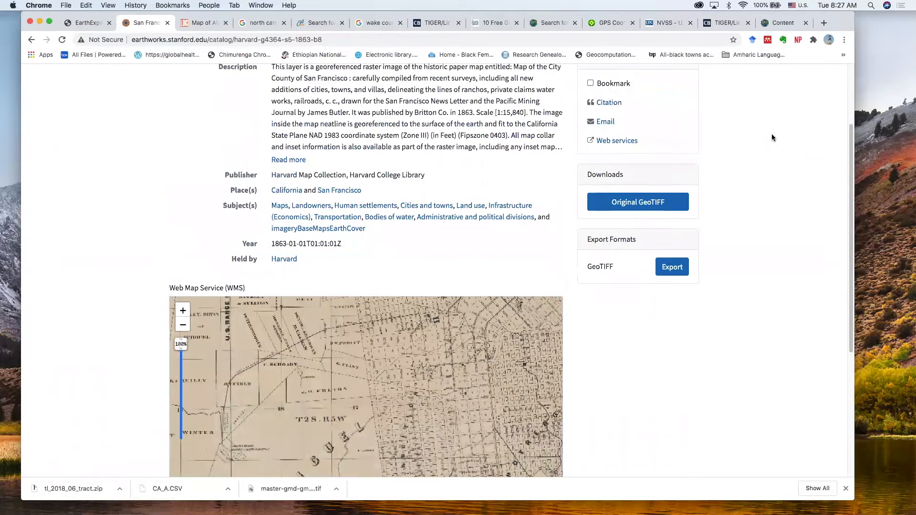
pyautogui.scroll(2, 772, 137)
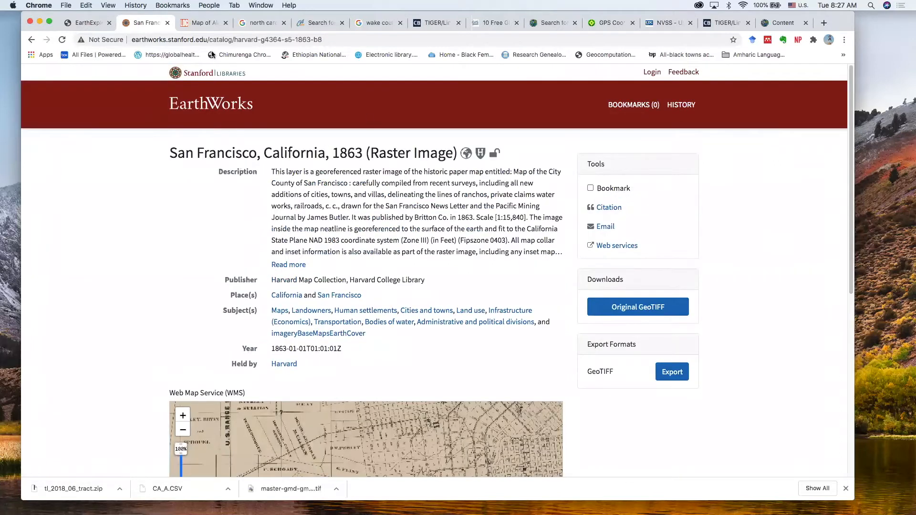
# View the Library of Congress Map of Alachua County, Florida, and bring up the "north carolina gis data" Google search results.
pyautogui.click(201, 24)
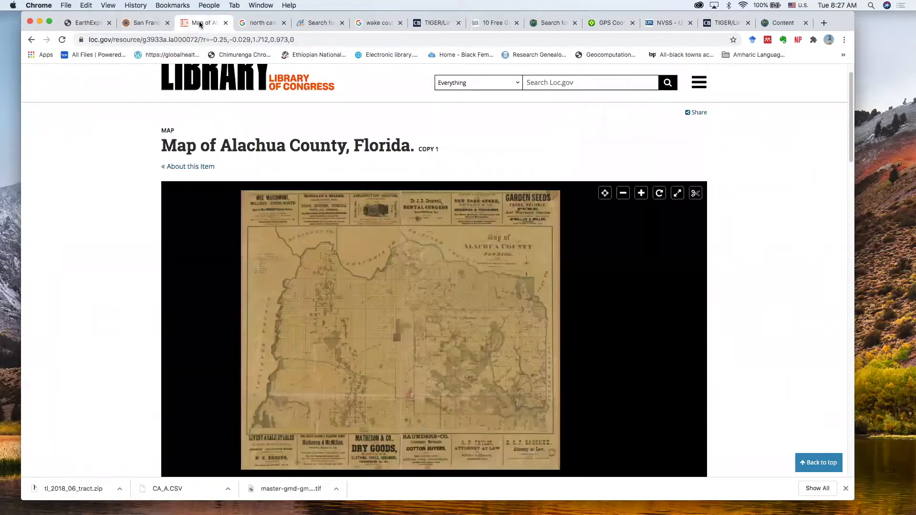
pyautogui.scroll(-1, 769, 197)
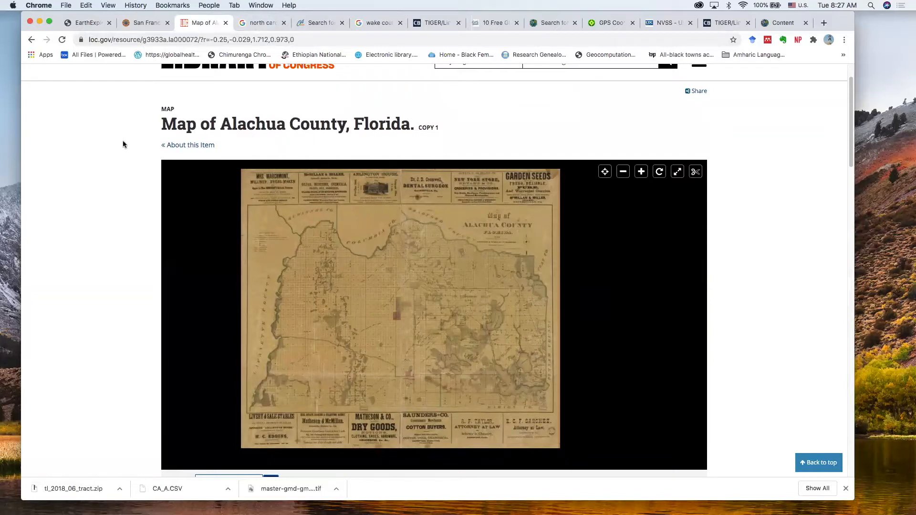
pyautogui.click(252, 24)
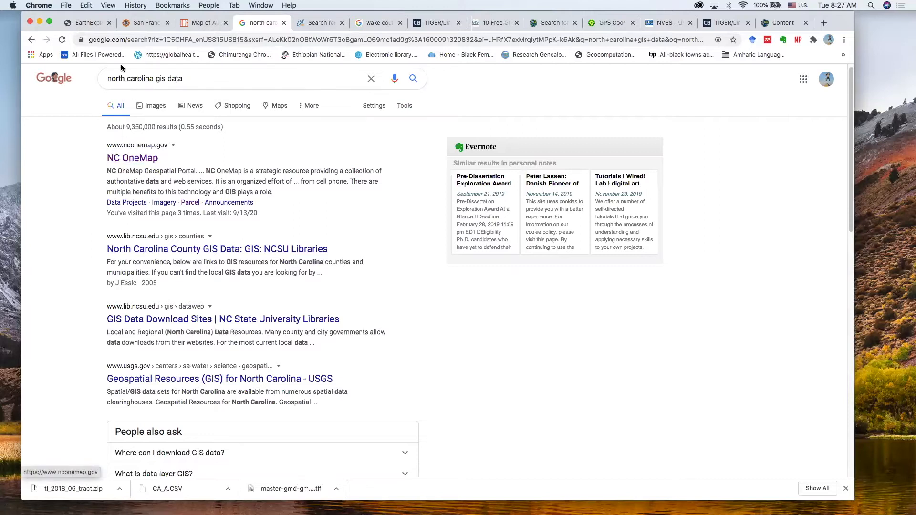
# Open the NC OneMap portal from the search results and search its catalogue for "parcel".
pyautogui.click(132, 159)
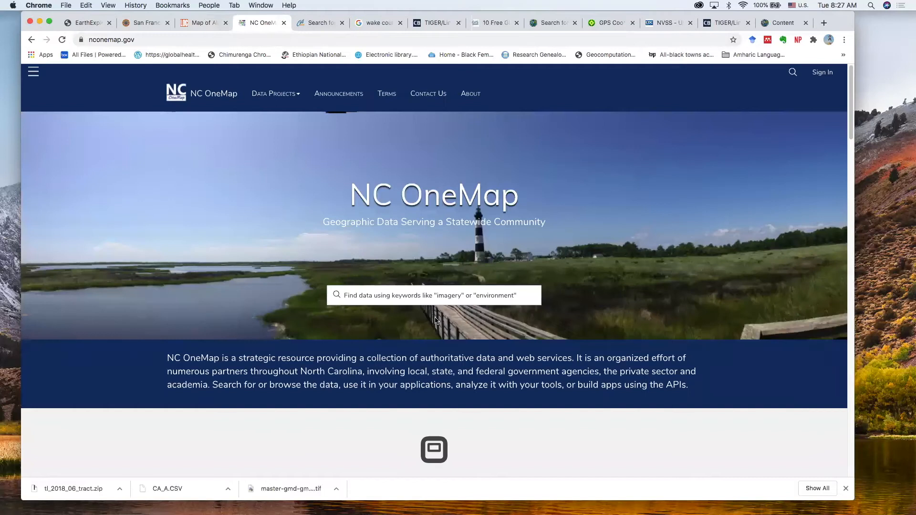
pyautogui.click(423, 295)
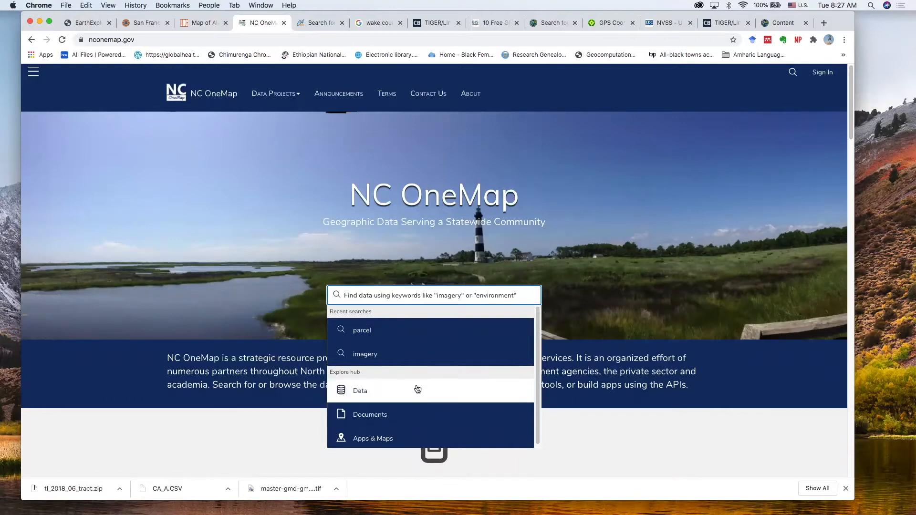
pyautogui.click(398, 334)
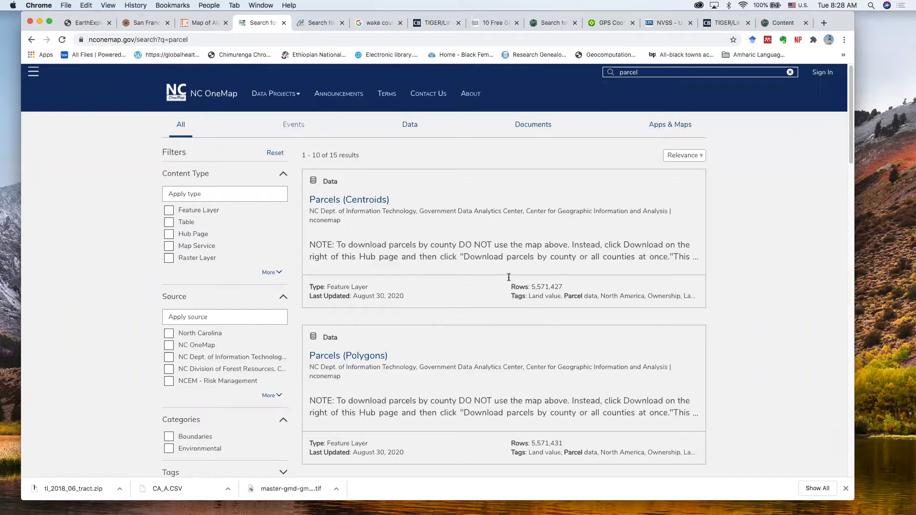
# View the dataset list of the California State Geoportal and return to the NC OneMap parcel results.
pyautogui.click(294, 25)
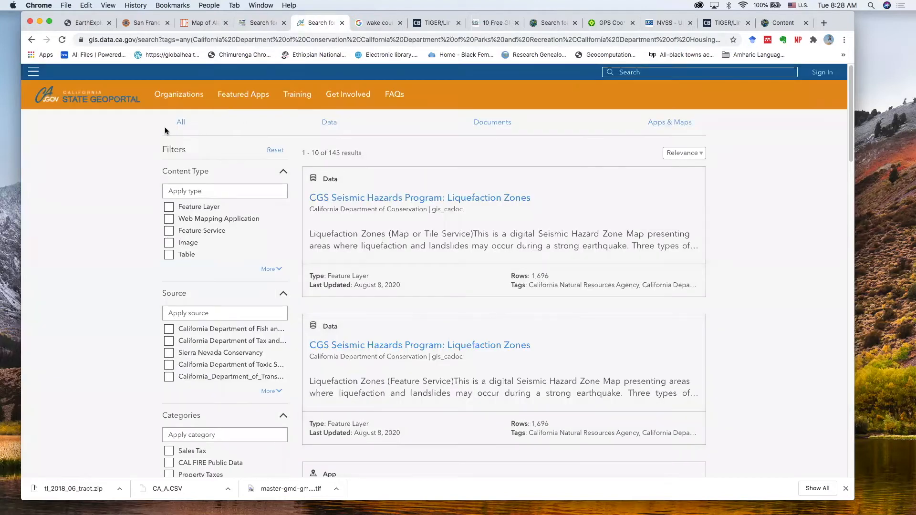
pyautogui.click(262, 25)
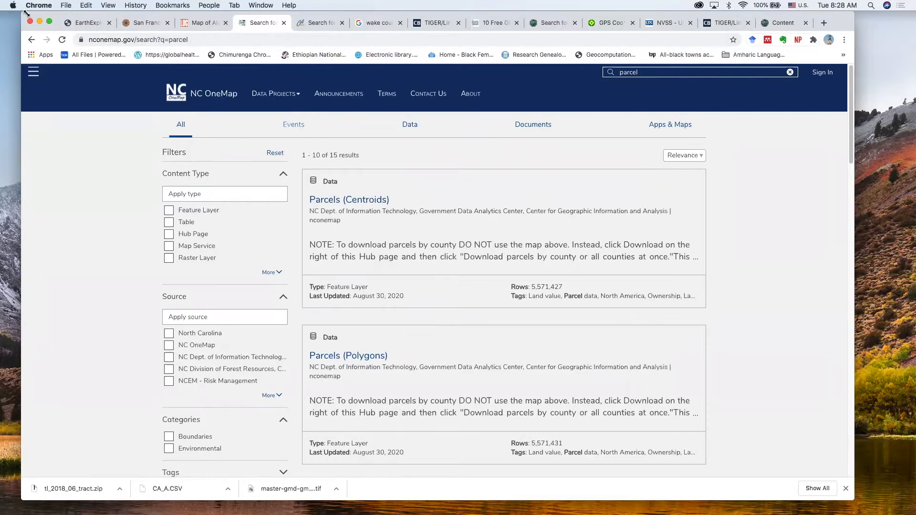
pyautogui.moveTo(24, 13); pyautogui.dragTo(23, 55)
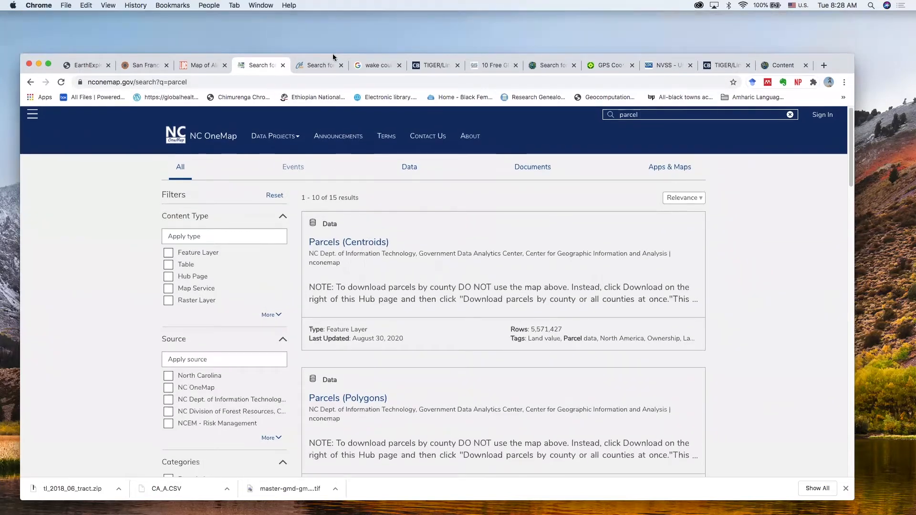
# Open the Wake County GIS site from its search results, and view the Census Bureau's TIGER/Line Shapefiles page.
pyautogui.click(376, 65)
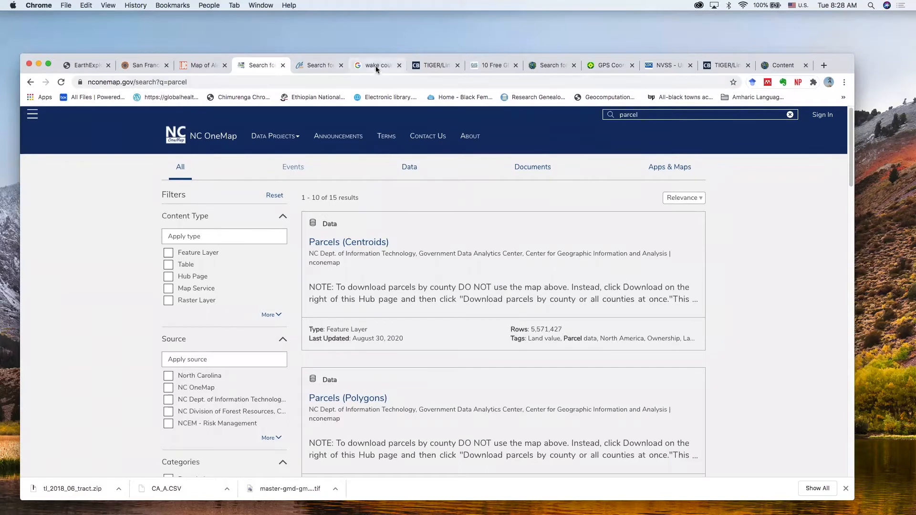
pyautogui.click(161, 206)
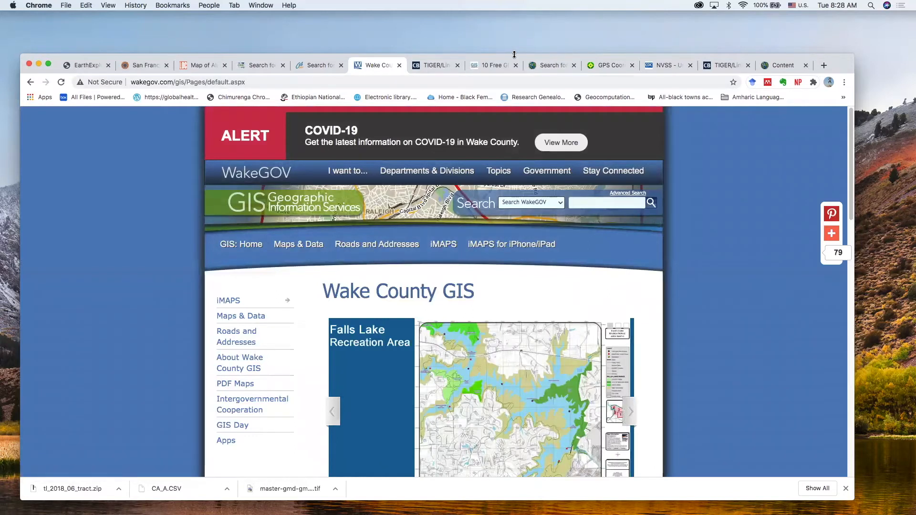
pyautogui.moveTo(514, 58); pyautogui.dragTo(513, 41)
pyautogui.click(434, 48)
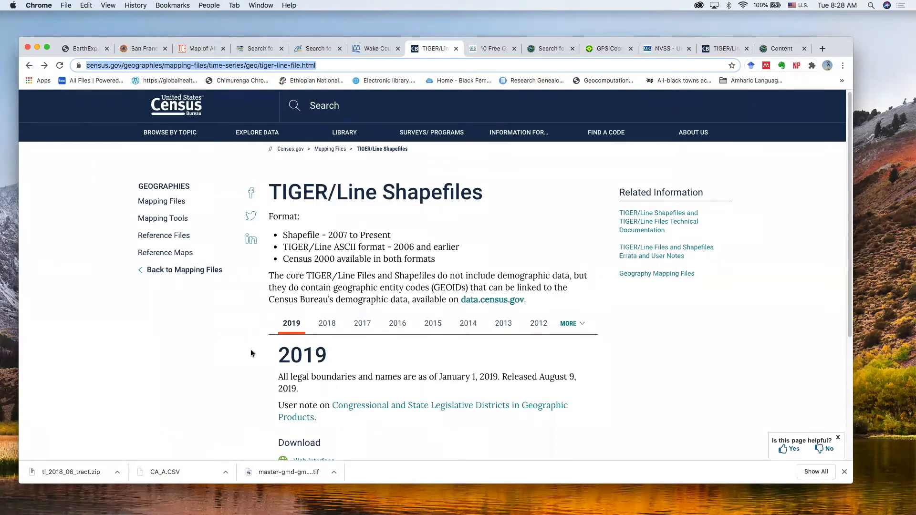
# Browse the ArcGIS Hub dataset listing and view the GPS Coordinates finder, ending on the California State Geoportal results.
pyautogui.click(536, 48)
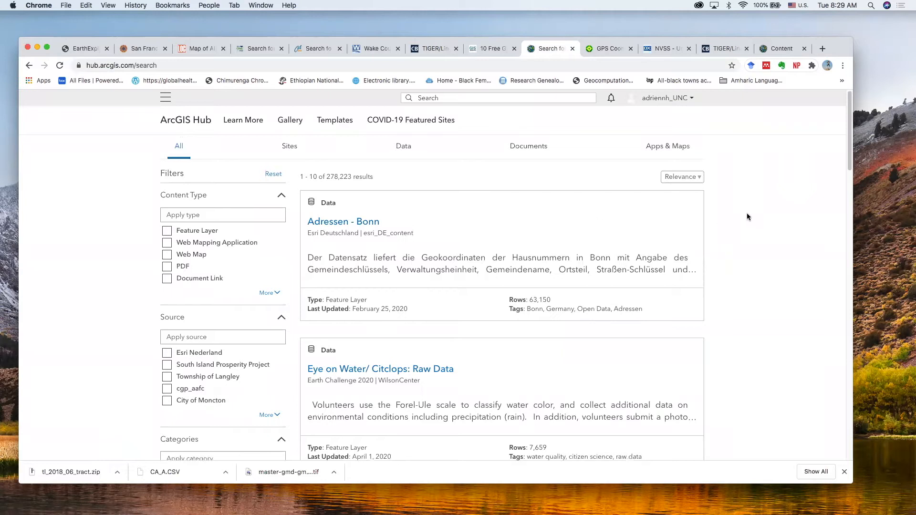
pyautogui.scroll(-8, 746, 213)
pyautogui.scroll(-15, 745, 211)
pyautogui.scroll(20, 745, 209)
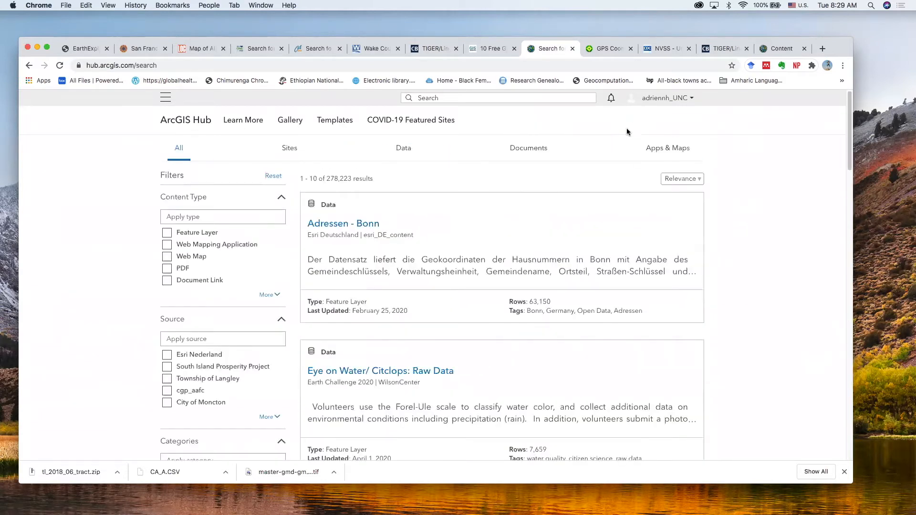
pyautogui.click(600, 50)
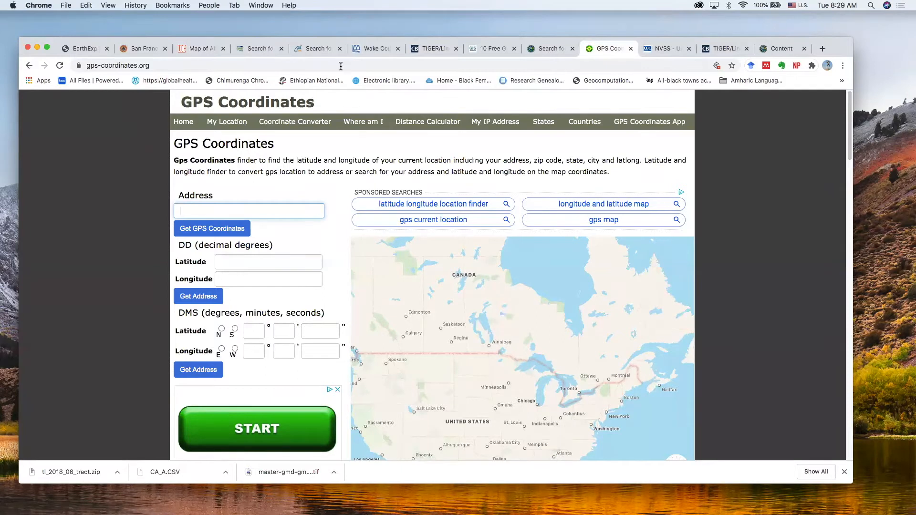
pyautogui.click(310, 48)
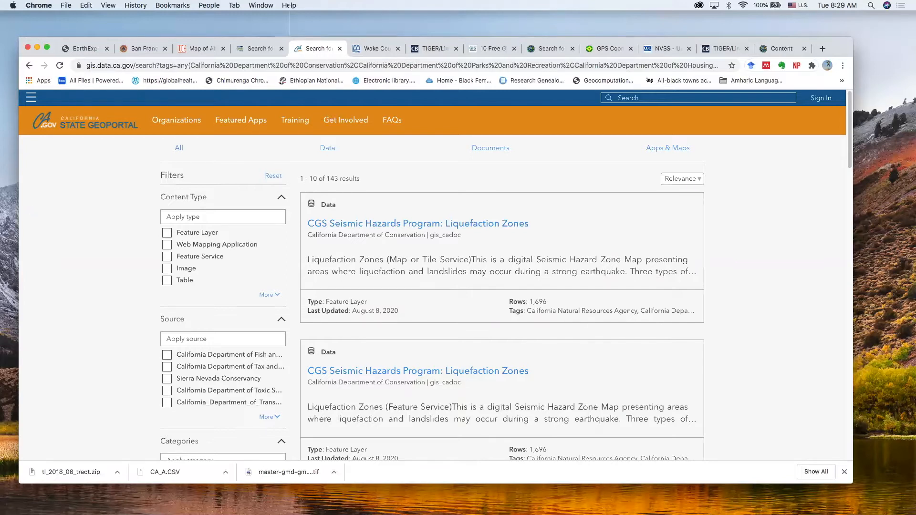
# Switch to QGIS, collapse the XYZ Tiles group, and check the version information of the installed program.
pyautogui.press('super+Tab')
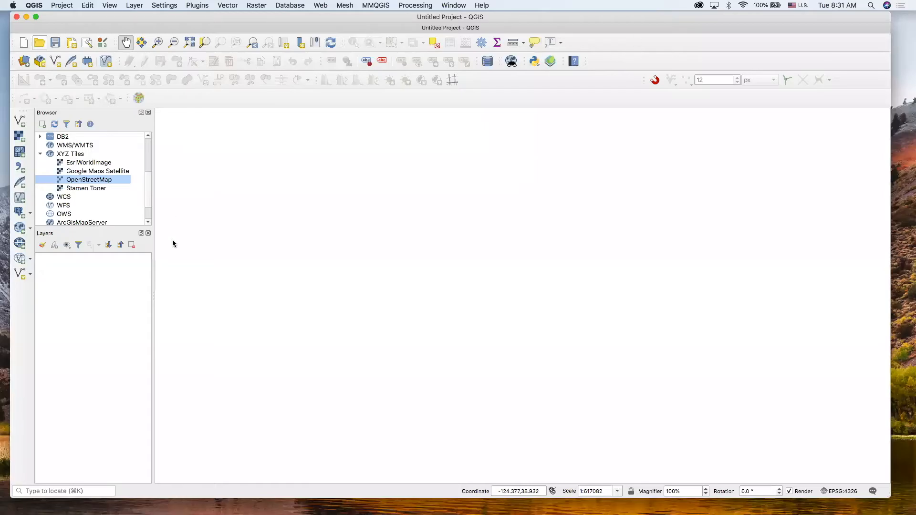
pyautogui.click(41, 154)
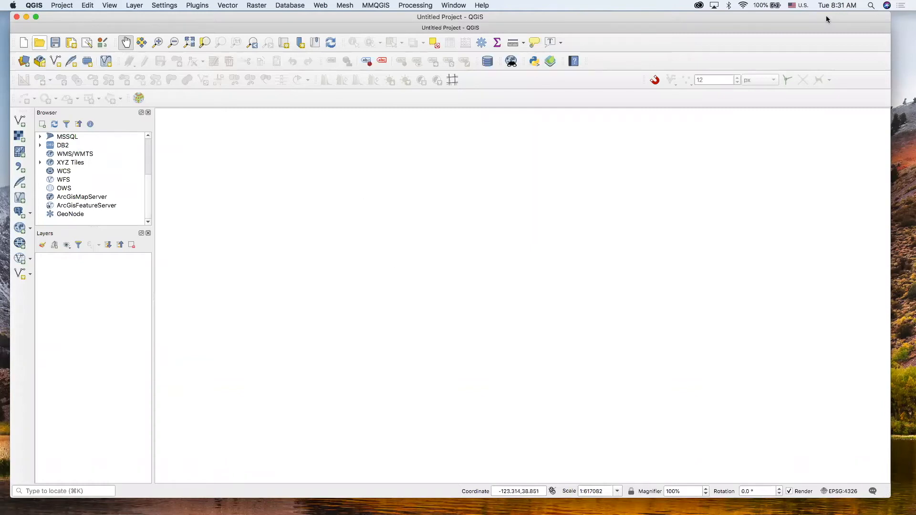
pyautogui.click(37, 9)
pyautogui.click(52, 15)
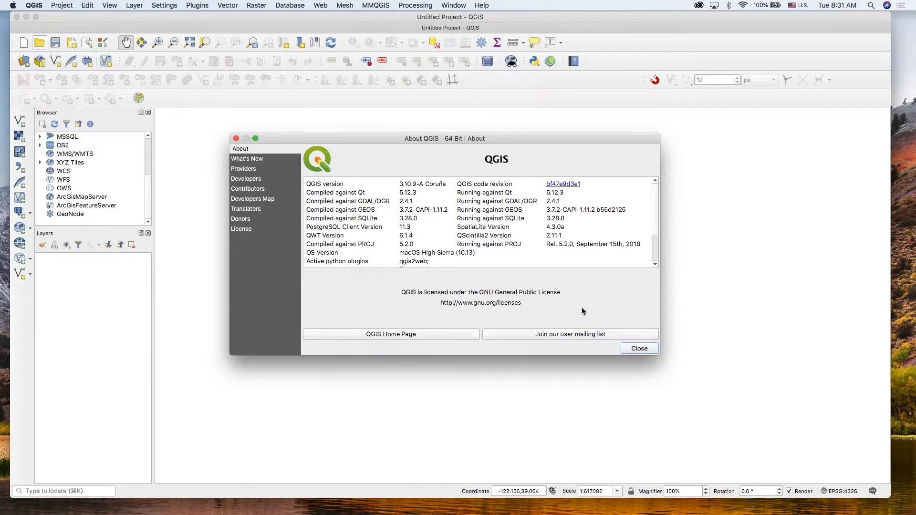
pyautogui.click(632, 349)
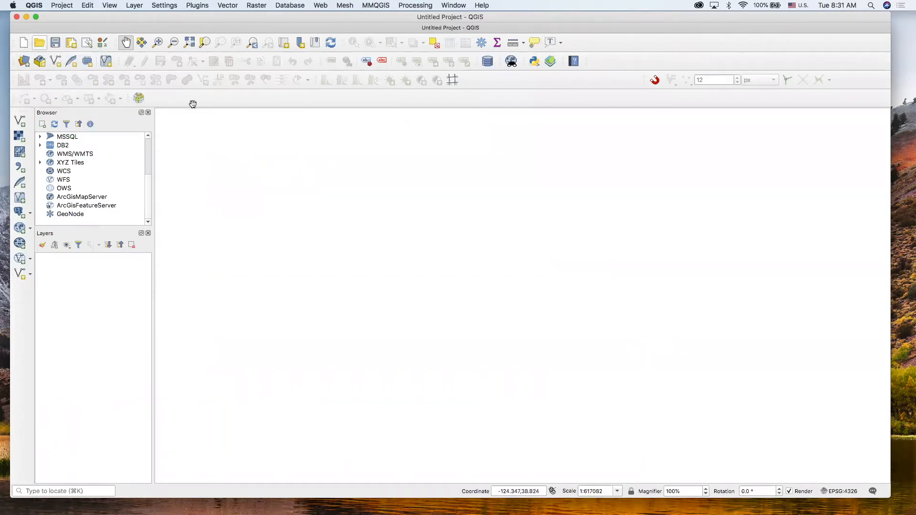
pyautogui.moveTo(187, 21); pyautogui.dragTo(187, 23)
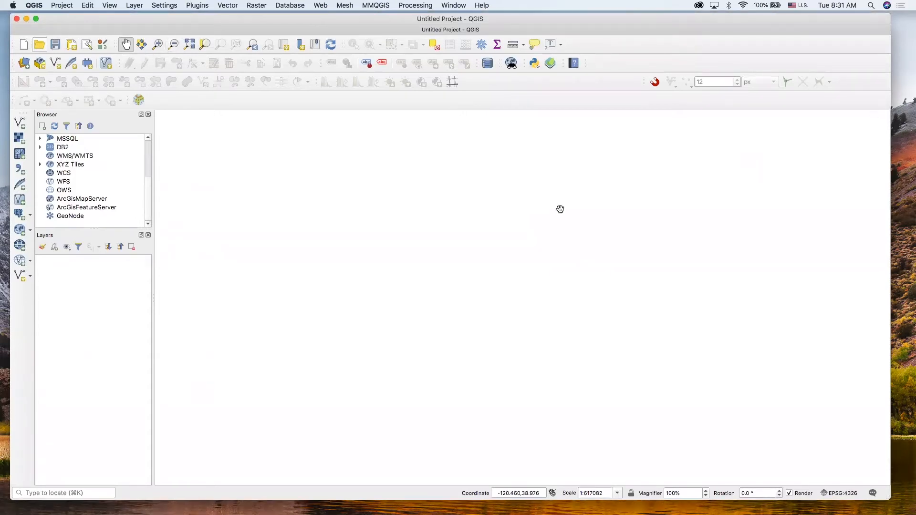
# Review the lists of available toolbars and panels, checking which ones are enabled, without changing any.
pyautogui.click(110, 5)
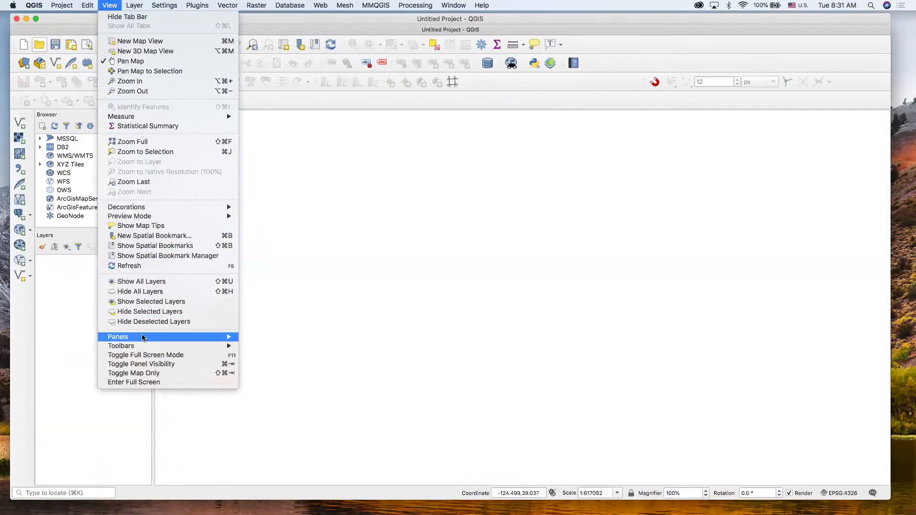
pyautogui.moveTo(169, 339)
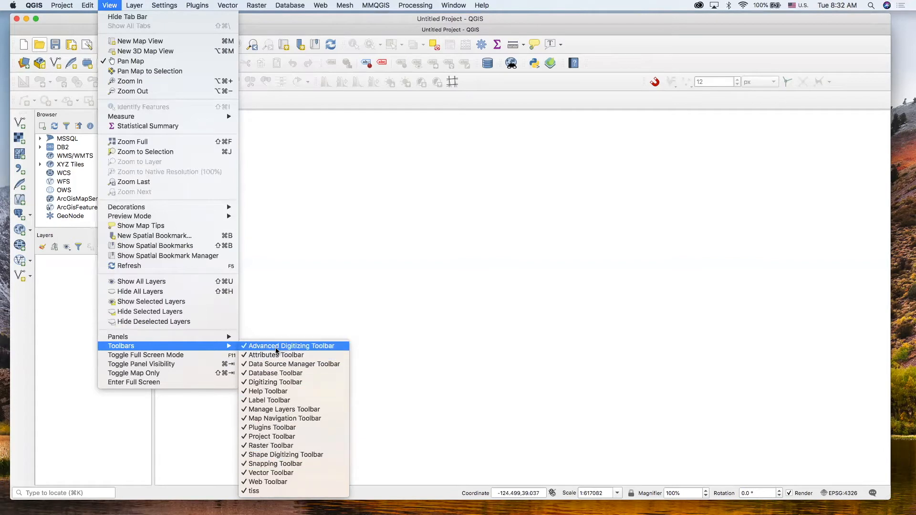
pyautogui.click(57, 329)
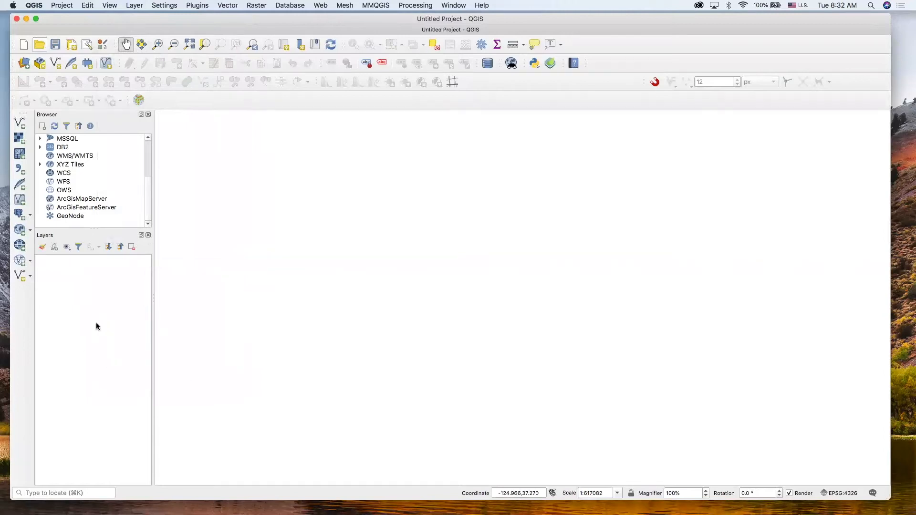
pyautogui.click(107, 6)
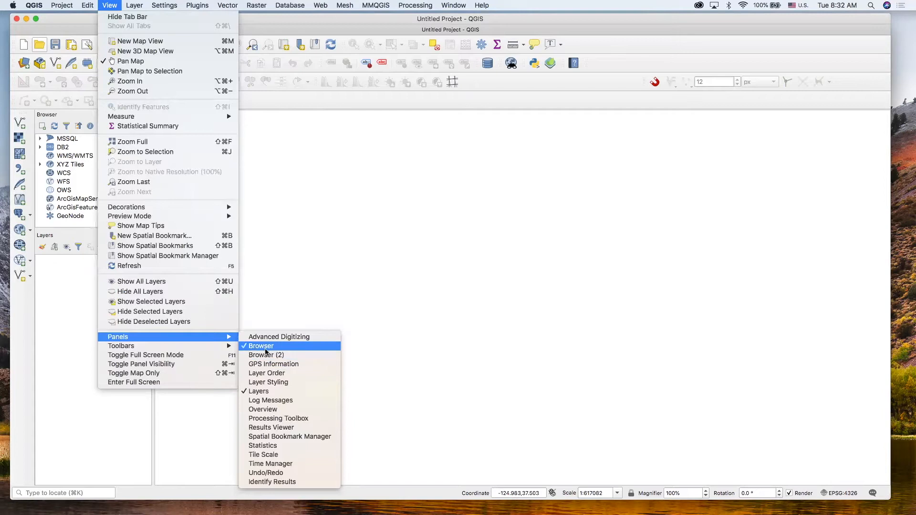
pyautogui.click(51, 316)
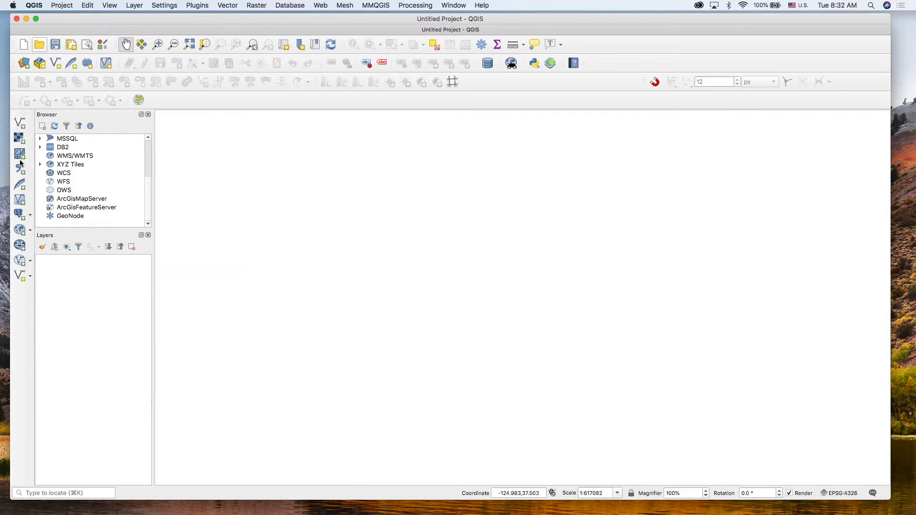
# Examine the Data Source Manager options for adding vector, raster and delimited text layers, and close it without adding data.
pyautogui.click(20, 124)
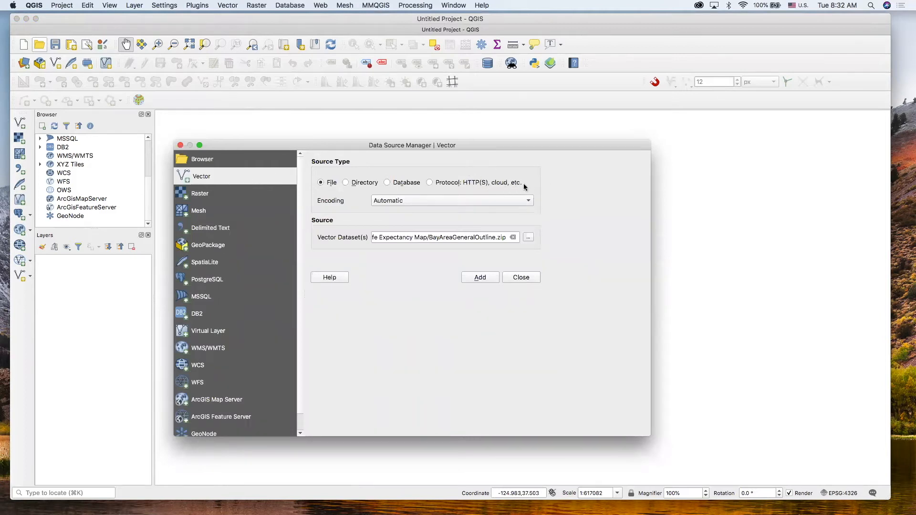
pyautogui.click(179, 145)
pyautogui.click(19, 138)
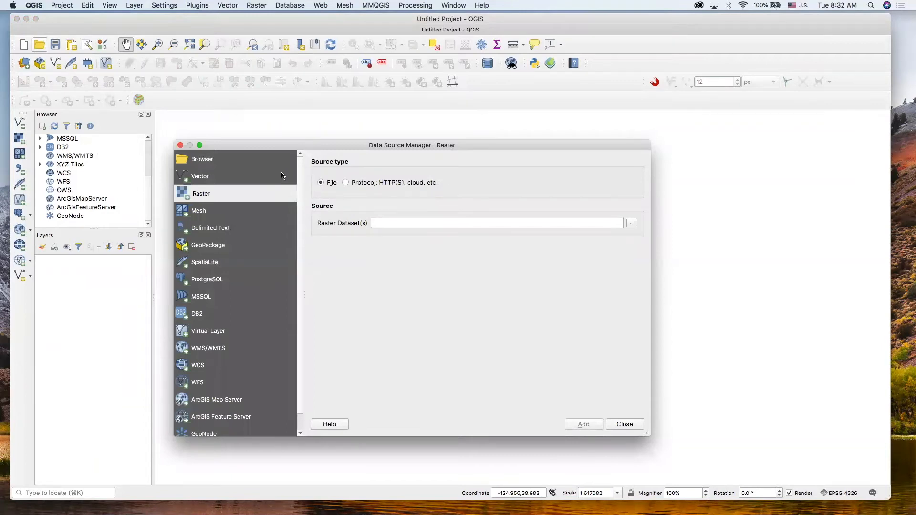
pyautogui.click(179, 146)
pyautogui.click(19, 169)
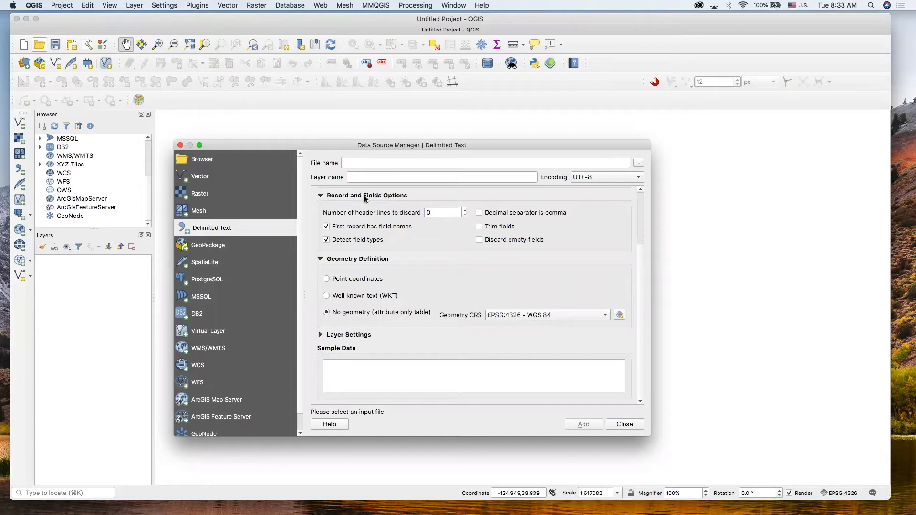
pyautogui.click(210, 178)
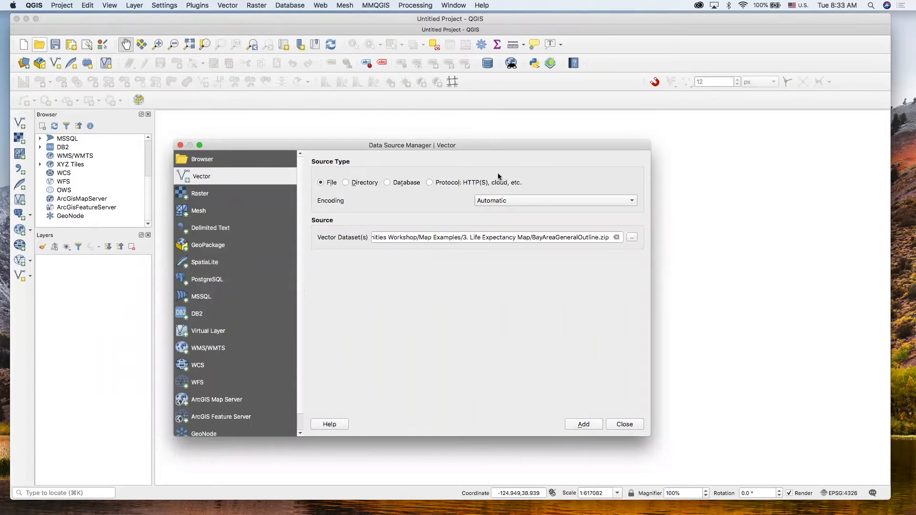
pyautogui.click(202, 196)
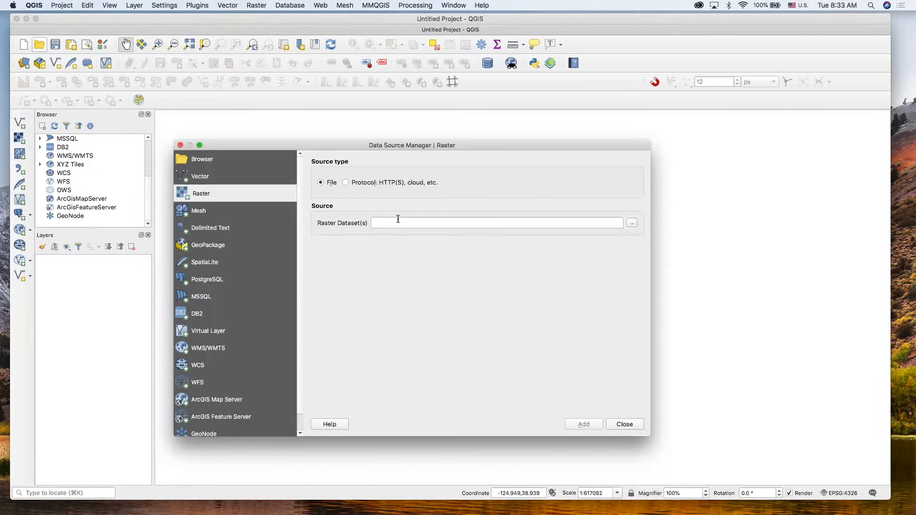
pyautogui.click(180, 145)
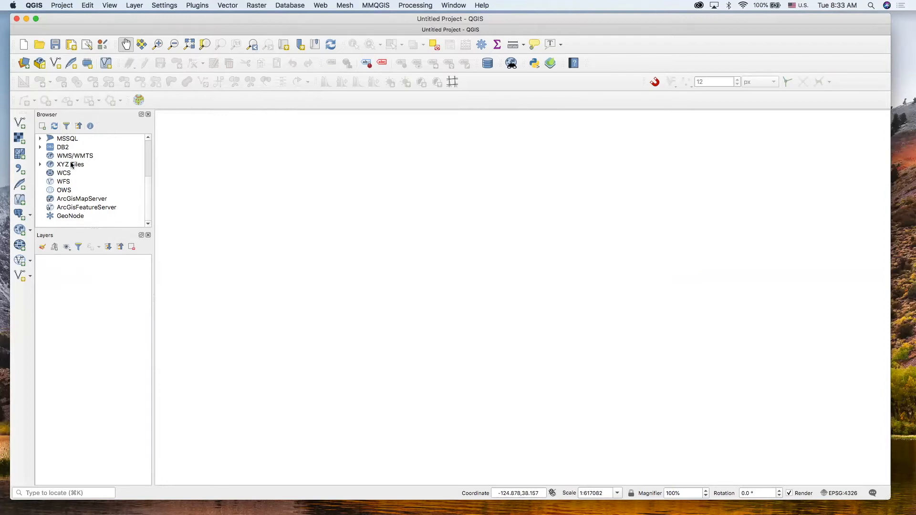
# Add the OpenStreetMap XYZ tile basemap to the project and frame central California around the San Francisco Bay Area.
pyautogui.click(40, 164)
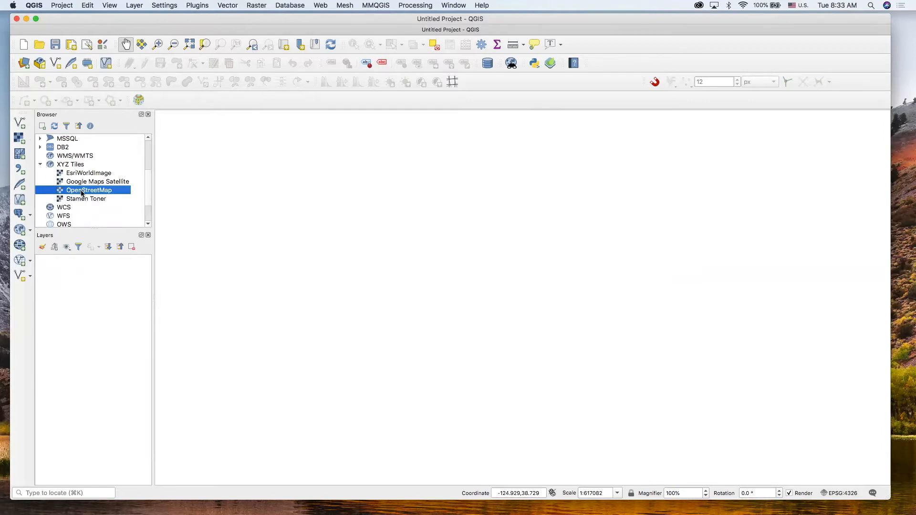
pyautogui.doubleClick(83, 191)
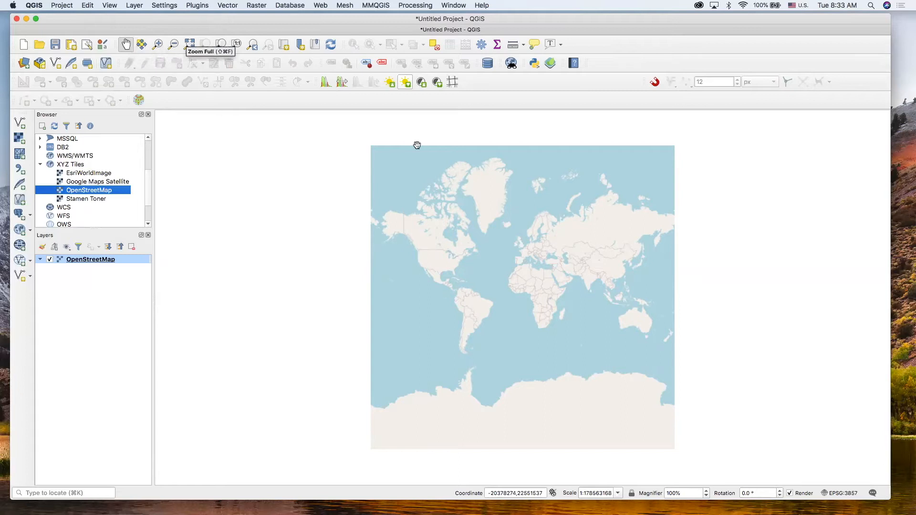
pyautogui.click(158, 44)
pyautogui.moveTo(417, 258); pyautogui.dragTo(460, 301)
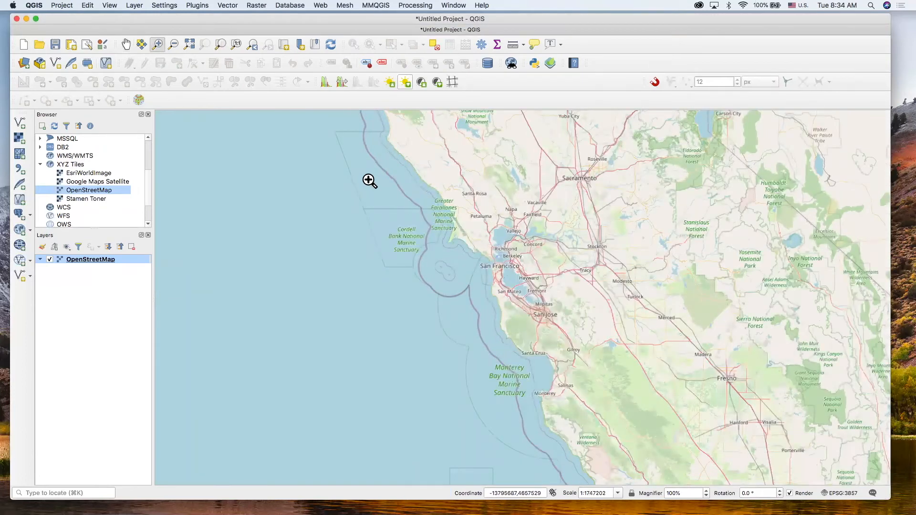
pyautogui.moveTo(359, 181); pyautogui.dragTo(669, 420)
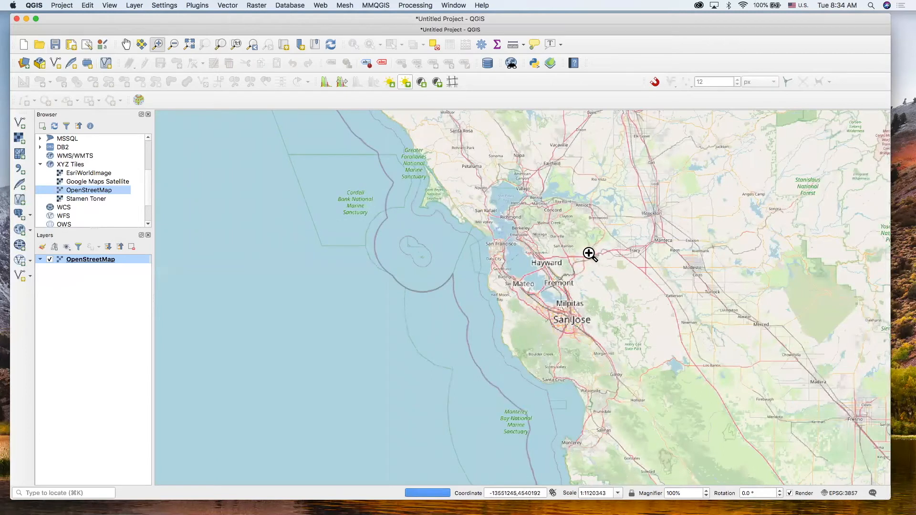
pyautogui.click(173, 44)
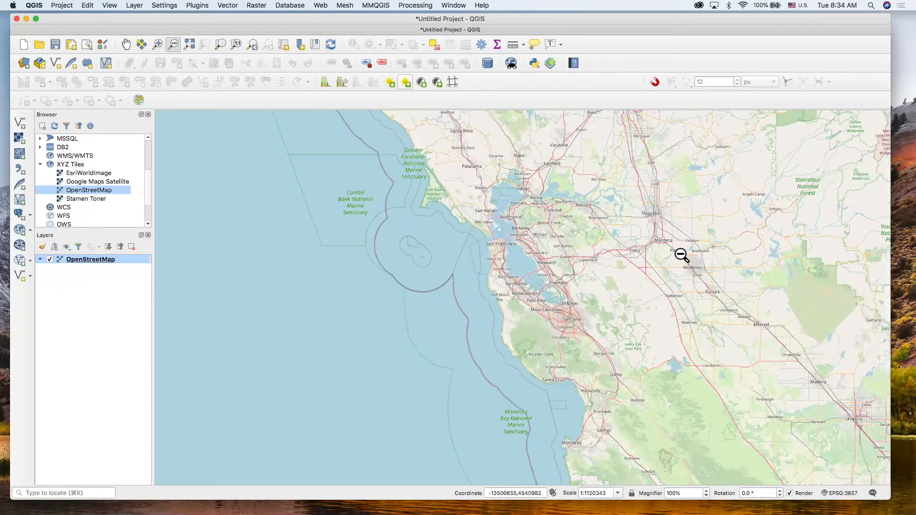
pyautogui.click(761, 247)
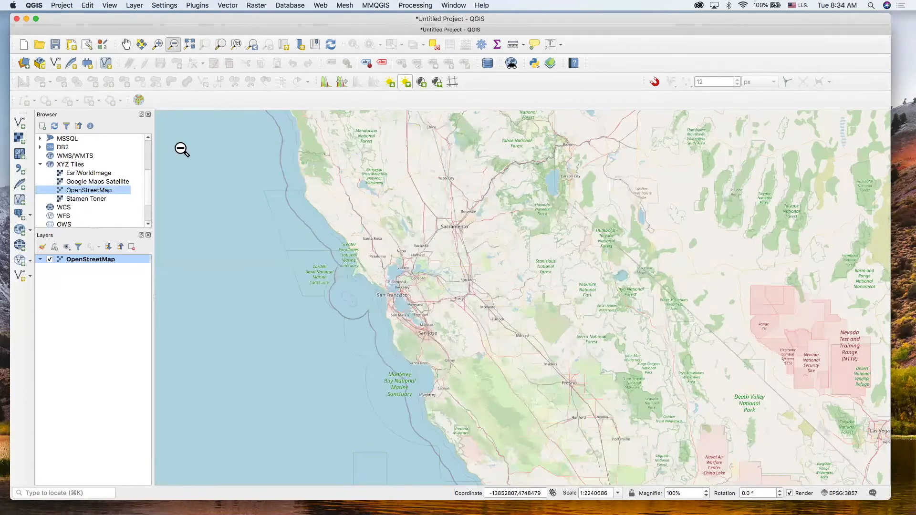
# Show the map at its full extent, try rotating it by 5°, and return the rotation to 0°.
pyautogui.click(189, 46)
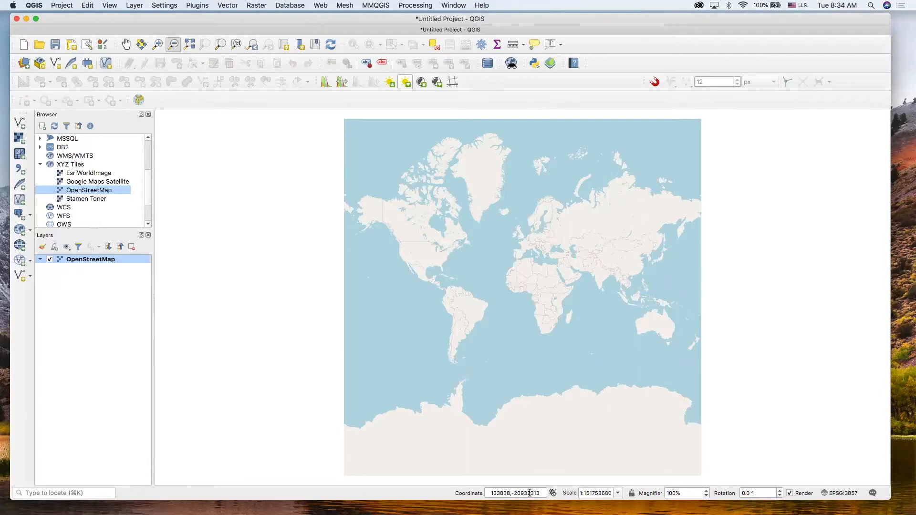
pyautogui.click(780, 491)
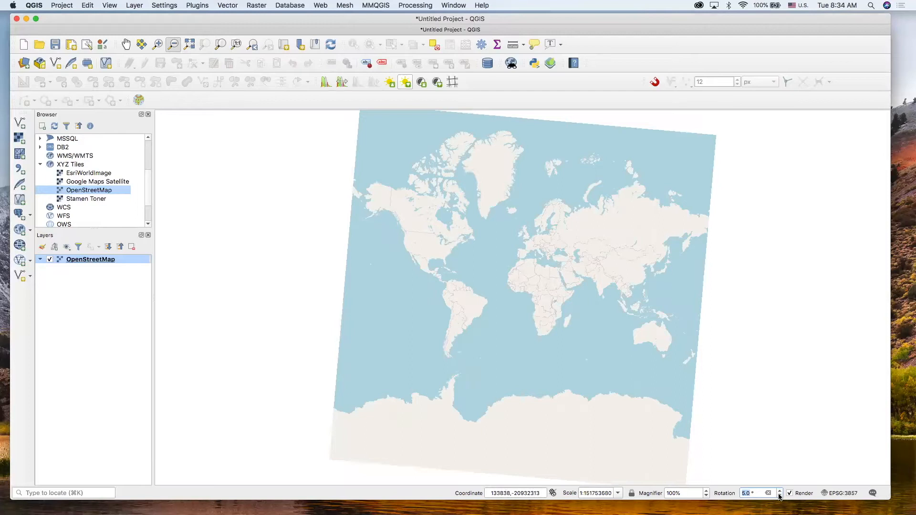
pyautogui.click(780, 496)
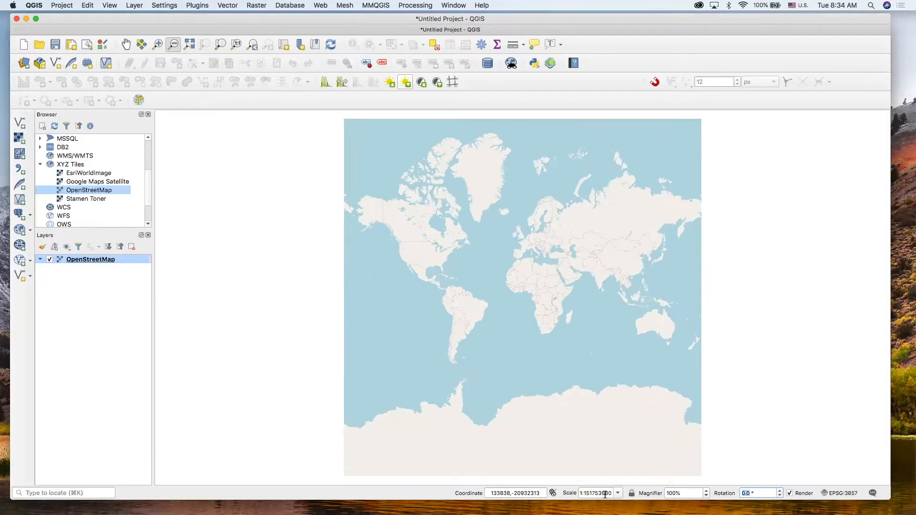
# Examine the project's coordinate reference system settings and close them without making changes.
pyautogui.click(839, 495)
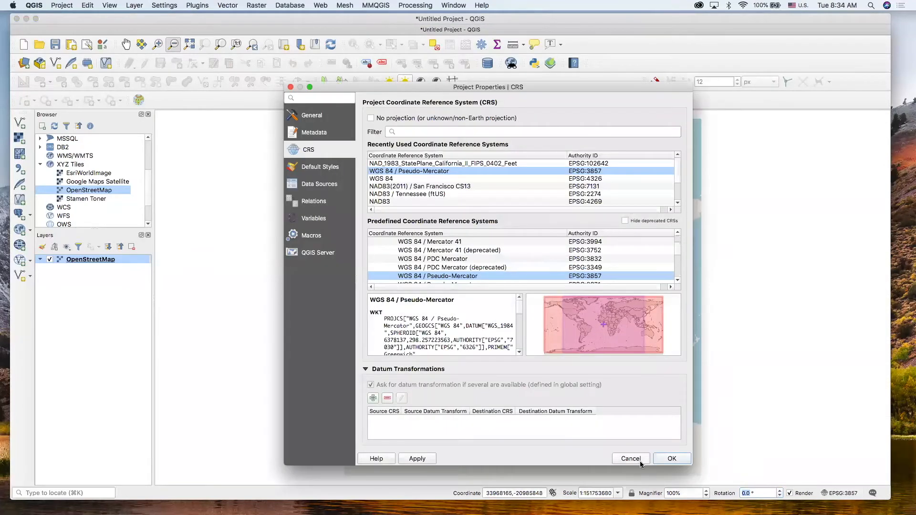
pyautogui.click(641, 461)
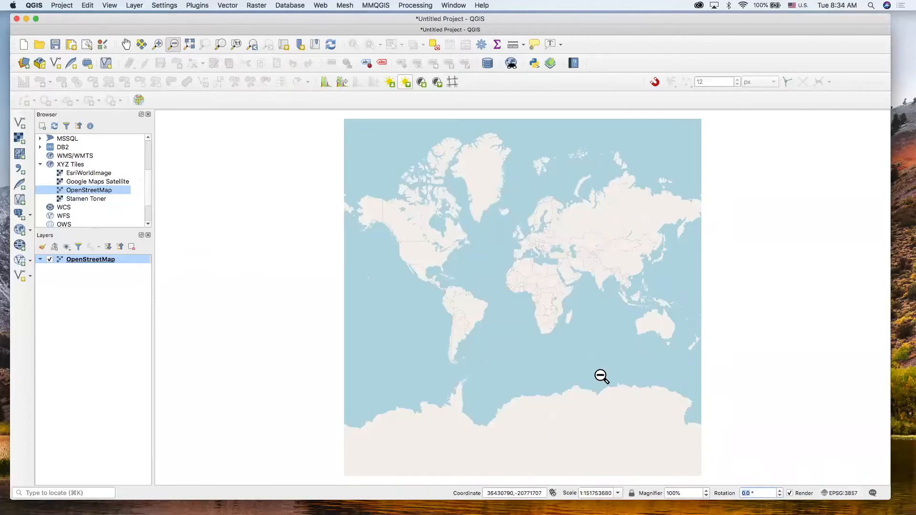
pyautogui.click(847, 496)
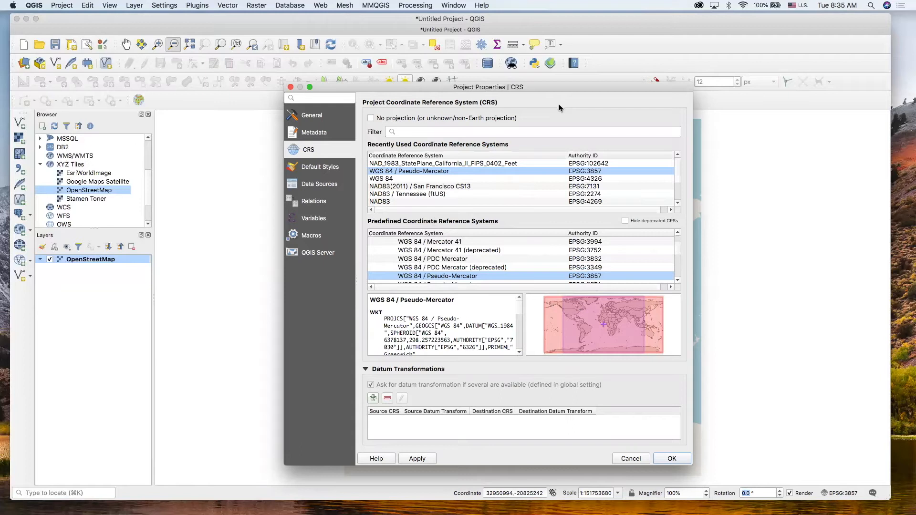
pyautogui.click(636, 459)
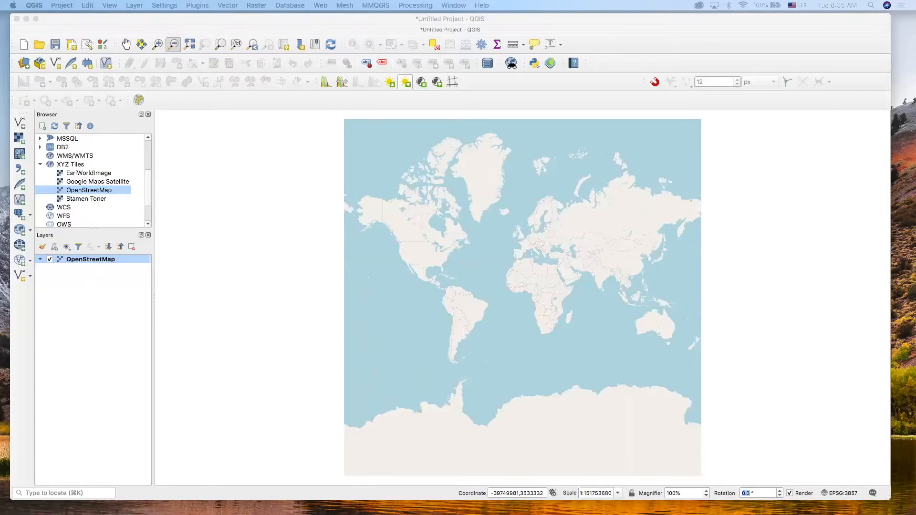
# In Finder, open the workshop's Map Examples folder and its 1. SF Points subfolder, then view Map 1_ SF Points.png and close it.
pyautogui.moveTo(0, 237); pyautogui.dragTo(261, 185)
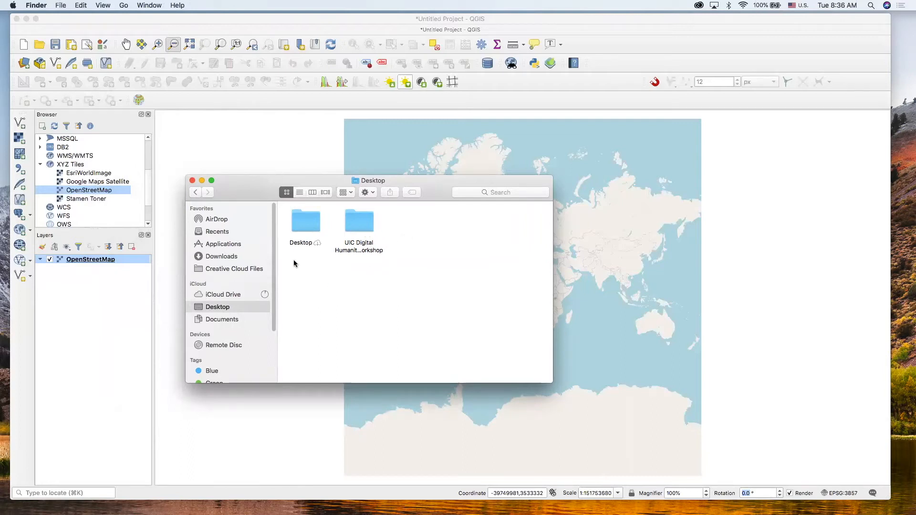
pyautogui.doubleClick(361, 227)
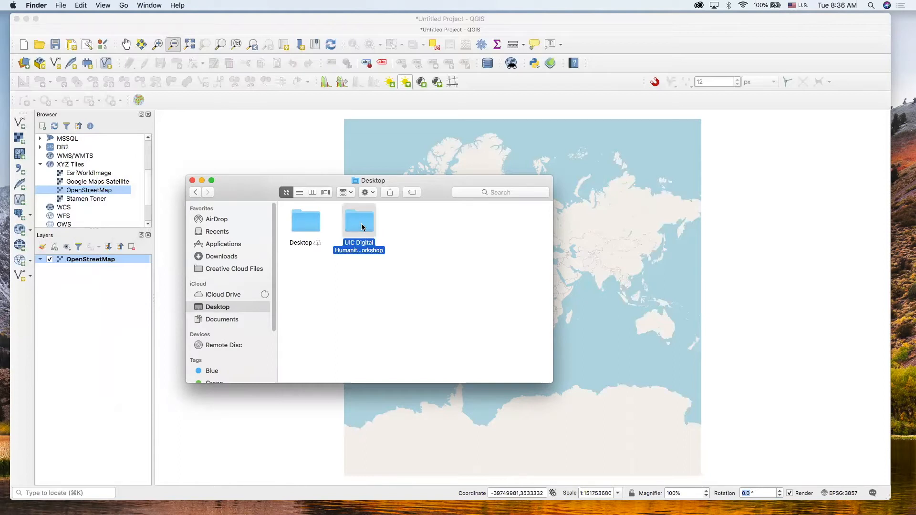
pyautogui.doubleClick(381, 271)
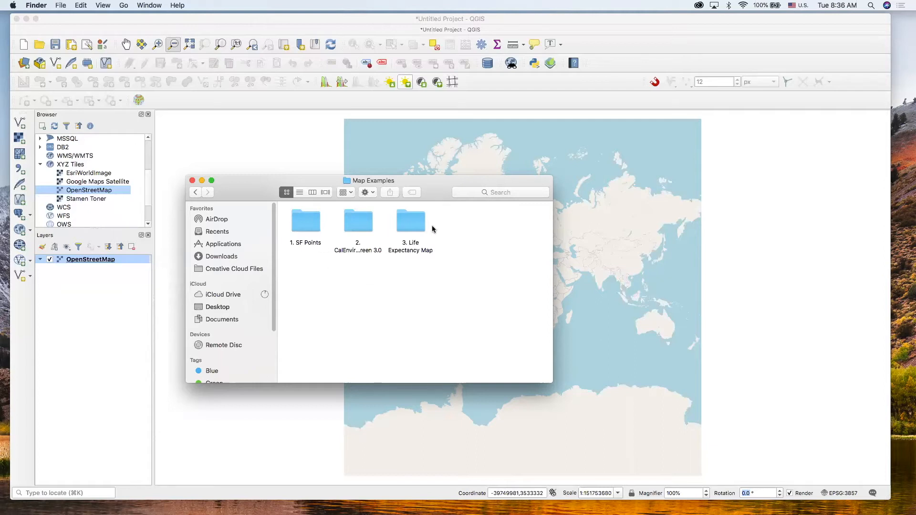
pyautogui.doubleClick(305, 230)
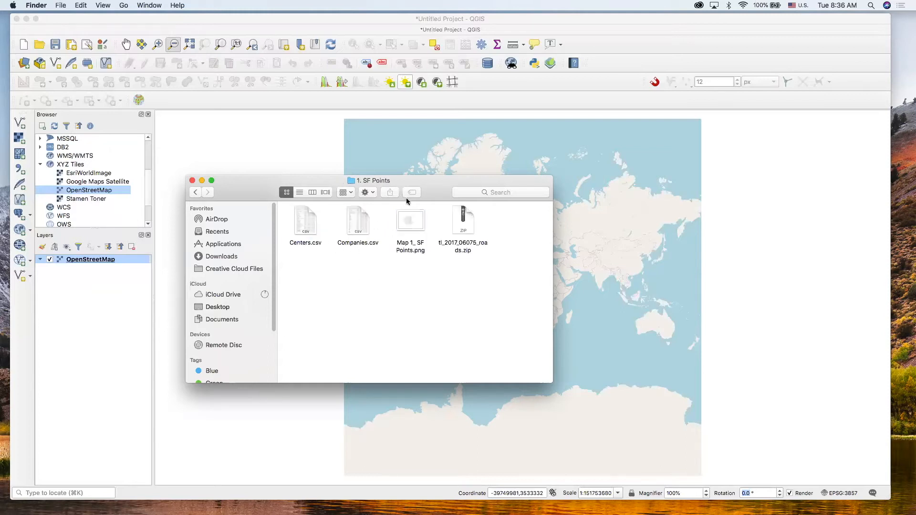
pyautogui.moveTo(433, 187); pyautogui.dragTo(445, 225)
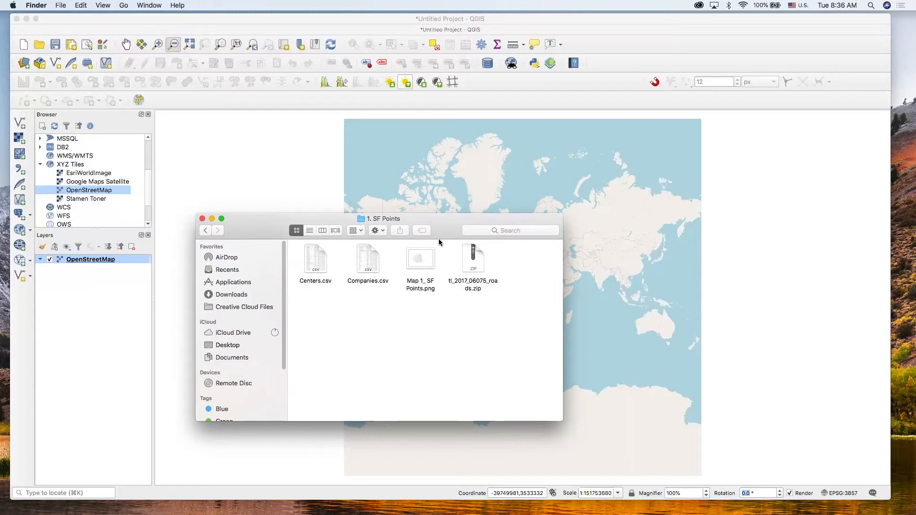
pyautogui.doubleClick(422, 260)
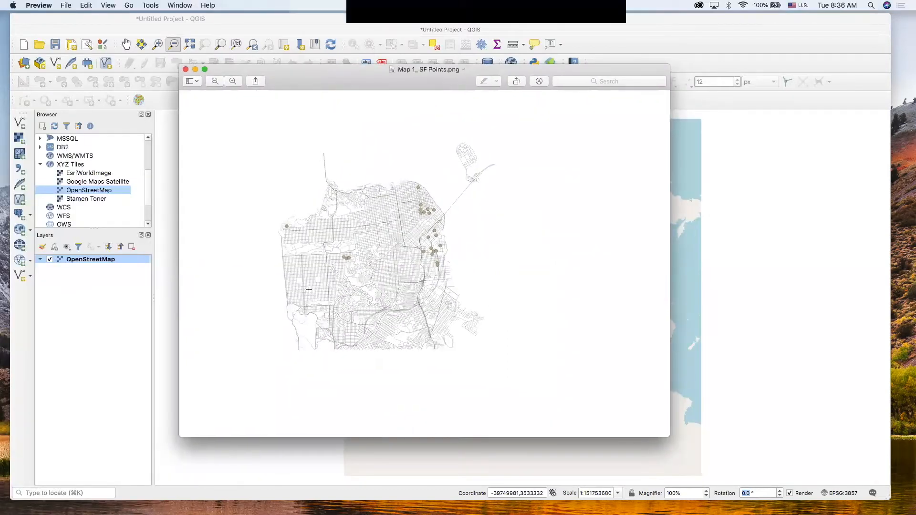
pyautogui.click(186, 70)
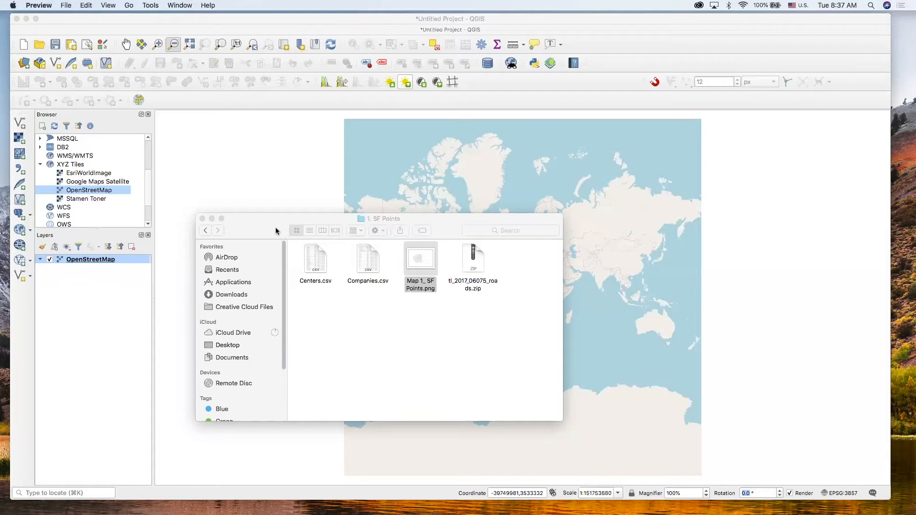
pyautogui.click(473, 265)
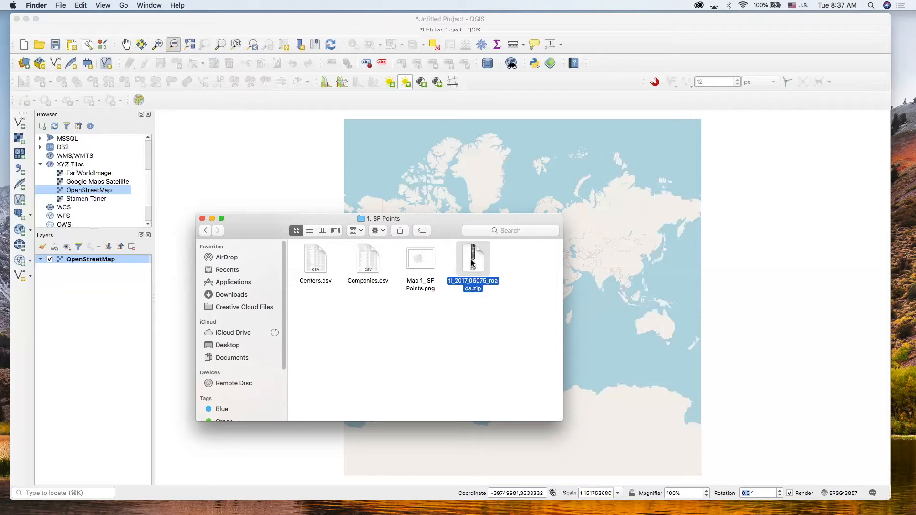
pyautogui.moveTo(471, 260); pyautogui.dragTo(103, 277)
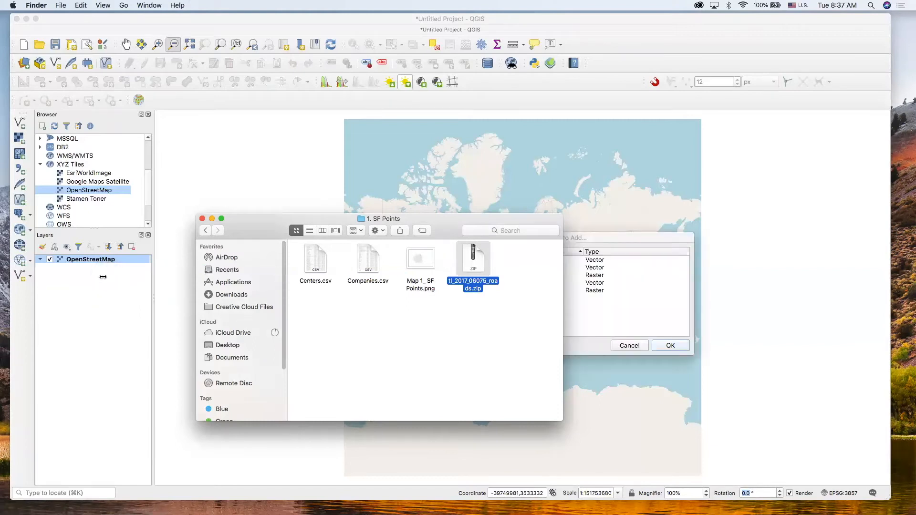
pyautogui.click(585, 239)
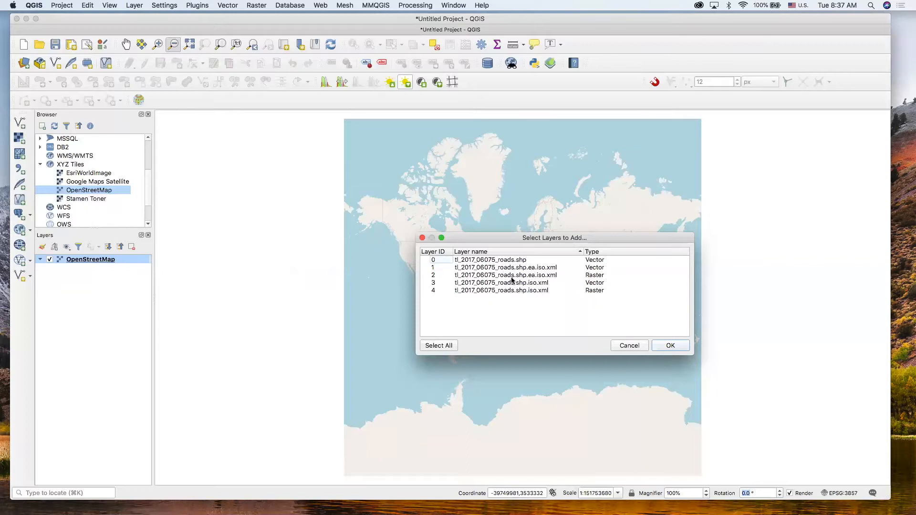
pyautogui.click(628, 344)
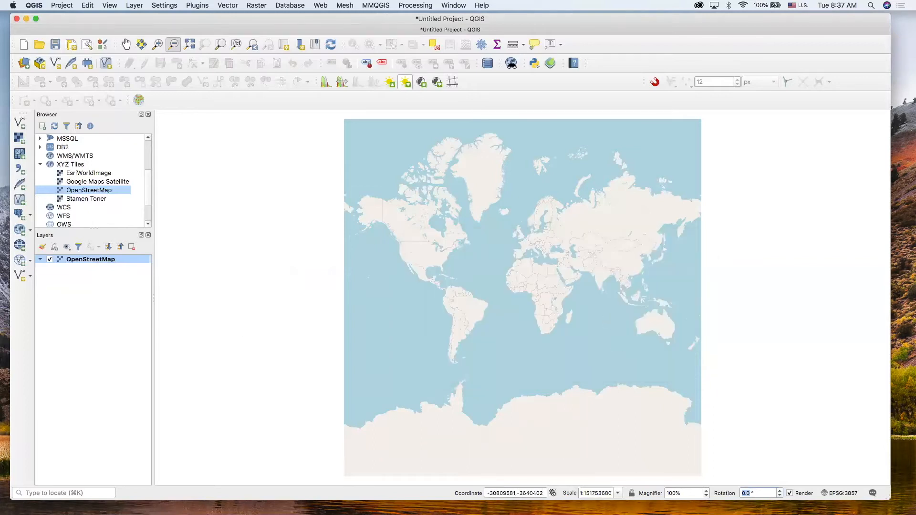
pyautogui.press('super+Tab')
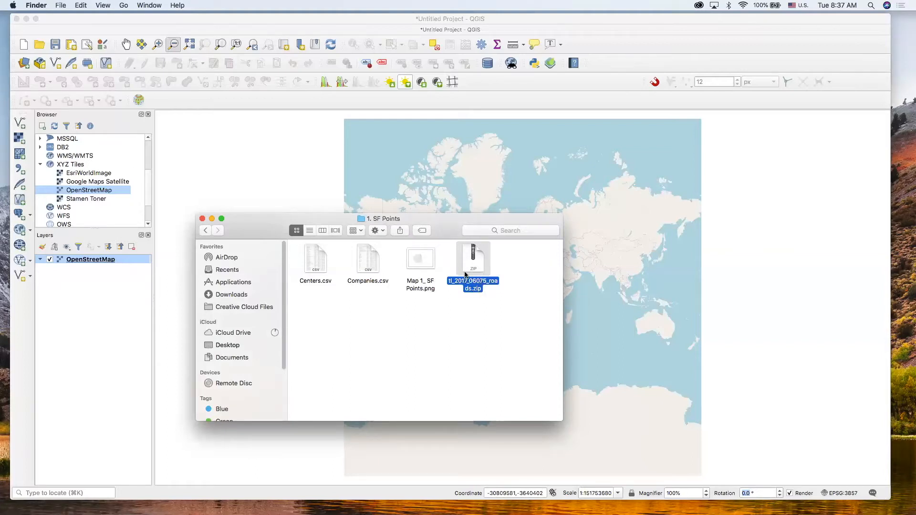
pyautogui.moveTo(470, 258); pyautogui.dragTo(83, 286)
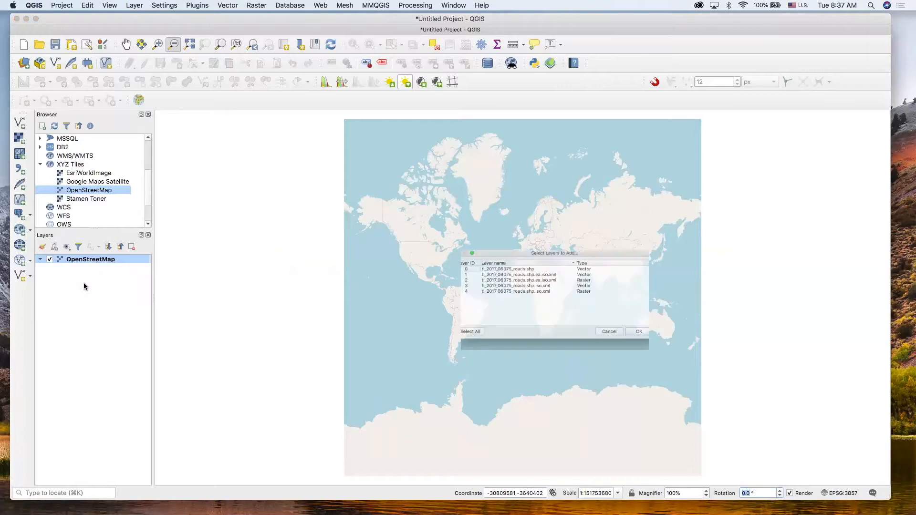
pyautogui.click(511, 261)
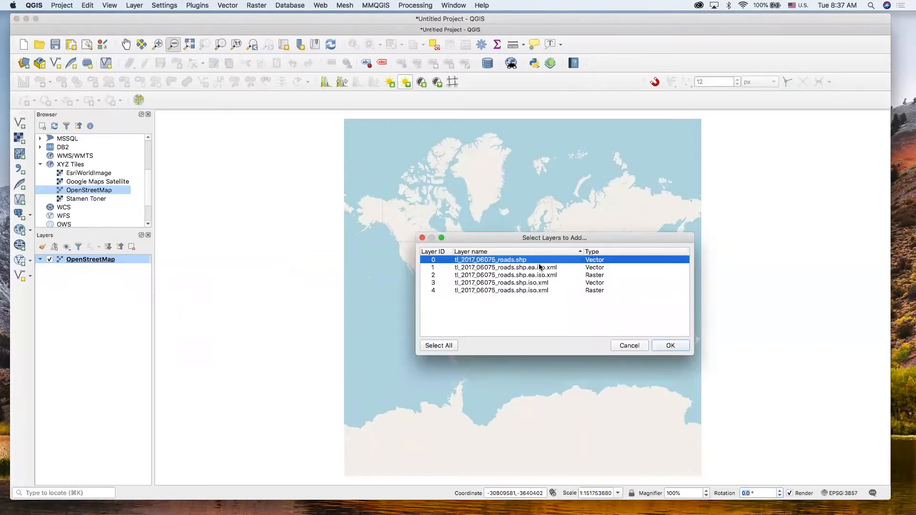
pyautogui.click(629, 346)
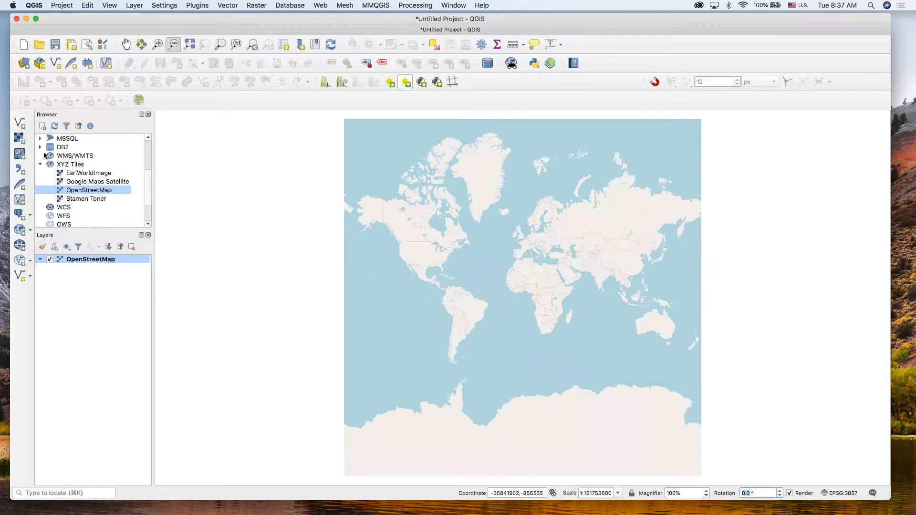
# Choose tl_2017_06075_roads.zip from the 1. SF Points folder as the source dataset for a new vector layer.
pyautogui.click(20, 124)
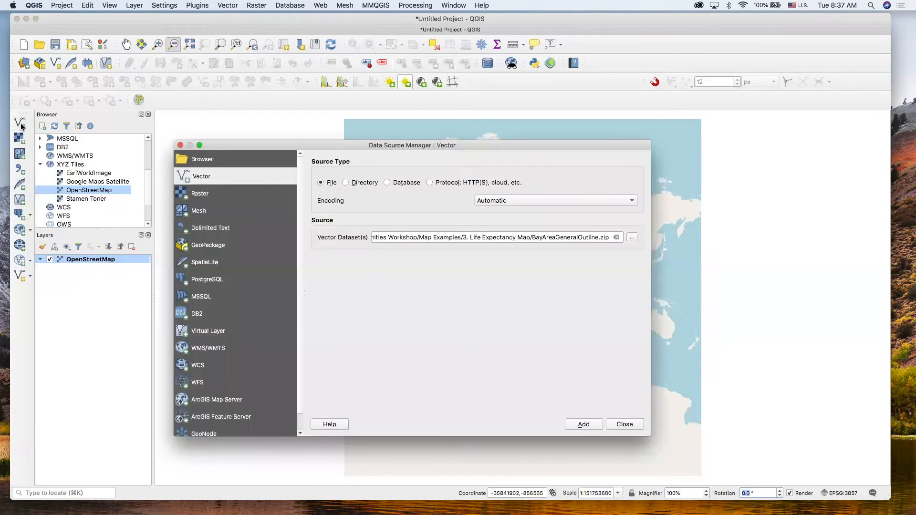
pyautogui.click(631, 237)
pyautogui.click(377, 182)
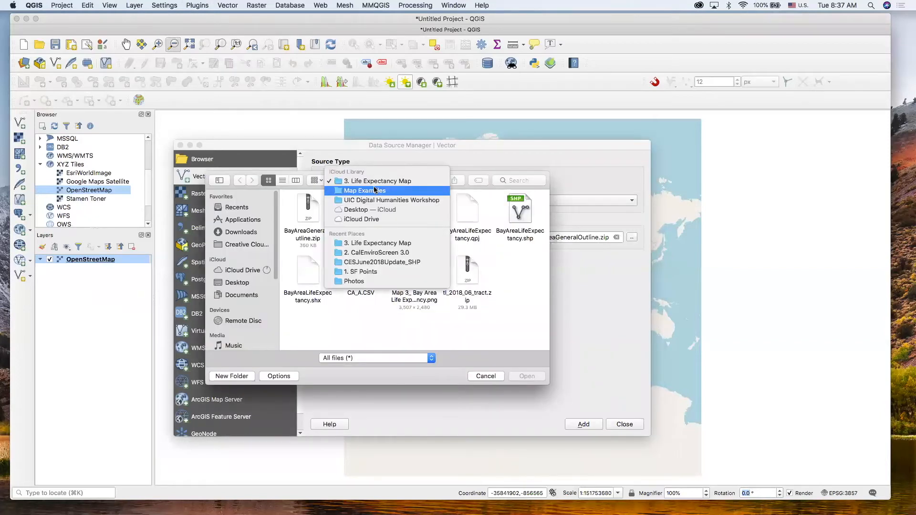
pyautogui.click(377, 190)
pyautogui.doubleClick(308, 209)
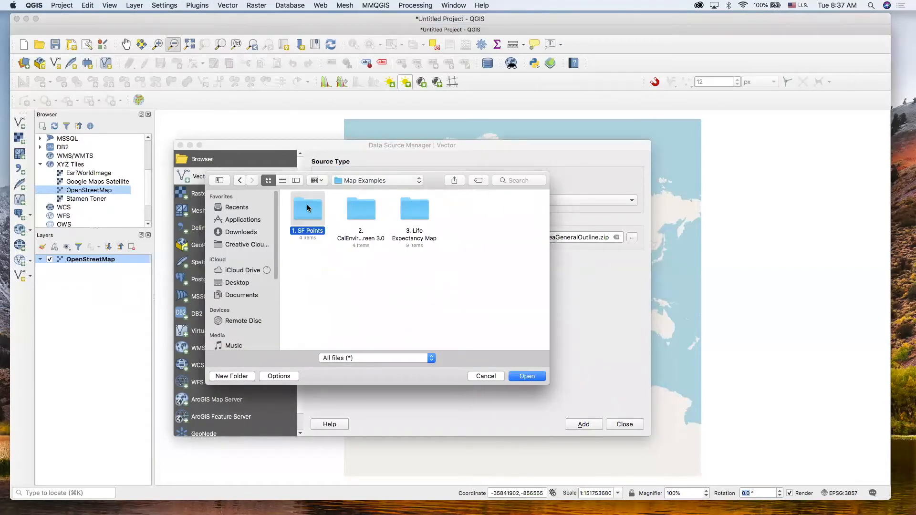
pyautogui.click(466, 209)
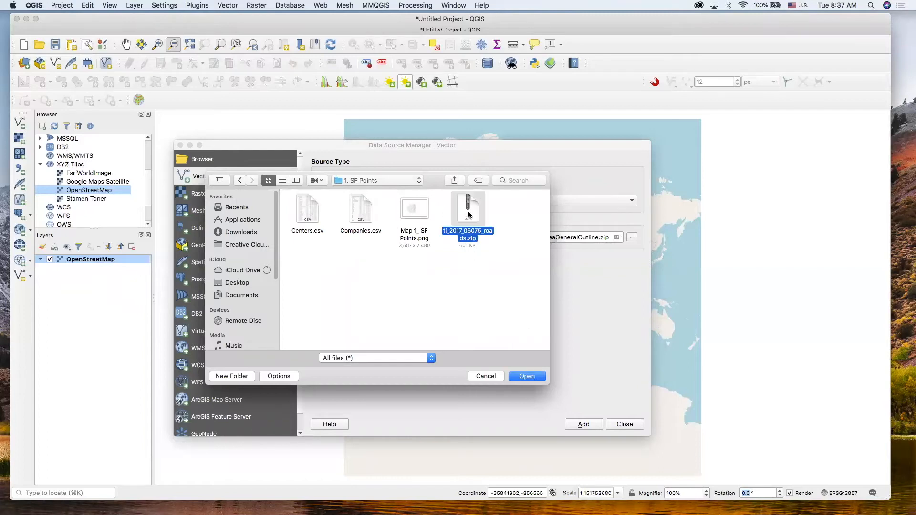
pyautogui.click(526, 376)
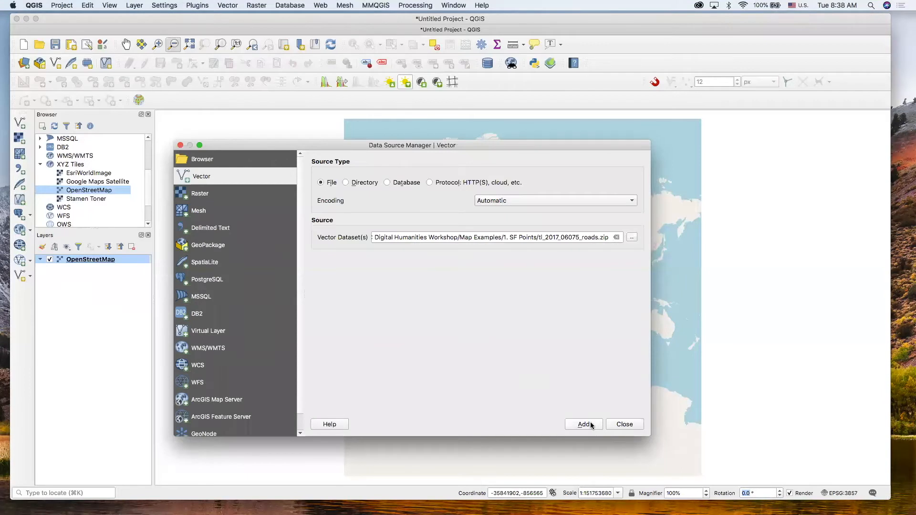
# Add the tl_2017_06075_roads.shp vector layer with the +towgs84=0,0,0 transformation, and close the Data Source Manager.
pyautogui.click(590, 424)
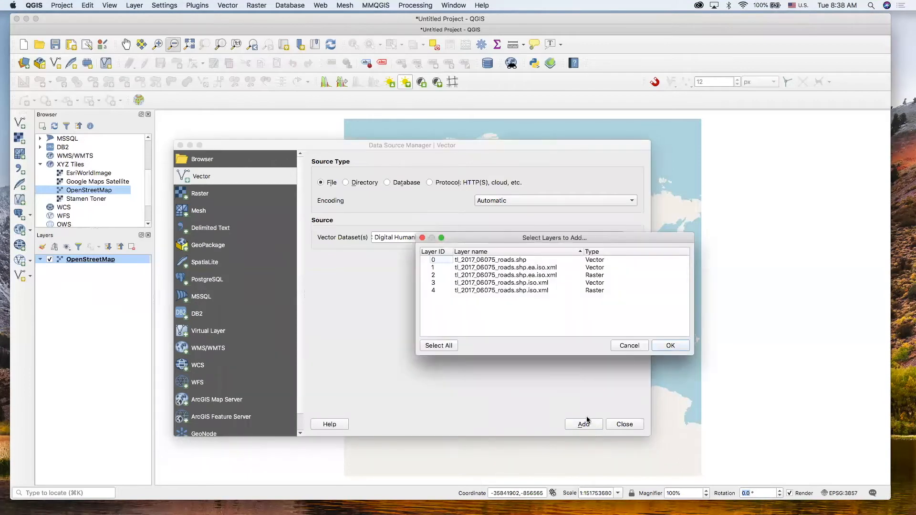
pyautogui.click(515, 262)
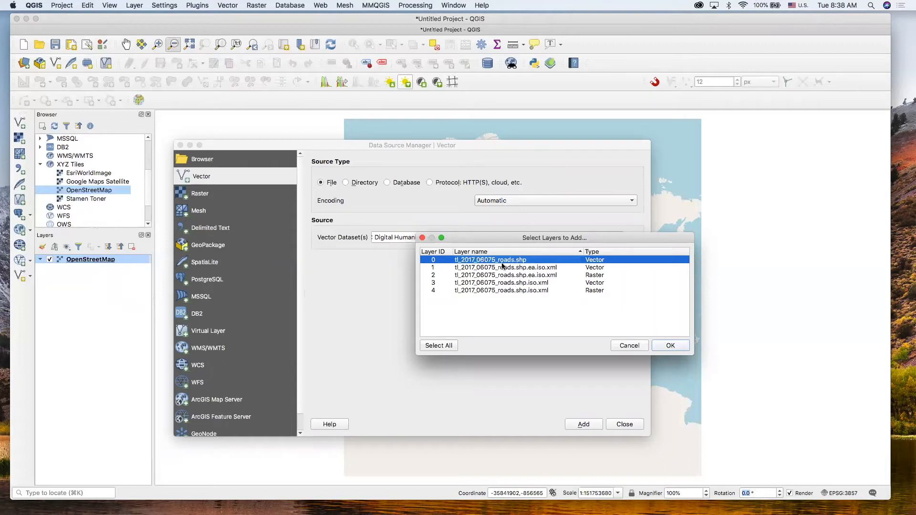
pyautogui.click(667, 346)
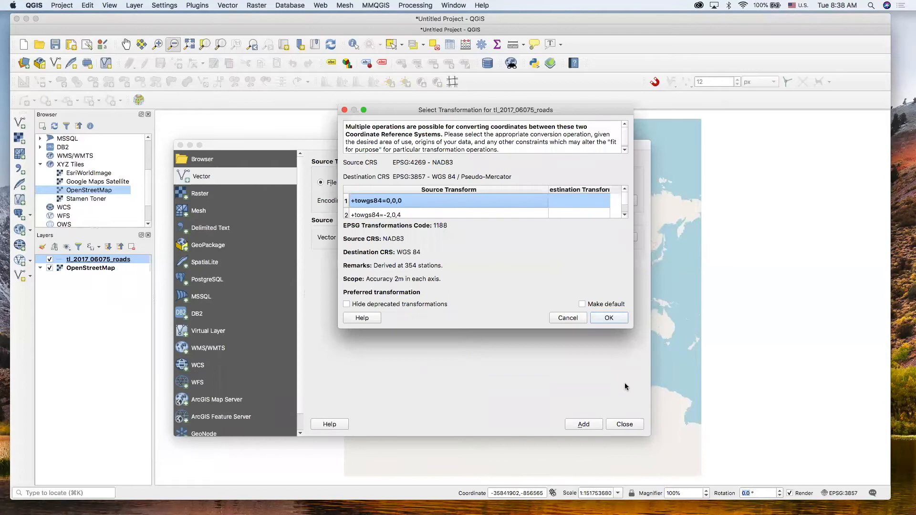
pyautogui.click(610, 318)
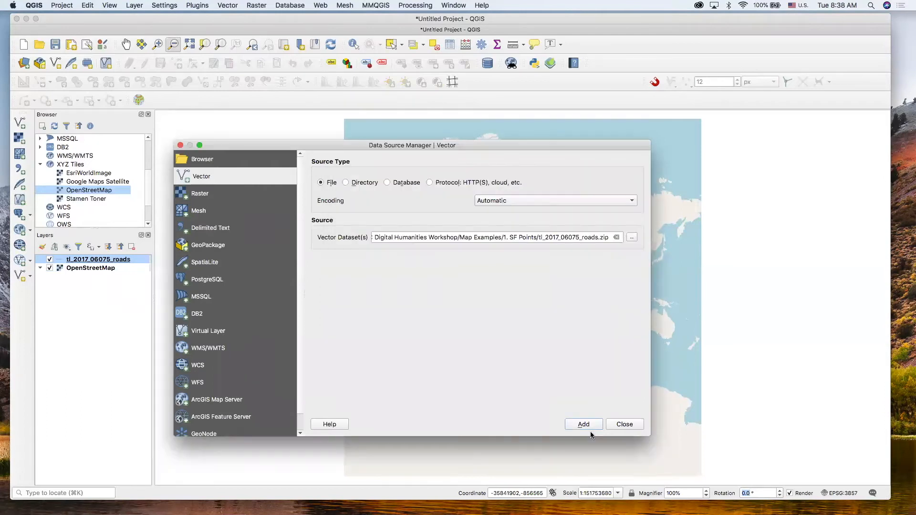
pyautogui.click(620, 424)
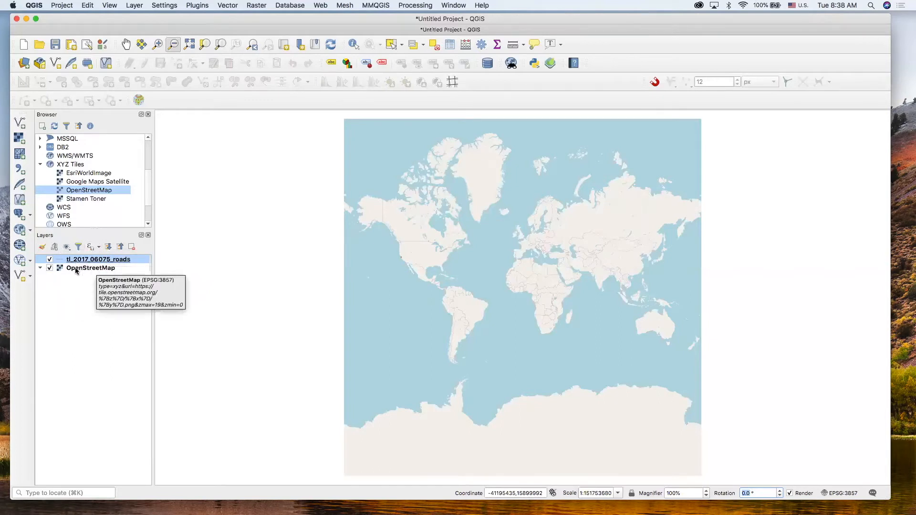
# Try placing the roads layer beneath the OpenStreetMap basemap, and restore it above the basemap in the layer order.
pyautogui.click(91, 268)
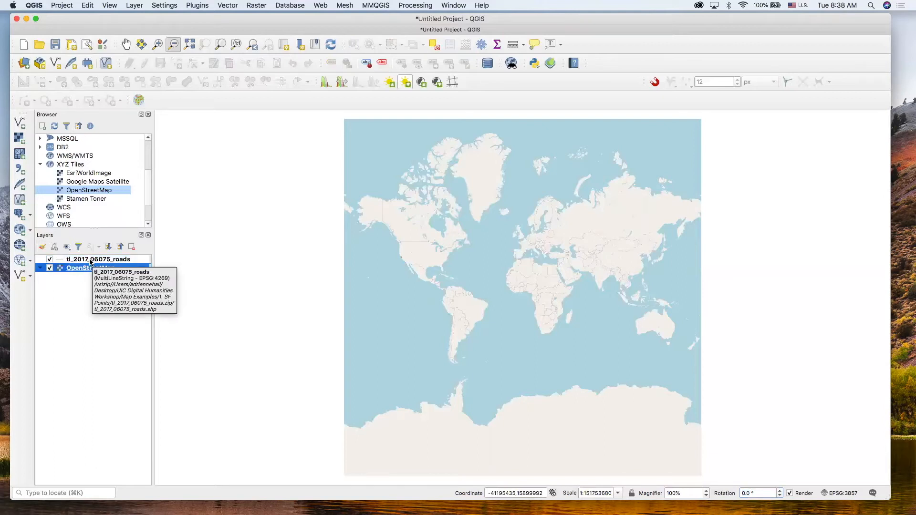
pyautogui.click(87, 260)
pyautogui.moveTo(87, 261); pyautogui.dragTo(91, 276)
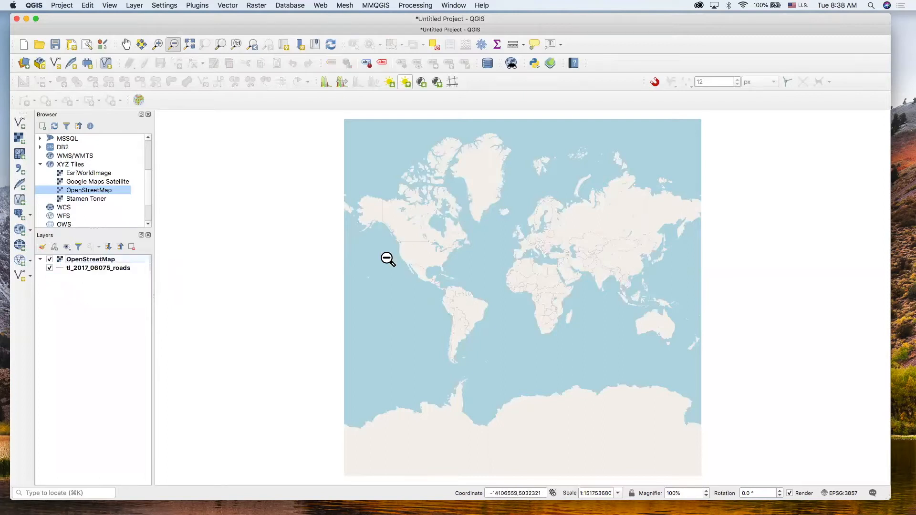
pyautogui.moveTo(86, 270); pyautogui.dragTo(92, 259)
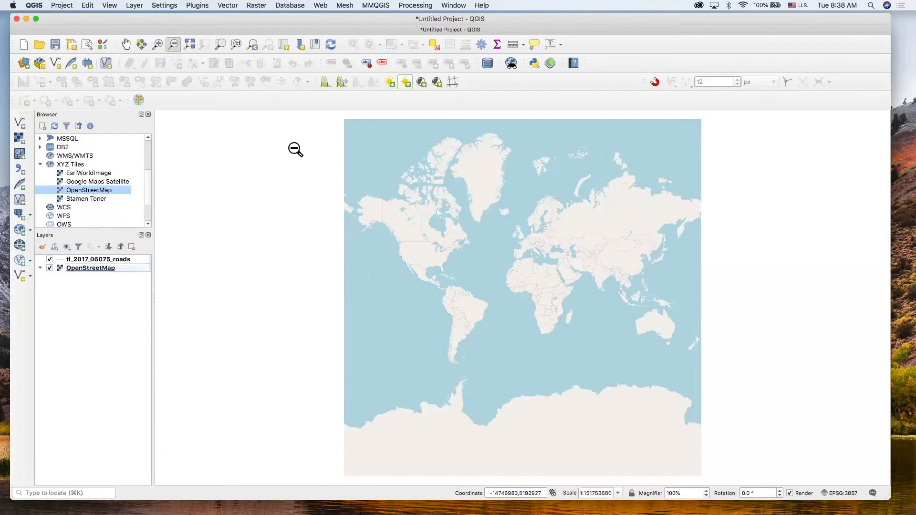
# Zoom the map to the extent of the tl_2017_06075_roads layer and clear the layer selection.
pyautogui.click(159, 45)
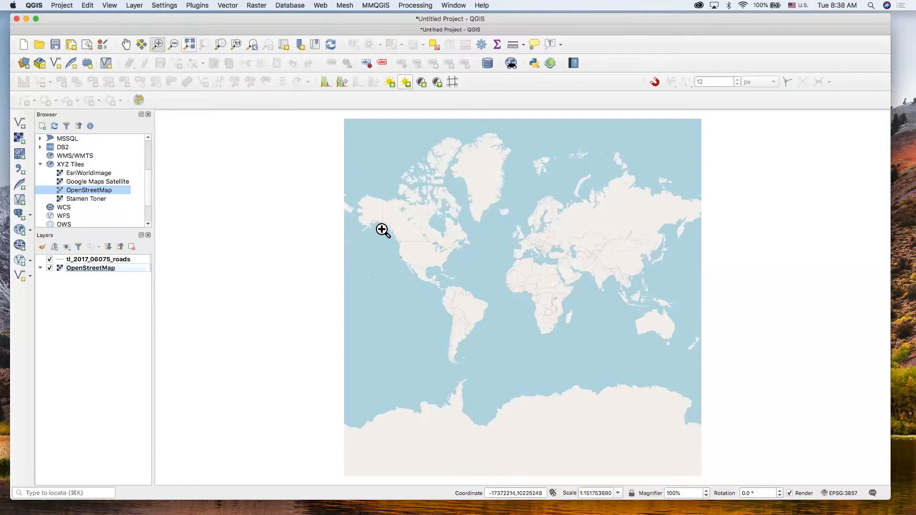
pyautogui.rightClick(113, 259)
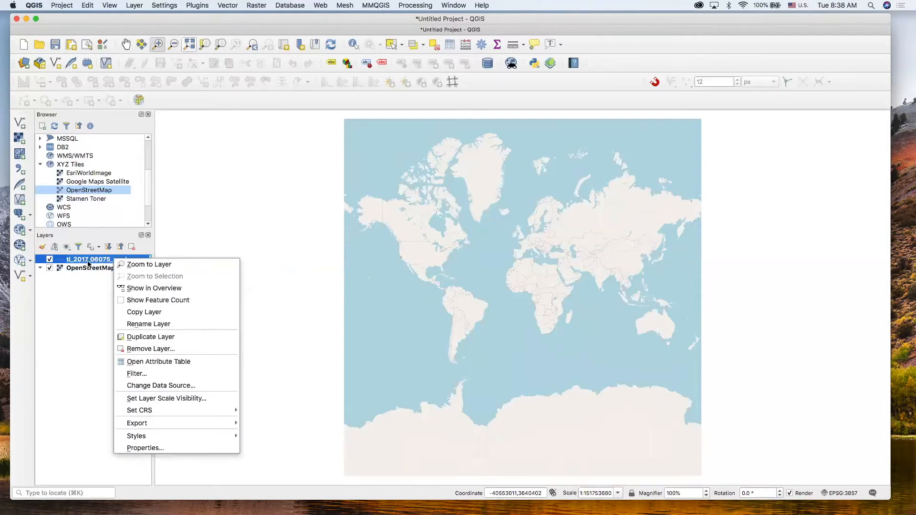
pyautogui.click(146, 265)
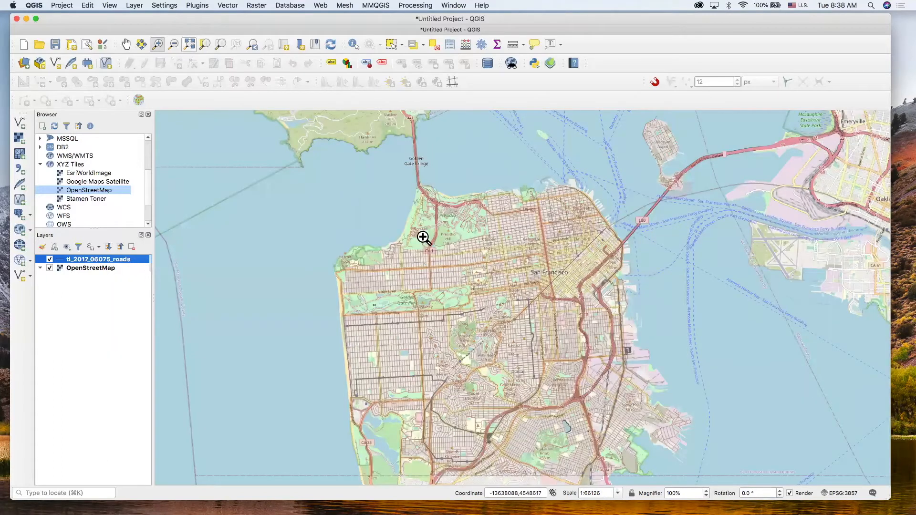
pyautogui.click(77, 291)
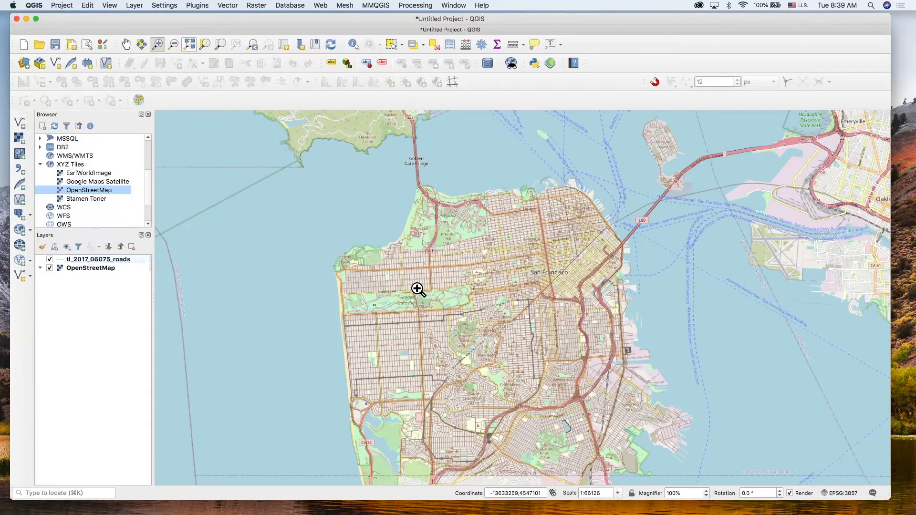
# Toggle the visibility of the OpenStreetMap and tl_2017_06075_roads layers in turn, leaving only the roads layer displayed.
pyautogui.click(49, 268)
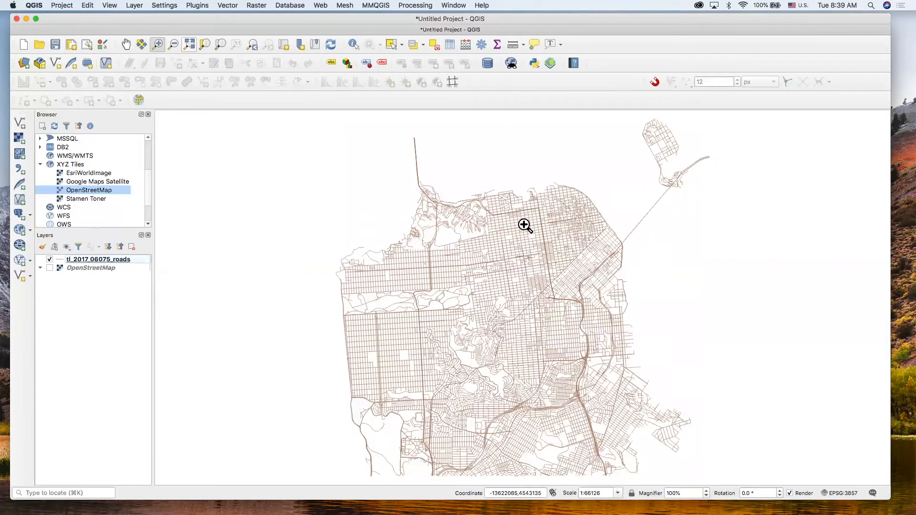
pyautogui.click(50, 269)
pyautogui.click(50, 259)
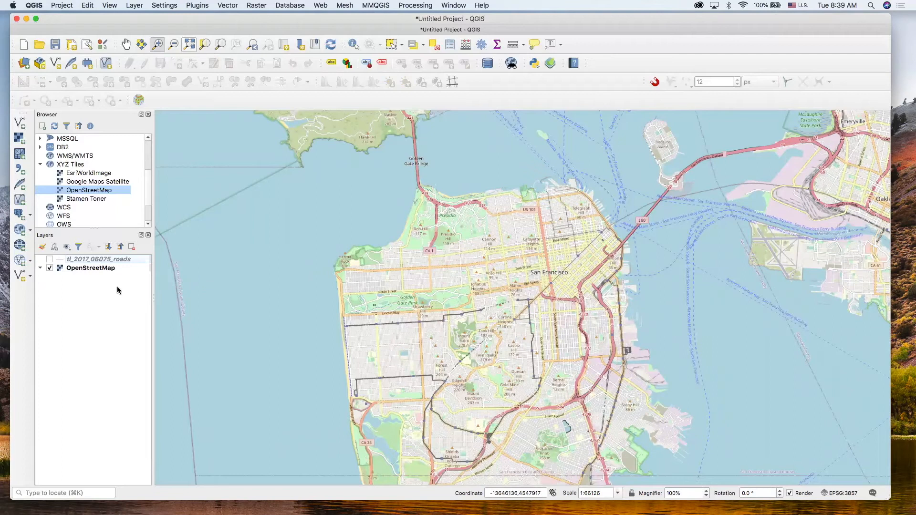
pyautogui.click(49, 260)
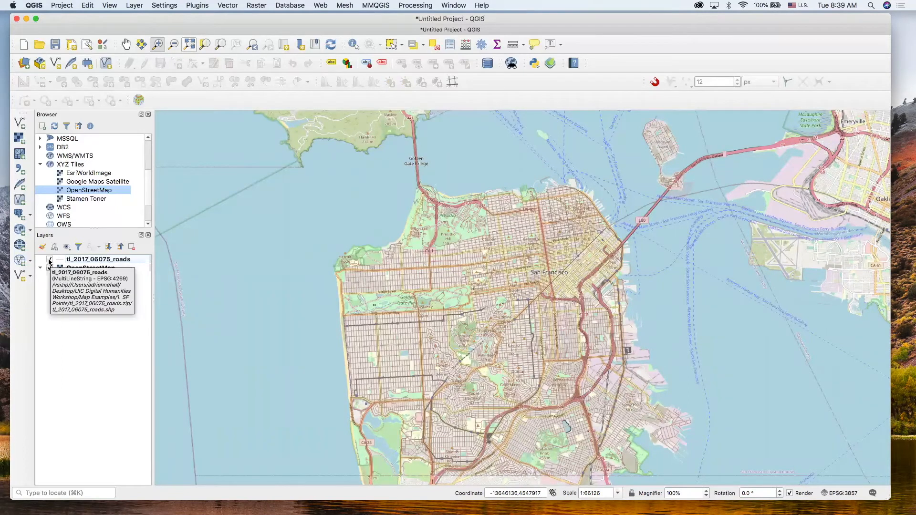
pyautogui.click(49, 269)
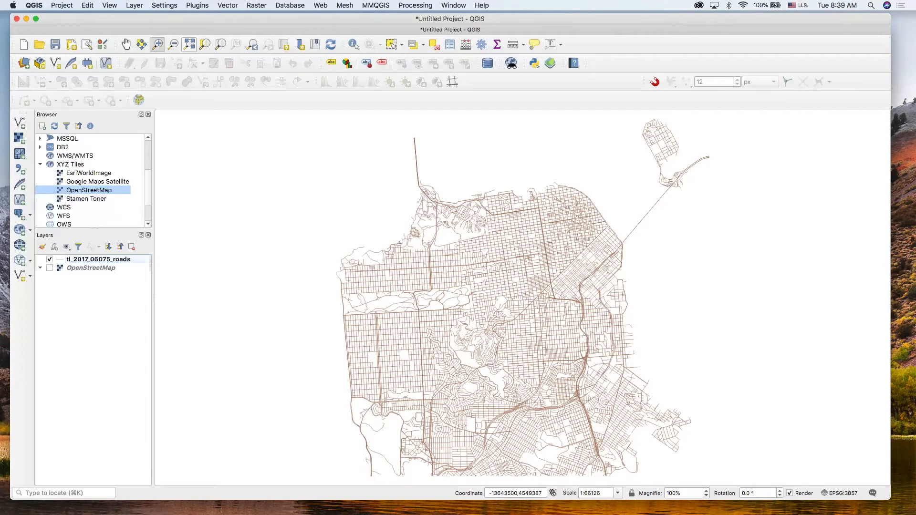
# Switch to Finder and open Companies.csv from the 1. SF Points folder in Excel.
pyautogui.press('super+Tab')
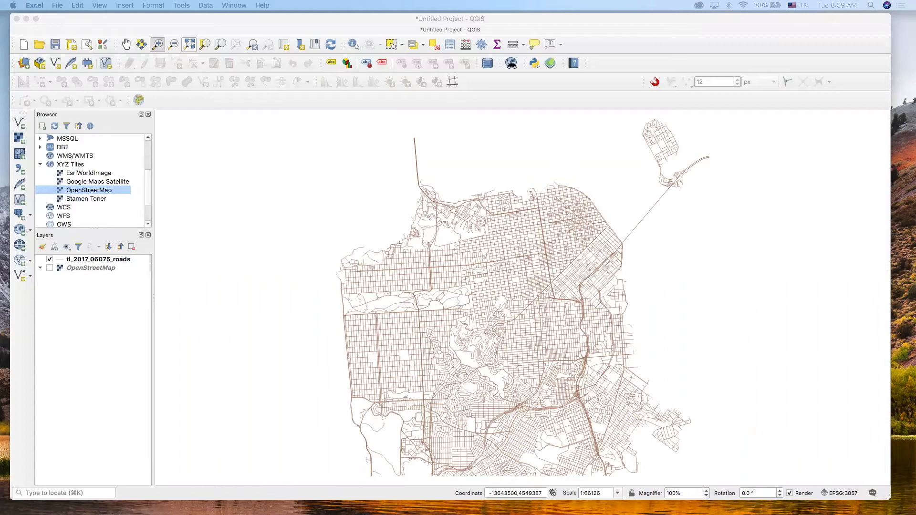
pyautogui.press('super+Tab')
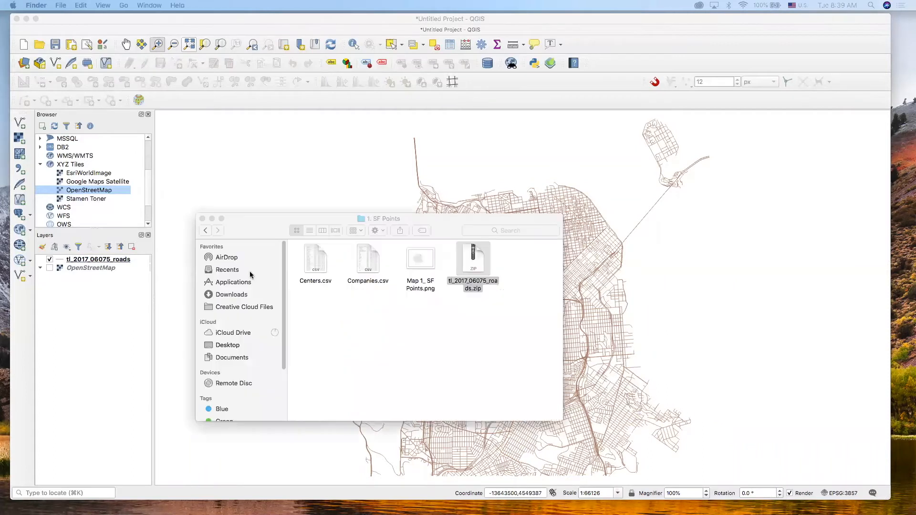
pyautogui.click(368, 259)
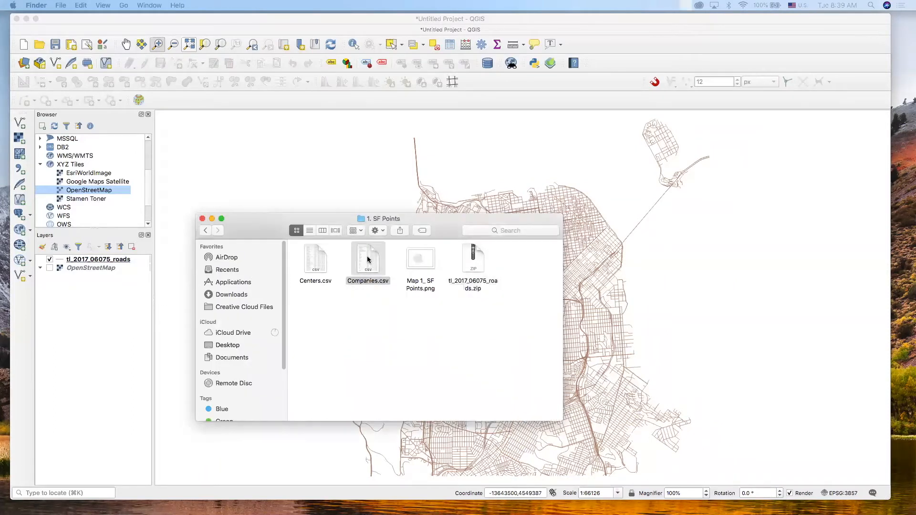
pyautogui.doubleClick(368, 259)
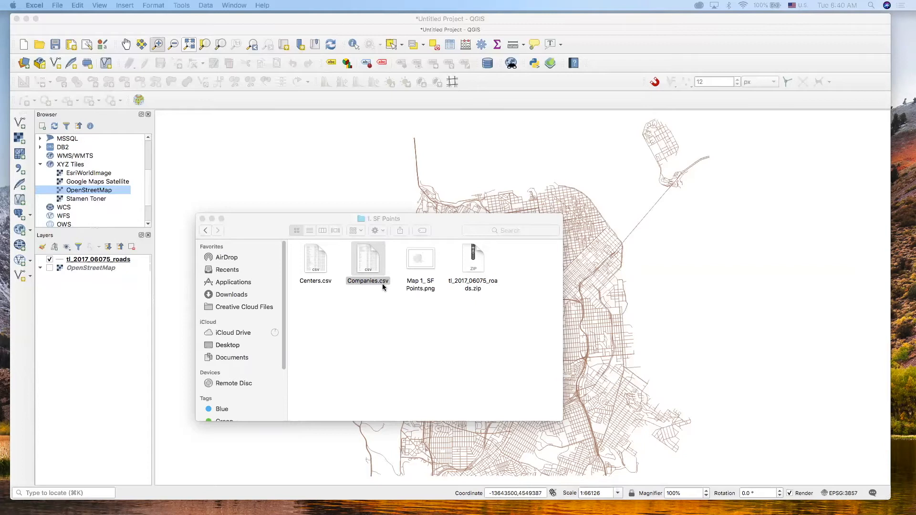
pyautogui.click(212, 218)
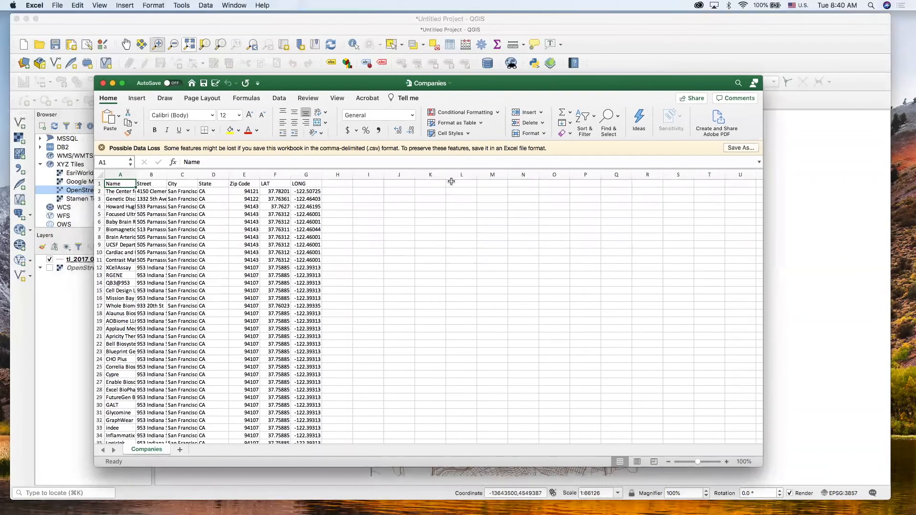
# Fit the widths of the Name, Street and State columns in Companies.csv to their contents.
pyautogui.doubleClick(136, 175)
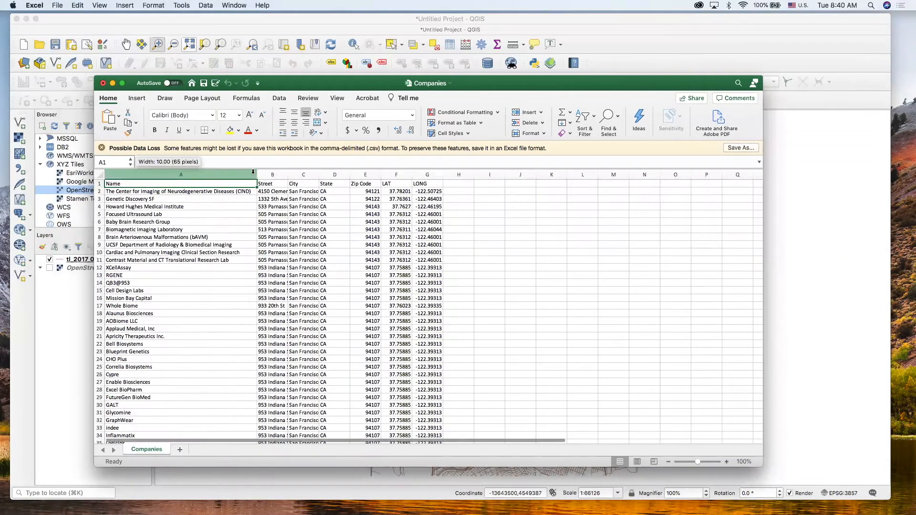
pyautogui.doubleClick(288, 174)
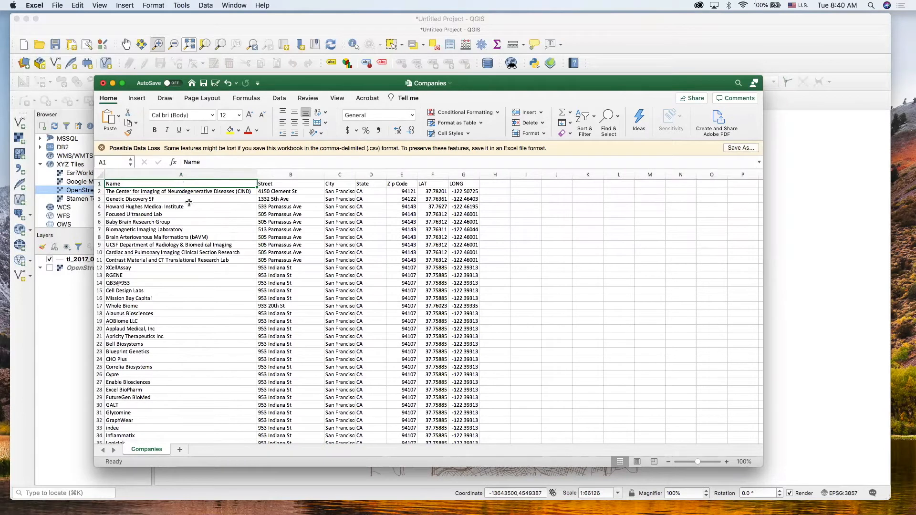
pyautogui.doubleClick(386, 174)
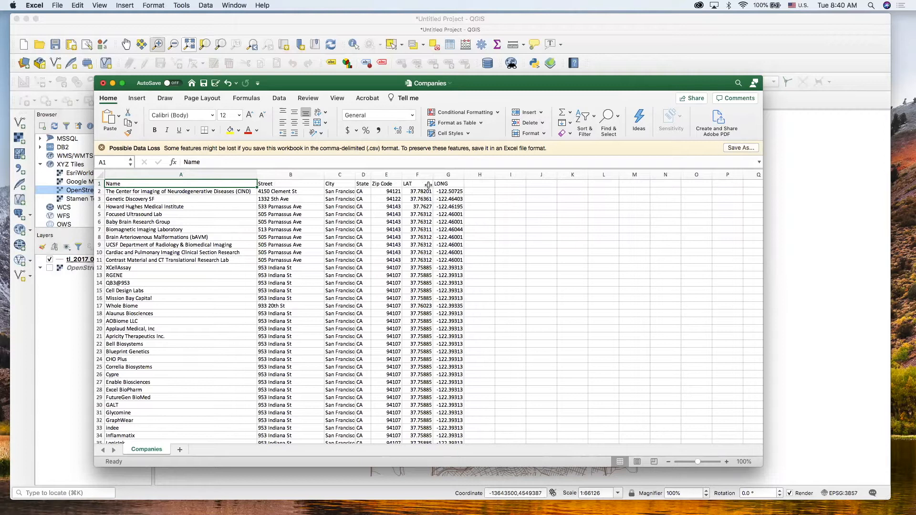
# Examine the name, address, LAT and LONG columns of the Companies sheet, and close the file without saving.
pyautogui.click(440, 184)
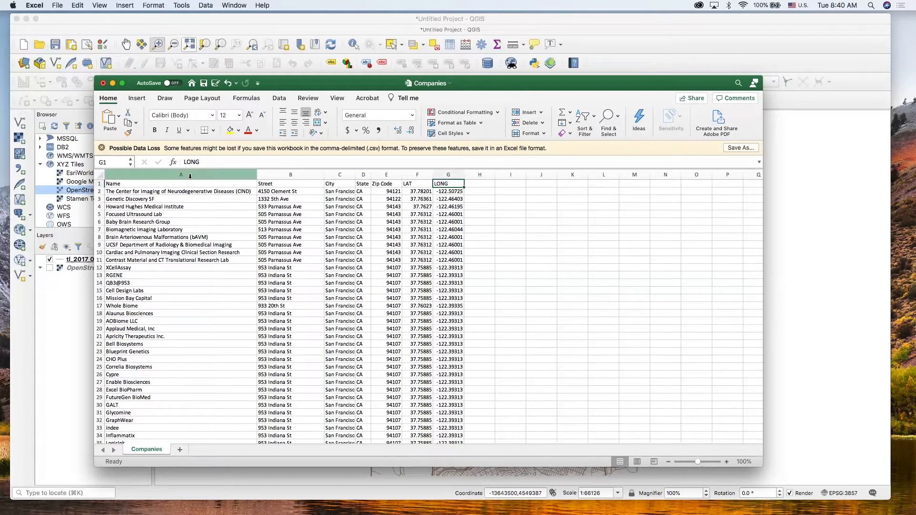
pyautogui.click(232, 177)
pyautogui.moveTo(232, 178); pyautogui.dragTo(380, 174)
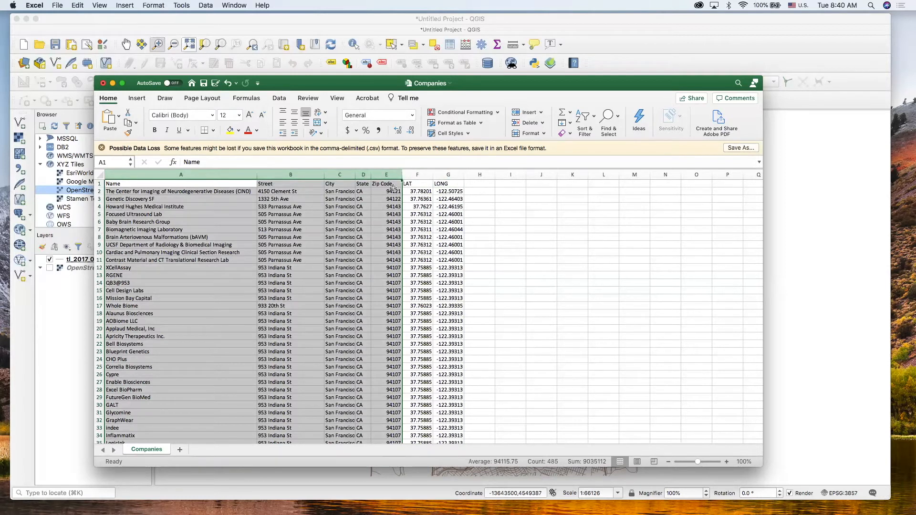
pyautogui.click(417, 174)
pyautogui.click(443, 175)
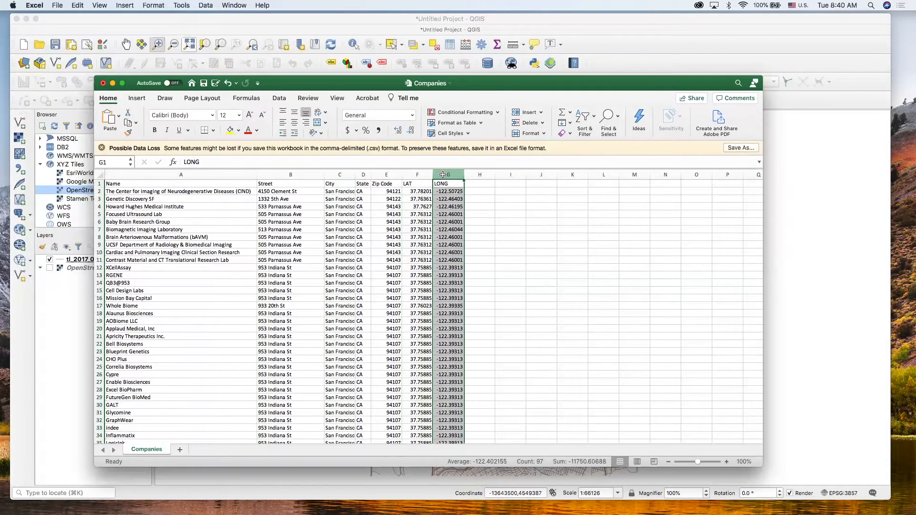
pyautogui.click(233, 174)
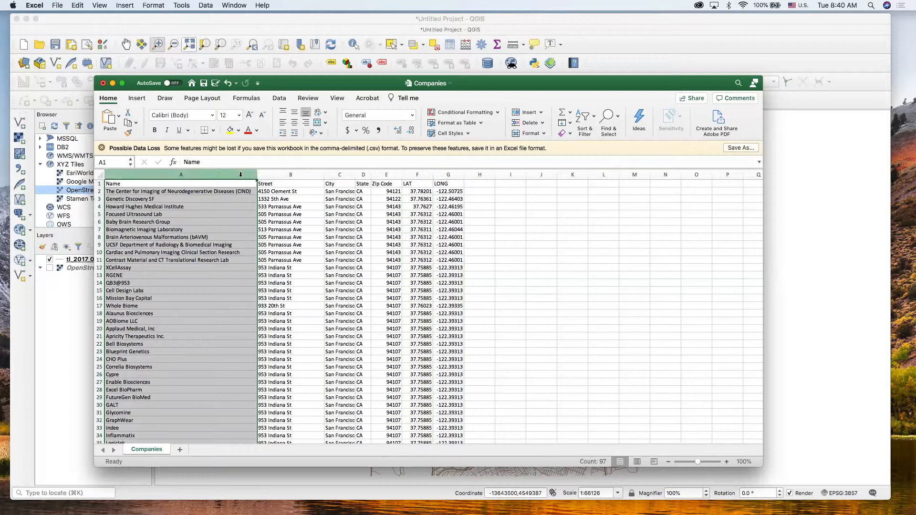
pyautogui.click(415, 174)
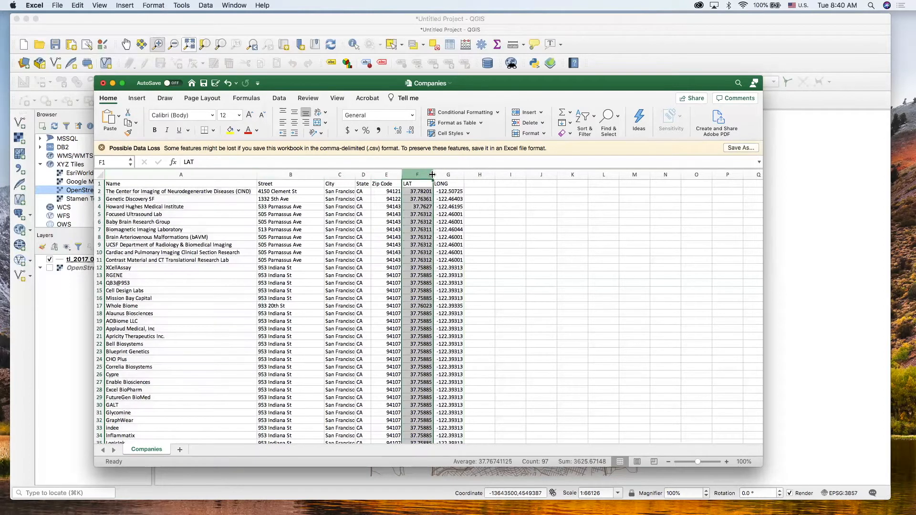
pyautogui.click(448, 174)
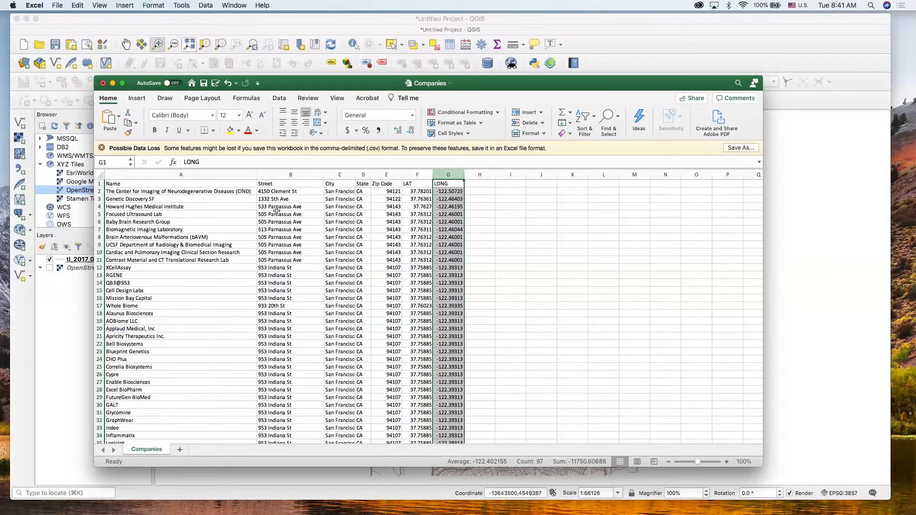
pyautogui.click(103, 83)
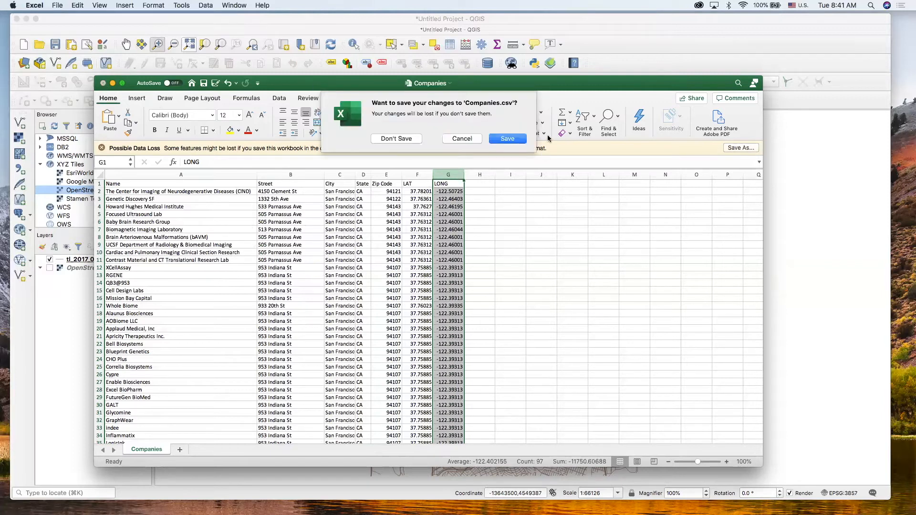
pyautogui.click(396, 138)
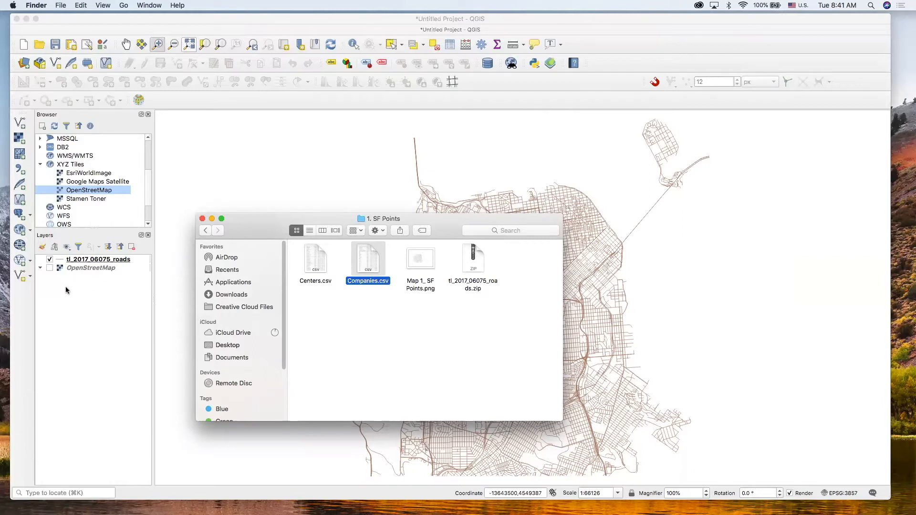
# In QGIS, start a new delimited text layer with Companies.csv from the 1. SF Points folder as its source file.
pyautogui.click(19, 169)
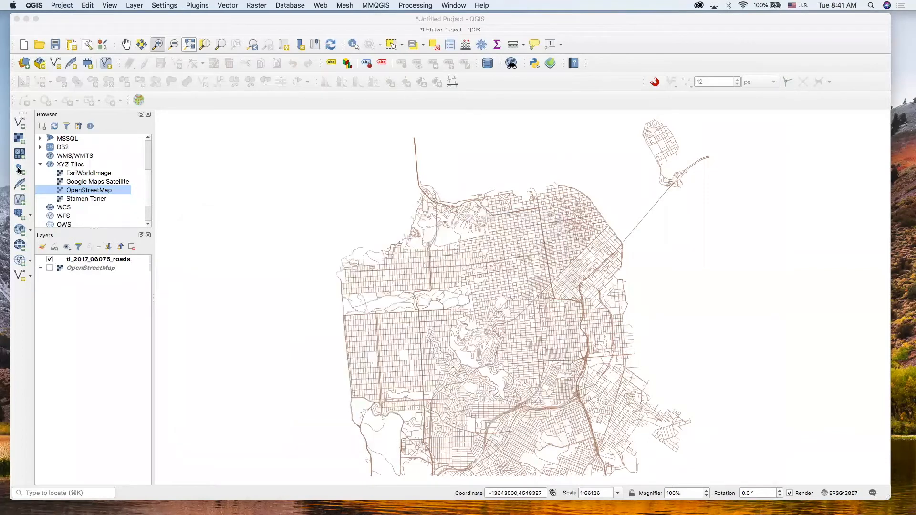
pyautogui.click(19, 170)
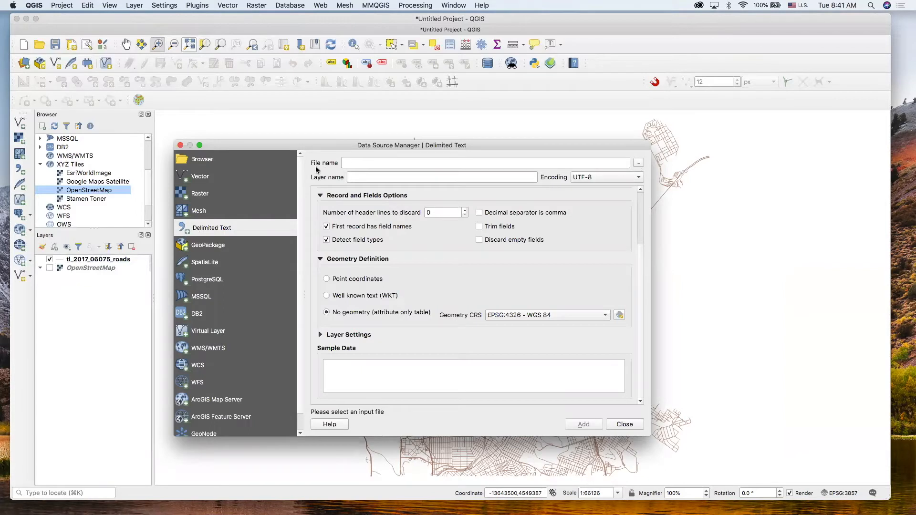
pyautogui.click(638, 163)
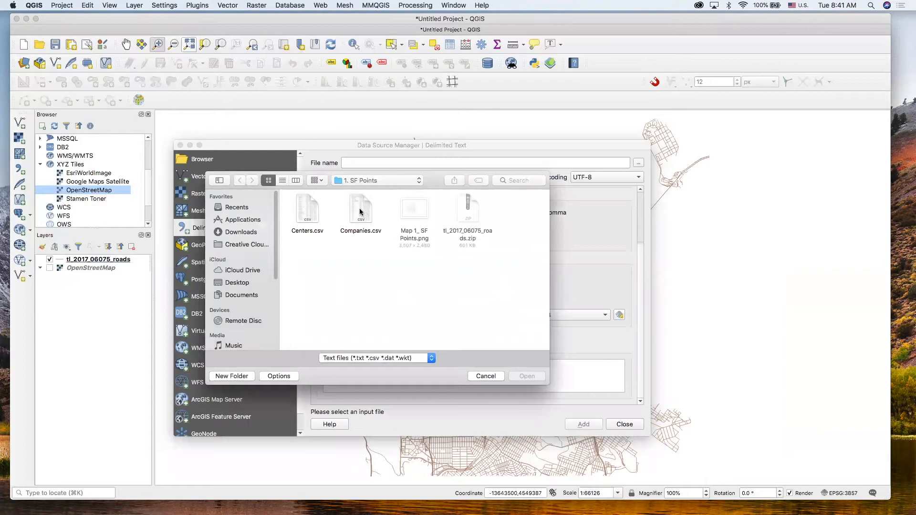
pyautogui.click(360, 212)
pyautogui.click(528, 376)
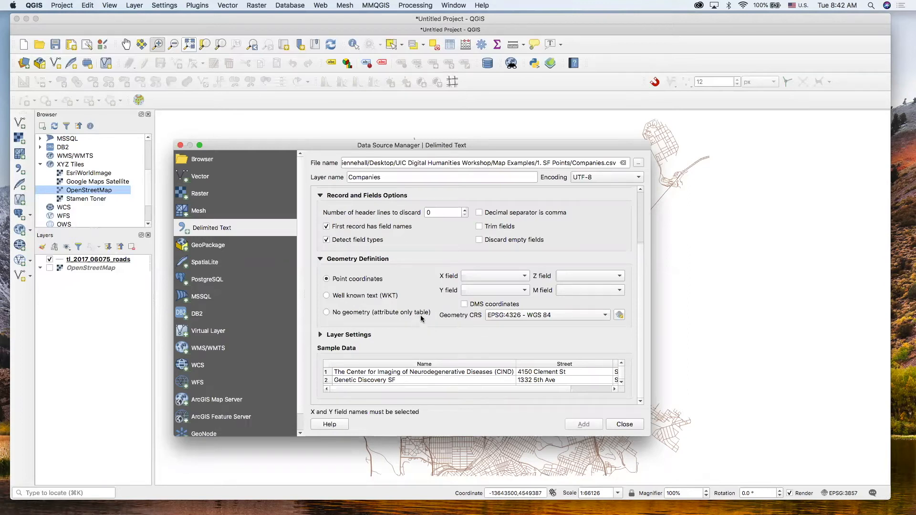
# Assign LONG as the X field and LAT as the Y field, add the Companies layer, and close the Data Source Manager.
pyautogui.click(485, 274)
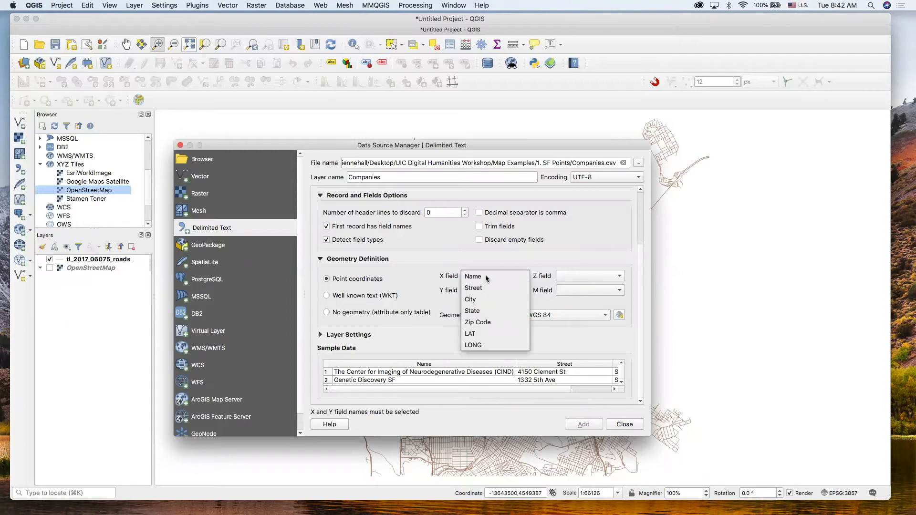
pyautogui.click(482, 345)
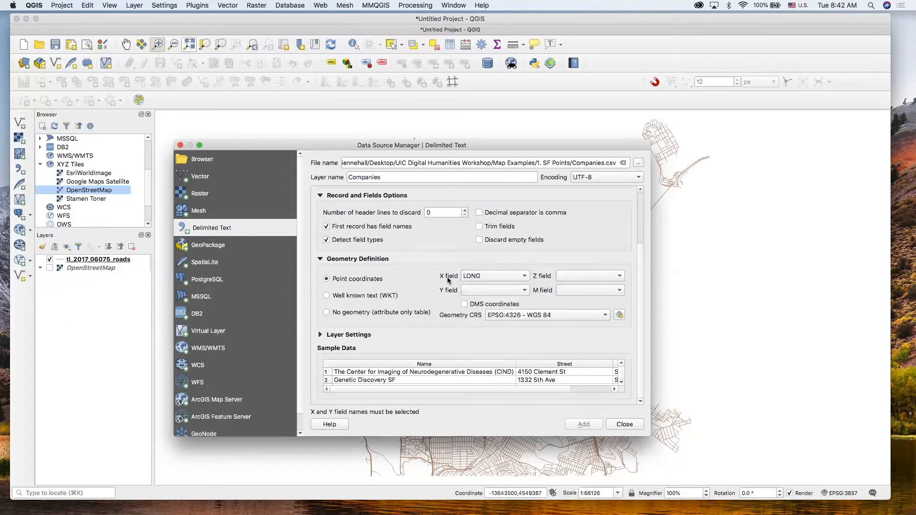
pyautogui.click(480, 292)
pyautogui.click(476, 347)
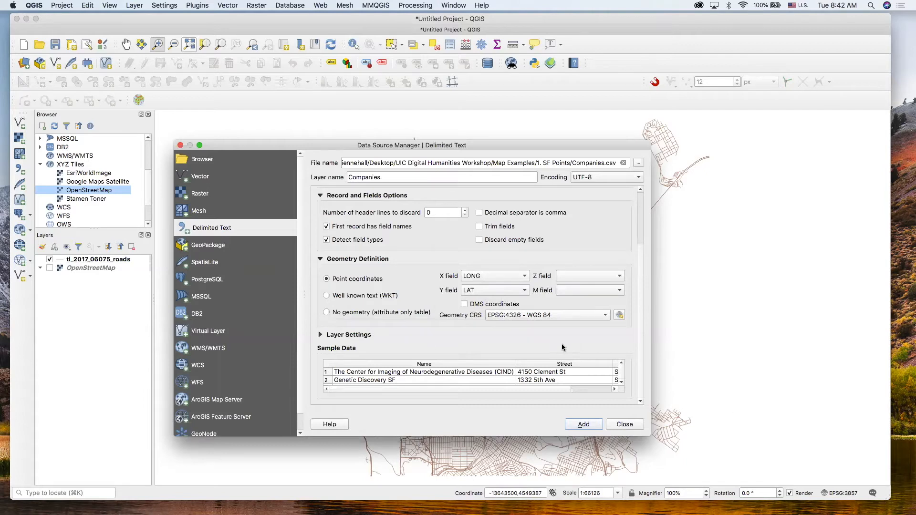
pyautogui.click(573, 423)
pyautogui.click(623, 424)
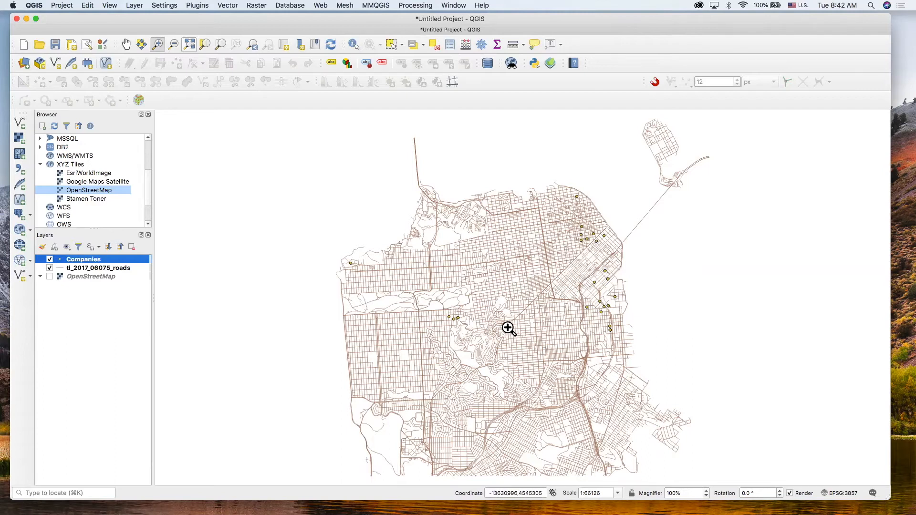
# Show the OpenStreetMap basemap to check the Companies points against it, and hide the basemap again.
pyautogui.click(50, 276)
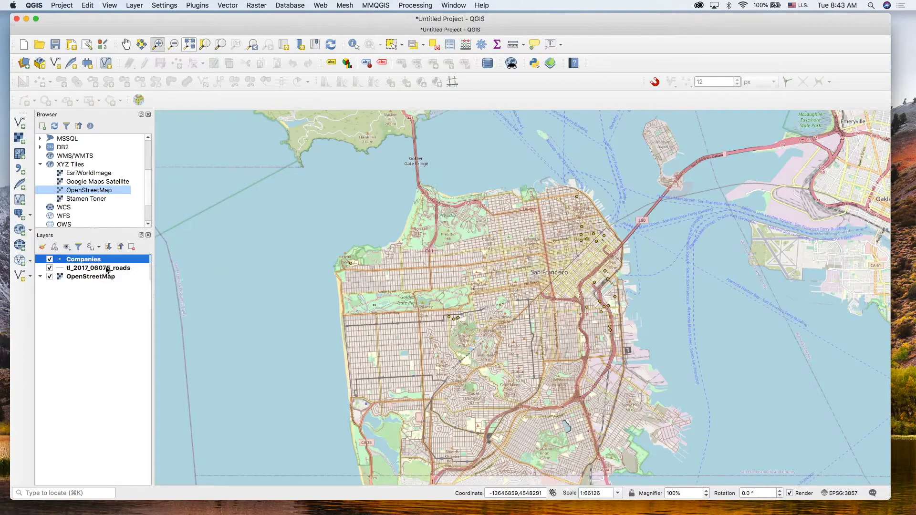
pyautogui.click(49, 277)
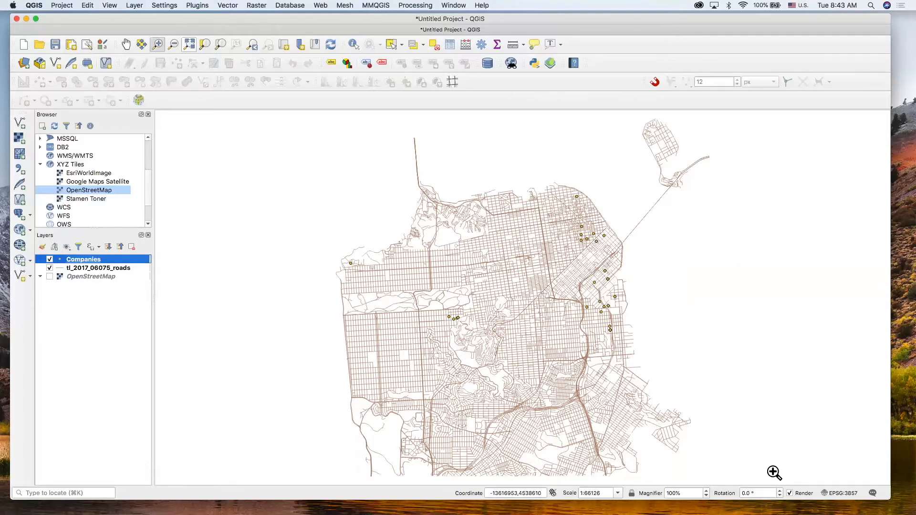
# Set the project's coordinate reference system to WGS 84 (EPSG:4326).
pyautogui.click(839, 497)
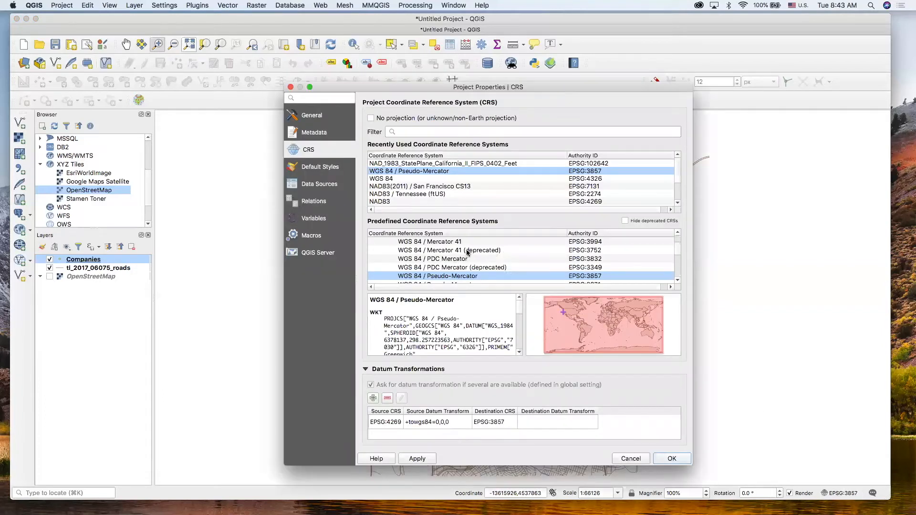
pyautogui.click(439, 180)
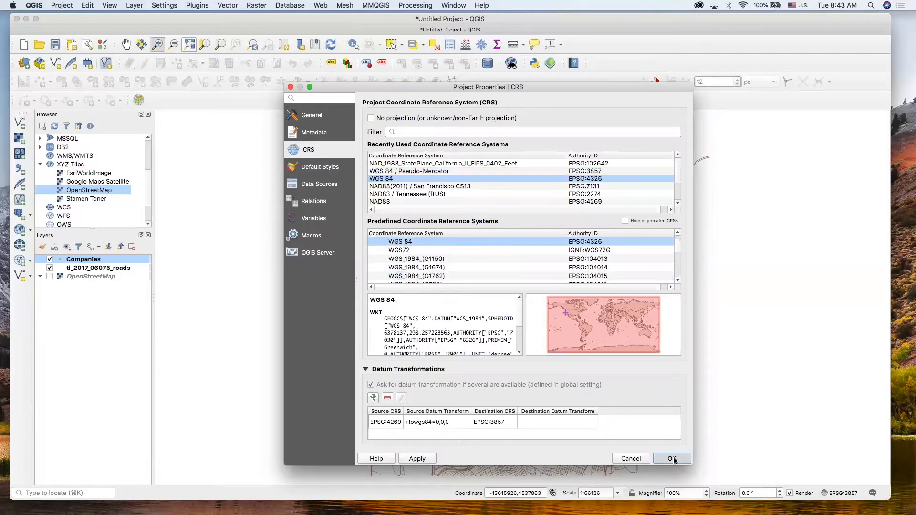
pyautogui.click(672, 459)
pyautogui.click(622, 322)
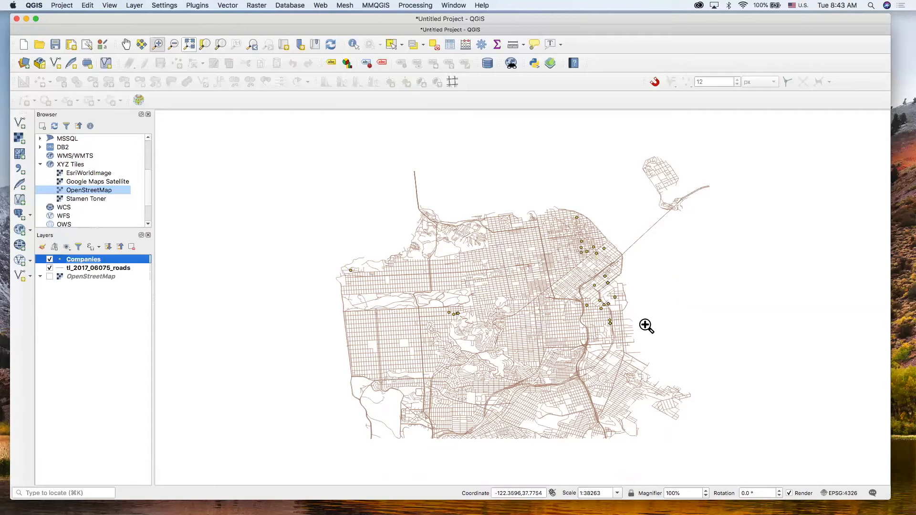
# Find the San Francisco coordinate systems and set the project CRS to NAD83(2011) / San Francisco CS13 (EPSG:7131).
pyautogui.click(841, 493)
pyautogui.click(443, 133)
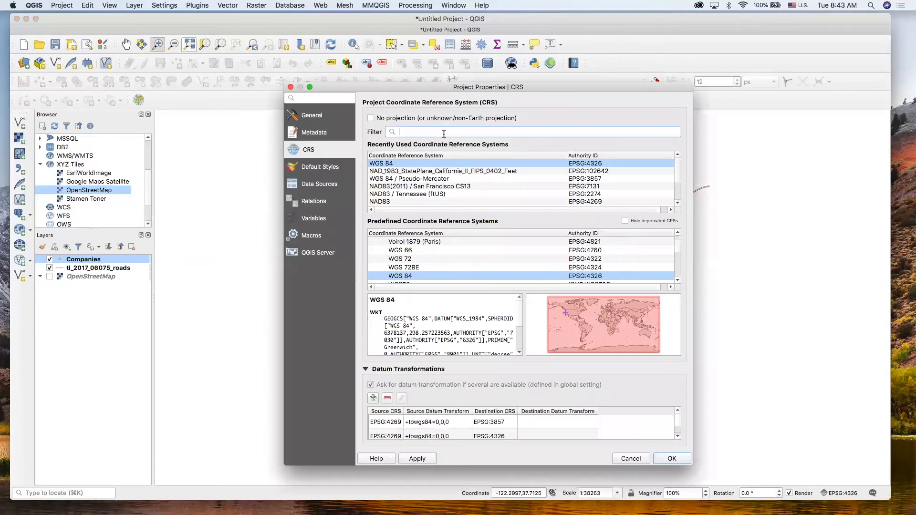
pyautogui.write('san fran')
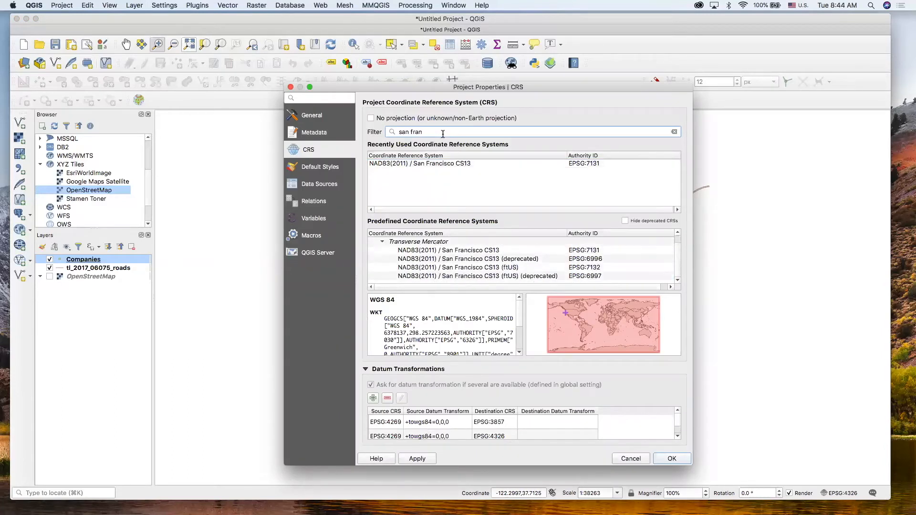
pyautogui.click(478, 163)
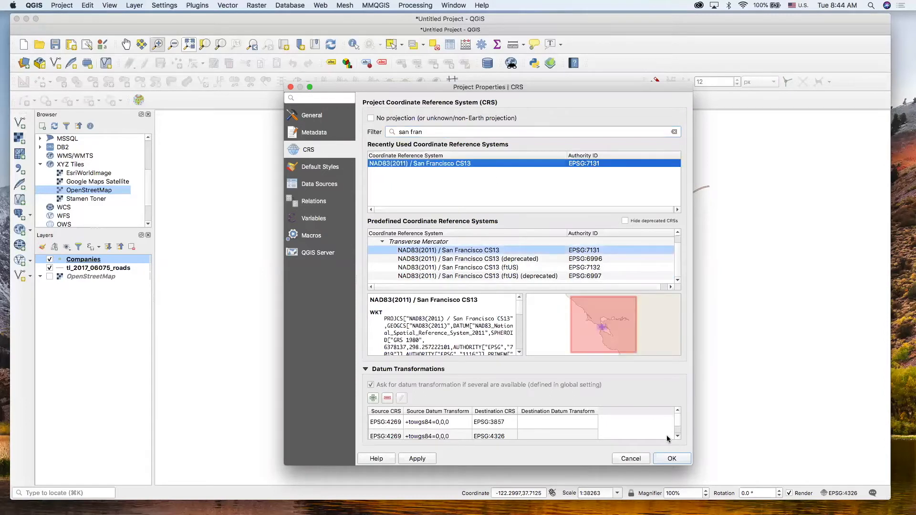
pyautogui.click(671, 458)
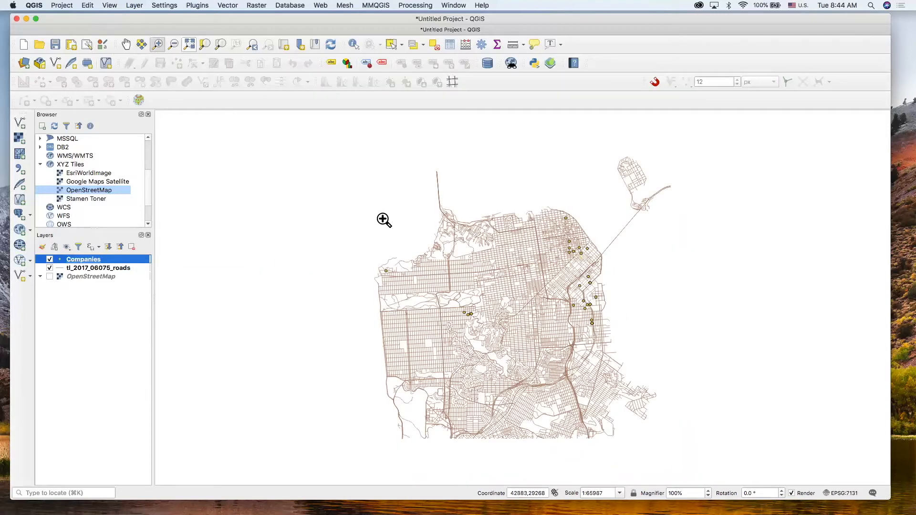
# Look through the tl_2017_06075_roads layer's properties, from the source and symbology settings to the list of fields.
pyautogui.click(127, 45)
pyautogui.moveTo(398, 231); pyautogui.dragTo(304, 230)
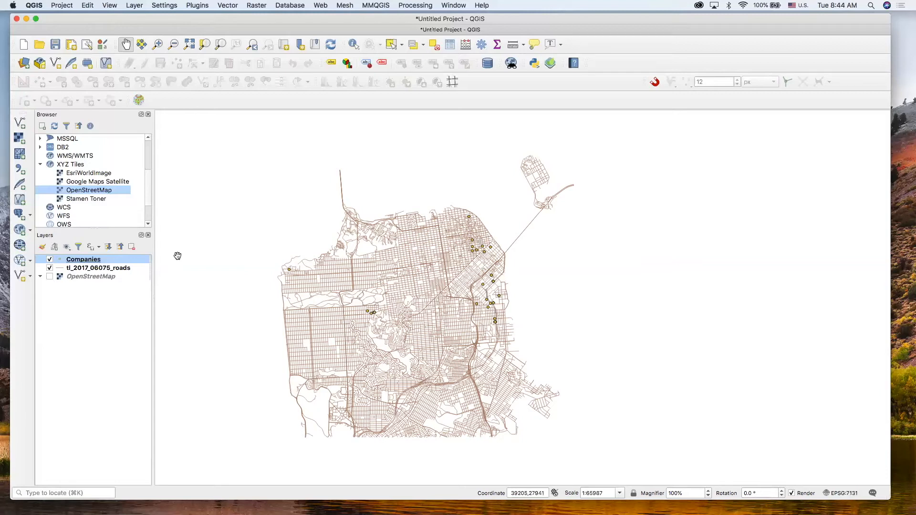
pyautogui.doubleClick(122, 269)
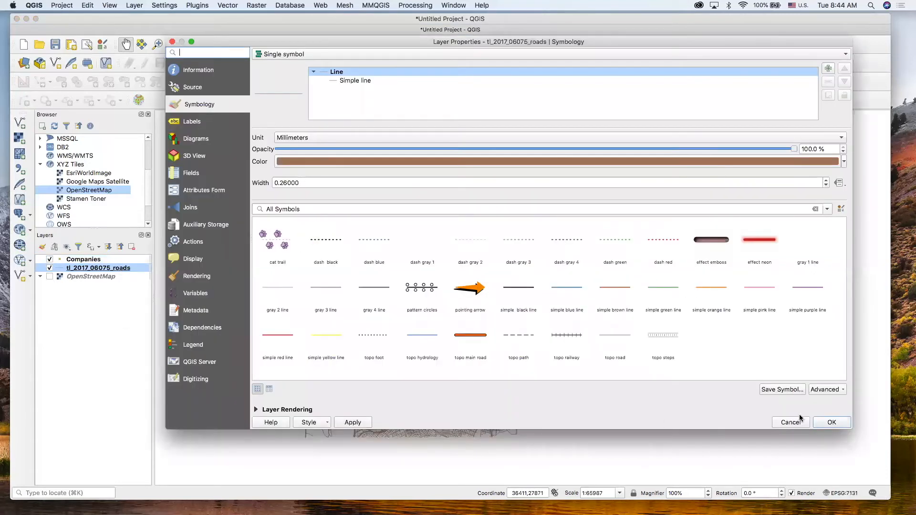
pyautogui.click(793, 422)
pyautogui.doubleClick(122, 269)
pyautogui.click(191, 91)
pyautogui.click(195, 105)
pyautogui.click(194, 122)
pyautogui.click(193, 139)
pyautogui.click(192, 154)
pyautogui.click(195, 174)
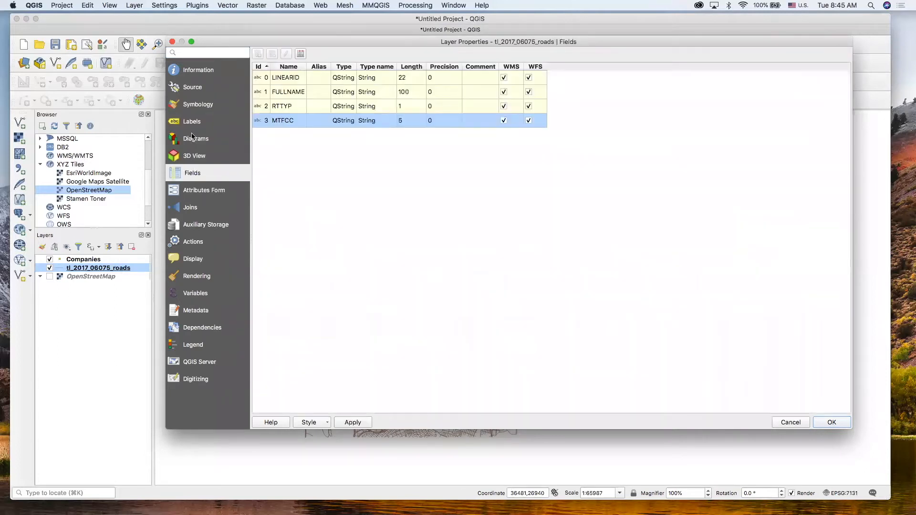
# Give the roads layer's symbol the gray 2 line preset and reduce its width to 0.46 mm.
pyautogui.click(189, 105)
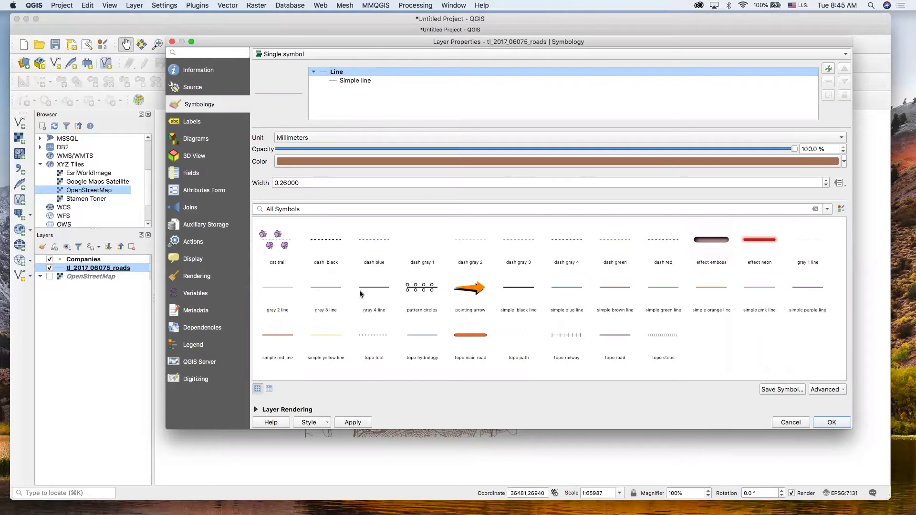
pyautogui.click(281, 288)
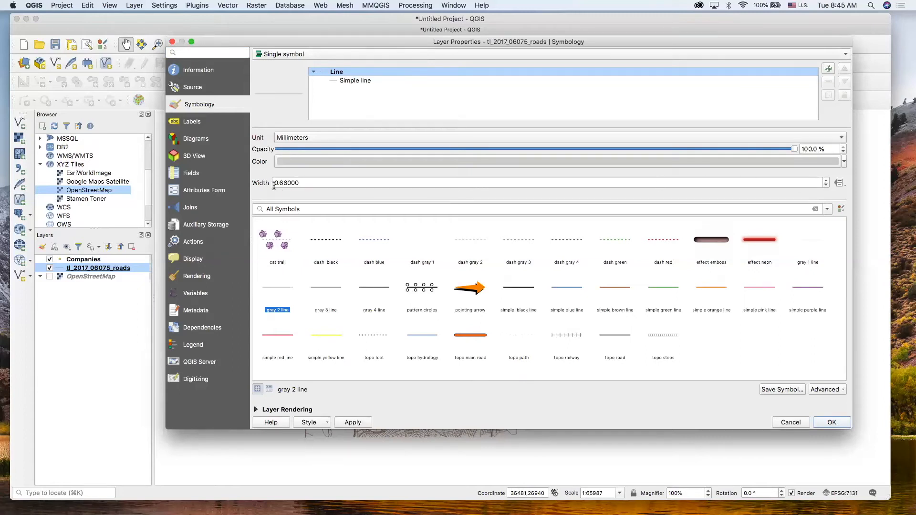
pyautogui.click(826, 186)
pyautogui.click(842, 163)
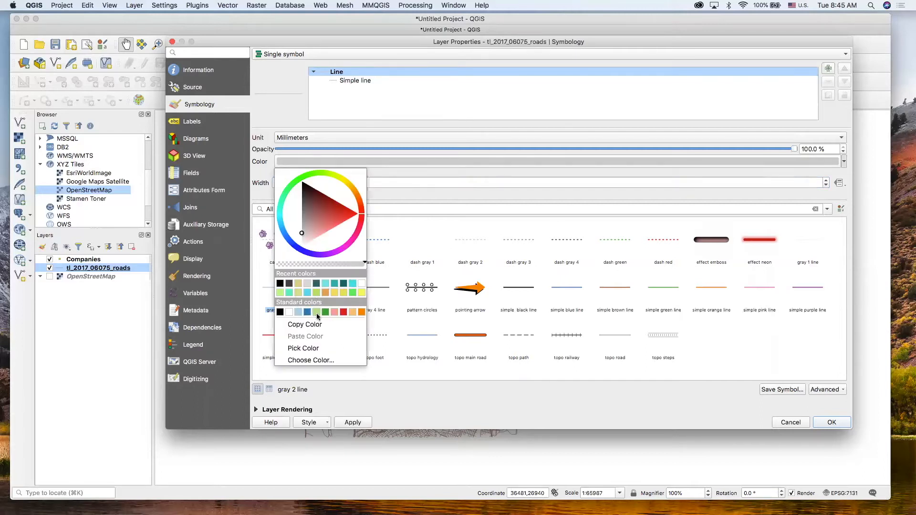
pyautogui.click(779, 148)
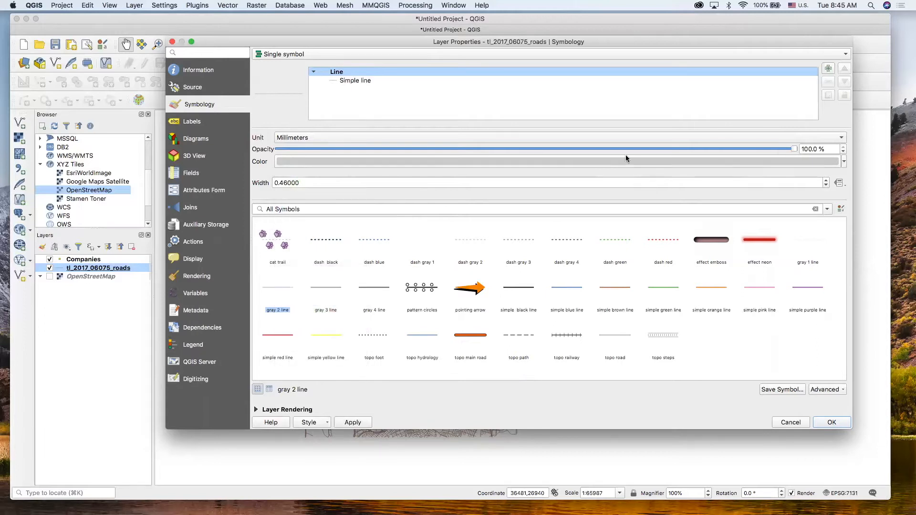
# Check the roads symbol's simple line settings, reselect the gray 2 line preset, and accept the symbology.
pyautogui.click(393, 81)
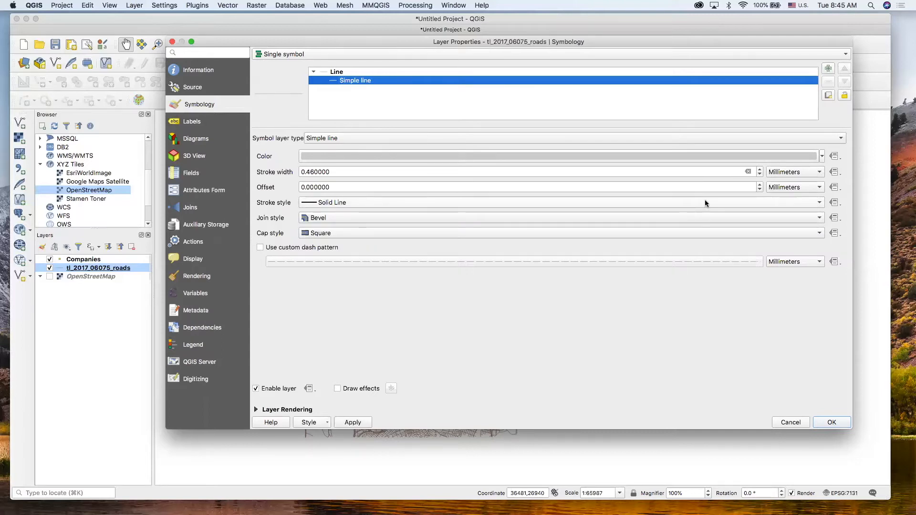
pyautogui.click(434, 72)
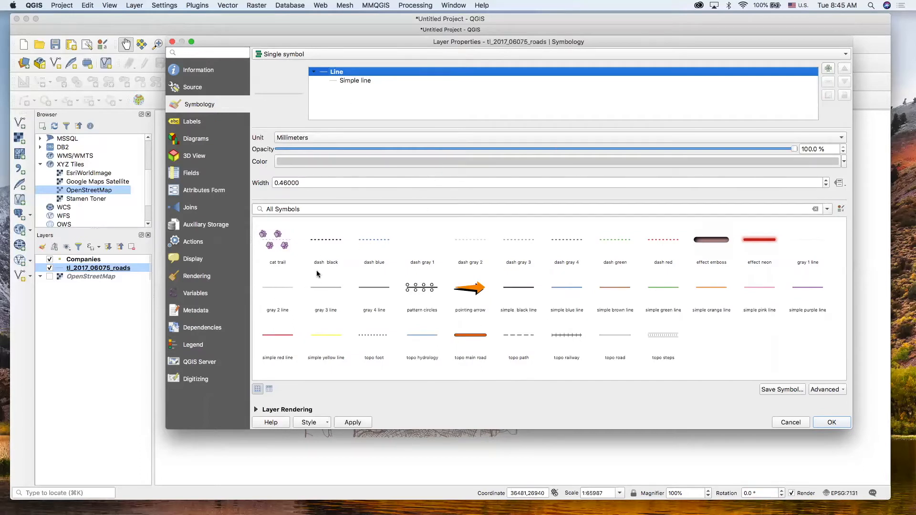
pyautogui.click(291, 290)
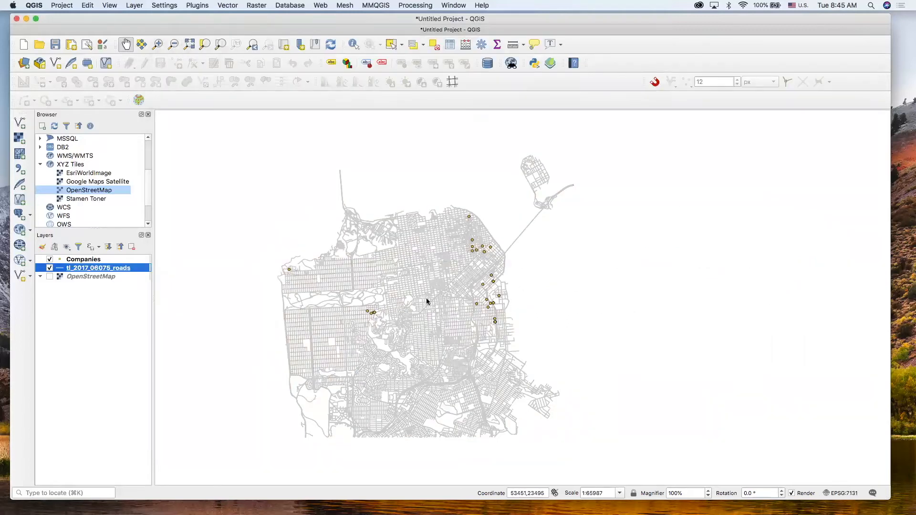
# Reduce the roads layer's line width to 0.06 mm.
pyautogui.doubleClick(109, 271)
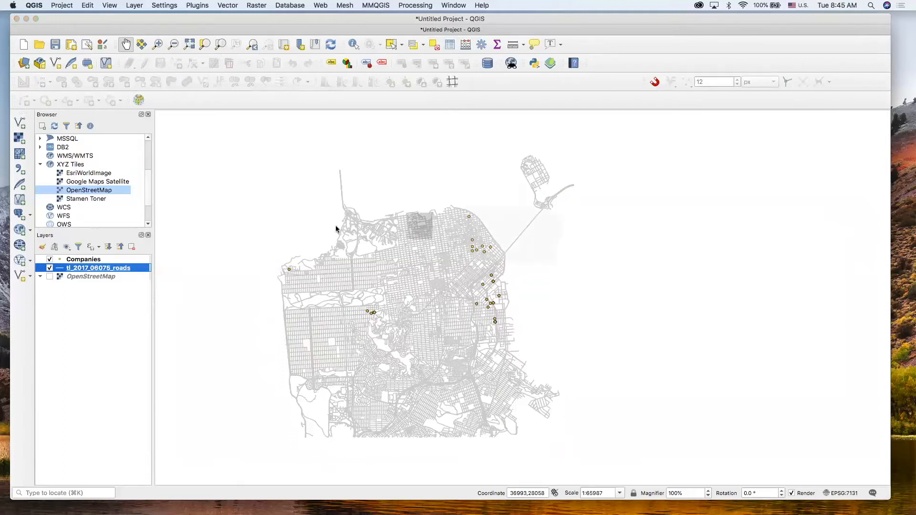
pyautogui.click(825, 185)
pyautogui.click(826, 185)
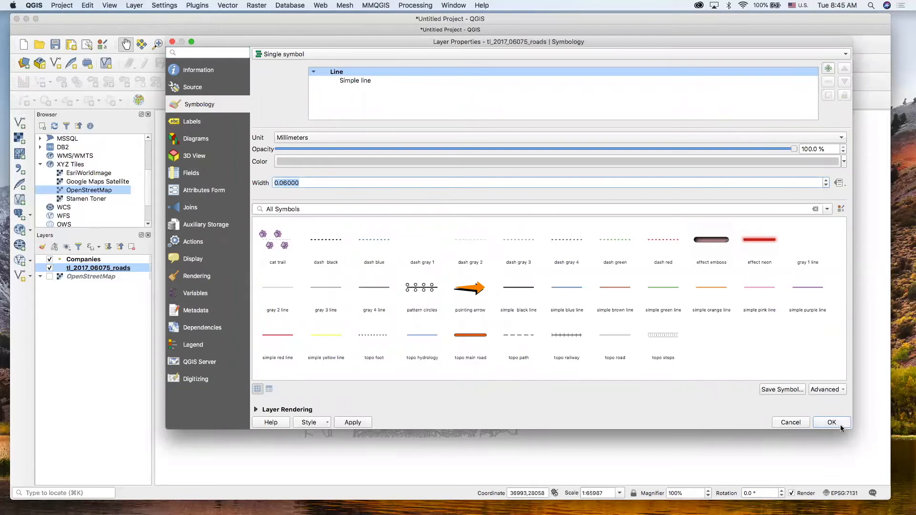
pyautogui.click(839, 424)
pyautogui.click(73, 275)
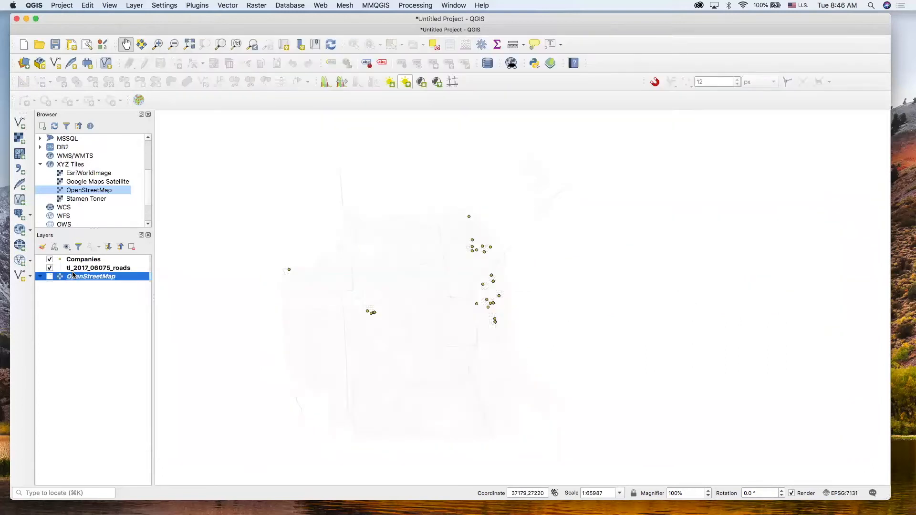
# Set the roads layer's line width to 0.26 mm and accept the layer properties.
pyautogui.doubleClick(74, 270)
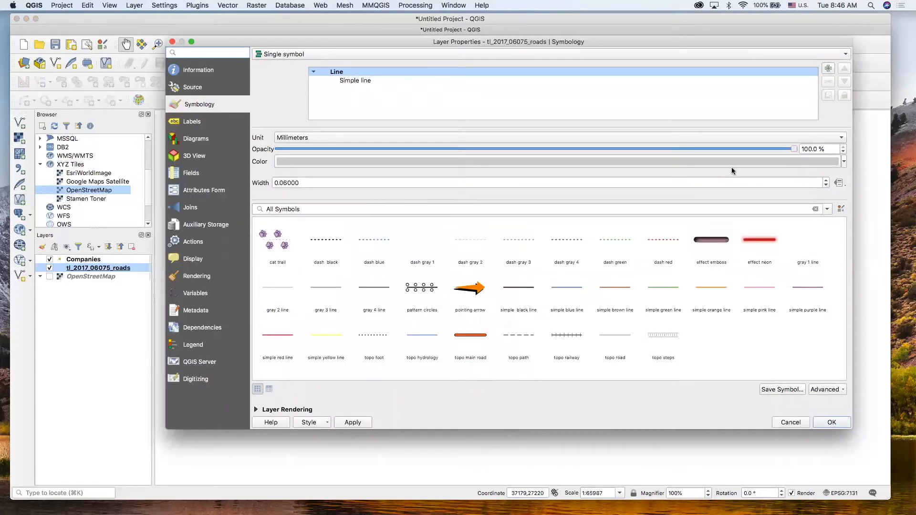
pyautogui.click(826, 180)
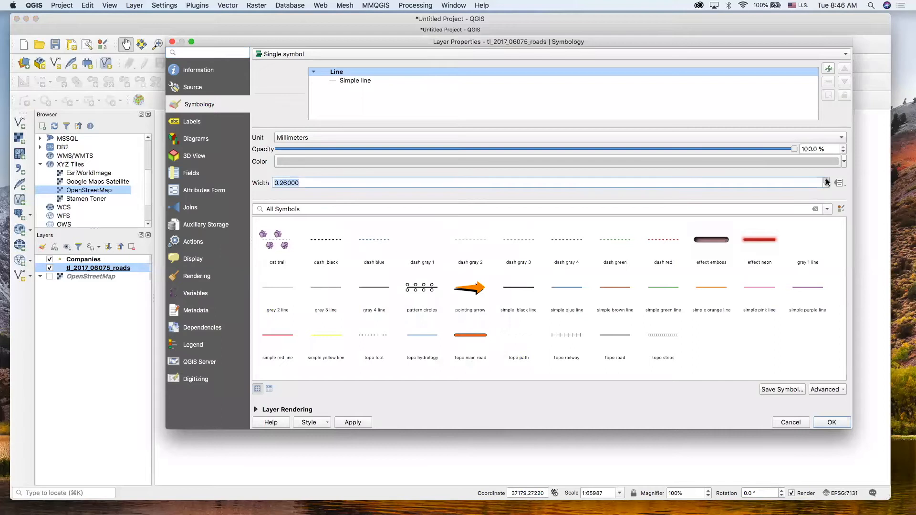
pyautogui.click(831, 422)
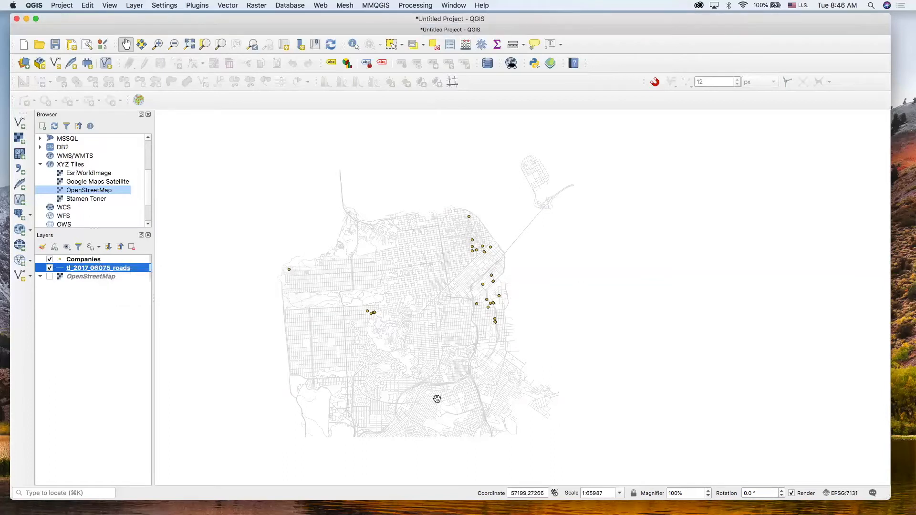
# Display the Companies layer with the Point cluster renderer and inspect the clusters on the map.
pyautogui.click(104, 261)
pyautogui.doubleClick(105, 261)
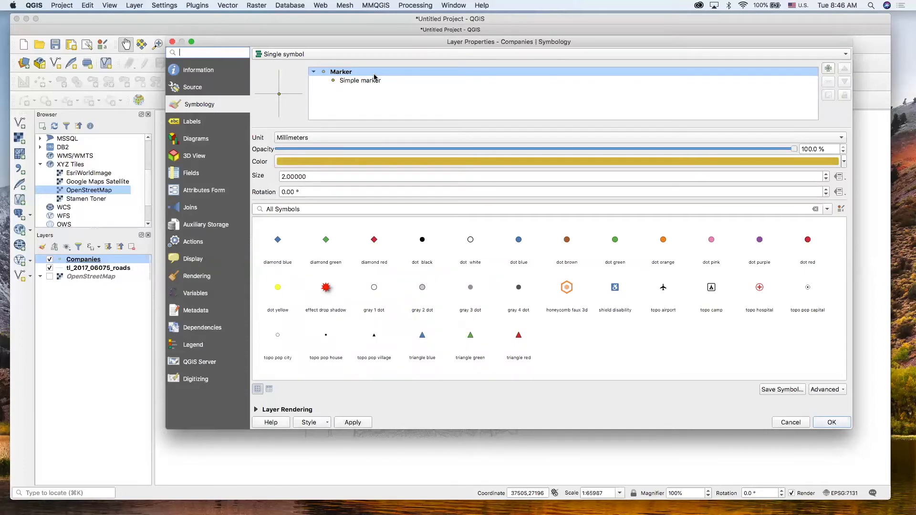
pyautogui.click(375, 54)
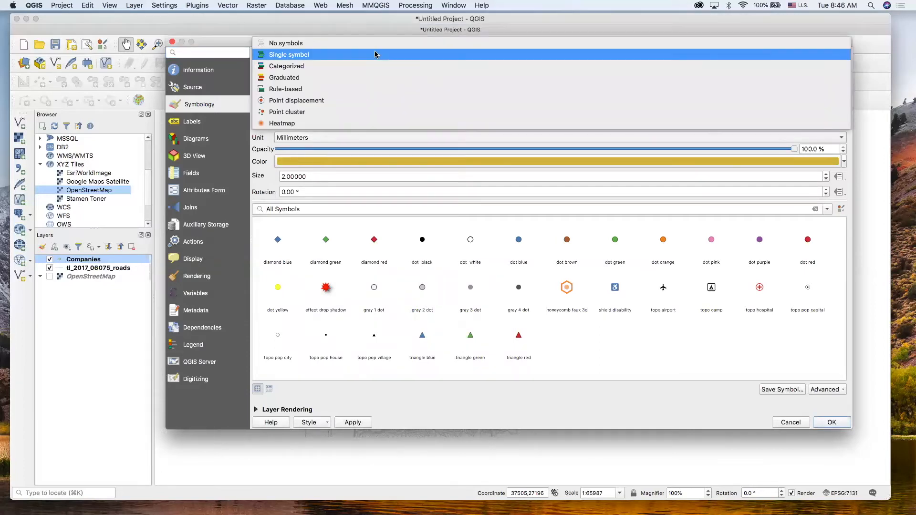
pyautogui.click(369, 110)
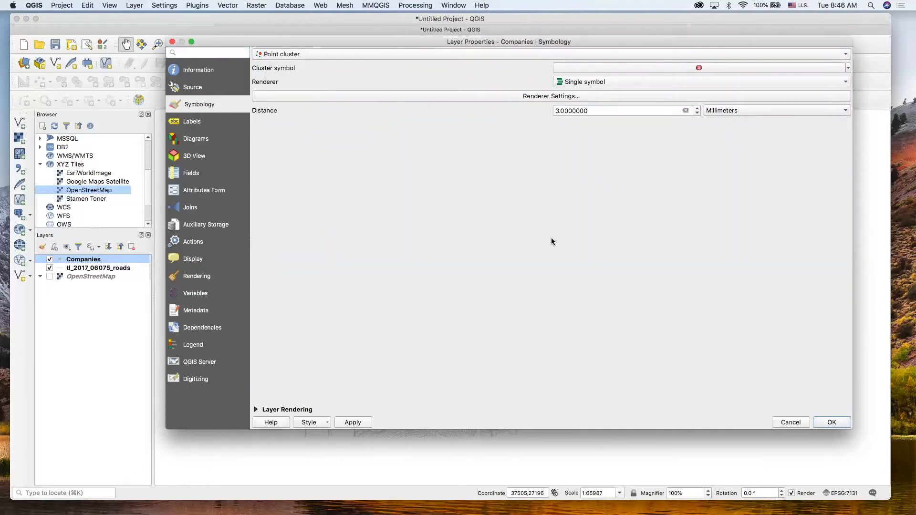
pyautogui.click(832, 422)
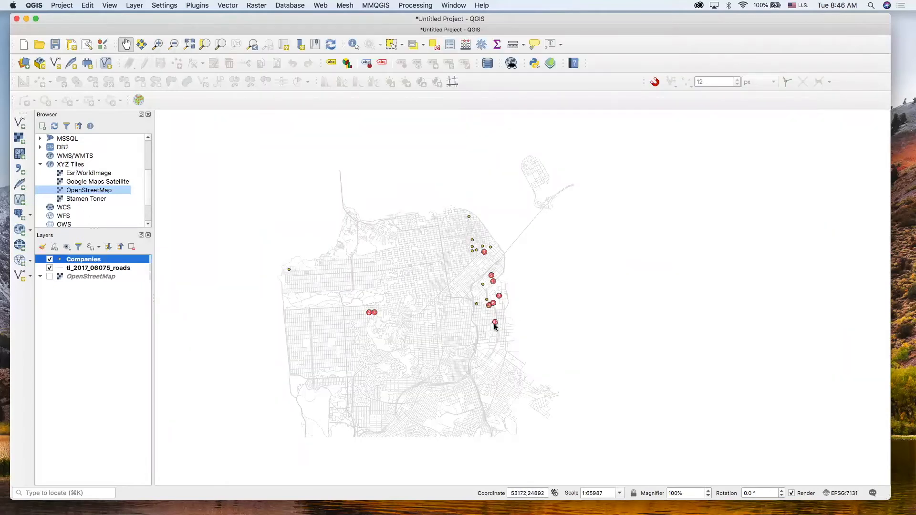
pyautogui.click(157, 44)
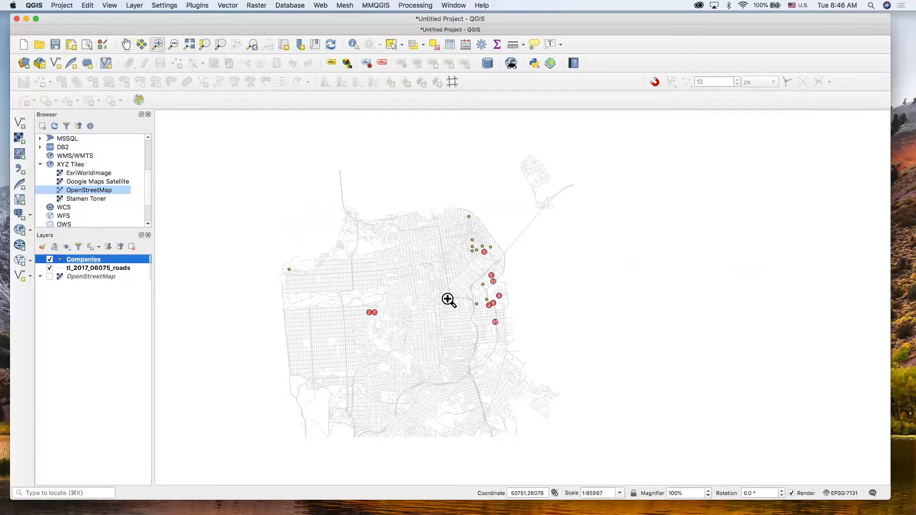
pyautogui.moveTo(317, 222); pyautogui.dragTo(531, 364)
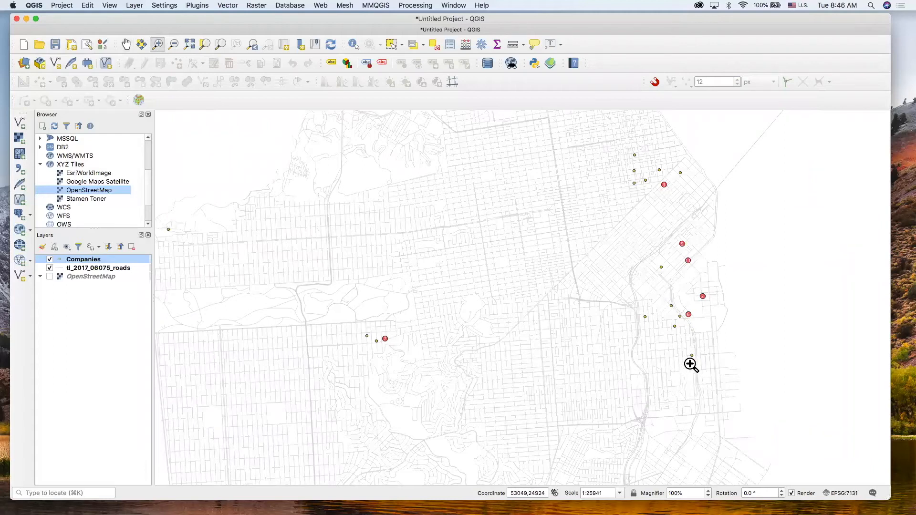
# Return the Companies layer's symbology to Single symbol.
pyautogui.doubleClick(91, 262)
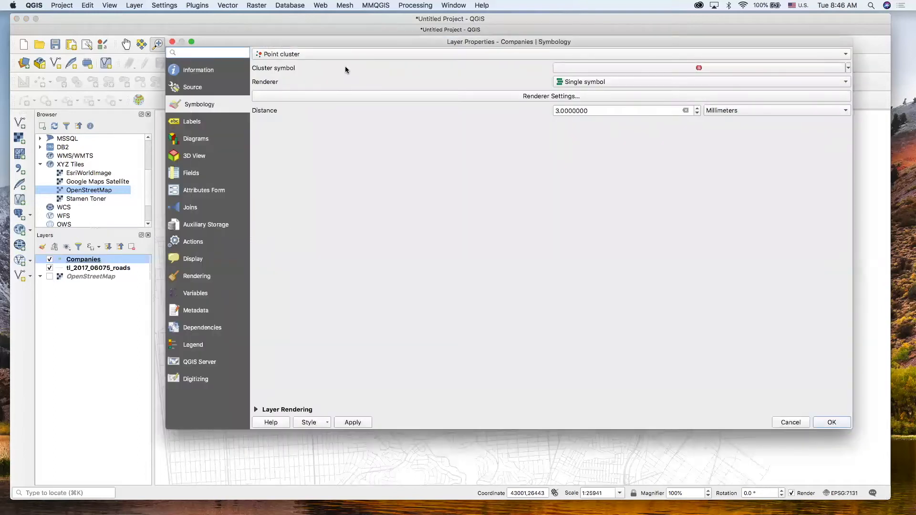
pyautogui.click(345, 54)
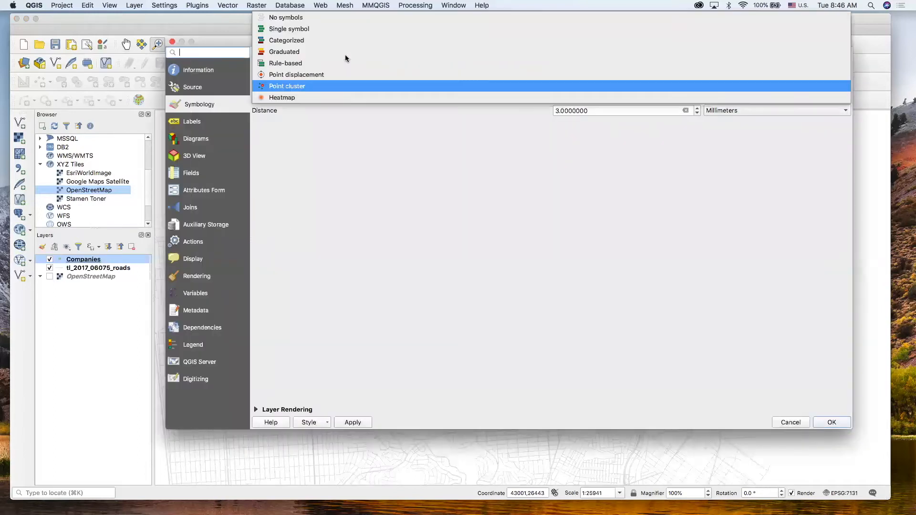
pyautogui.click(336, 29)
pyautogui.click(840, 423)
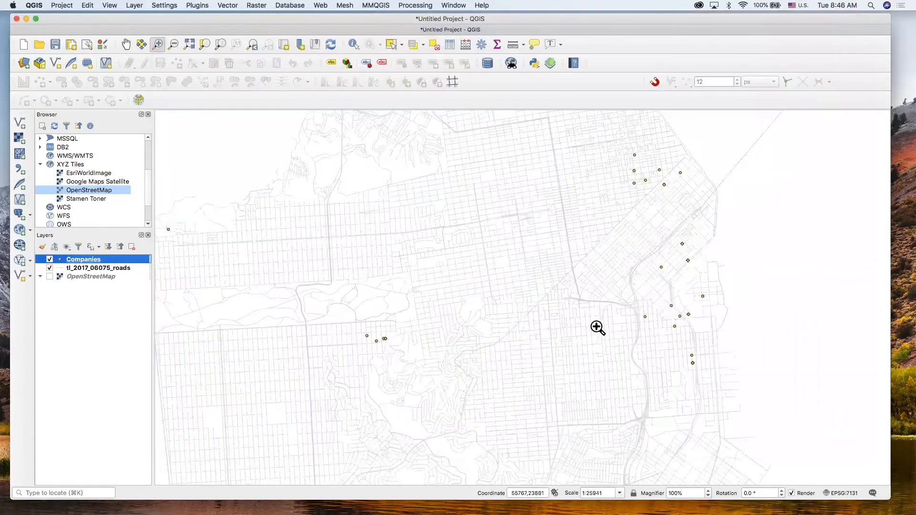
# Fit the map view to the Companies layer and back to the full extent of the roads layer.
pyautogui.rightClick(91, 261)
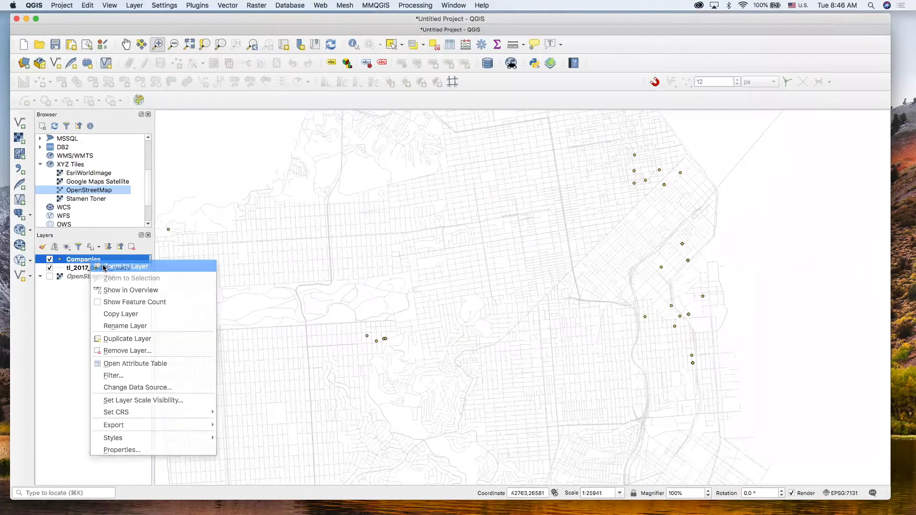
pyautogui.click(96, 267)
pyautogui.rightClick(92, 270)
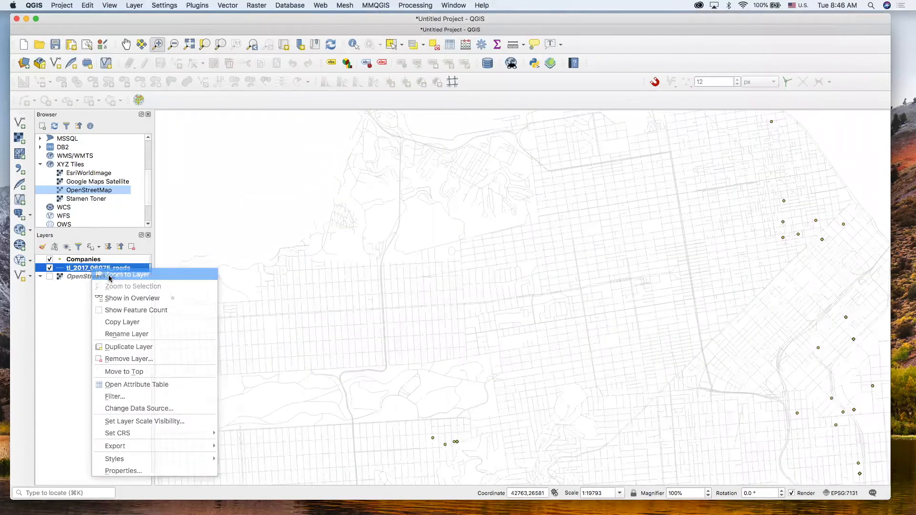
pyautogui.click(109, 276)
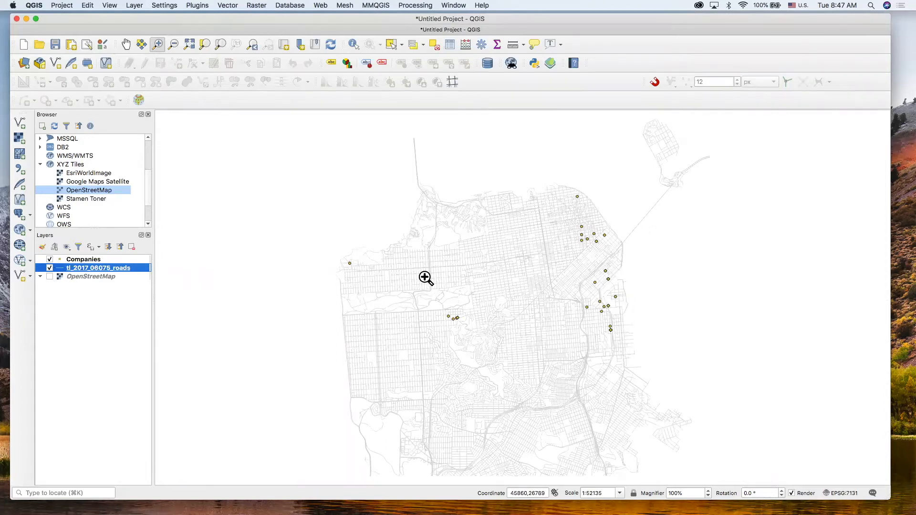
# Create a new print layout titled "Map 1 example" and bring the layout window's tools fully into view.
pyautogui.click(62, 6)
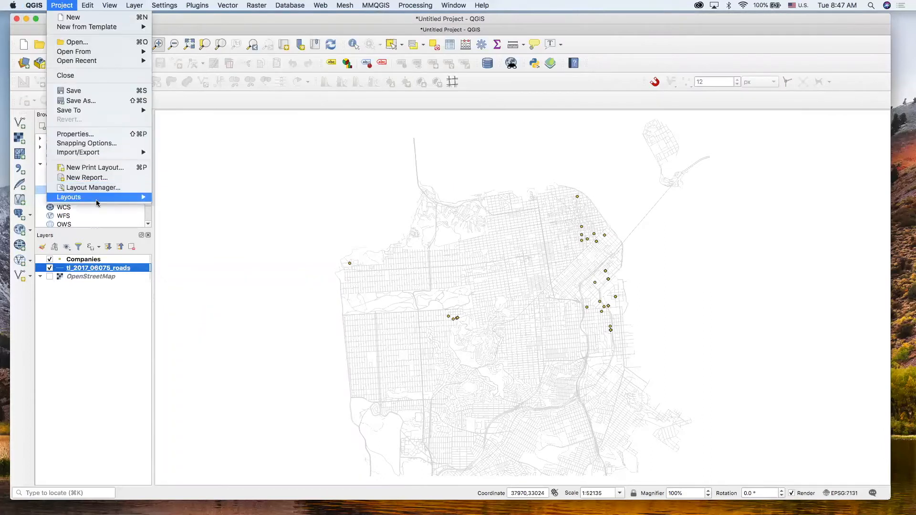
pyautogui.click(94, 167)
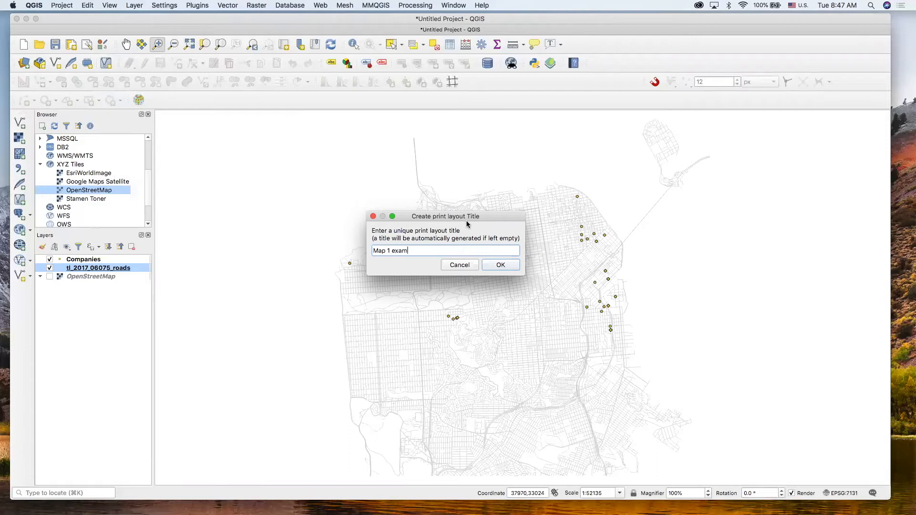
pyautogui.click(499, 265)
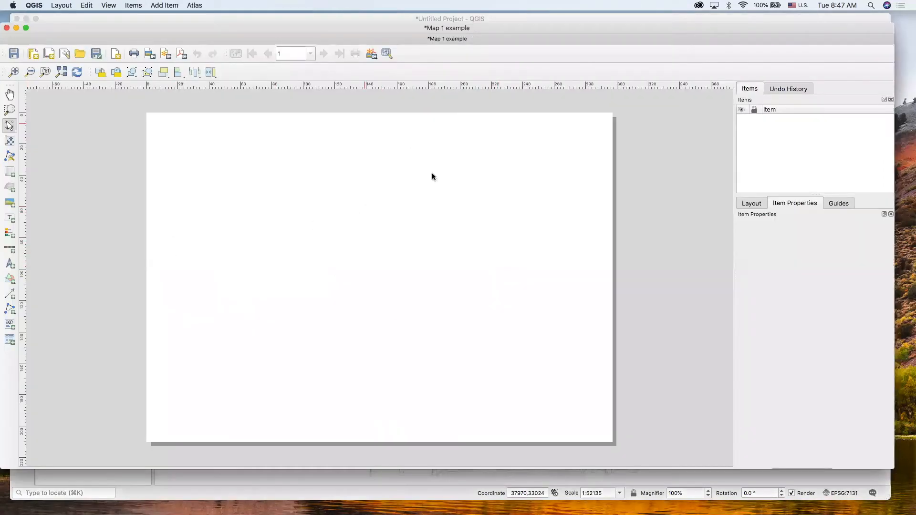
pyautogui.moveTo(4, 75); pyautogui.dragTo(31, 78)
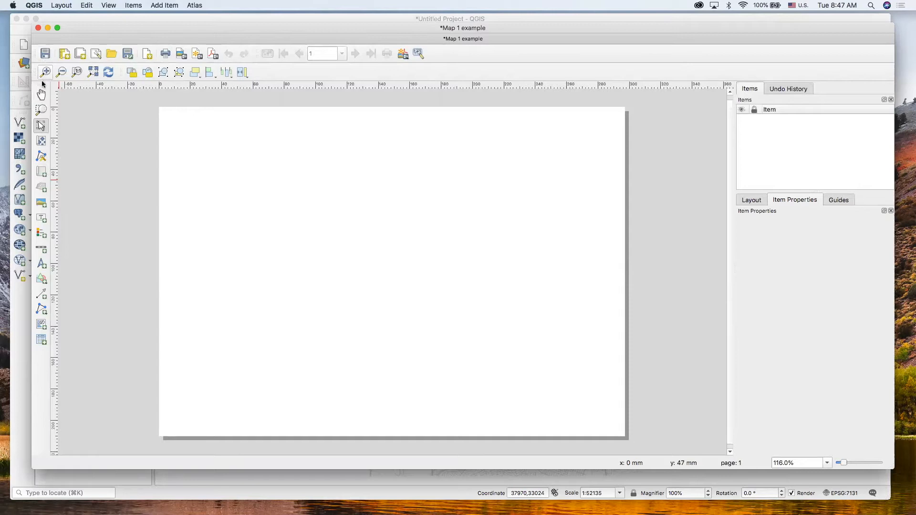
# Add a map item covering most of the layout page and set its scale to 91186.
pyautogui.click(42, 175)
pyautogui.moveTo(185, 142); pyautogui.dragTo(582, 406)
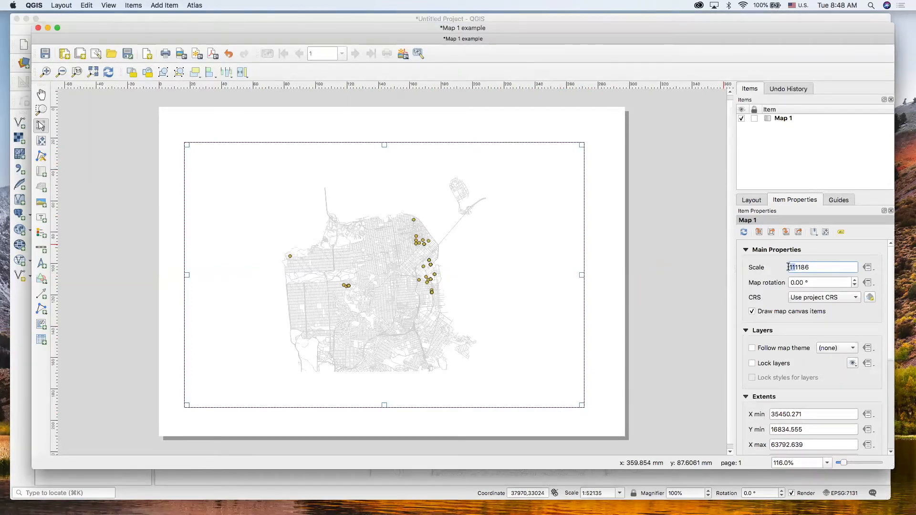
pyautogui.write('9')
pyautogui.press('Return')
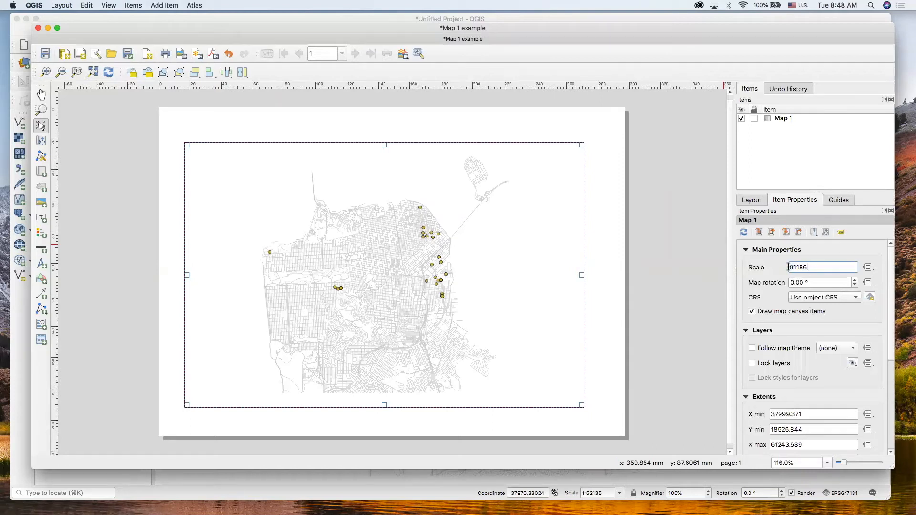
pyautogui.click(595, 241)
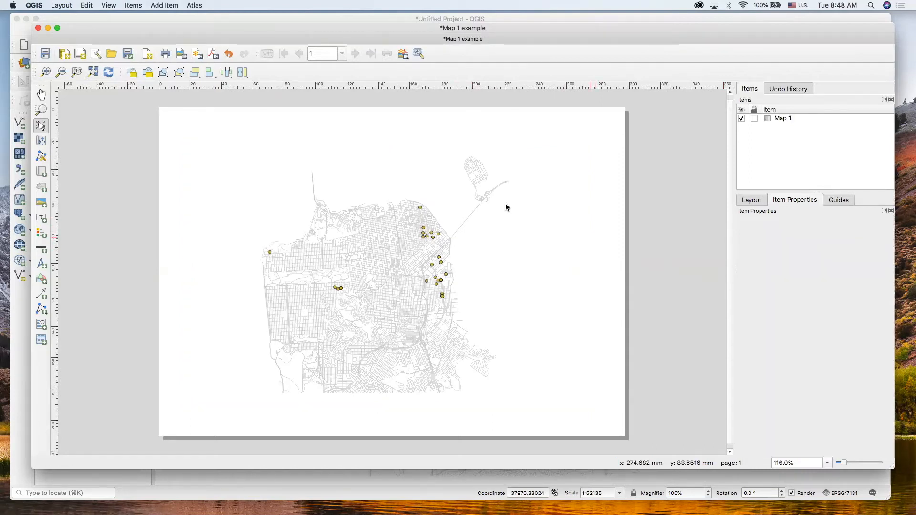
# Add a text label above the map on the layout page reading "San Francisco Companies".
pyautogui.click(41, 220)
pyautogui.moveTo(207, 125); pyautogui.dragTo(445, 164)
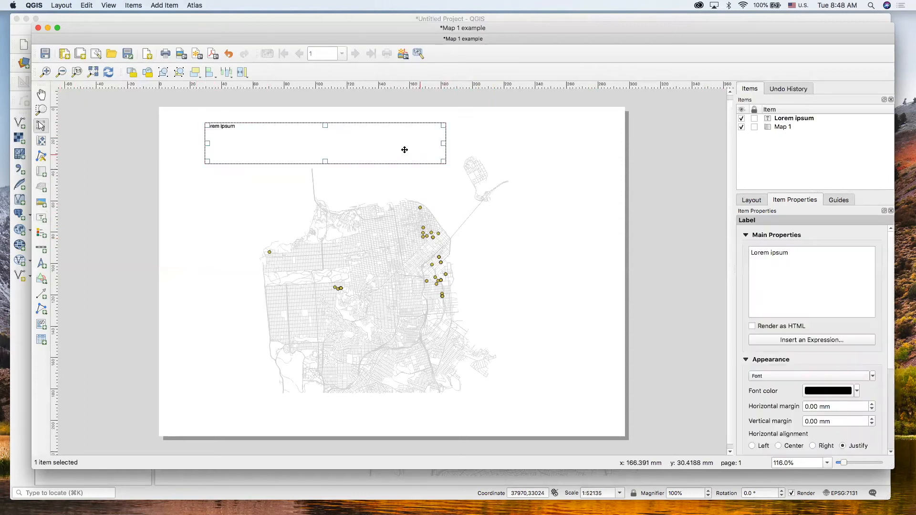
pyautogui.moveTo(798, 253); pyautogui.dragTo(732, 254)
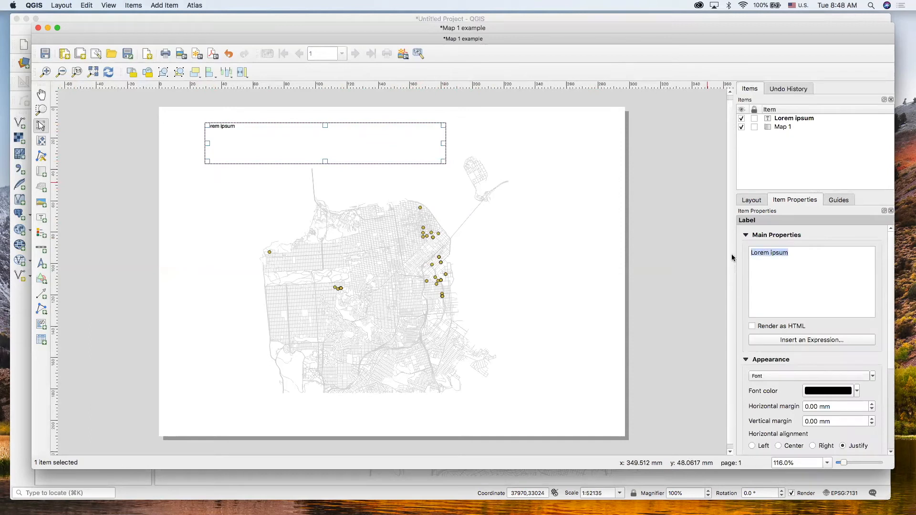
pyautogui.write('San Franc')
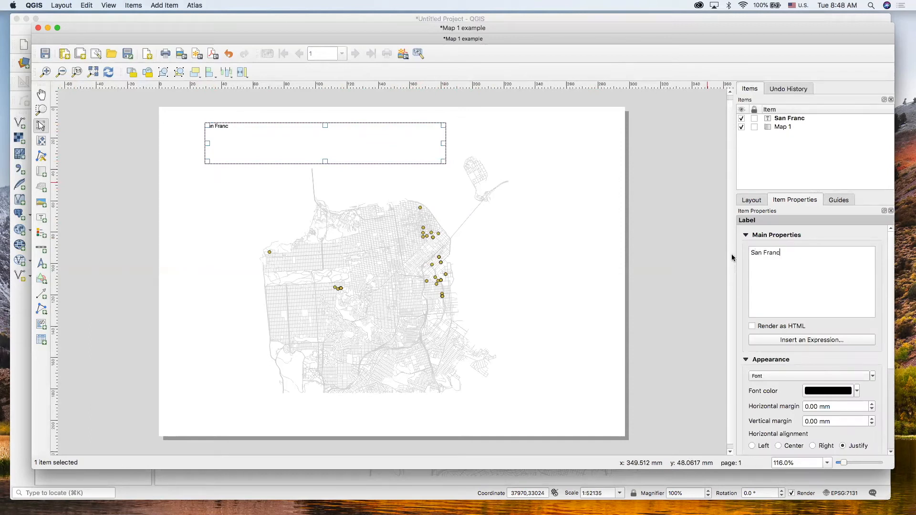
pyautogui.write('isco Companies')
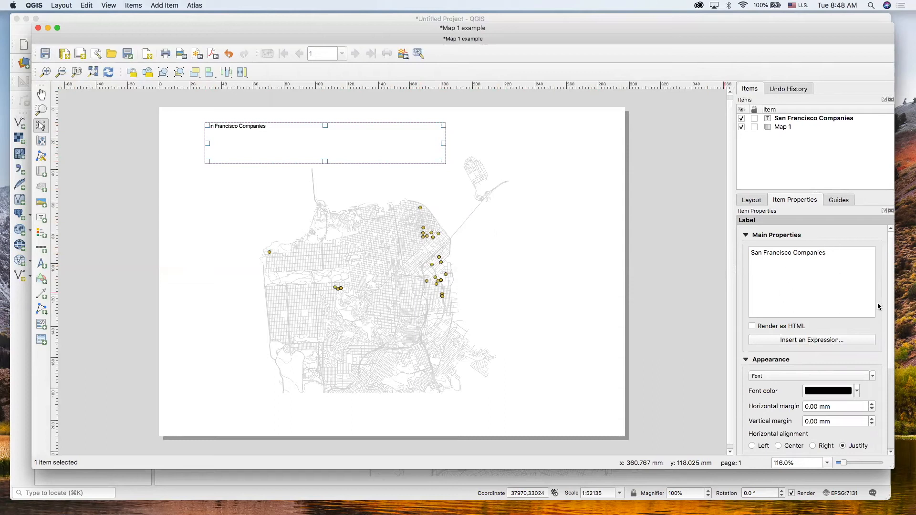
# Look at the title label's font options and delete the label from the layout.
pyautogui.scroll(-3, 890, 304)
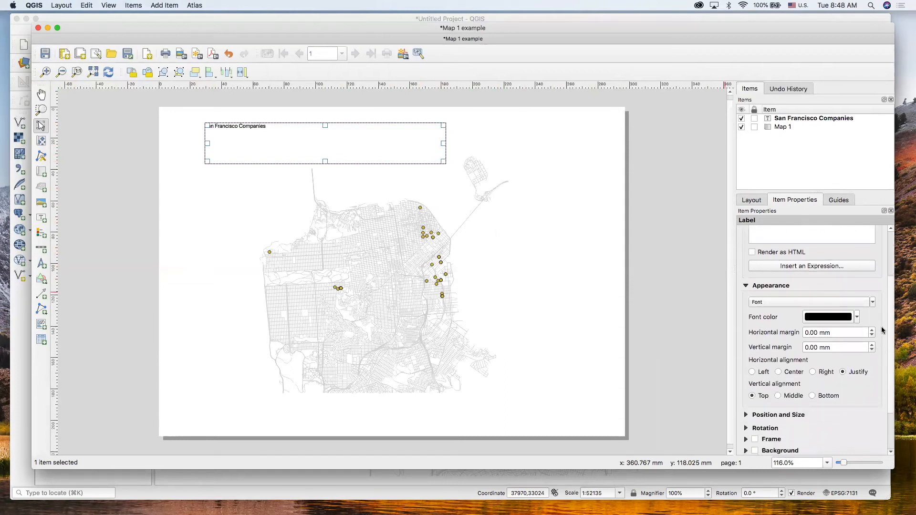
pyautogui.click(873, 303)
pyautogui.moveTo(813, 337)
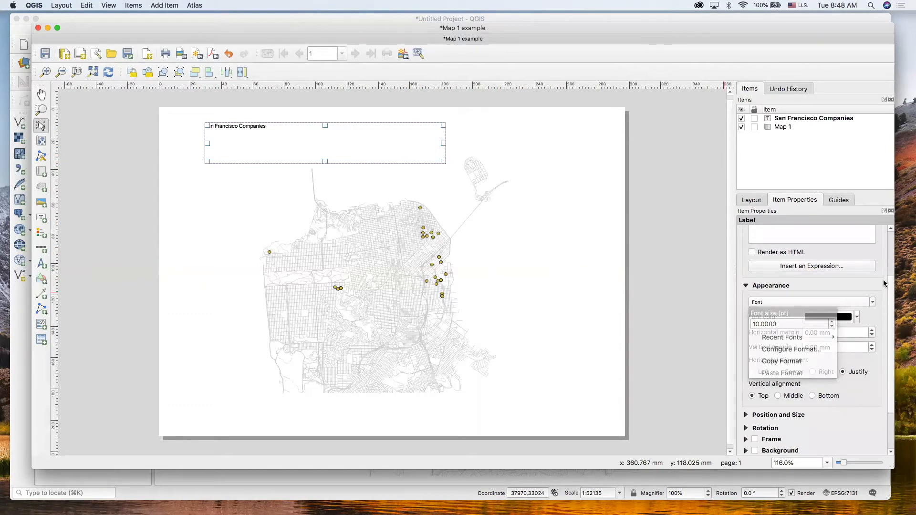
pyautogui.press('Escape')
pyautogui.click(320, 281)
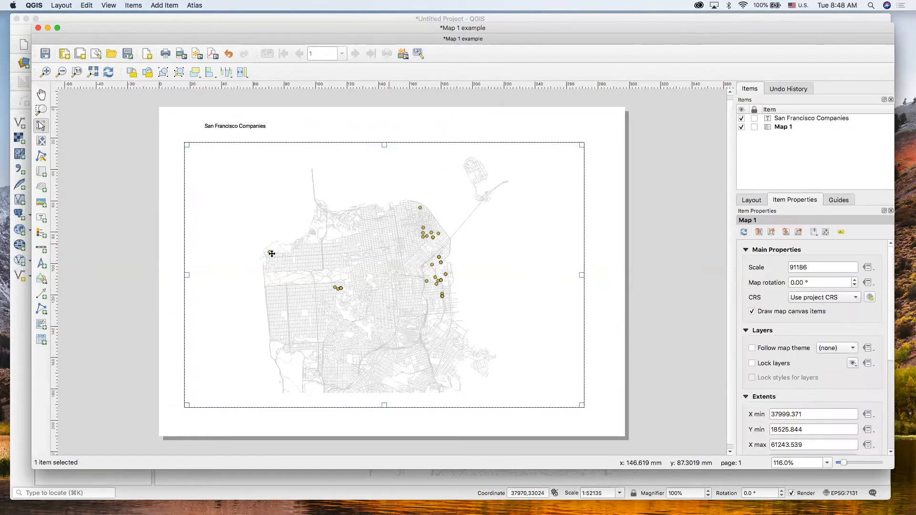
pyautogui.click(263, 127)
pyautogui.press('Delete')
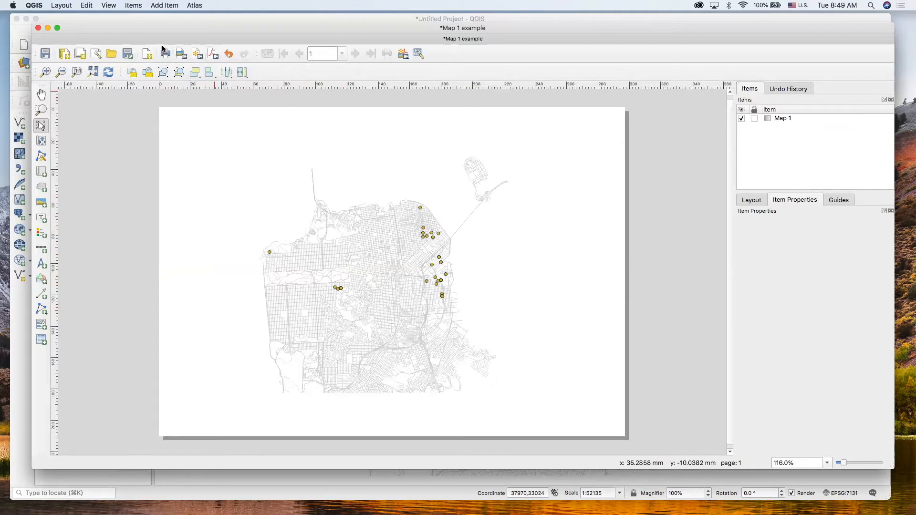
# Export the layout as the PNG image "Map 1 example" into the 1. SF Points folder at 300 dpi.
pyautogui.click(181, 54)
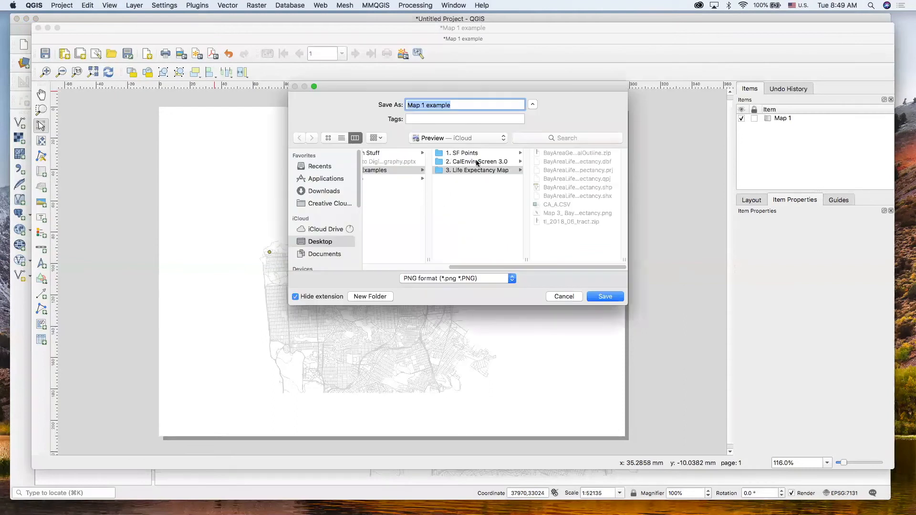
pyautogui.click(474, 154)
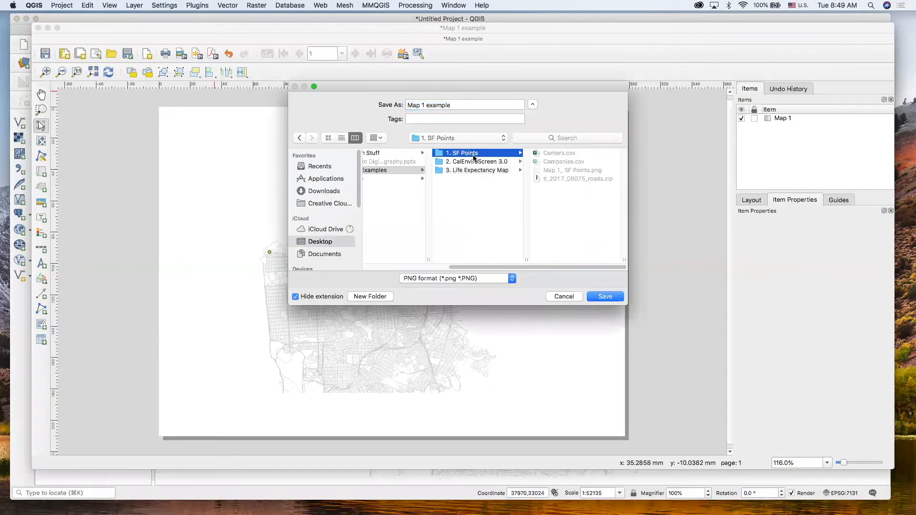
pyautogui.click(455, 105)
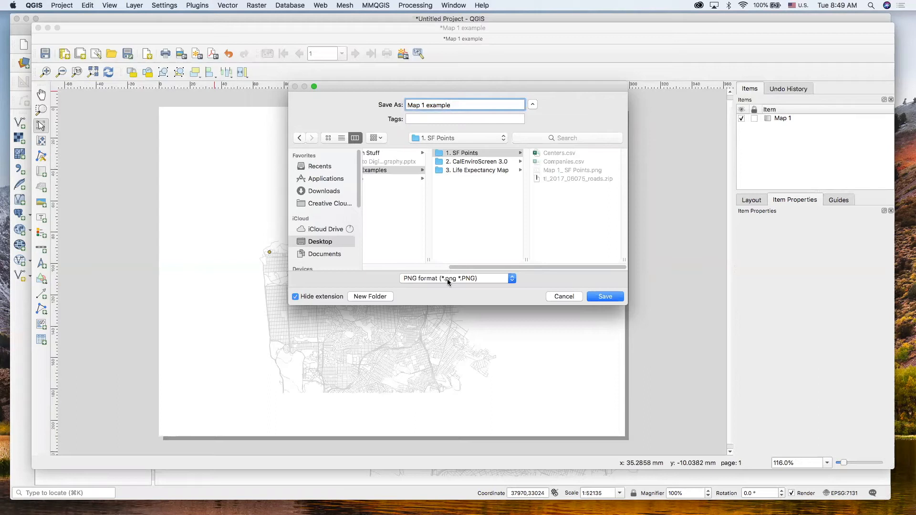
pyautogui.click(604, 297)
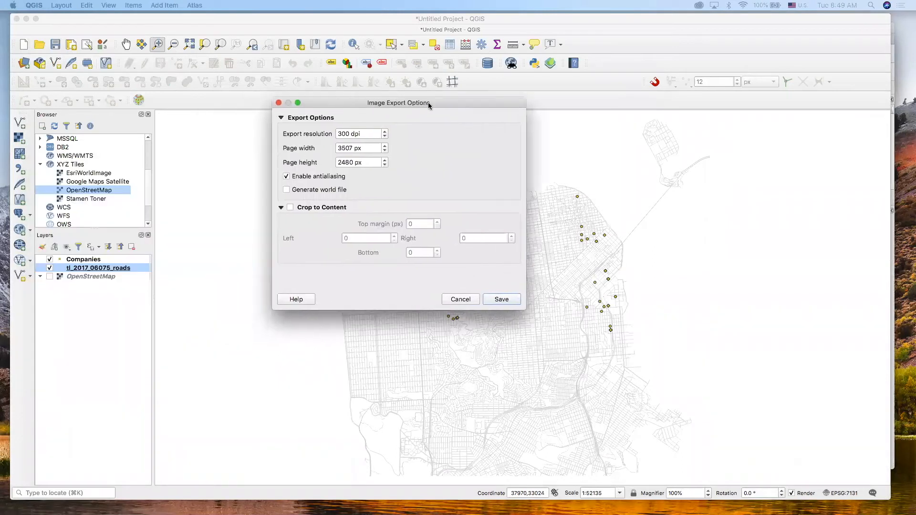
pyautogui.click(501, 299)
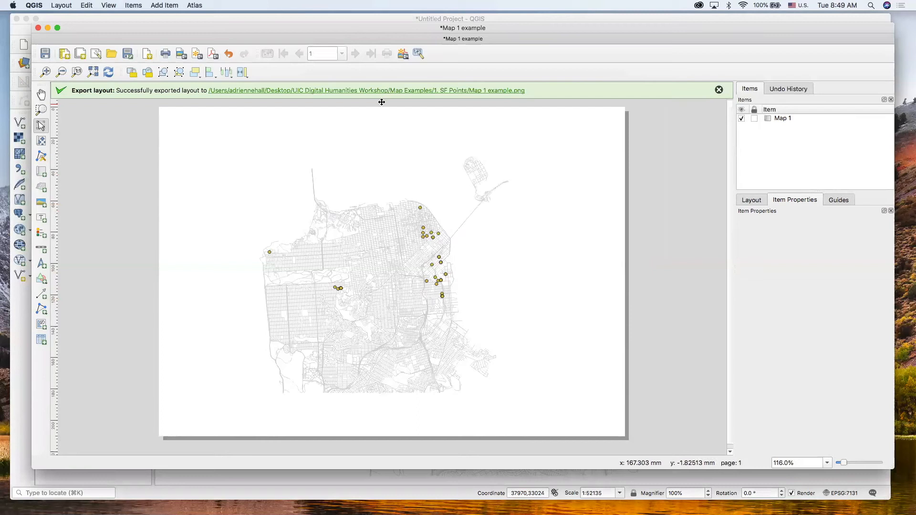
# View the exported Map 1 example.png from its folder, then close the image, the folder and the print layout.
pyautogui.click(384, 91)
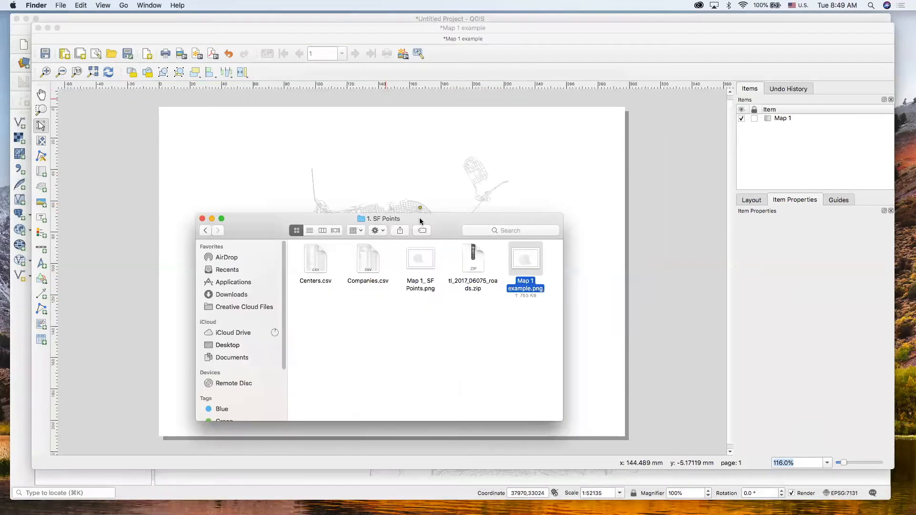
pyautogui.doubleClick(522, 261)
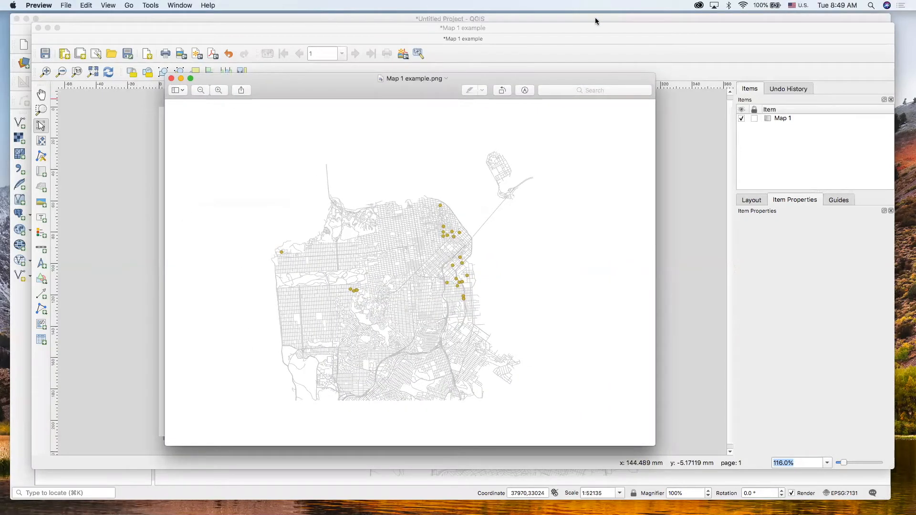
pyautogui.click(171, 79)
pyautogui.click(202, 218)
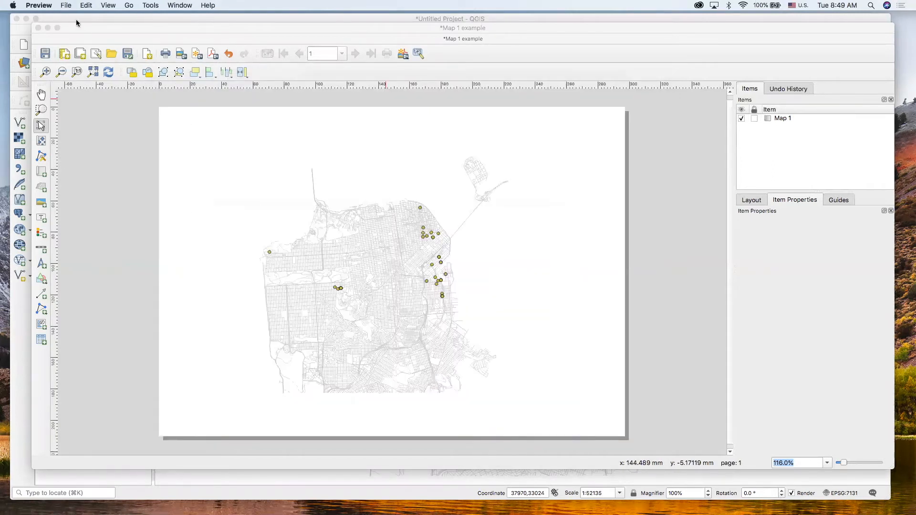
pyautogui.click(38, 27)
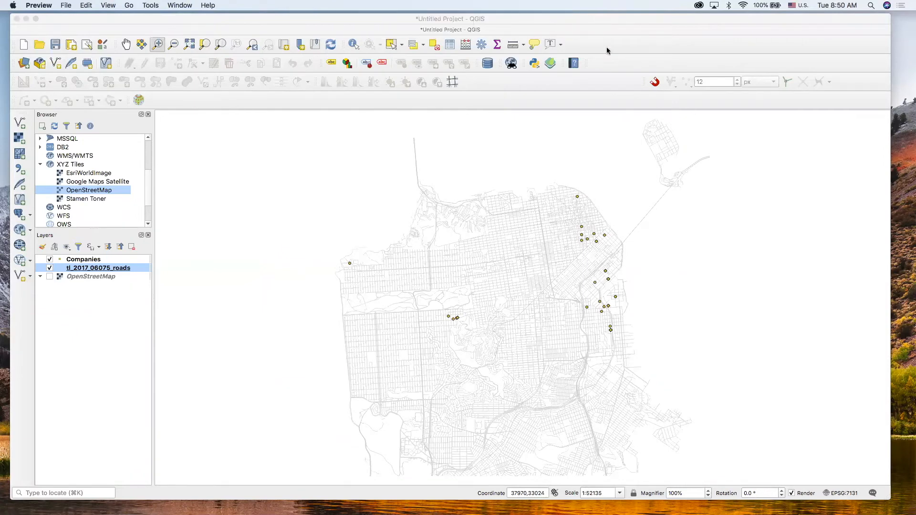
# Save the project as the QGZ file "SF Points Example" in the 1. SF Points folder.
pyautogui.click(611, 65)
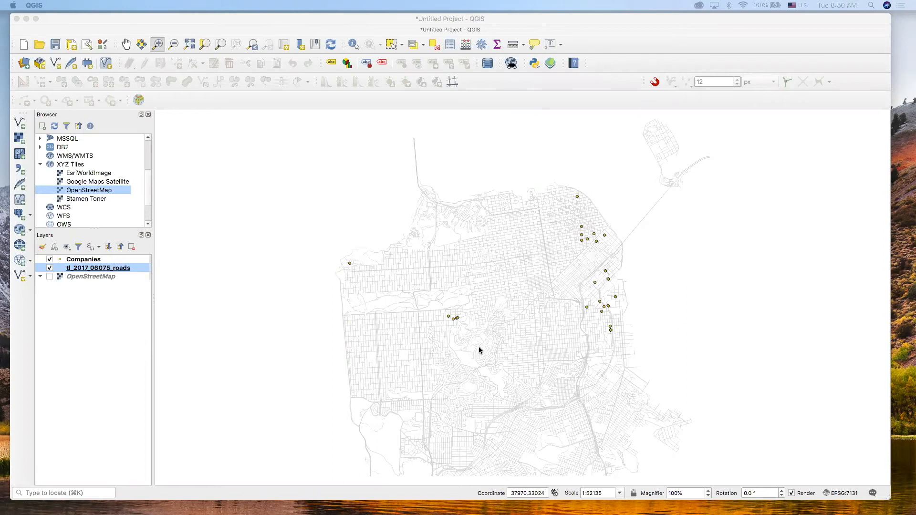
pyautogui.click(131, 299)
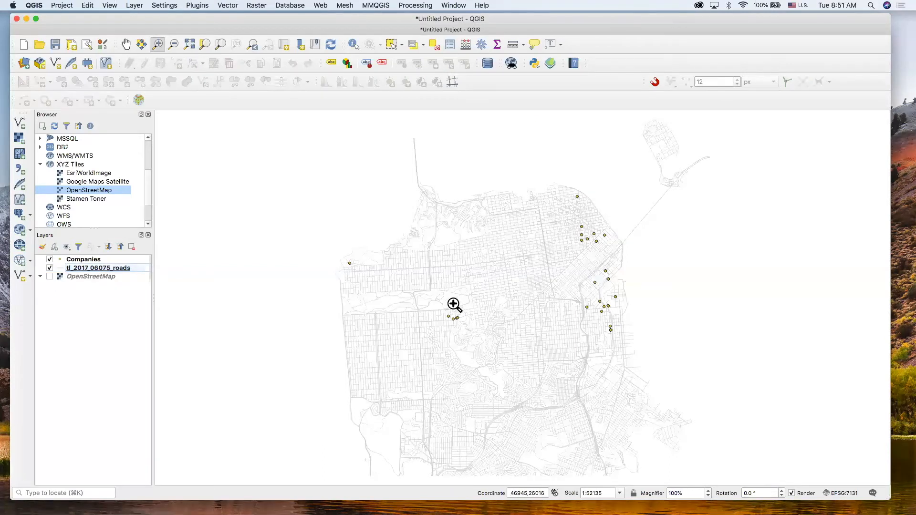
pyautogui.click(63, 5)
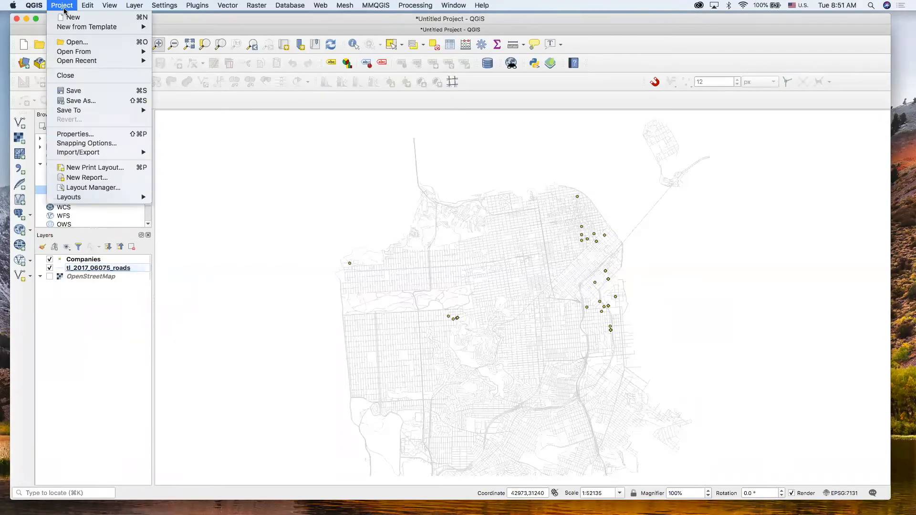
pyautogui.moveTo(33, 5)
pyautogui.moveTo(67, 5)
pyautogui.click(84, 101)
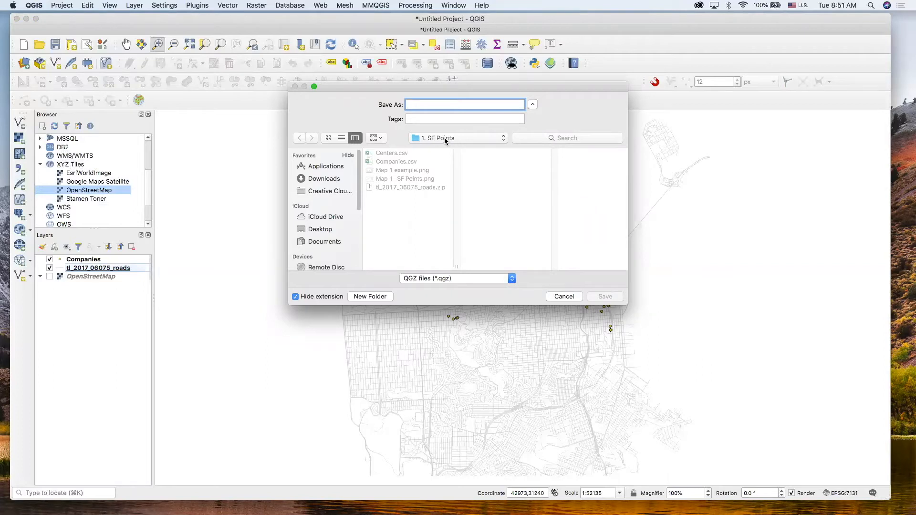
pyautogui.write('Sf')
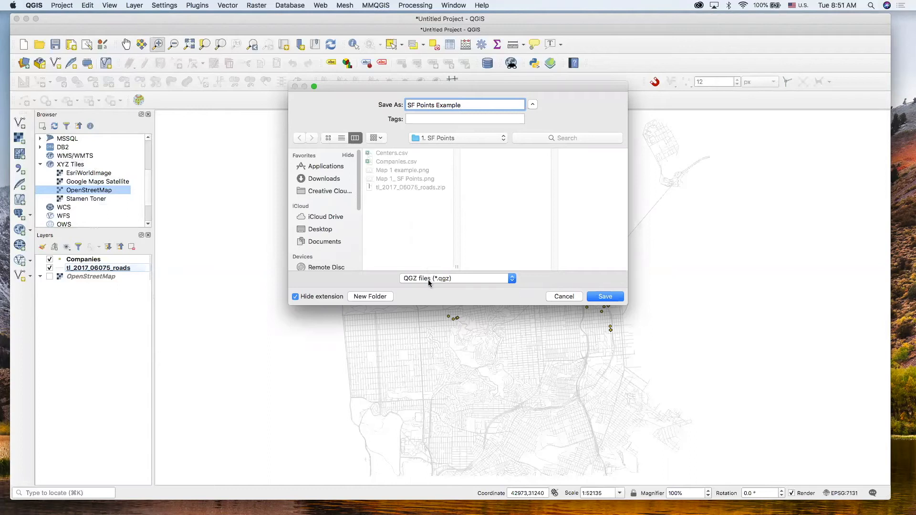
pyautogui.click(604, 296)
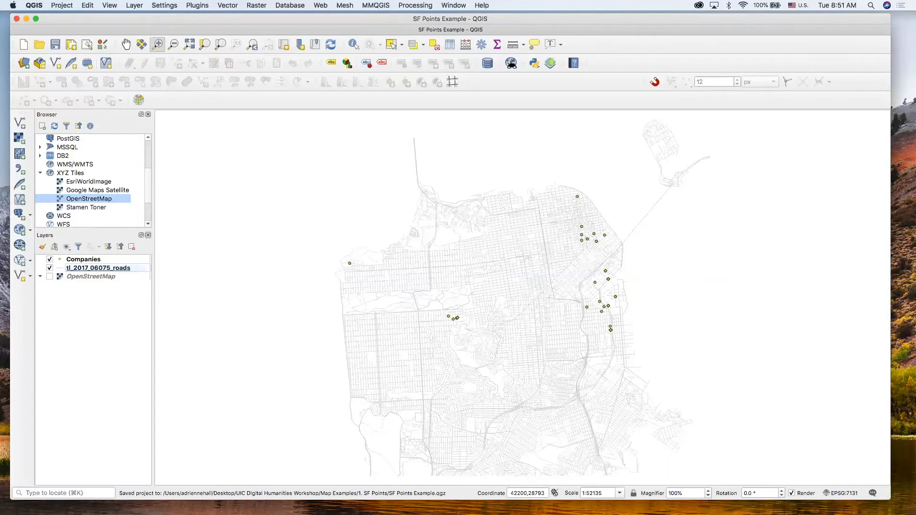
# Switch to Finder and browse from the Desktop through the workshop's Map Examples folder to 1. SF Points to check the saved files.
pyautogui.click(33, 170)
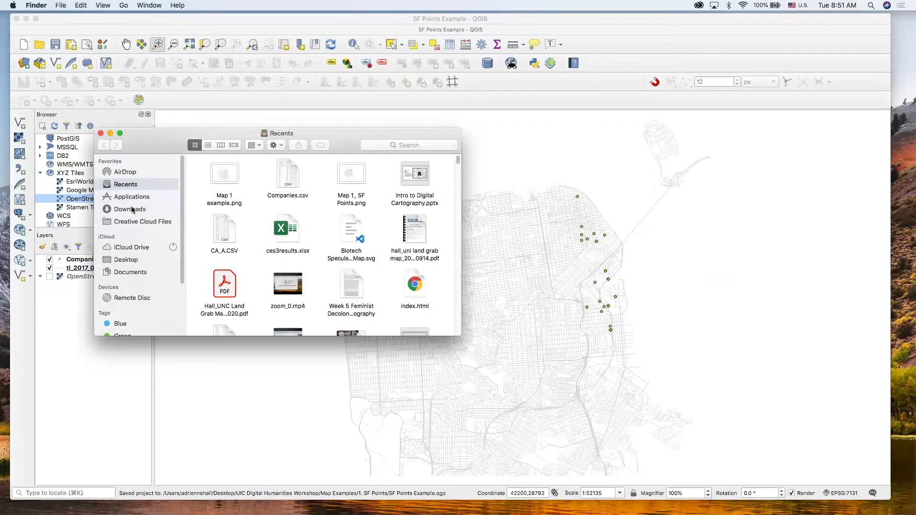
pyautogui.click(129, 260)
pyautogui.click(280, 180)
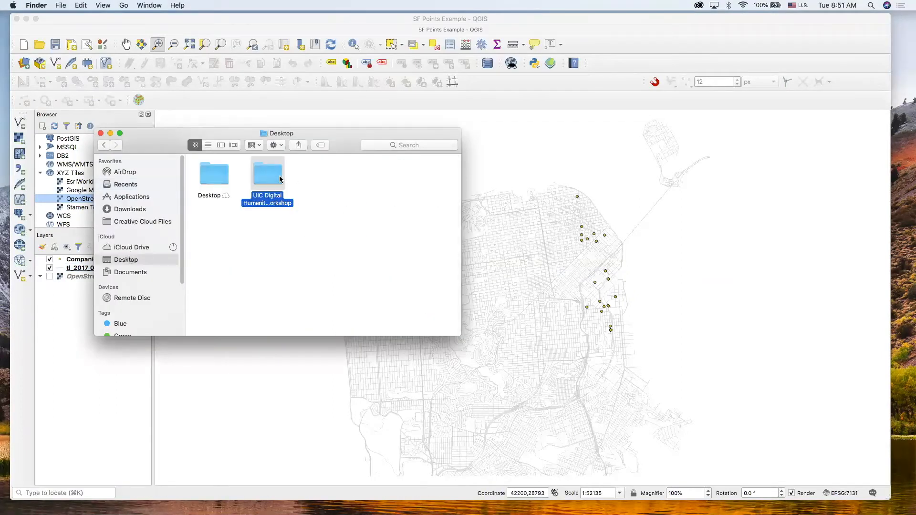
pyautogui.doubleClick(280, 179)
pyautogui.doubleClick(297, 227)
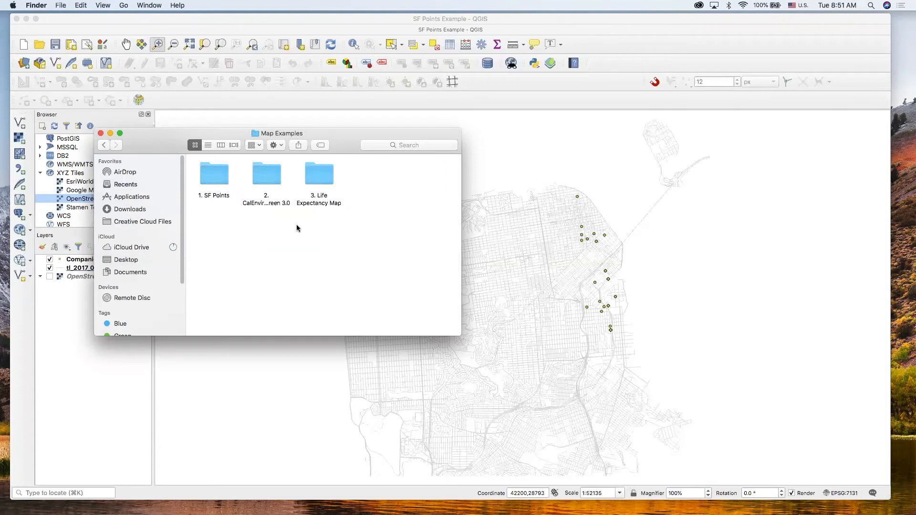
pyautogui.click(215, 181)
pyautogui.doubleClick(216, 181)
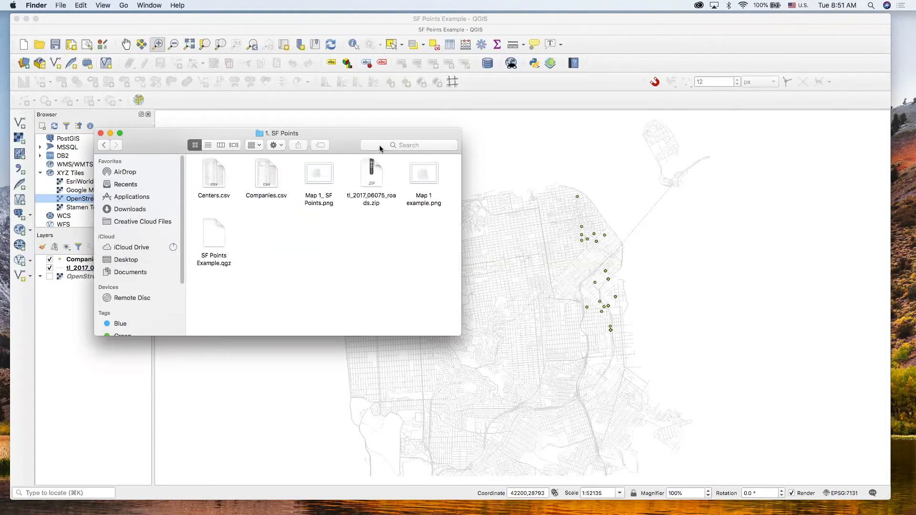
pyautogui.moveTo(353, 145); pyautogui.dragTo(465, 209)
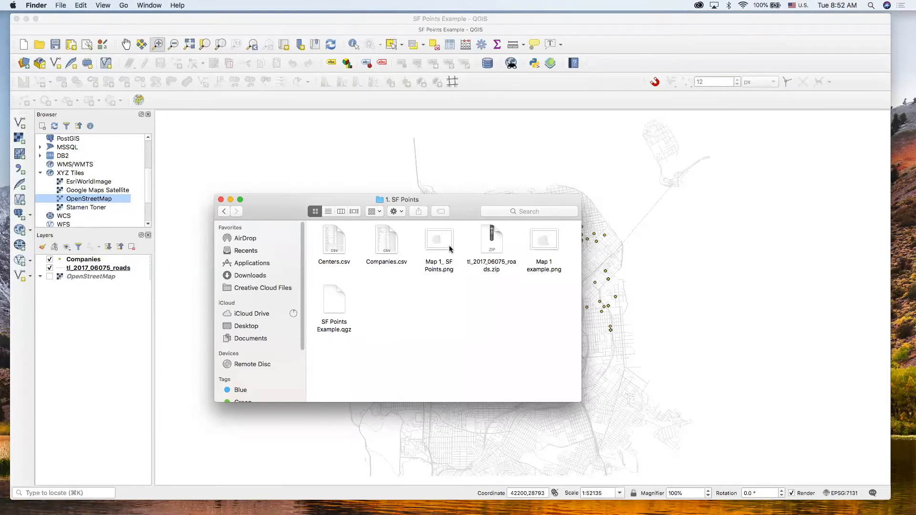
# Close the 1. SF Points folder, return to QGIS and start a new blank project.
pyautogui.click(485, 245)
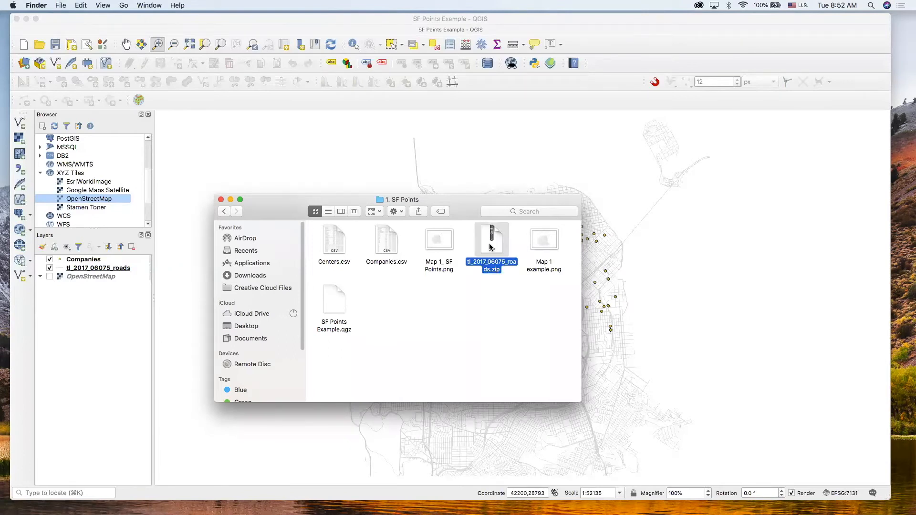
pyautogui.click(389, 246)
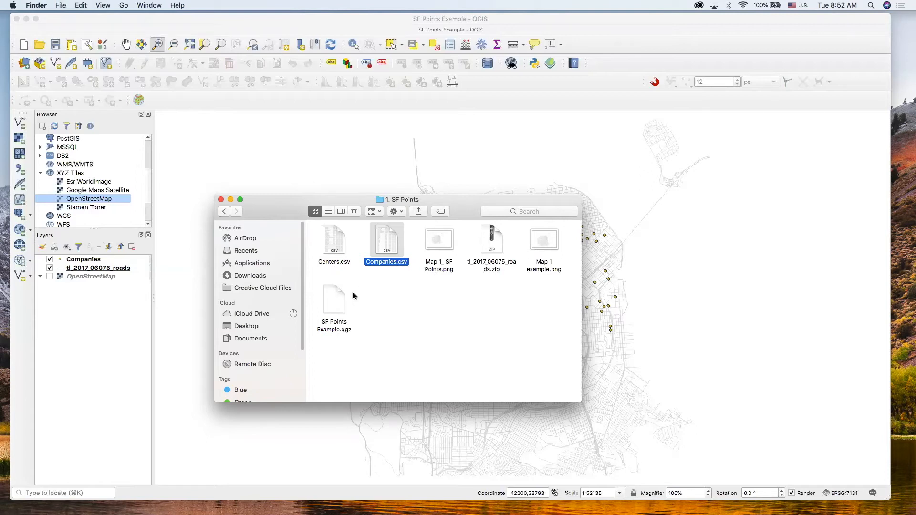
pyautogui.click(221, 200)
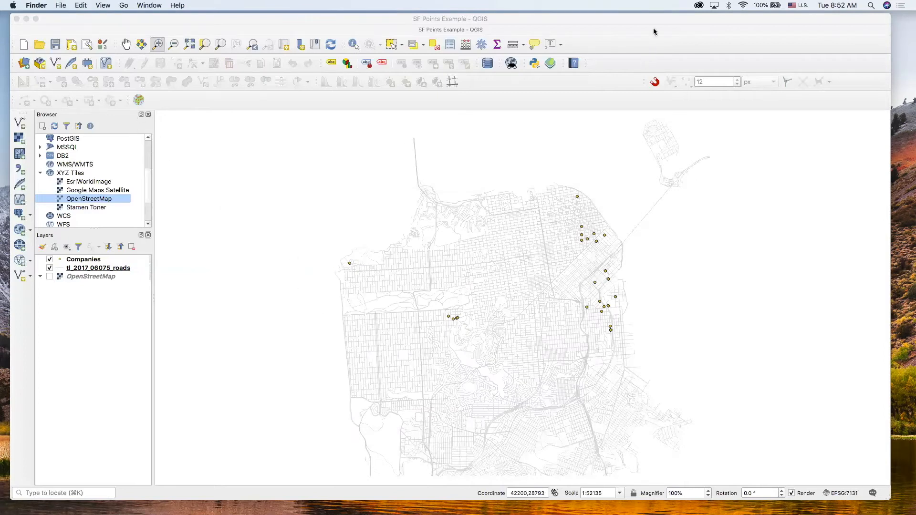
pyautogui.moveTo(655, 23); pyautogui.dragTo(657, 23)
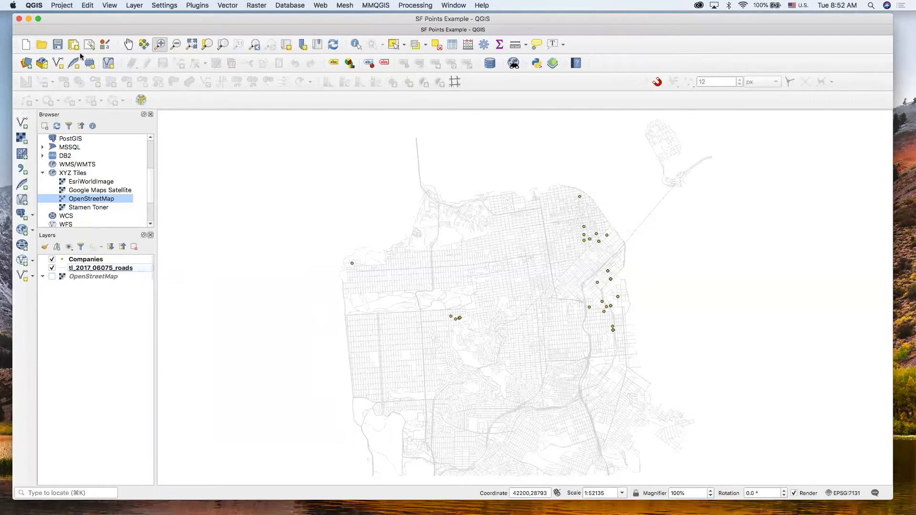
pyautogui.click(25, 45)
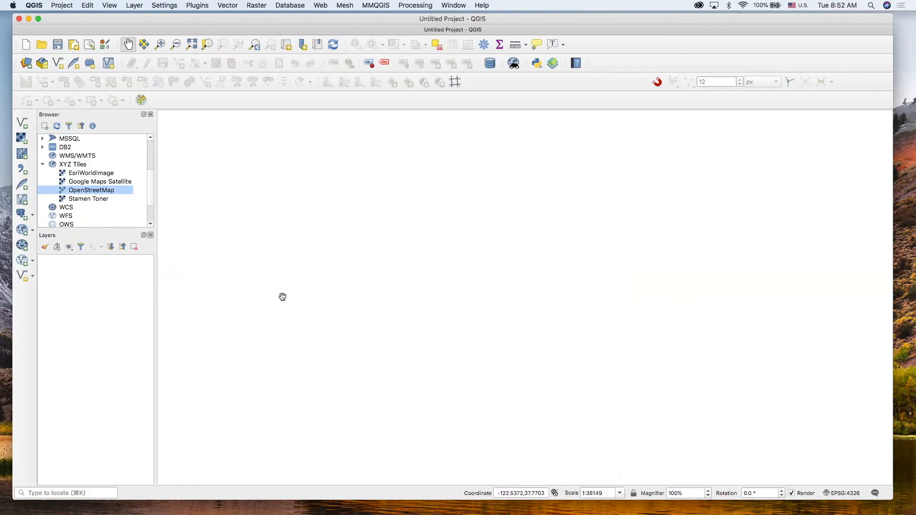
# Switch to Chrome, examine the CalEnviroScreen 3.0 page through its data materials and Downloads list, and minimize the browser.
pyautogui.press('super+Tab')
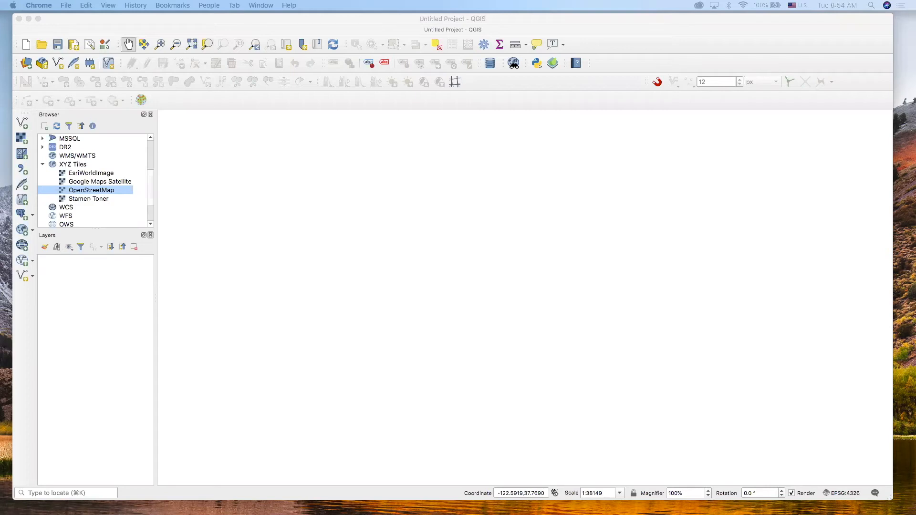
pyautogui.click(2, 427)
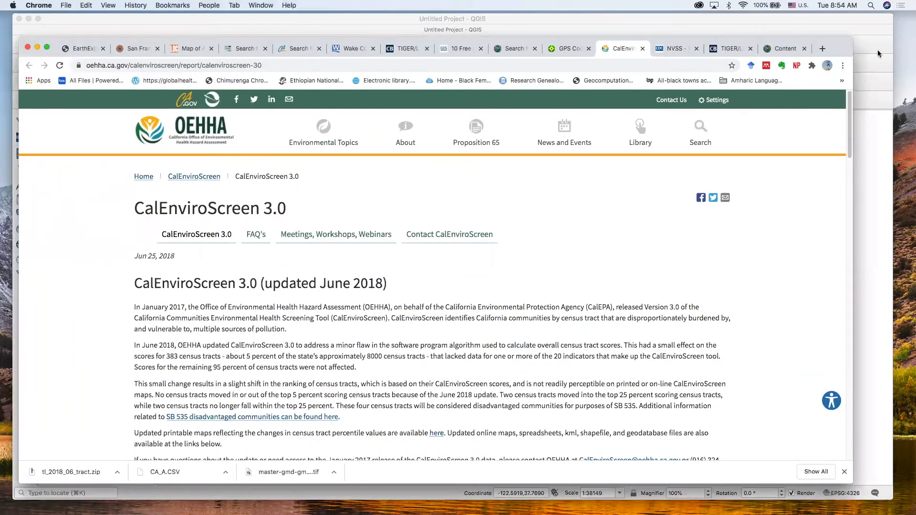
pyautogui.moveTo(842, 47); pyautogui.dragTo(847, 33)
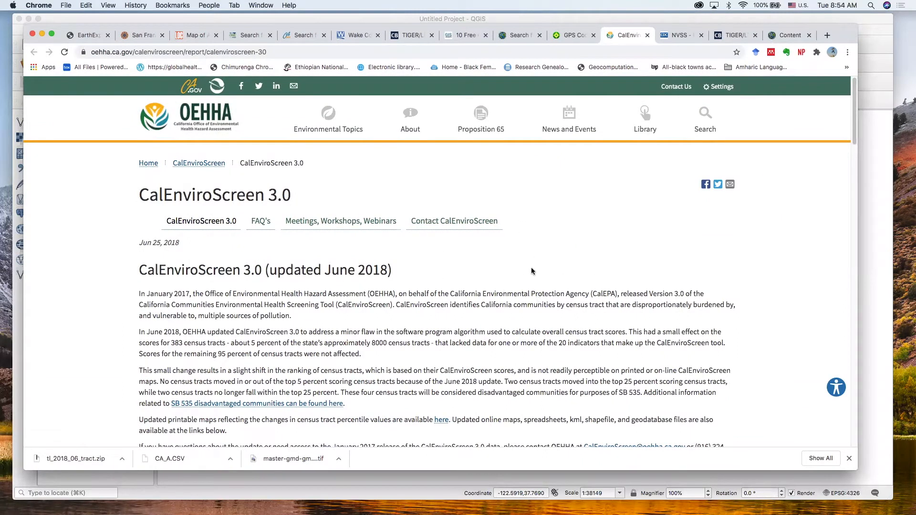
pyautogui.scroll(-5, 503, 258)
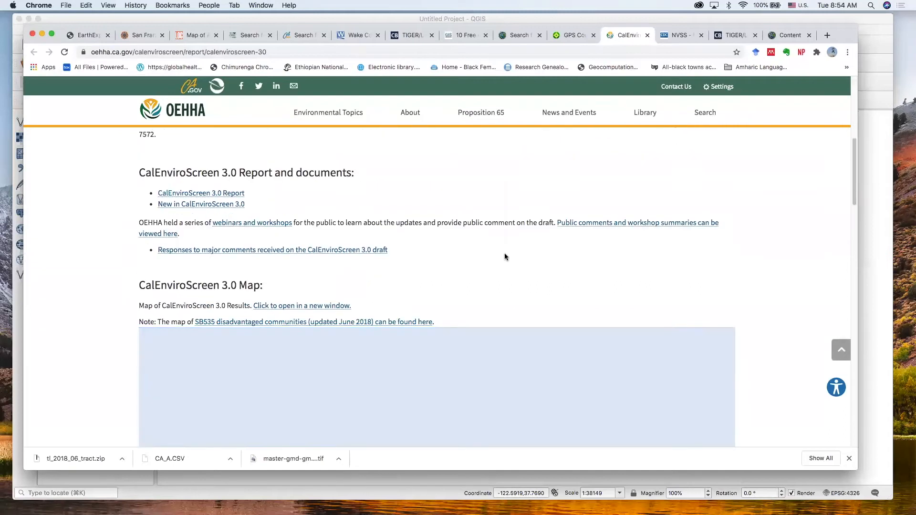
pyautogui.scroll(10, 499, 250)
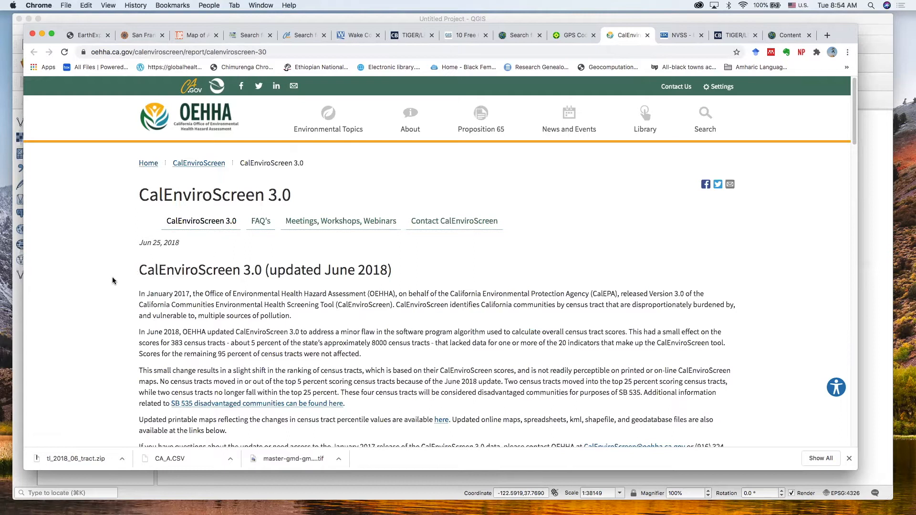
pyautogui.scroll(-2, 114, 276)
pyautogui.scroll(-5, 112, 268)
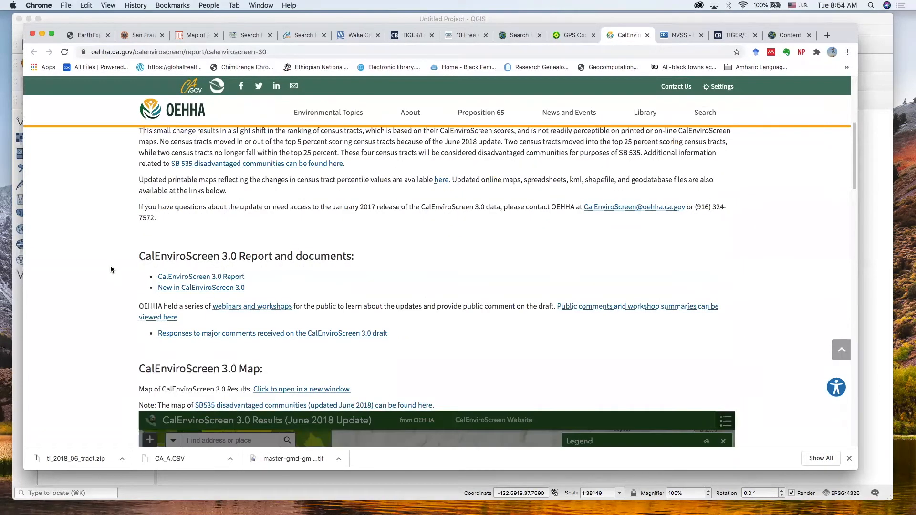
pyautogui.scroll(-10, 111, 268)
pyautogui.scroll(-7, 111, 268)
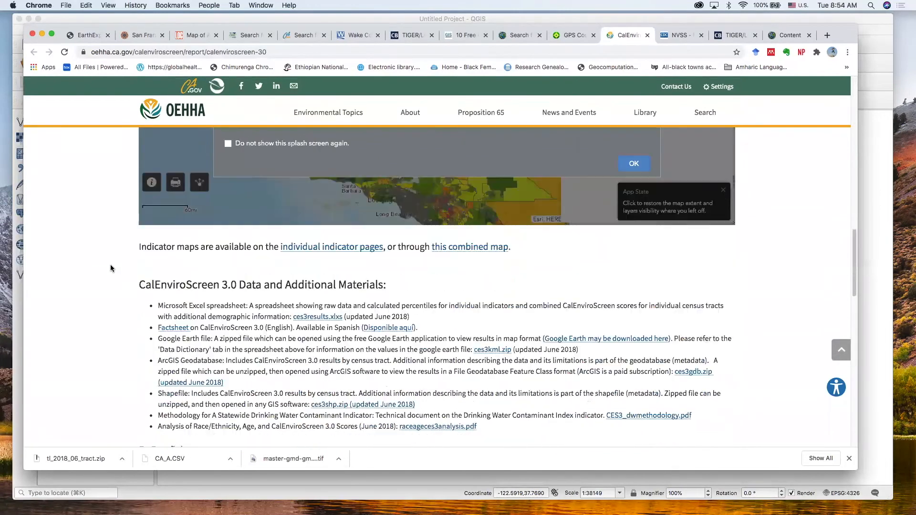
pyautogui.scroll(-2, 110, 268)
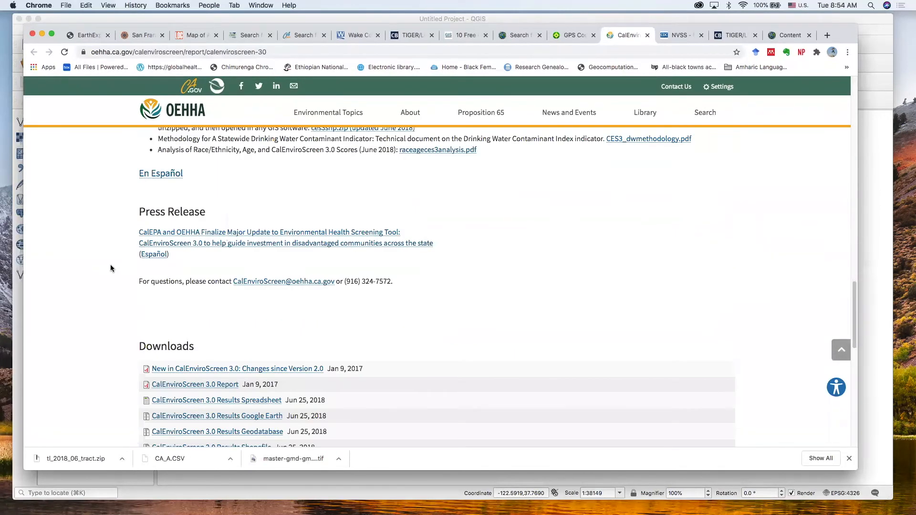
pyautogui.scroll(-3, 110, 268)
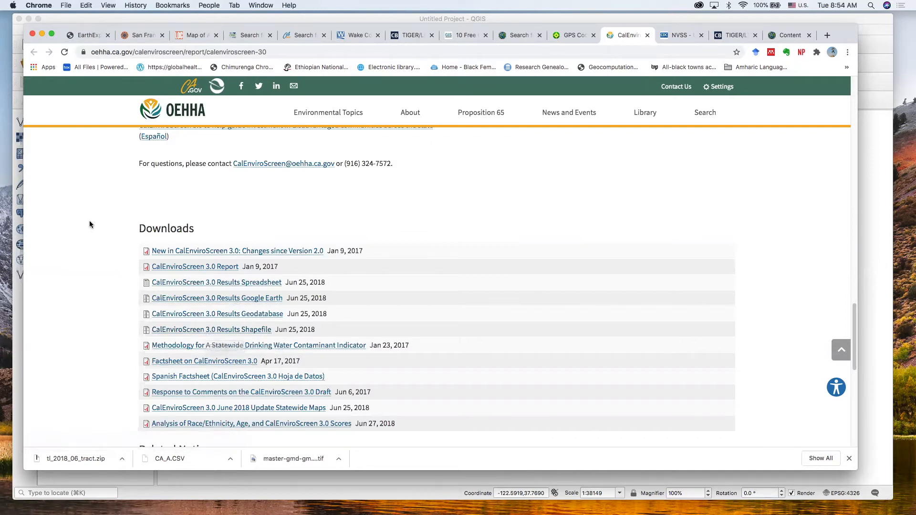
pyautogui.click(41, 33)
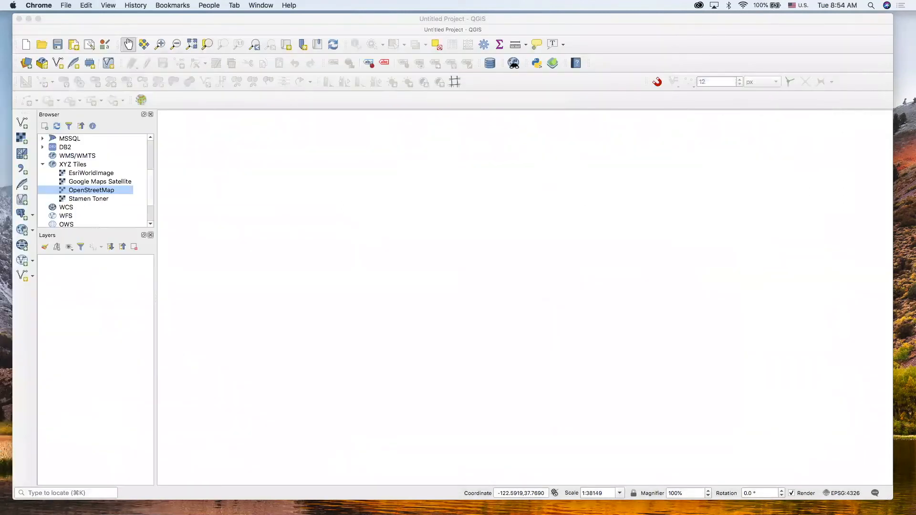
# Browse in Finder from the Desktop through the workshop's Map Examples to 2. CalEnviroScreen 3.0 and view Map 2_ Choropleth Map.png.
pyautogui.click(2, 300)
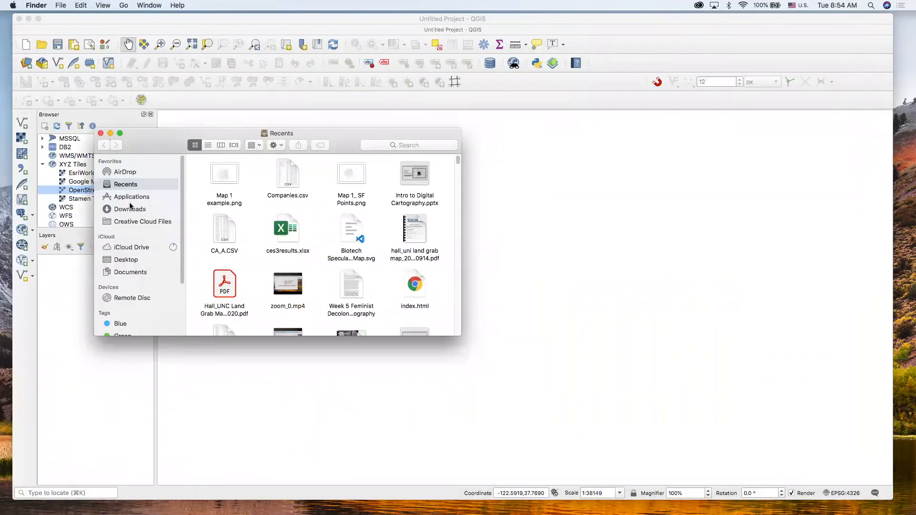
pyautogui.click(129, 261)
pyautogui.doubleClick(258, 180)
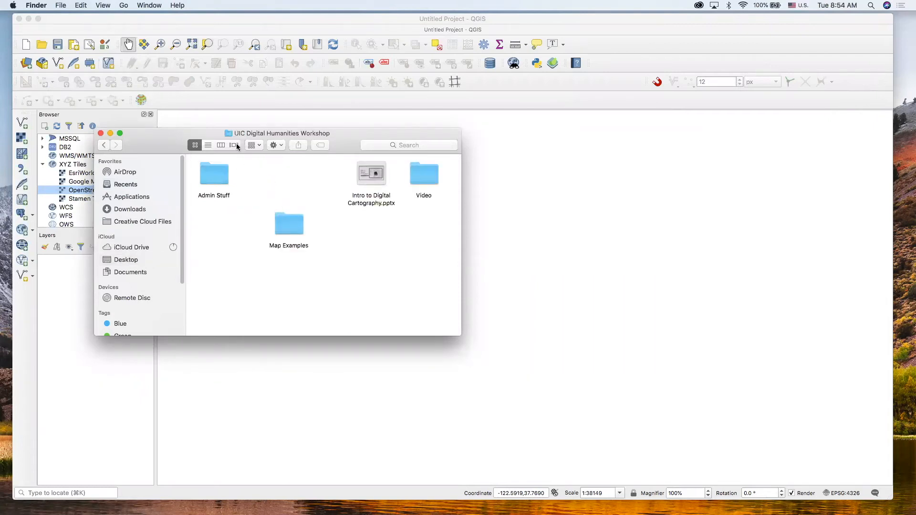
pyautogui.click(208, 145)
pyautogui.doubleClick(233, 189)
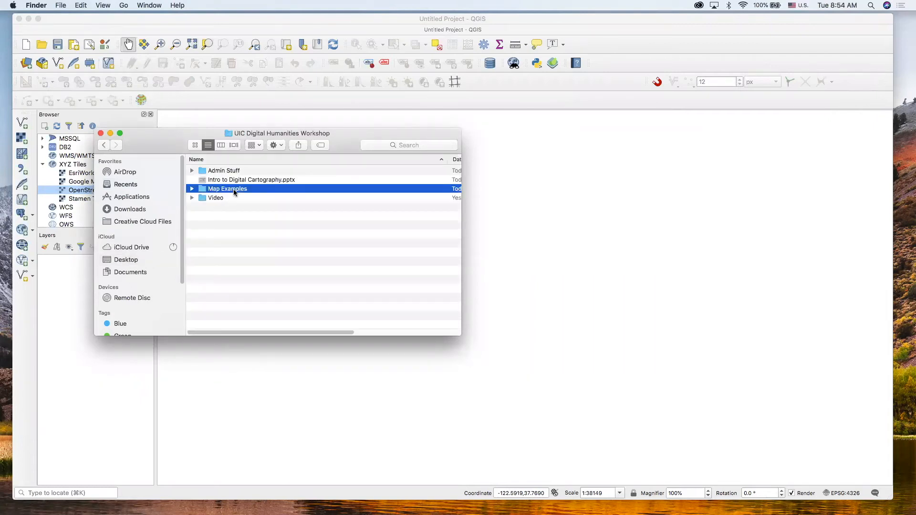
pyautogui.doubleClick(238, 180)
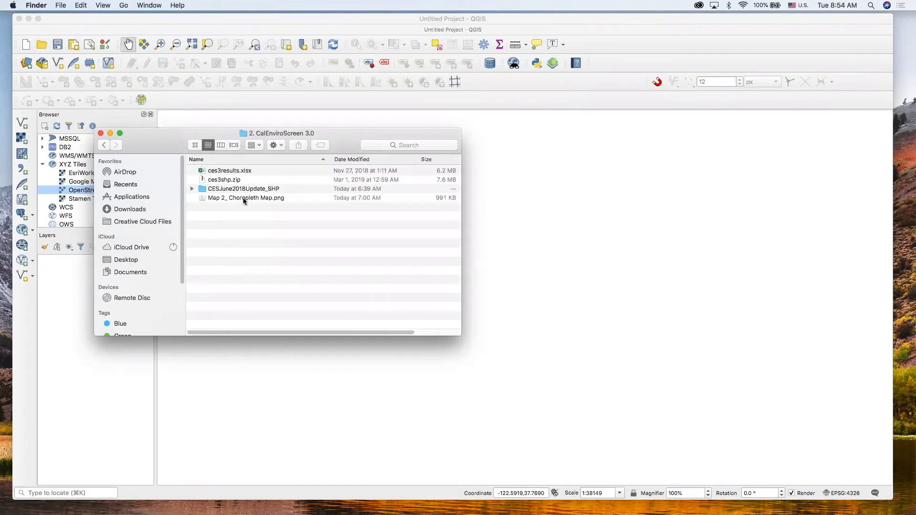
pyautogui.doubleClick(243, 199)
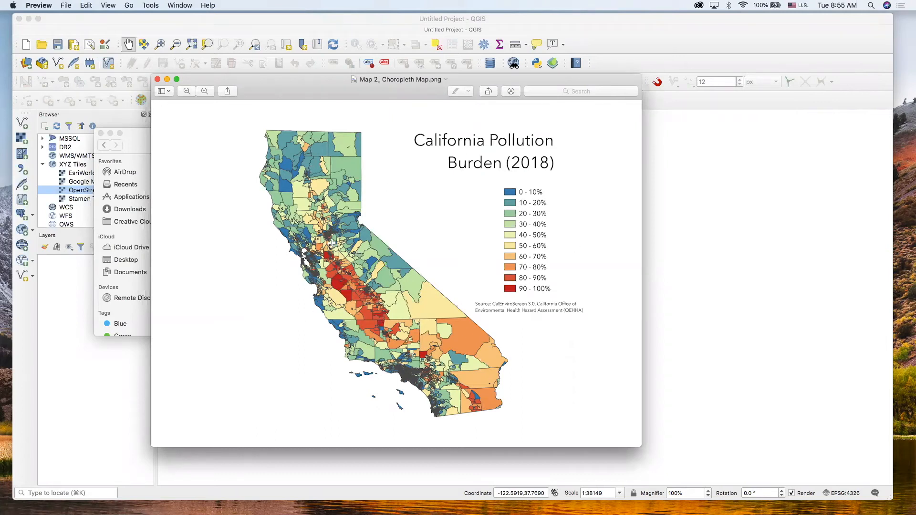
pyautogui.click(158, 80)
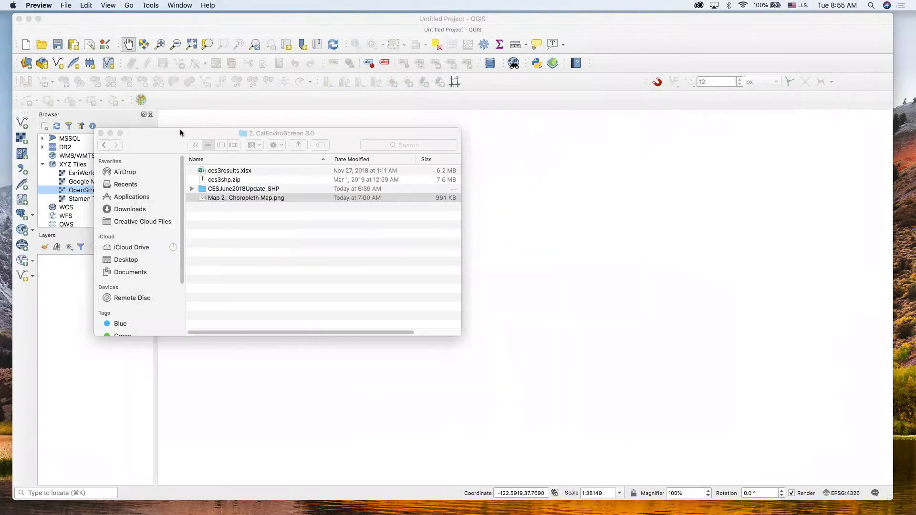
# Inspect the shapefile components inside the CESJune2018Update_SHP folder and return to the 2. CalEnviroScreen 3.0 folder.
pyautogui.click(250, 182)
pyautogui.click(247, 181)
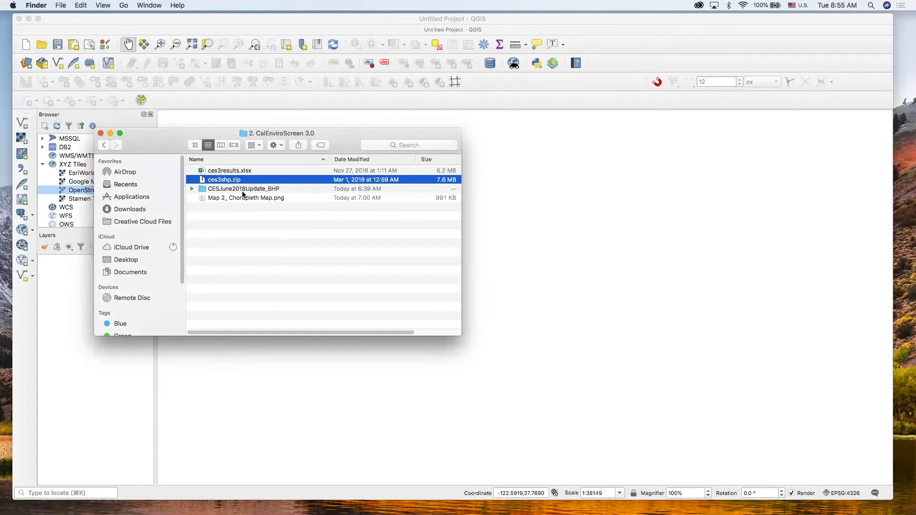
pyautogui.click(243, 190)
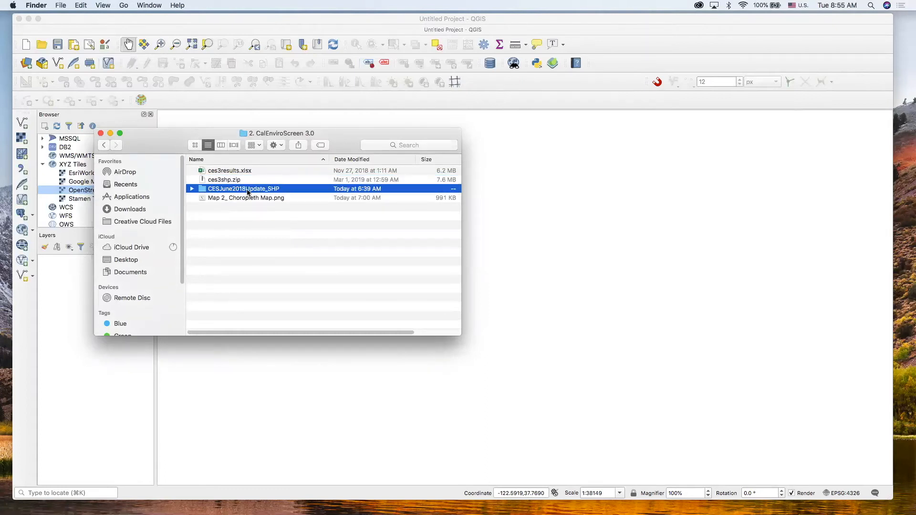
pyautogui.click(248, 191)
pyautogui.doubleClick(206, 189)
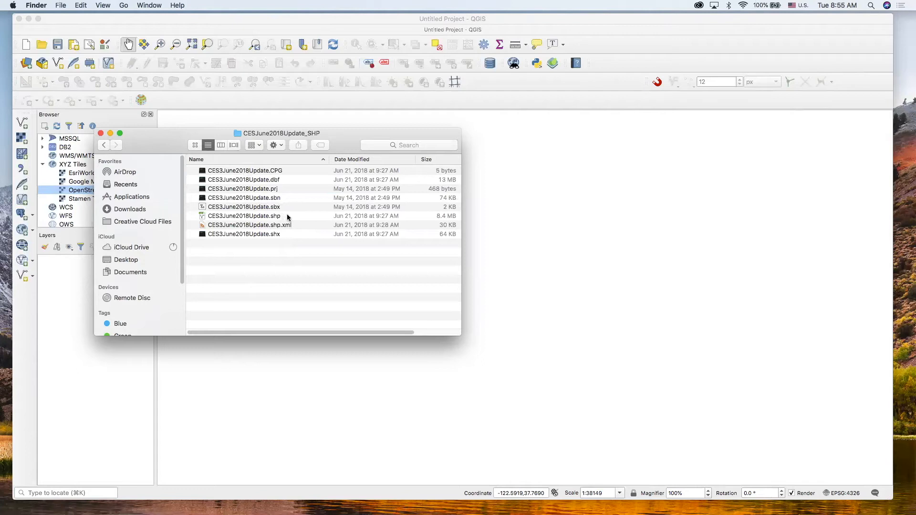
pyautogui.click(288, 217)
pyautogui.click(104, 145)
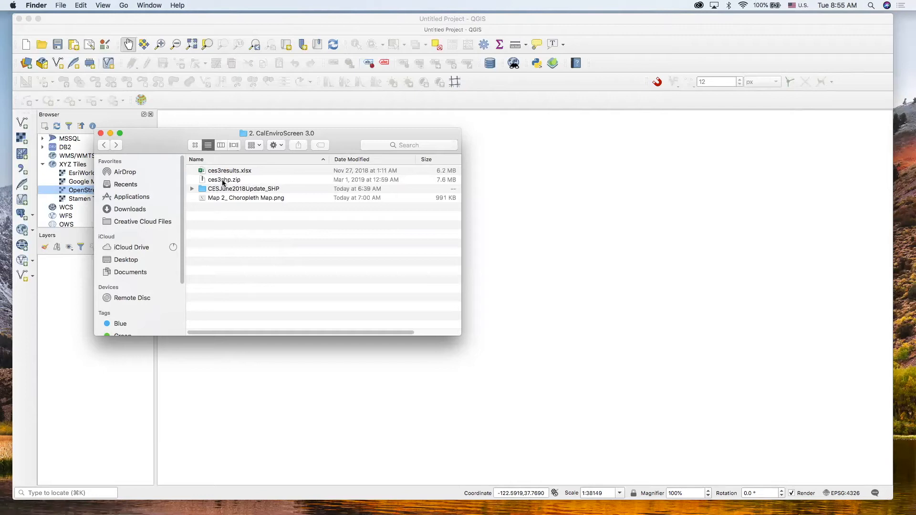
# Extract ces3shp.zip and move the duplicate CESJune2018Update_SHP 2 folder to the Trash.
pyautogui.doubleClick(223, 182)
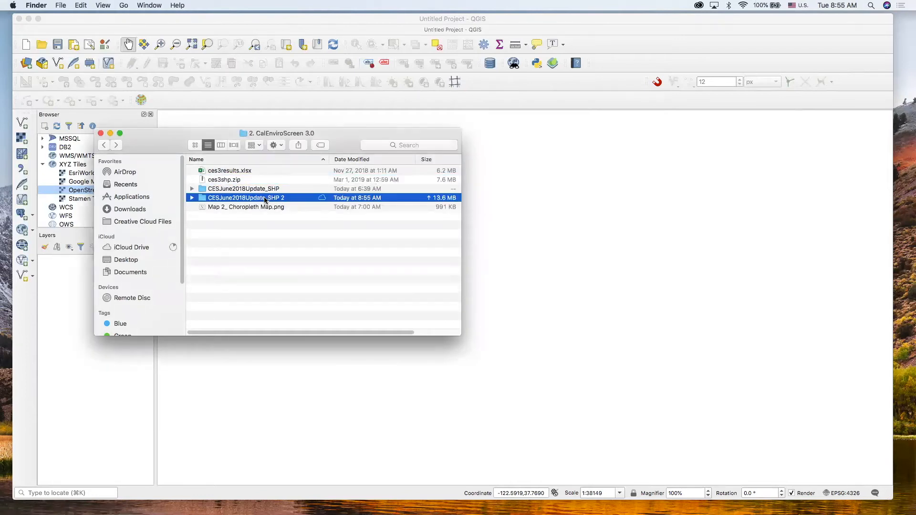
pyautogui.rightClick(262, 201)
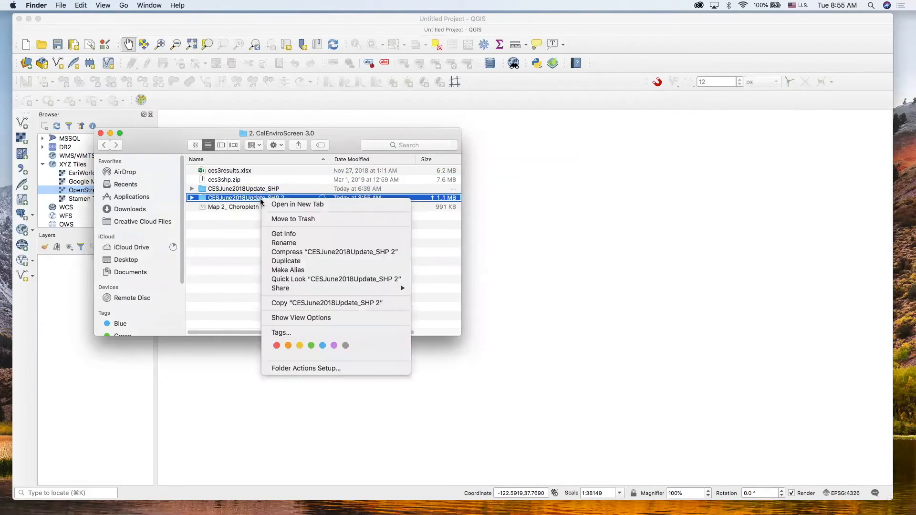
pyautogui.click(281, 220)
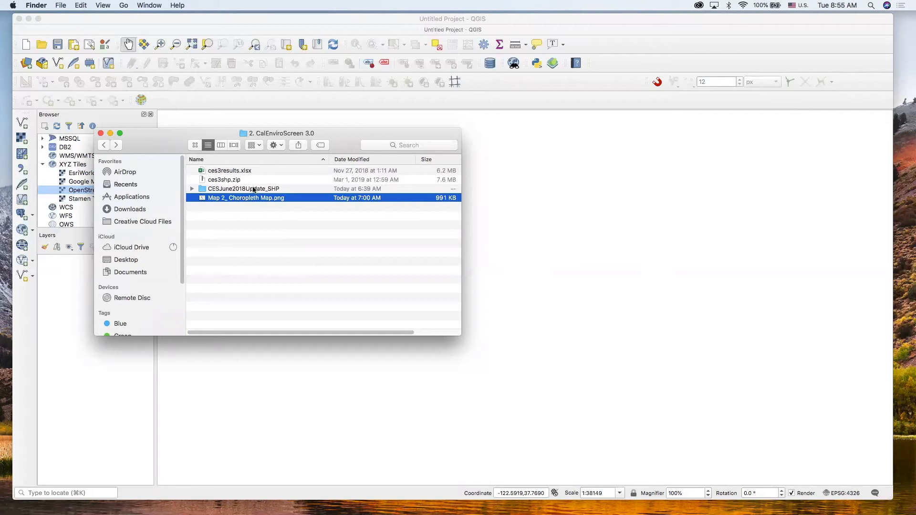
# Open ces3results.xlsx in Excel, then reposition and enlarge its window to show more rows.
pyautogui.doubleClick(224, 171)
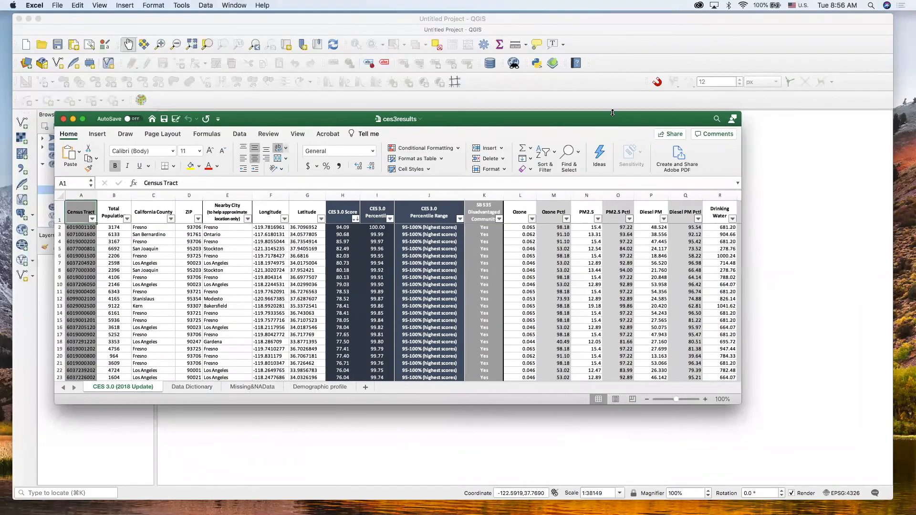
pyautogui.moveTo(614, 112); pyautogui.dragTo(627, 61)
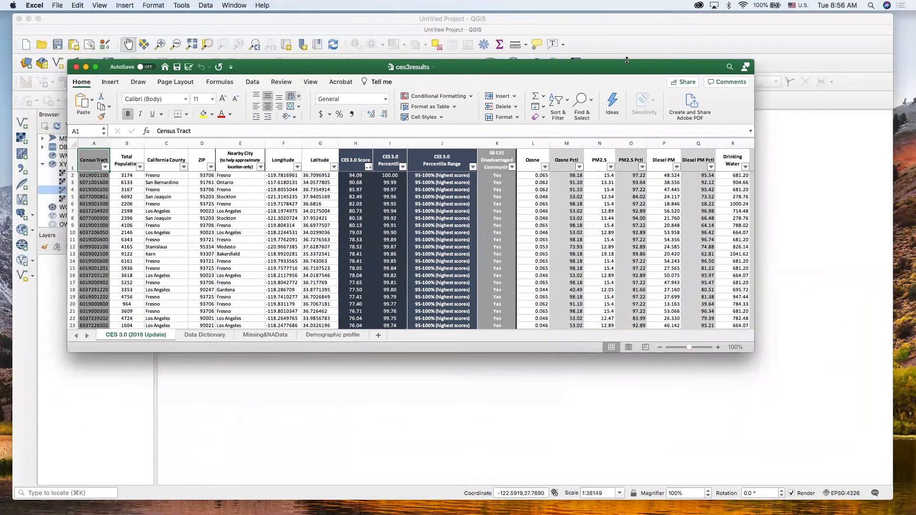
pyautogui.moveTo(751, 350); pyautogui.dragTo(757, 435)
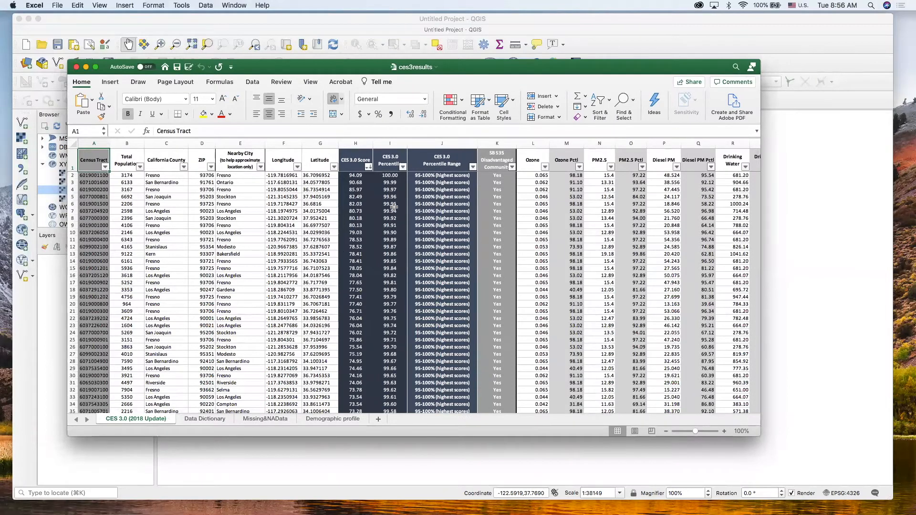
# Examine the CES 3.0 Score and Percentile columns and the pollution, health and population indicator columns on the CES 3.0 (2018 Update) sheet.
pyautogui.moveTo(358, 143); pyautogui.dragTo(384, 143)
pyautogui.click(387, 143)
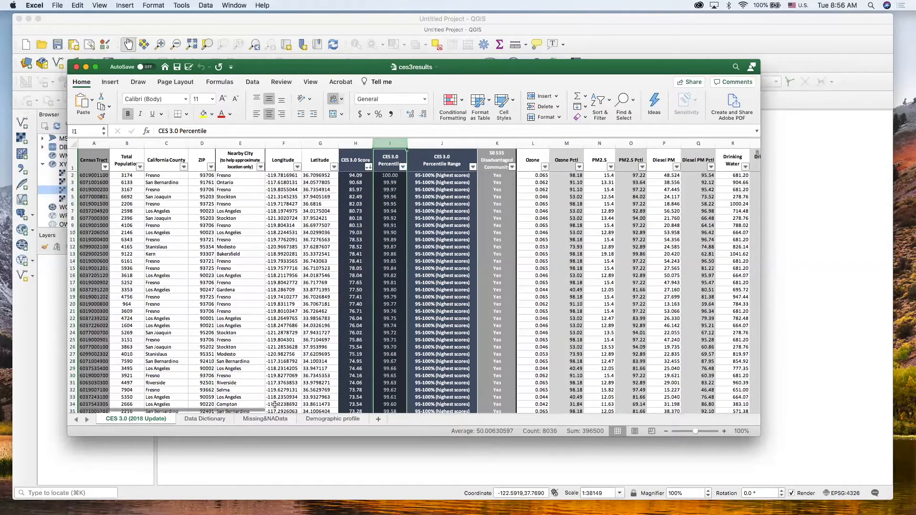
pyautogui.hscroll(1, 362, 408)
pyautogui.hscroll(15, 361, 408)
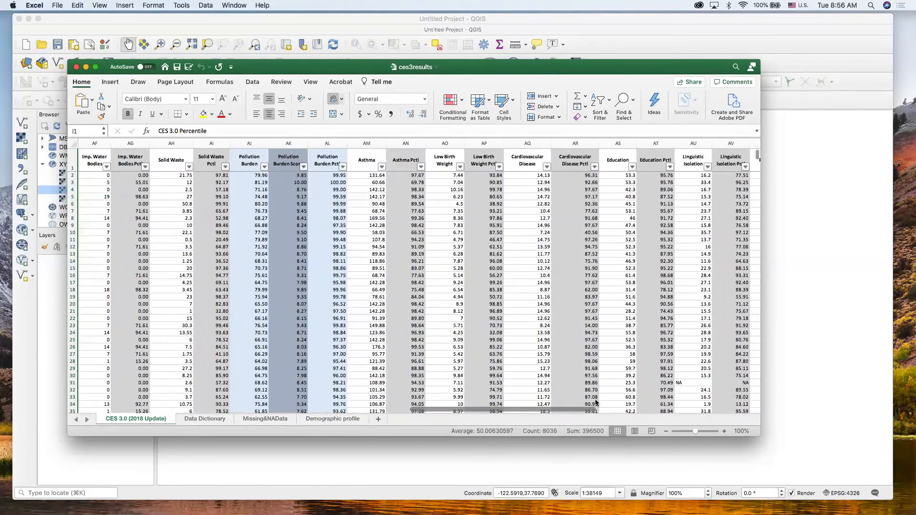
pyautogui.hscroll(3, 673, 401)
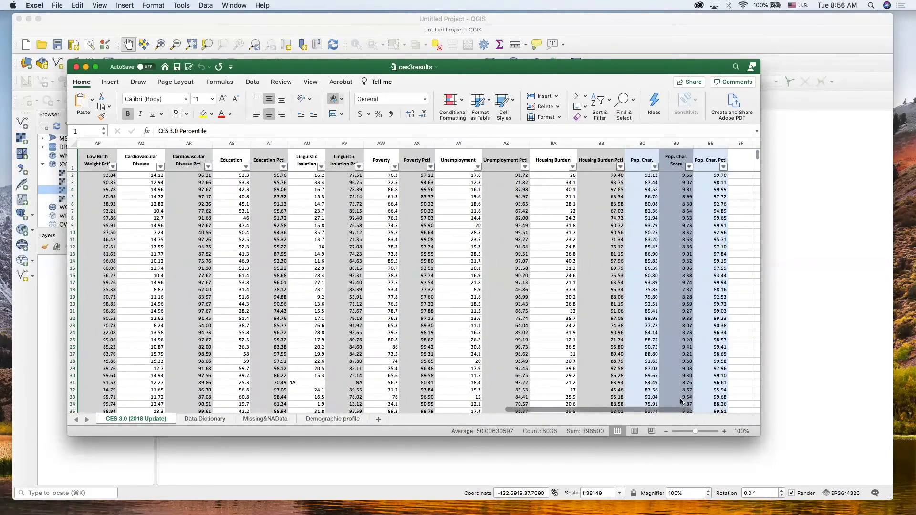
pyautogui.hscroll(-8, 620, 405)
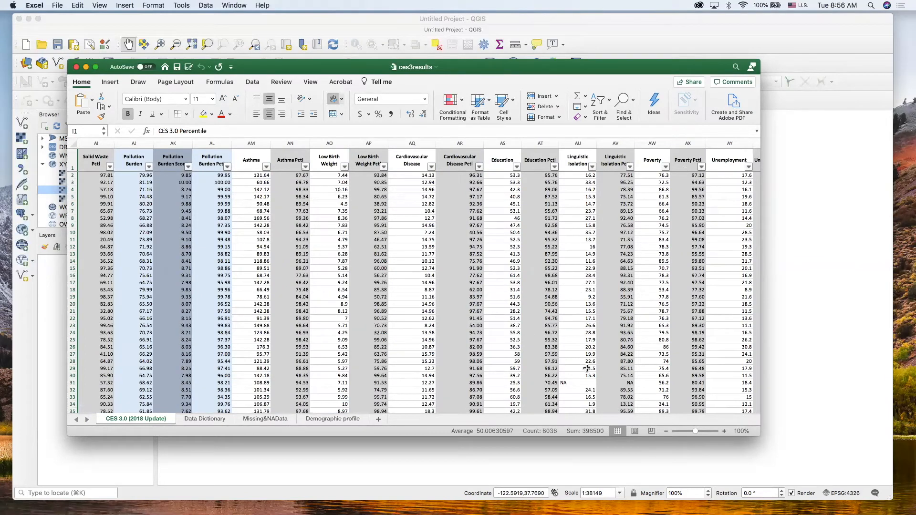
# Return to the first columns of the CES 3.0 (2018 Update) sheet, close the ces3results workbook and reposition the Finder window.
pyautogui.moveTo(500, 411); pyautogui.dragTo(181, 394)
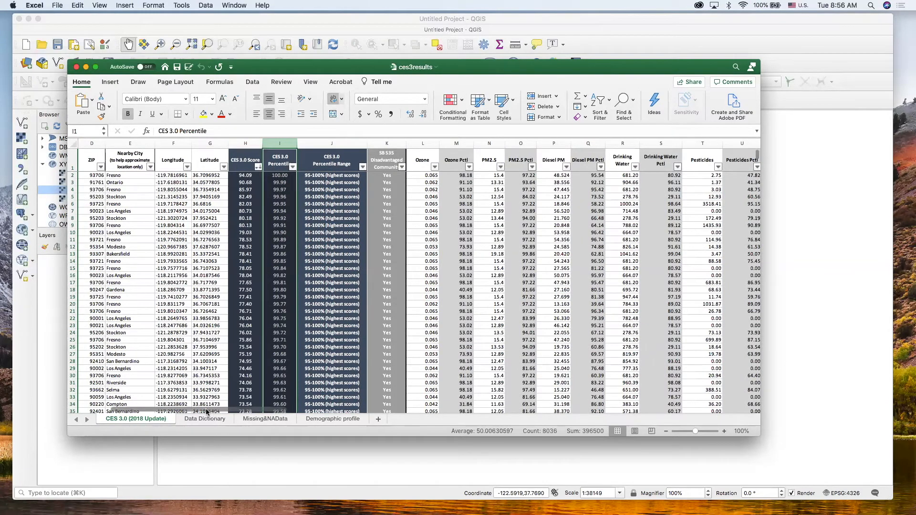
pyautogui.moveTo(207, 410); pyautogui.dragTo(180, 403)
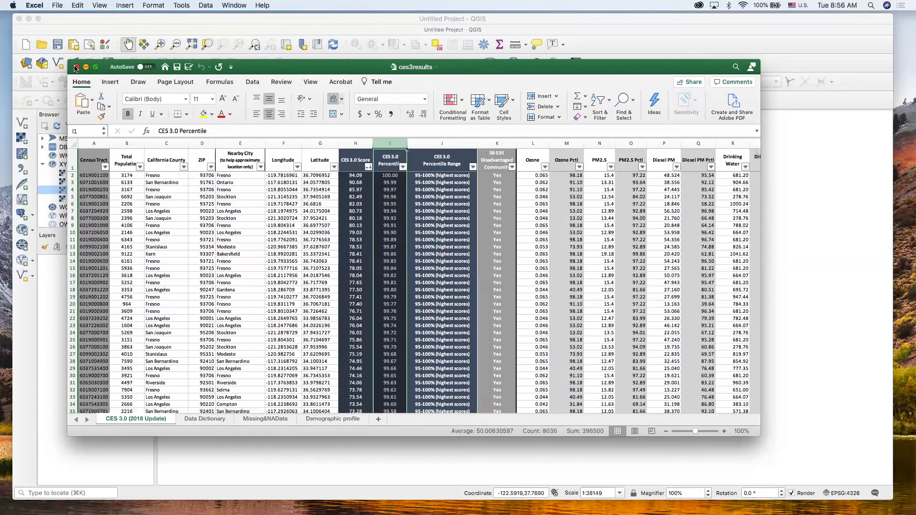
pyautogui.click(75, 68)
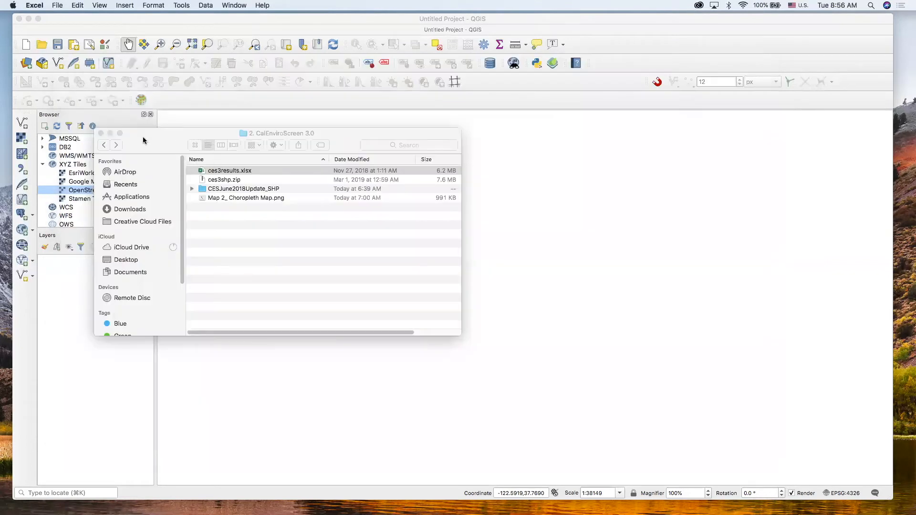
pyautogui.moveTo(143, 137); pyautogui.dragTo(264, 155)
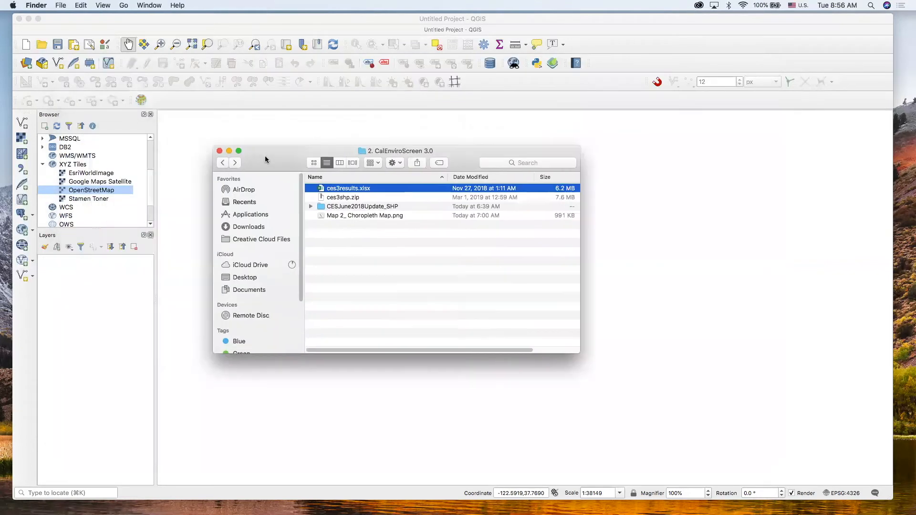
# Try to load ces3shp.zip from Finder straight into the QGIS project, and check the CESJune2018Update_SHP folder.
pyautogui.click(358, 200)
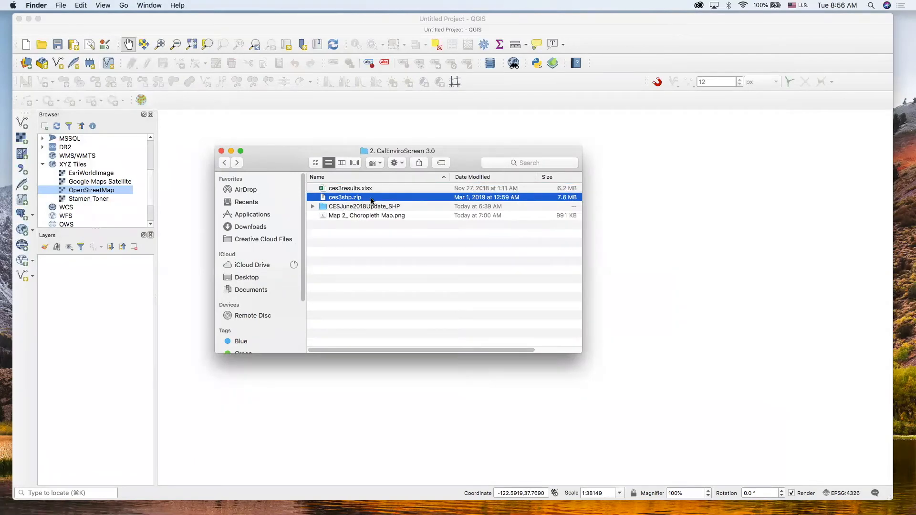
pyautogui.moveTo(374, 201); pyautogui.dragTo(100, 279)
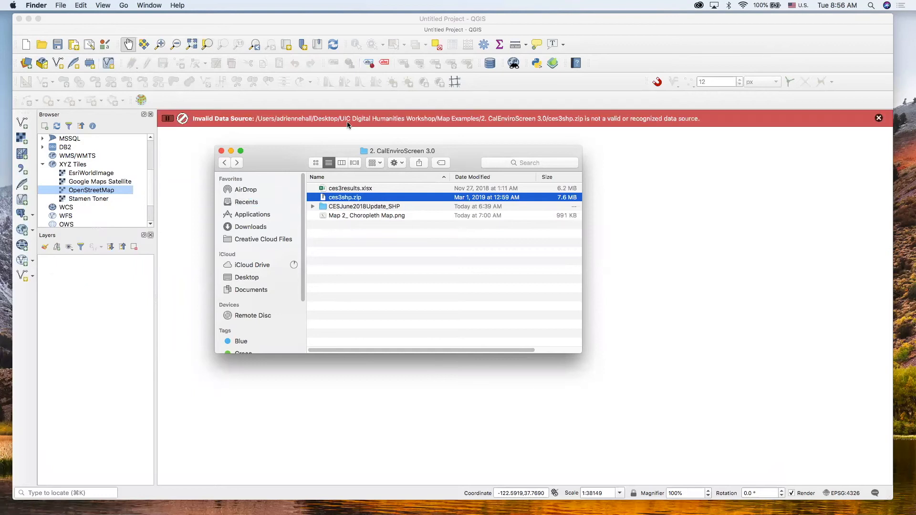
pyautogui.click(879, 118)
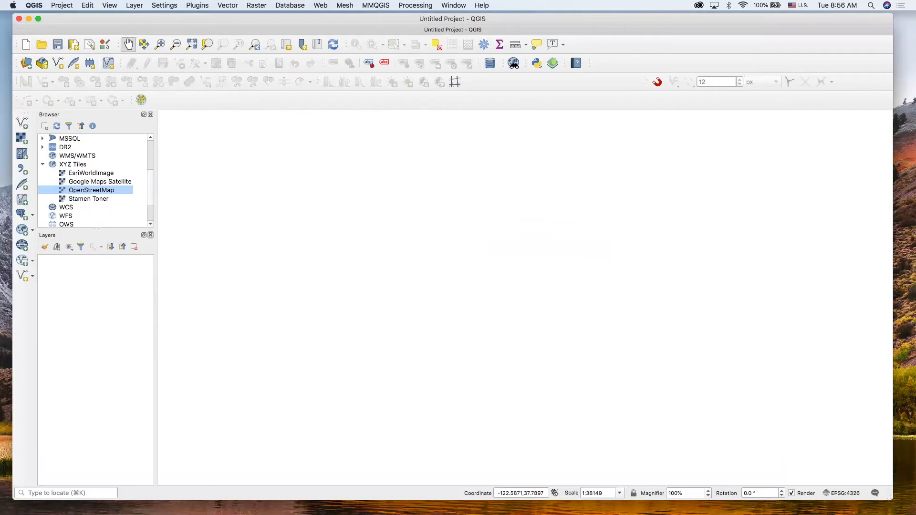
pyautogui.press('super+Tab')
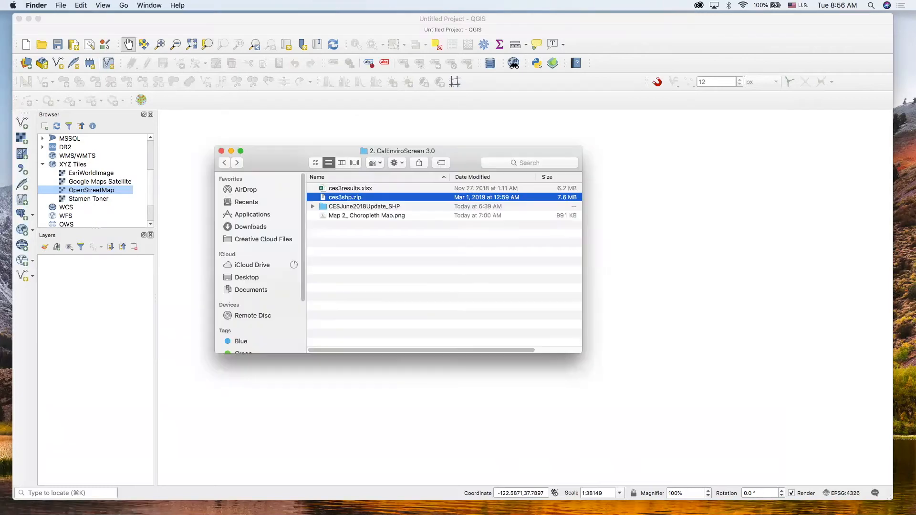
pyautogui.doubleClick(357, 207)
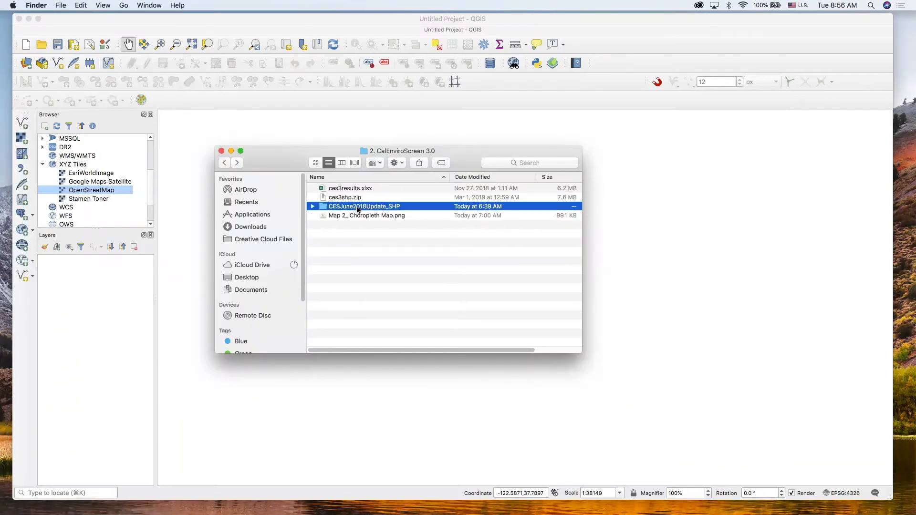
pyautogui.click(226, 164)
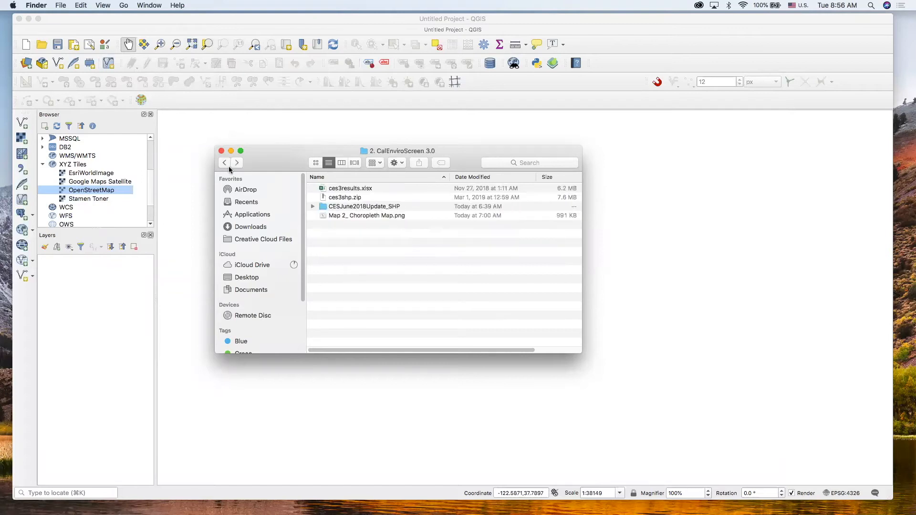
# In QGIS, choose CES3June2018Update.shp from the CESJune2018Update_SHP folder inside 2. CalEnviroScreen 3.0 as the vector dataset source.
pyautogui.click(24, 127)
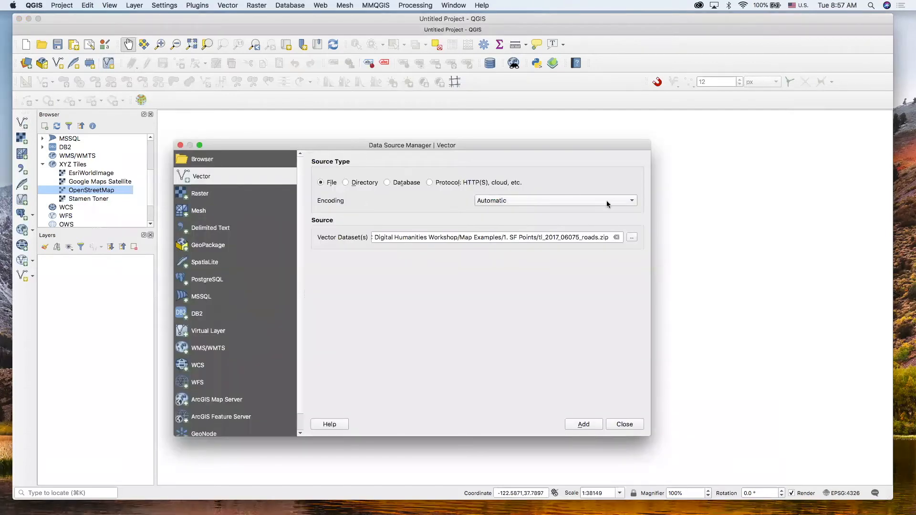
pyautogui.click(631, 237)
pyautogui.click(359, 182)
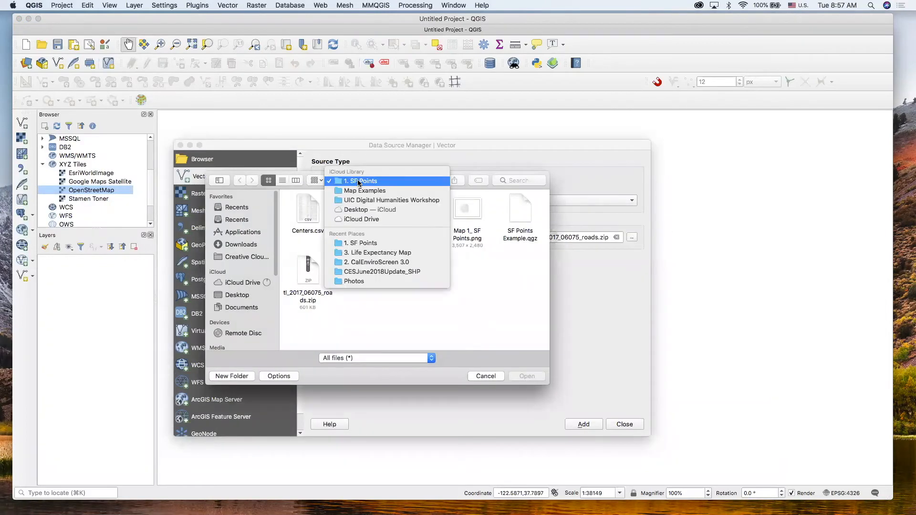
pyautogui.click(360, 191)
pyautogui.click(357, 213)
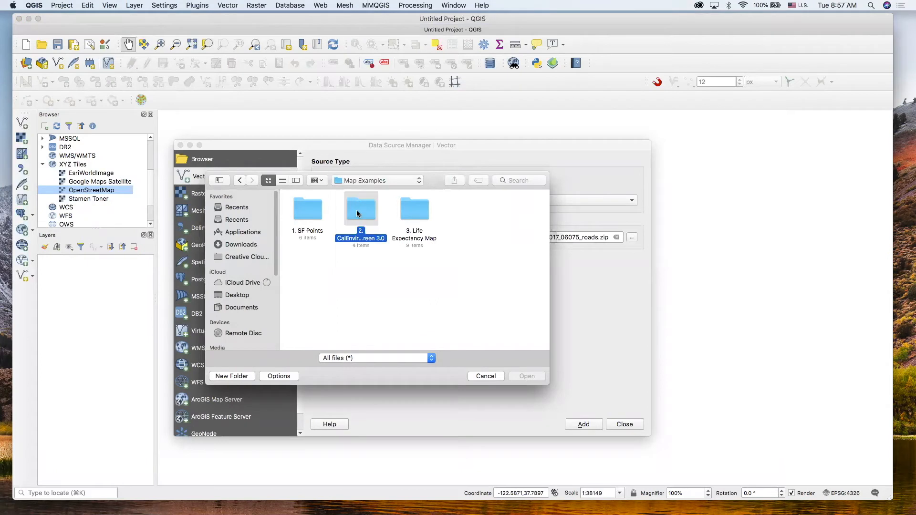
pyautogui.doubleClick(357, 213)
pyautogui.doubleClick(420, 215)
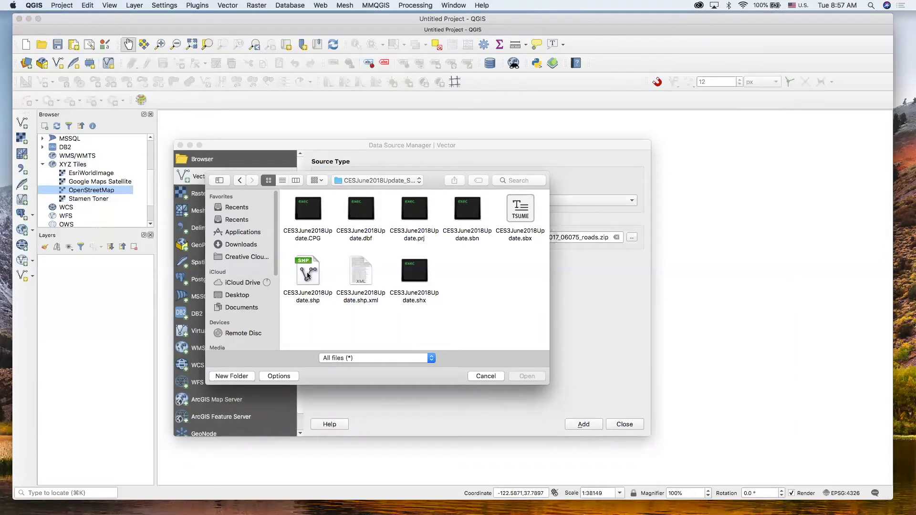
pyautogui.click(308, 273)
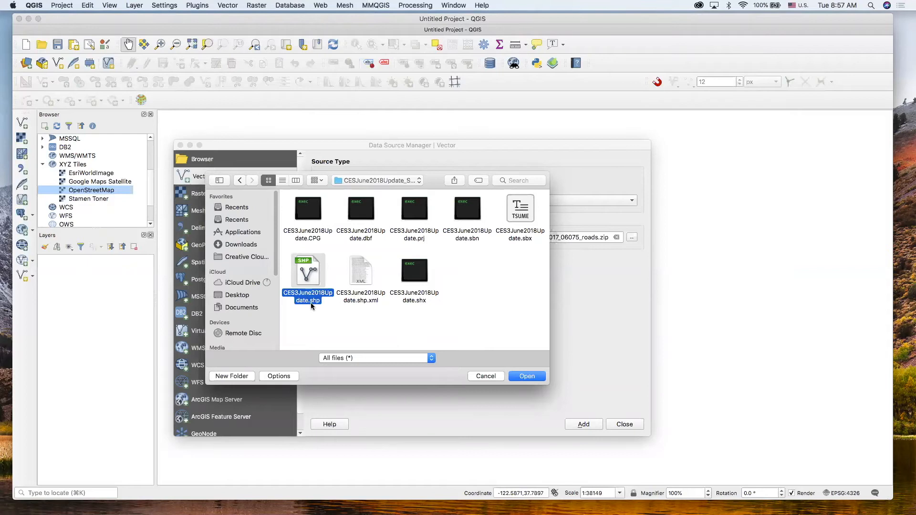
pyautogui.click(527, 375)
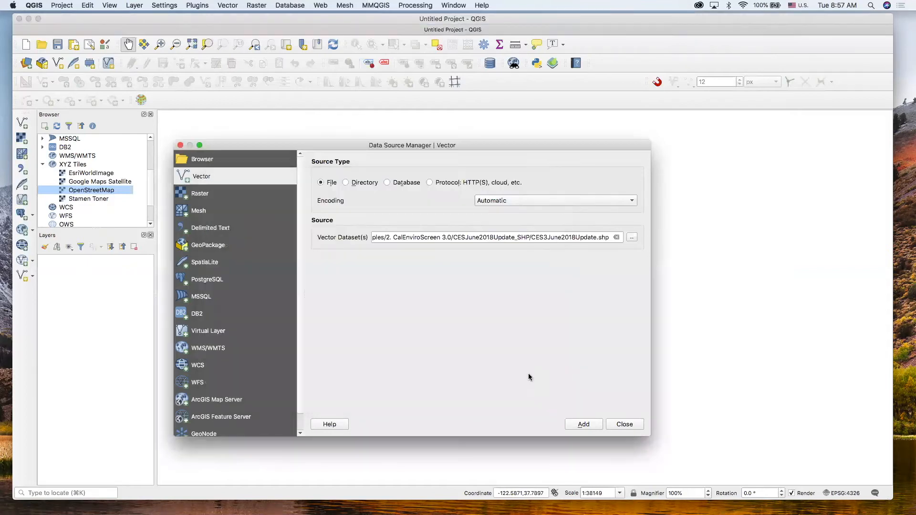
# Add the CES3June2018Update vector layer to the project using the +towgs84=0,0,0 source transformation.
pyautogui.click(583, 424)
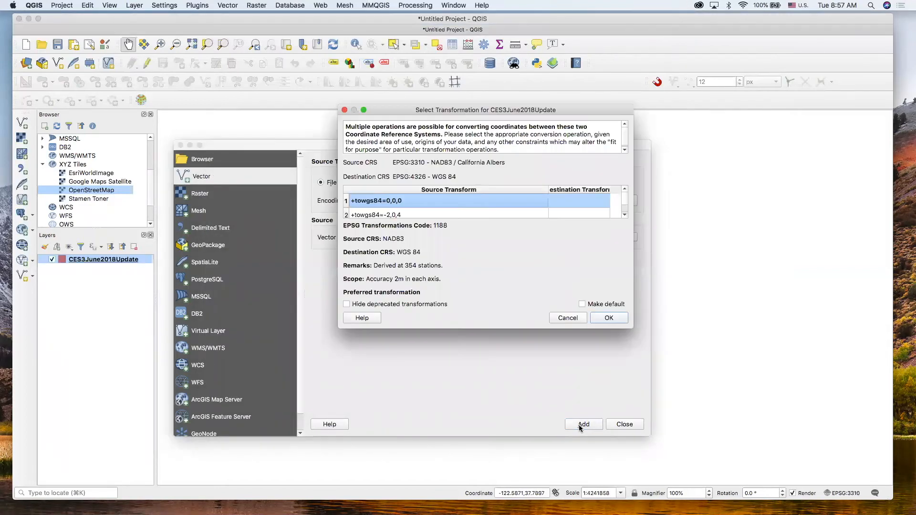
pyautogui.click(612, 318)
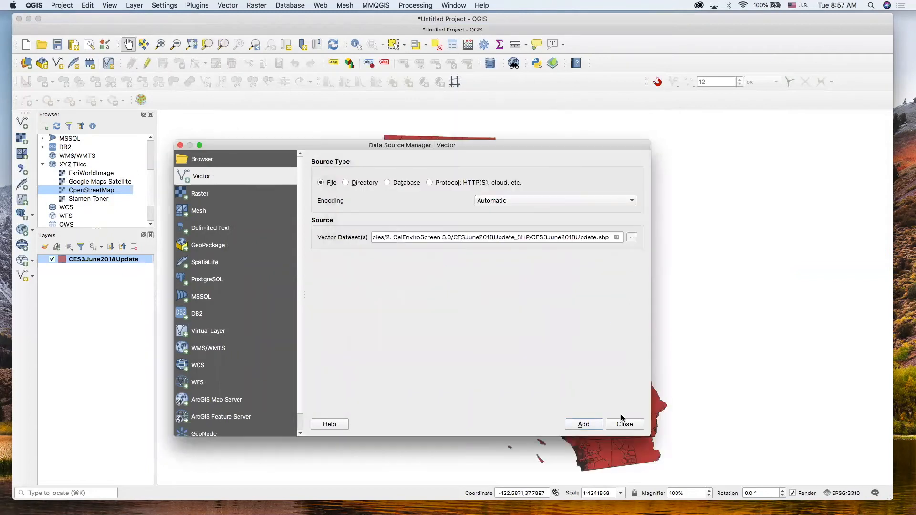
pyautogui.click(624, 424)
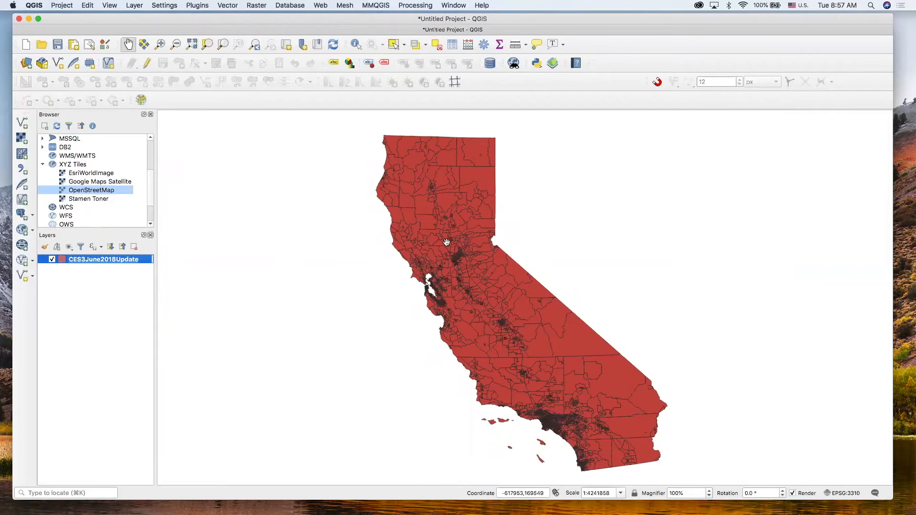
pyautogui.moveTo(381, 246); pyautogui.dragTo(302, 235)
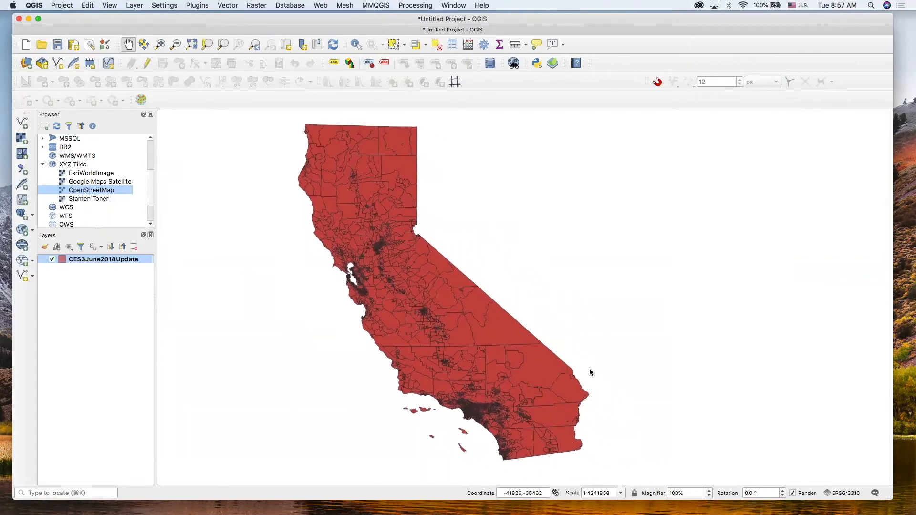
# Check the project's coordinate reference system and datum transformation settings.
pyautogui.click(845, 493)
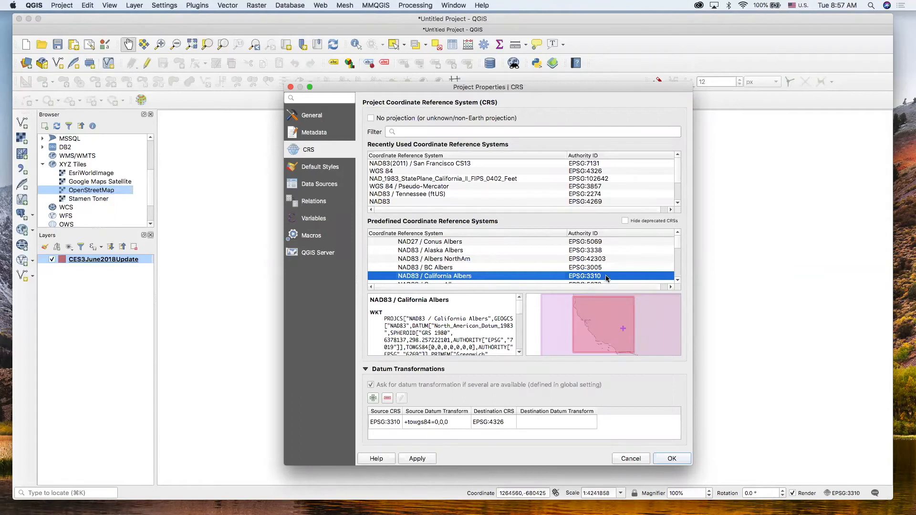
pyautogui.click(672, 458)
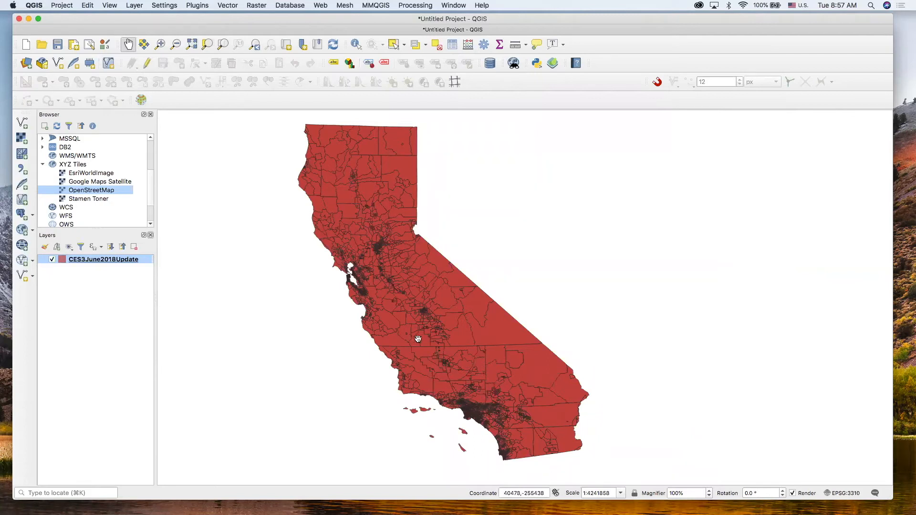
pyautogui.moveTo(546, 285); pyautogui.dragTo(505, 291)
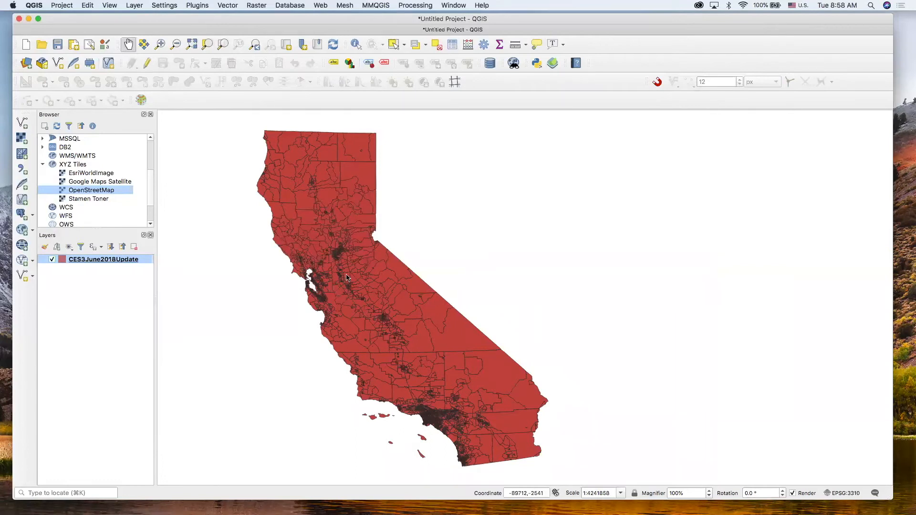
# Open the CES3June2018Update layer's symbology properties and switch the renderer from Single symbol to Graduated.
pyautogui.doubleClick(102, 260)
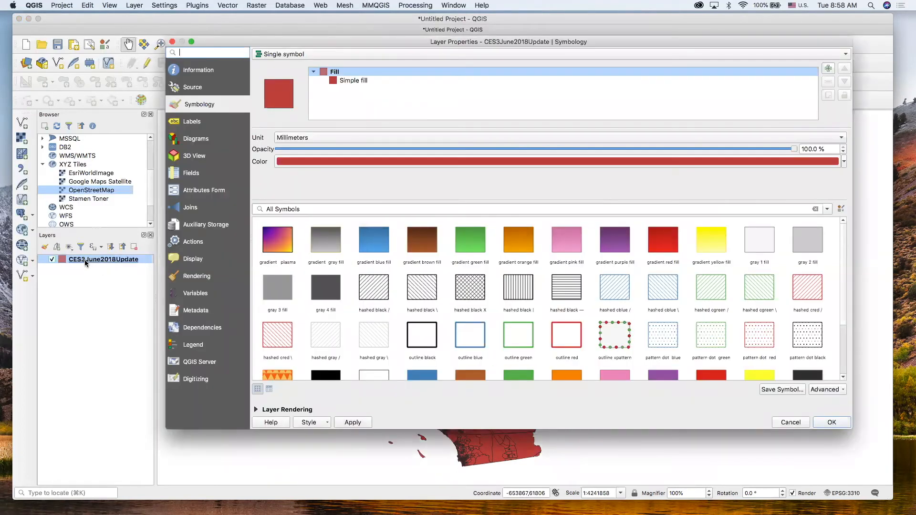
pyautogui.click(790, 423)
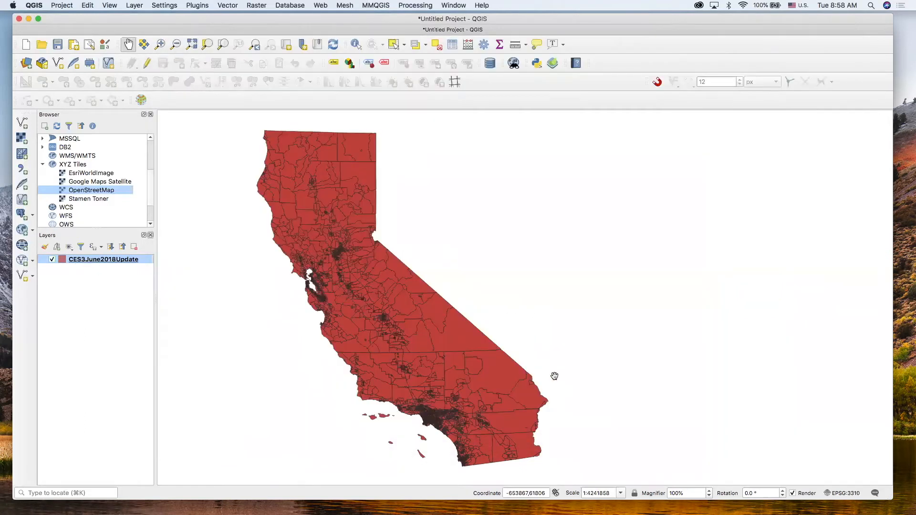
pyautogui.doubleClick(99, 260)
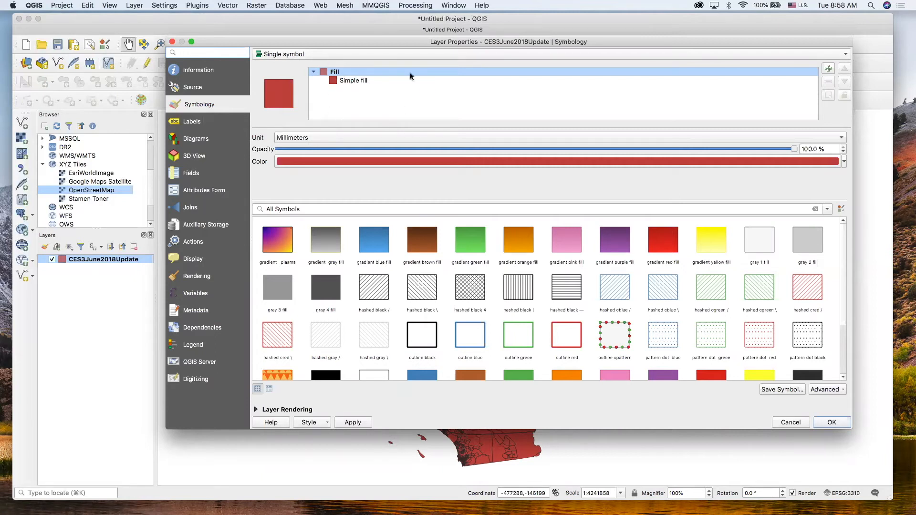
pyautogui.click(475, 55)
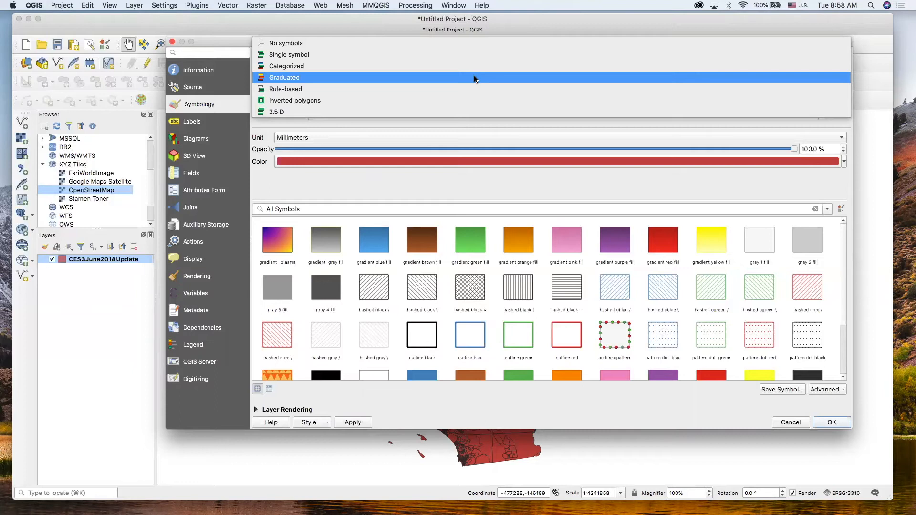
pyautogui.click(475, 79)
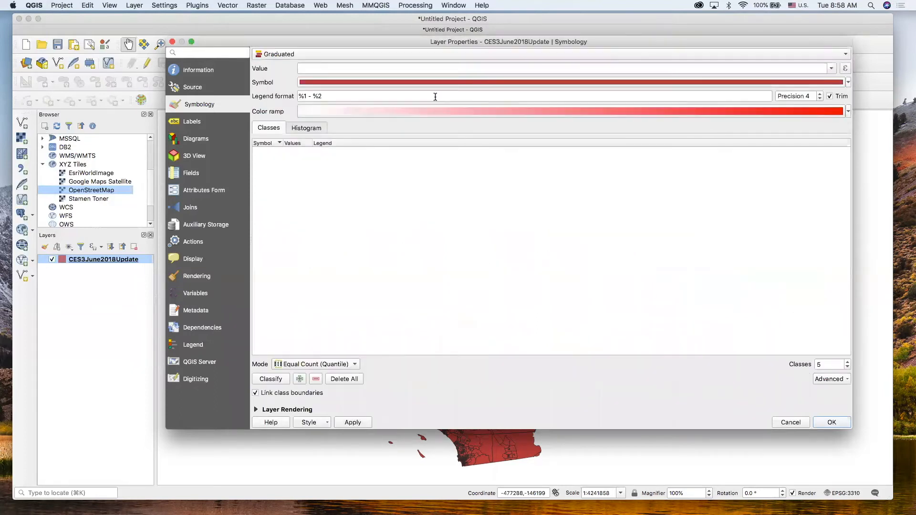
pyautogui.click(405, 52)
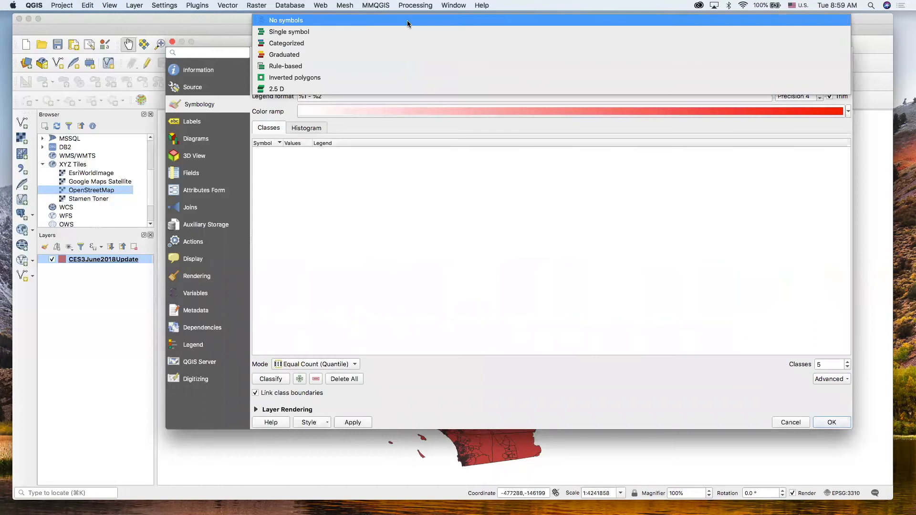
pyautogui.click(411, 31)
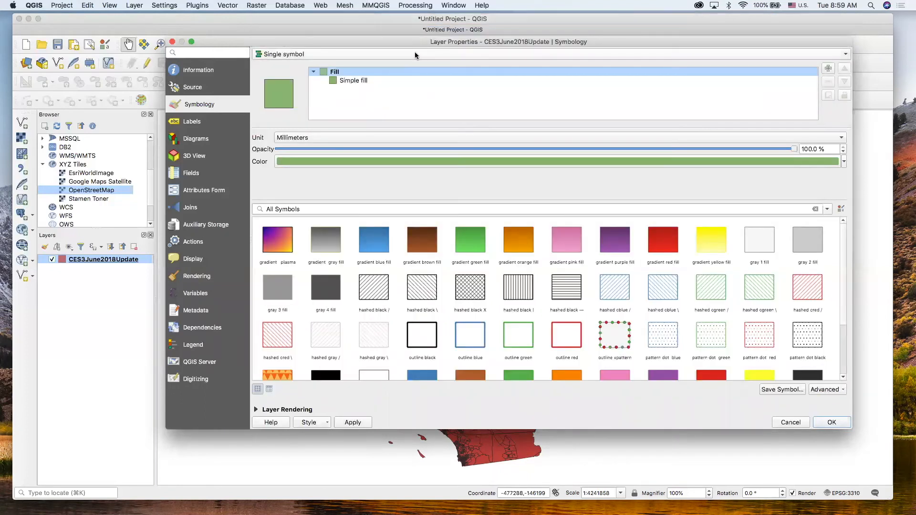
pyautogui.click(415, 54)
pyautogui.click(414, 54)
pyautogui.click(396, 53)
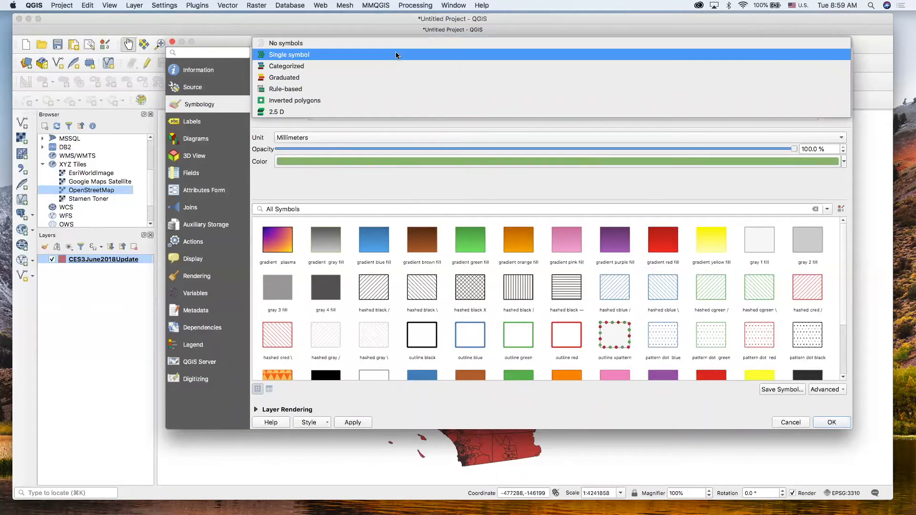
pyautogui.click(396, 76)
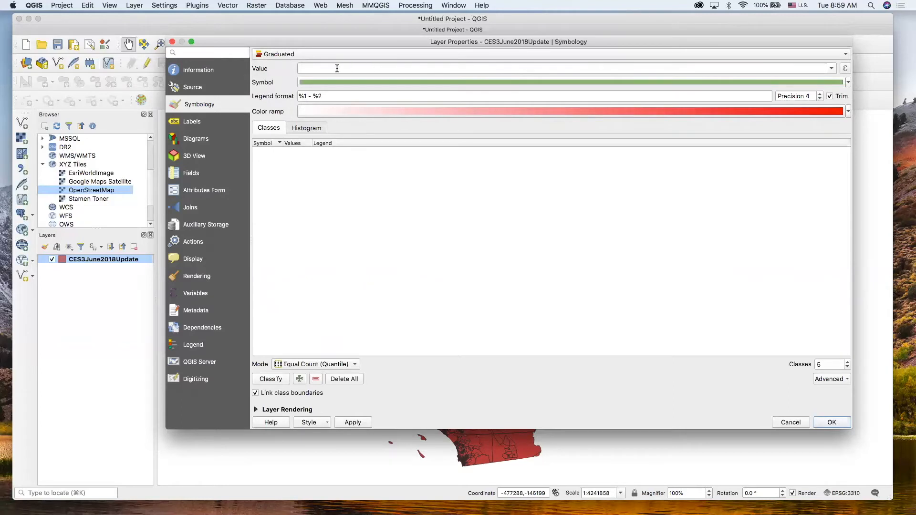
# Choose CIscoreP as the value field for the layer's graduated symbology.
pyautogui.click(830, 69)
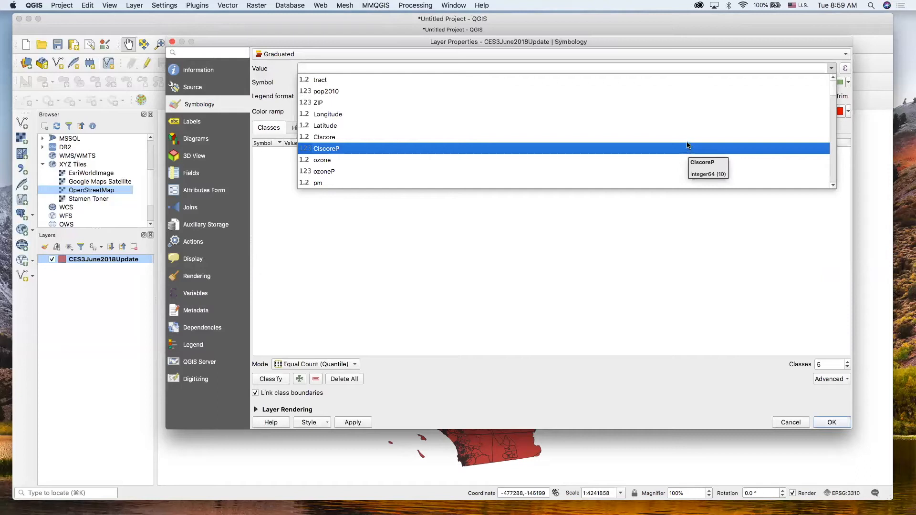
pyautogui.scroll(-6, 685, 138)
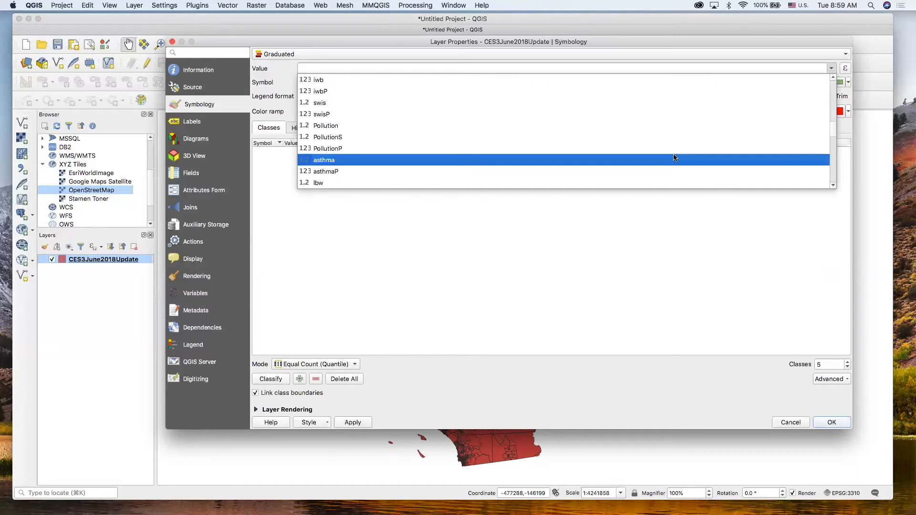
pyautogui.scroll(5, 677, 139)
pyautogui.scroll(5, 677, 128)
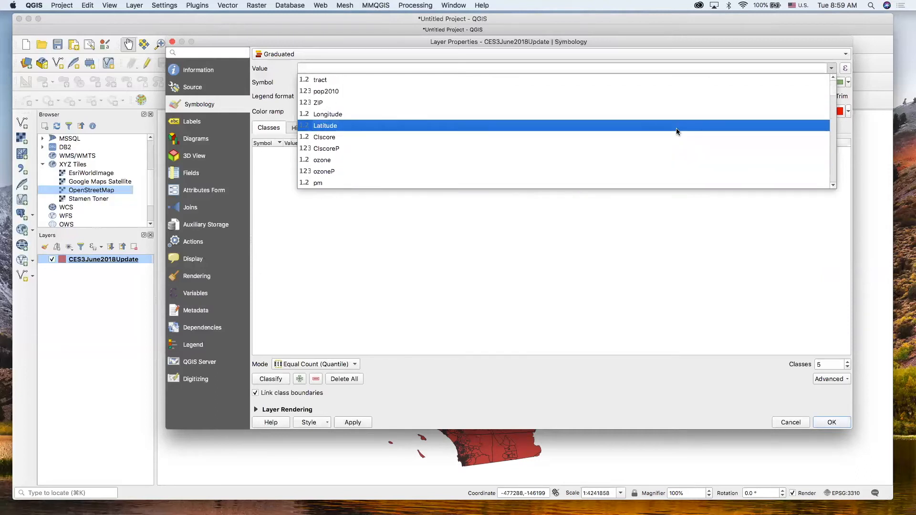
pyautogui.click(655, 148)
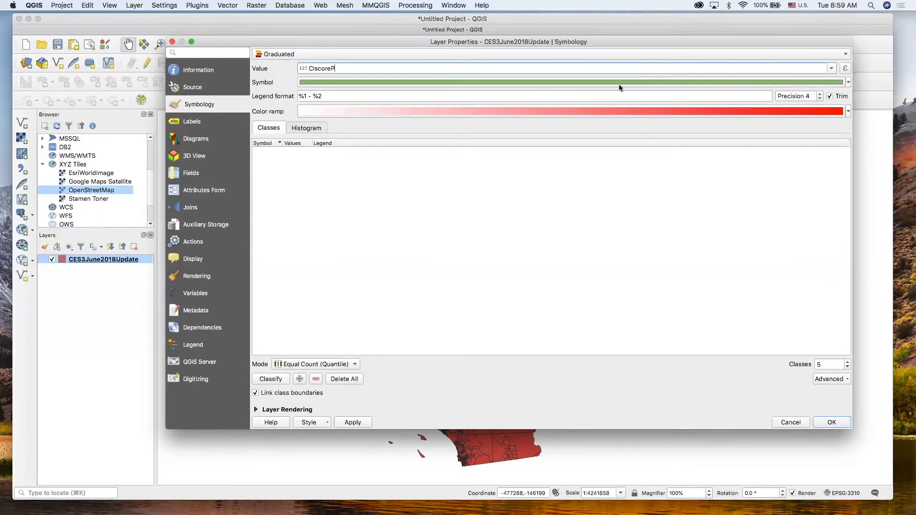
# View the fill symbol's configuration settings and close them without making changes.
pyautogui.click(847, 82)
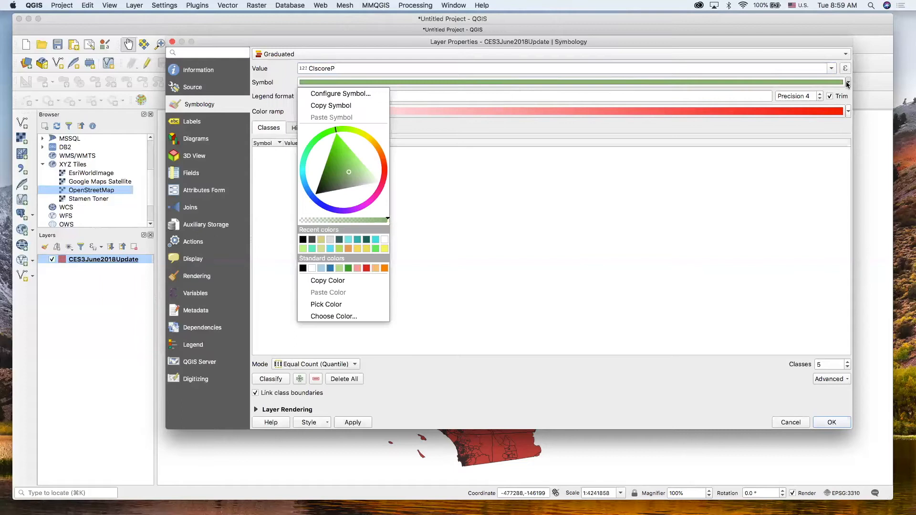
pyautogui.click(350, 94)
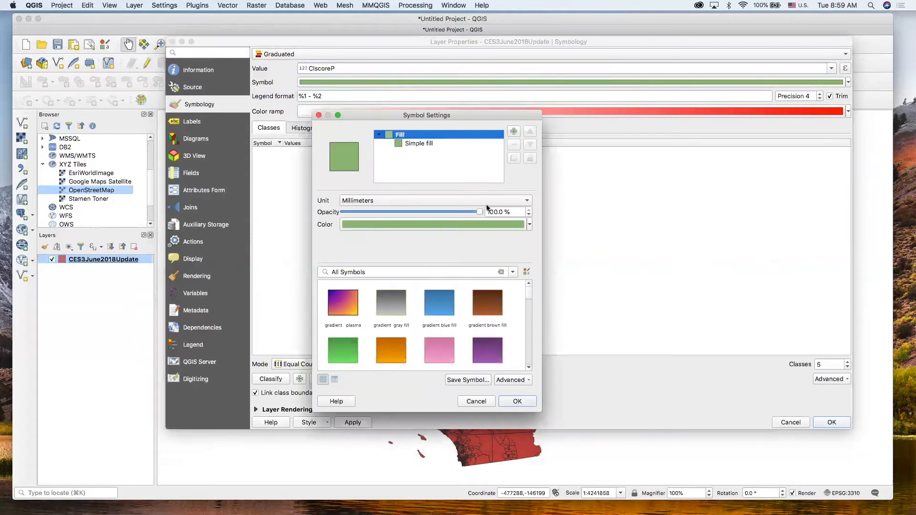
pyautogui.click(476, 401)
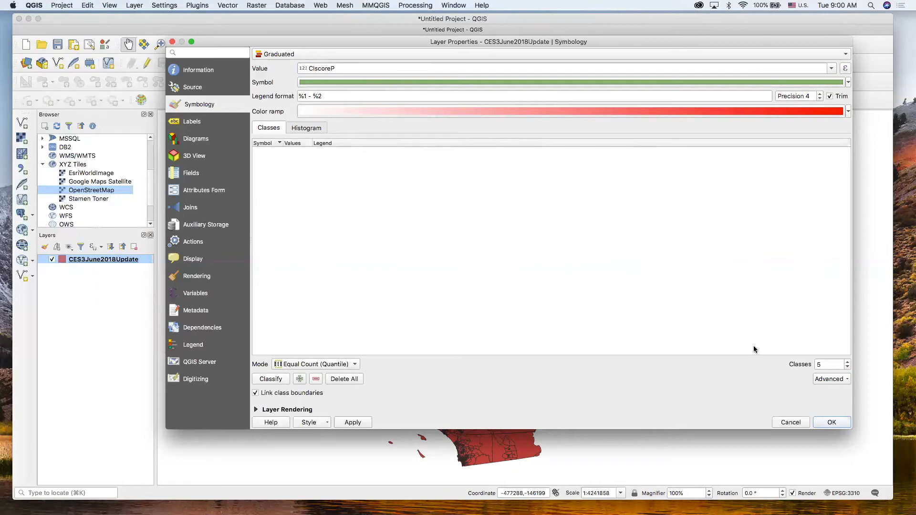
# Classify the CIscoreP values into five Equal Count (Quantile) classes and view their class breaks on the histogram.
pyautogui.click(347, 365)
pyautogui.click(348, 365)
pyautogui.click(276, 380)
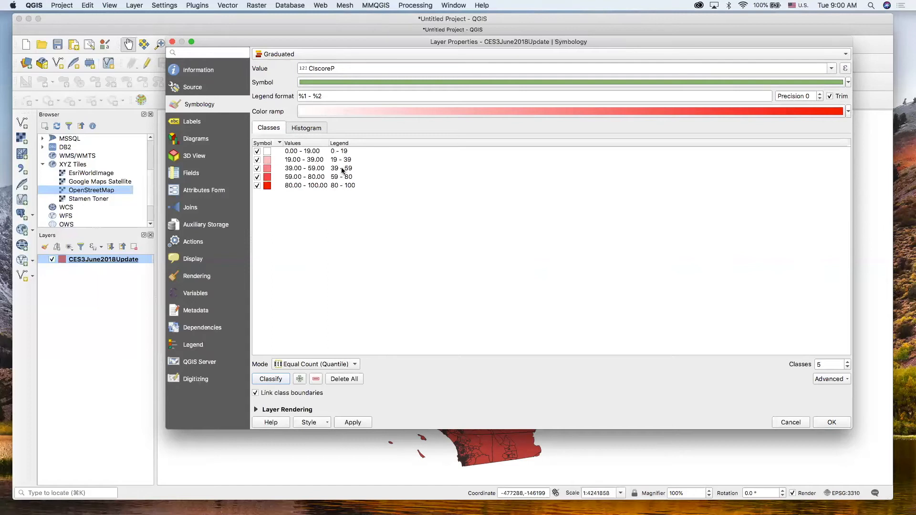
pyautogui.click(307, 128)
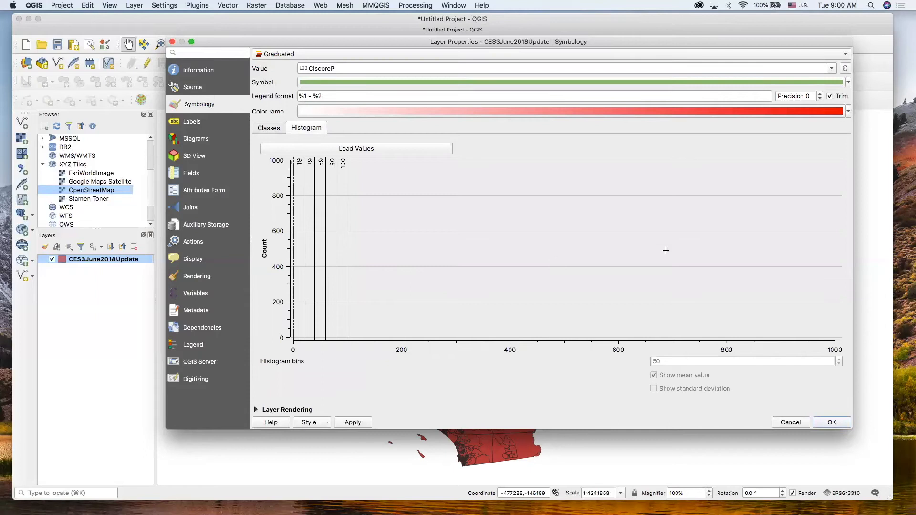
pyautogui.click(271, 128)
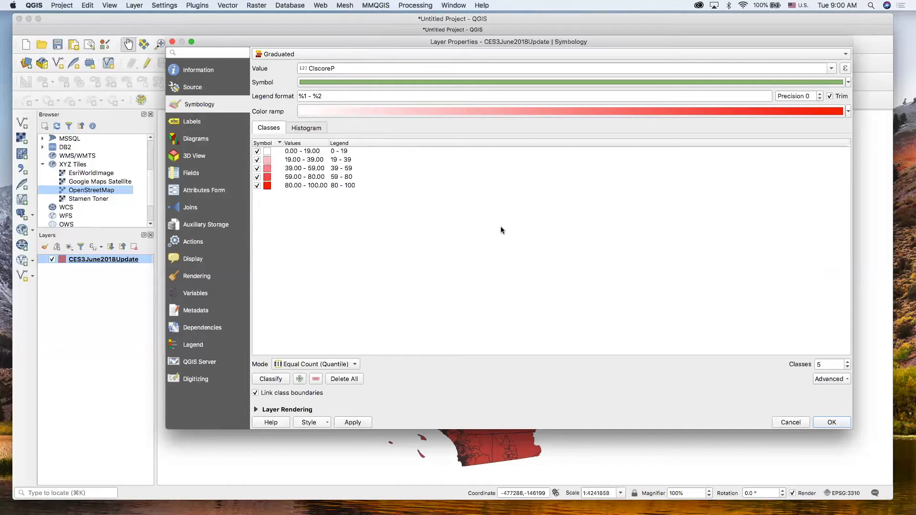
# Increase the number of graduated classes to 10.
pyautogui.click(847, 363)
pyautogui.click(847, 362)
pyautogui.click(847, 363)
pyautogui.click(847, 362)
pyautogui.click(847, 363)
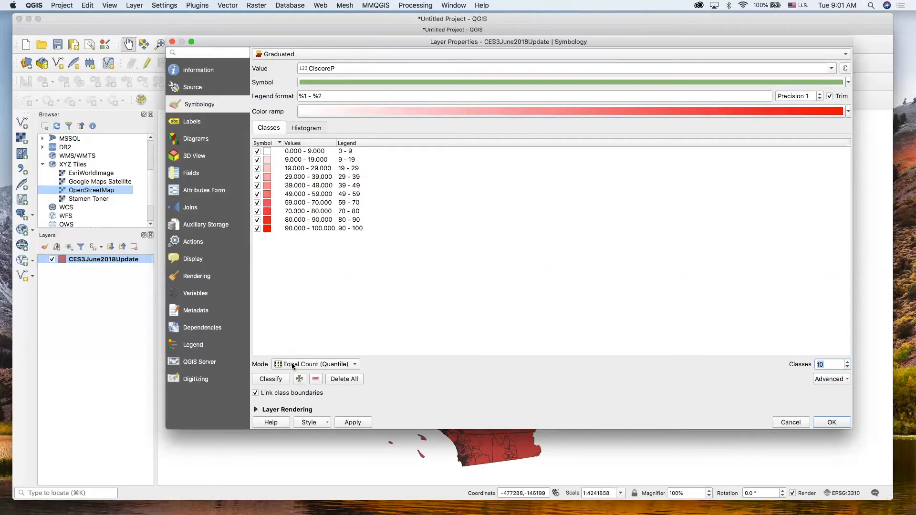
# Try the Equal Interval and Natural Breaks (Jenks) classification modes on the ten classes.
pyautogui.click(345, 364)
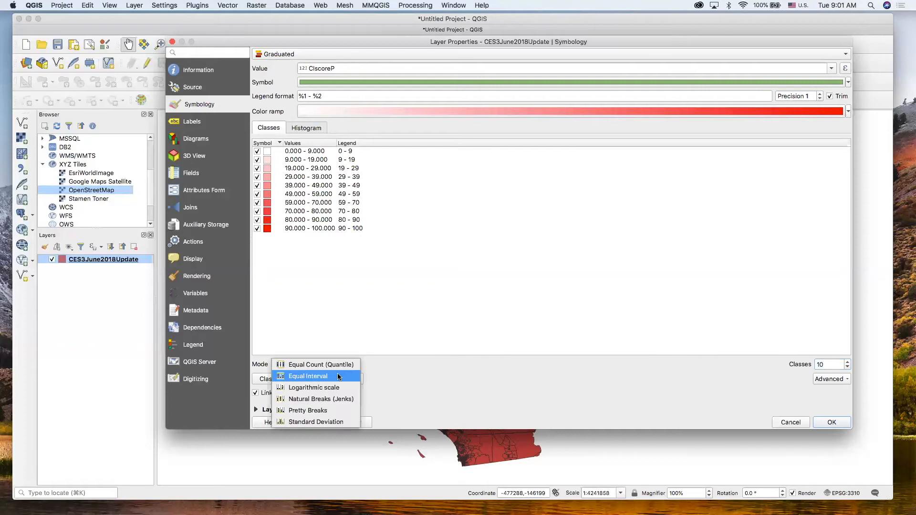
pyautogui.click(339, 377)
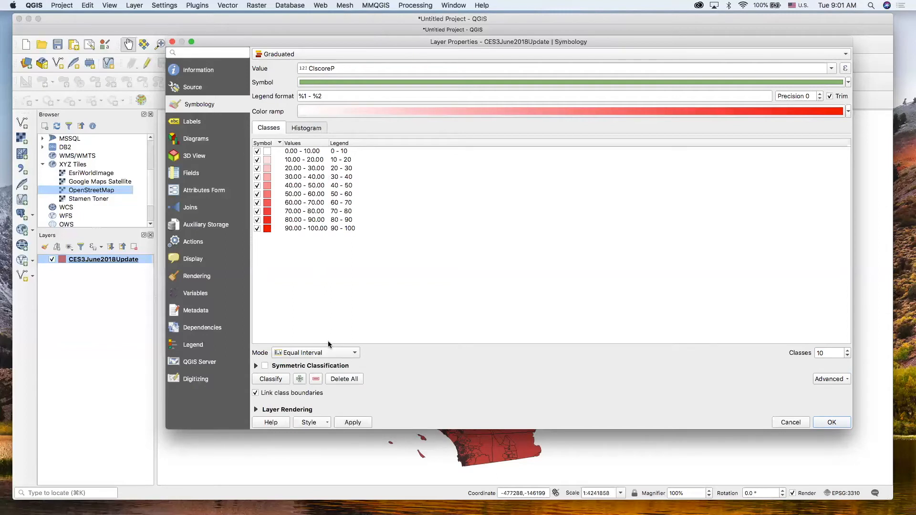
pyautogui.click(328, 353)
pyautogui.click(331, 365)
pyautogui.click(332, 365)
pyautogui.click(331, 375)
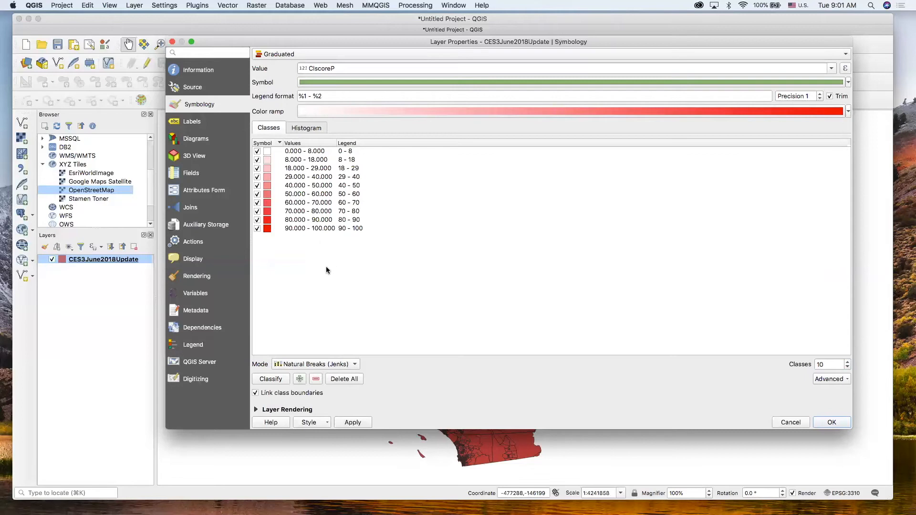
# Set the classification mode to Pretty Breaks and apply the Blues color ramp to the layer.
pyautogui.click(330, 364)
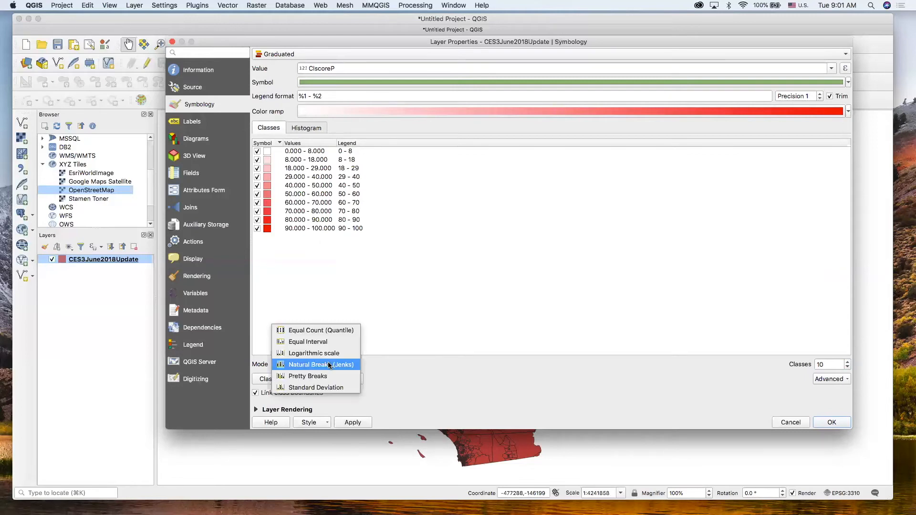
pyautogui.click(327, 376)
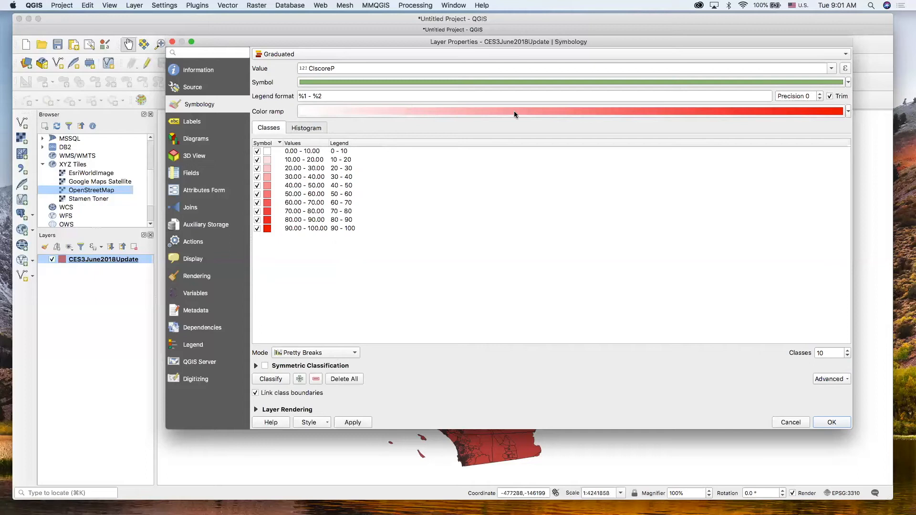
pyautogui.click(847, 112)
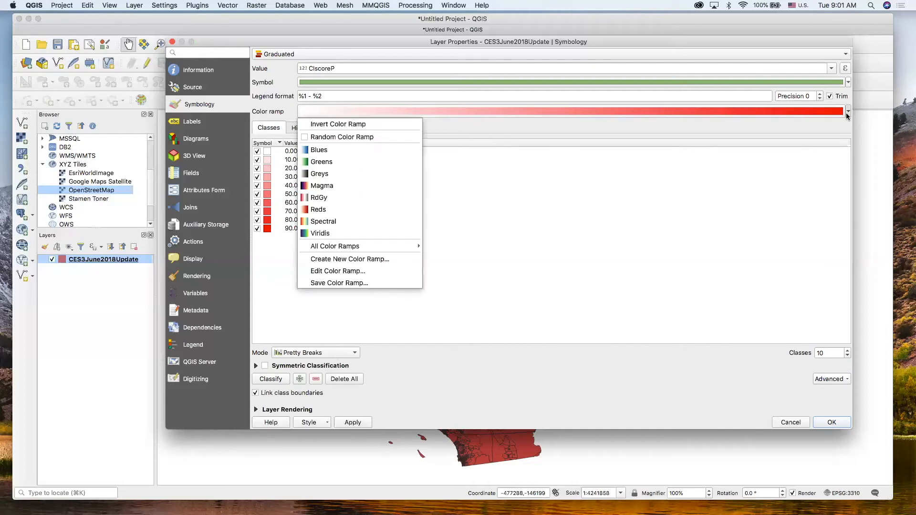
pyautogui.click(400, 151)
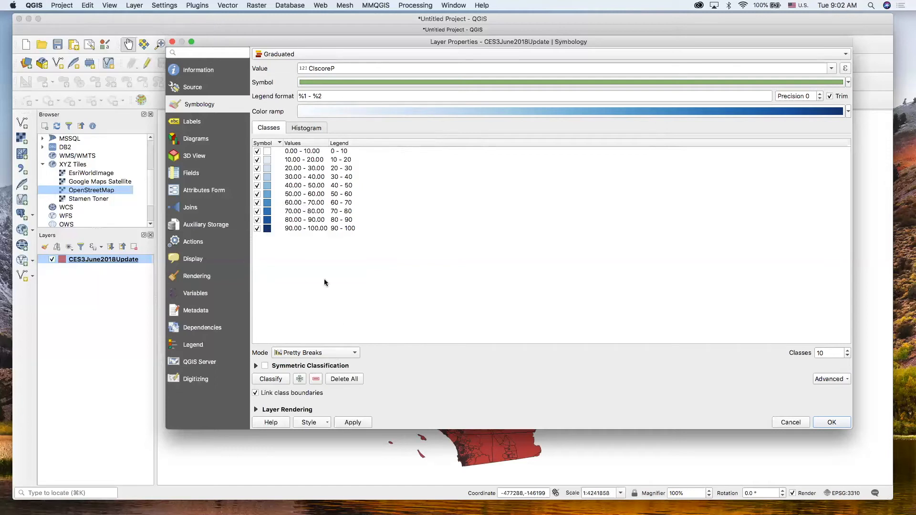
pyautogui.click(358, 422)
pyautogui.click(835, 422)
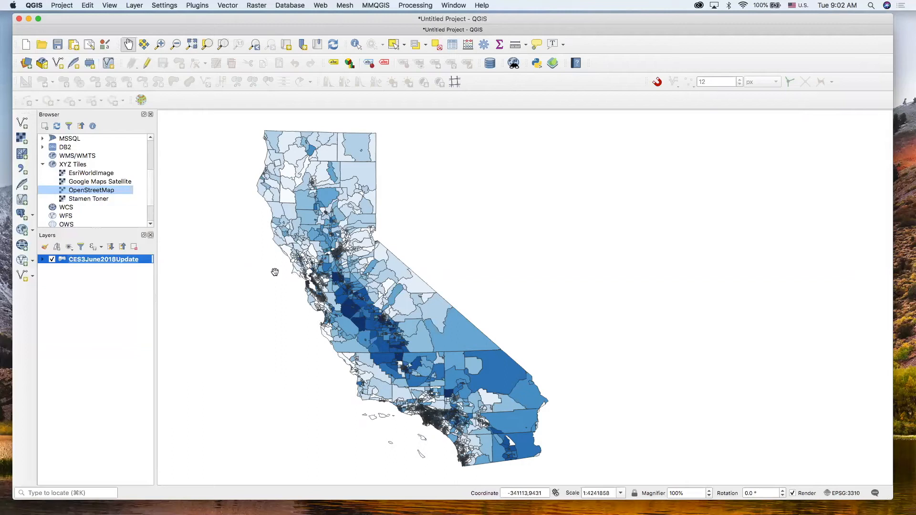
# Change the CES3June2018Update layer's color ramp to Spectral, invert it, and apply the new symbology to the map.
pyautogui.doubleClick(118, 261)
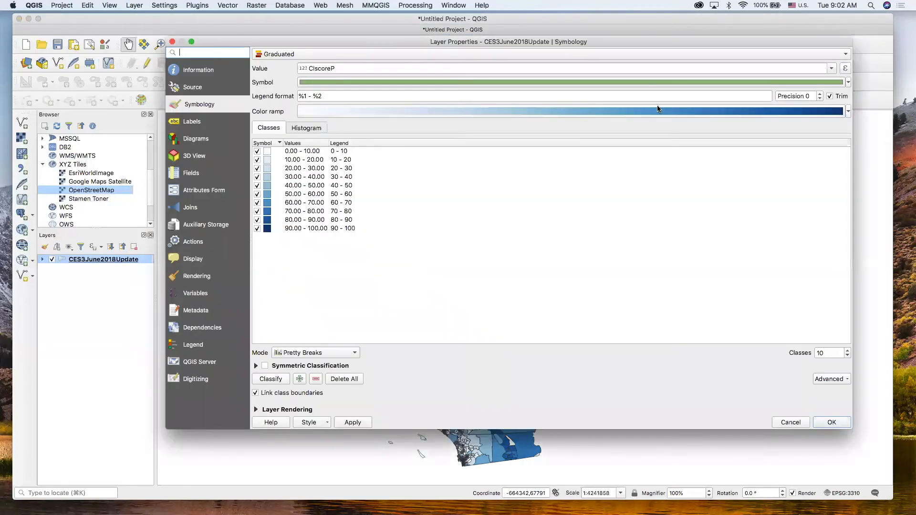
pyautogui.click(847, 112)
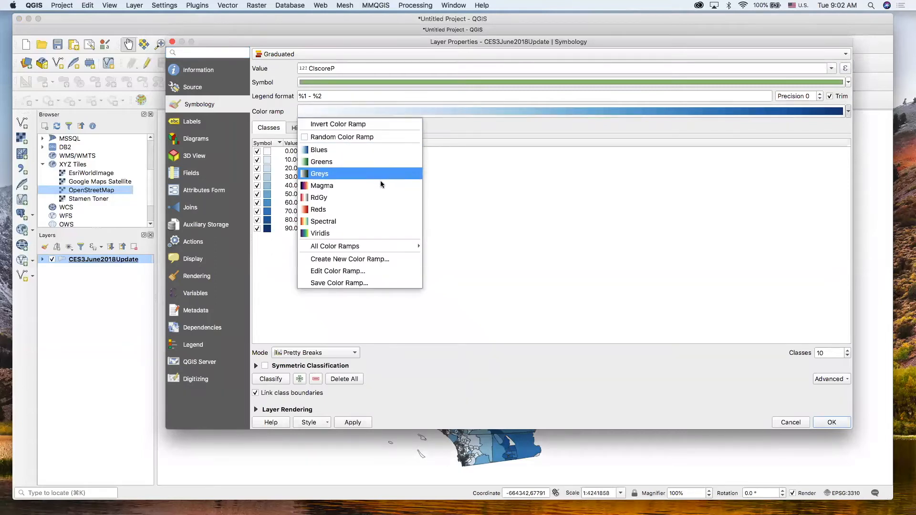
pyautogui.click(373, 219)
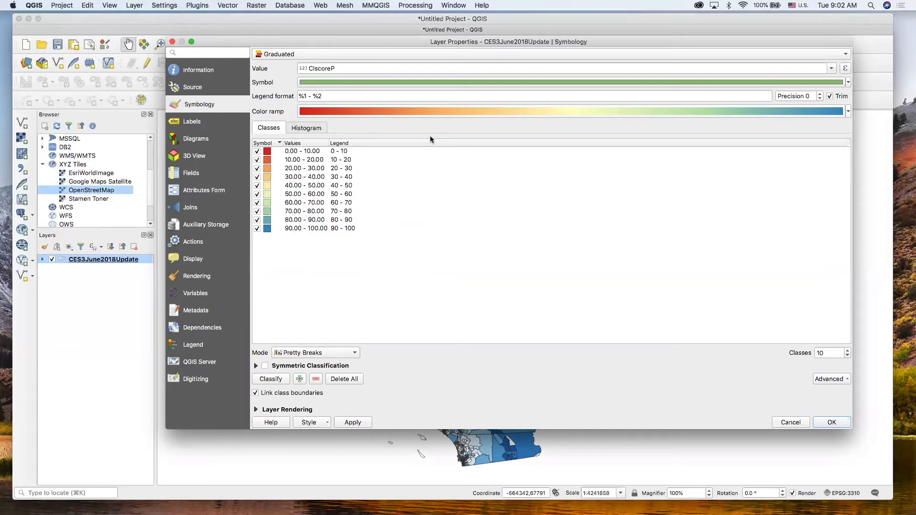
pyautogui.click(848, 111)
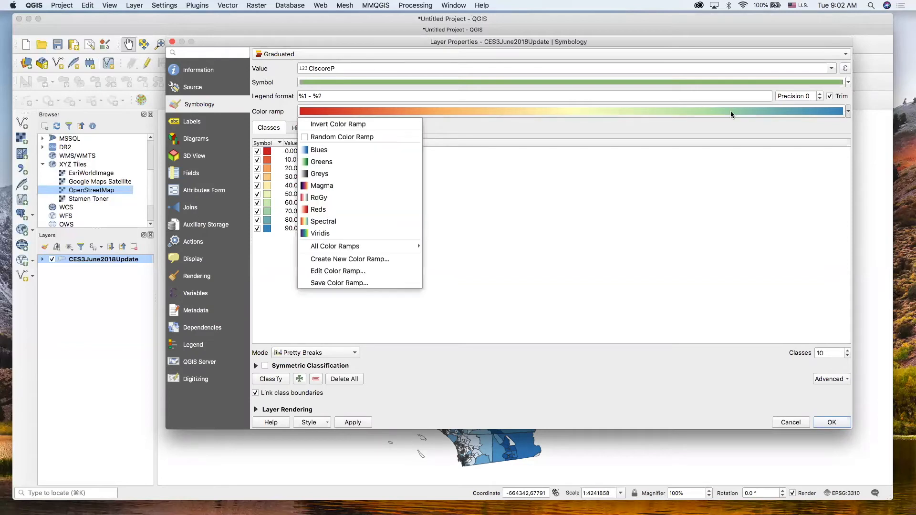
pyautogui.click(403, 121)
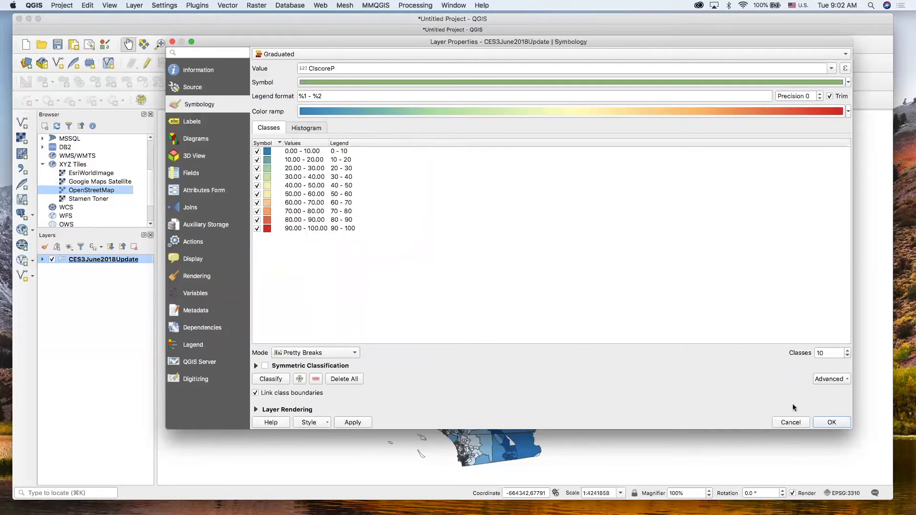
pyautogui.click(354, 422)
pyautogui.click(830, 422)
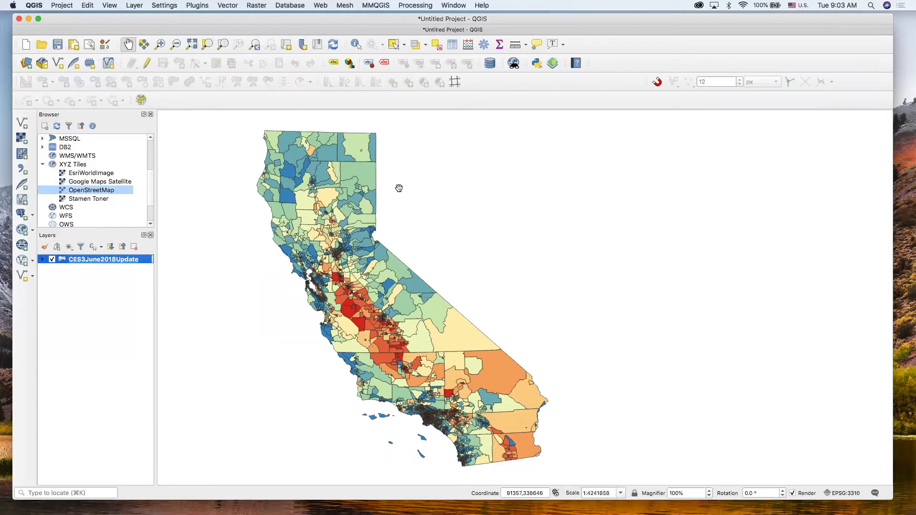
# Review the available color ramps and the 0 - 10 class in the layer's symbology, keeping the current styling.
pyautogui.doubleClick(124, 260)
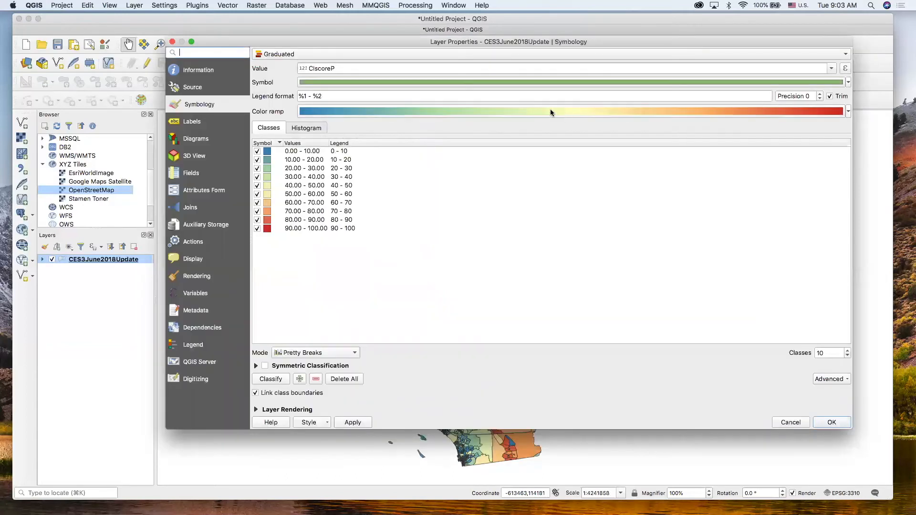
pyautogui.click(846, 113)
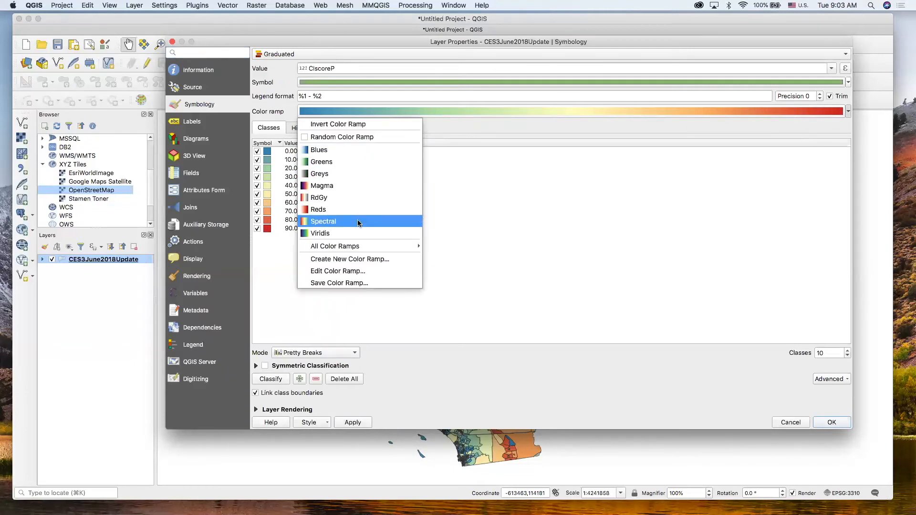
pyautogui.click(267, 152)
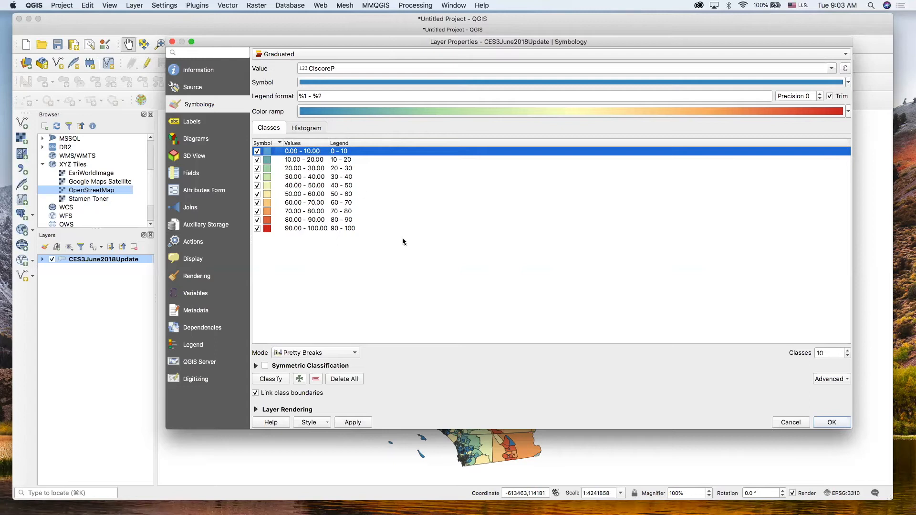
pyautogui.click(353, 422)
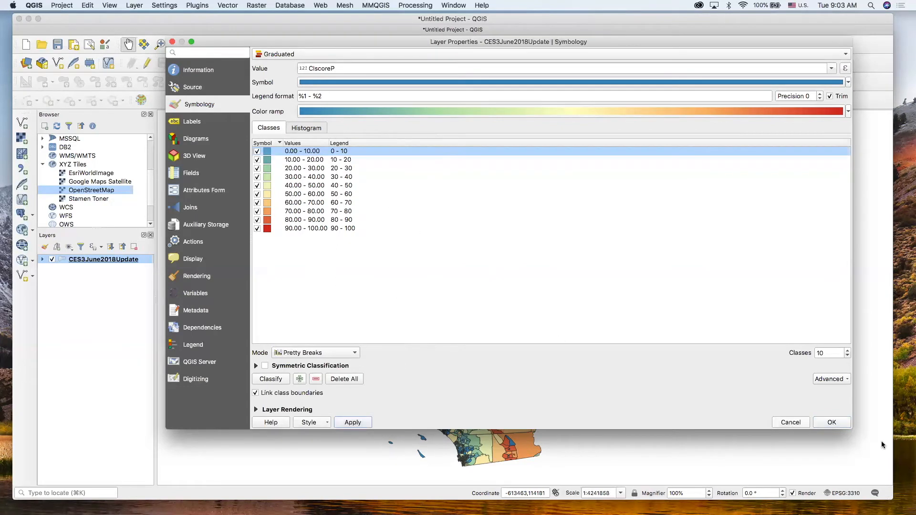
pyautogui.click(831, 423)
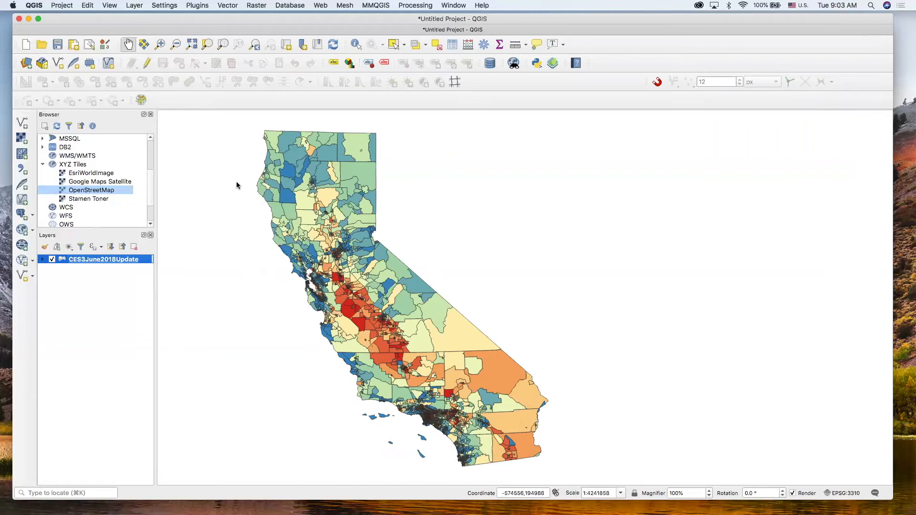
# Examine the shaded census tracts around the San Francisco Bay Area up close.
pyautogui.click(159, 44)
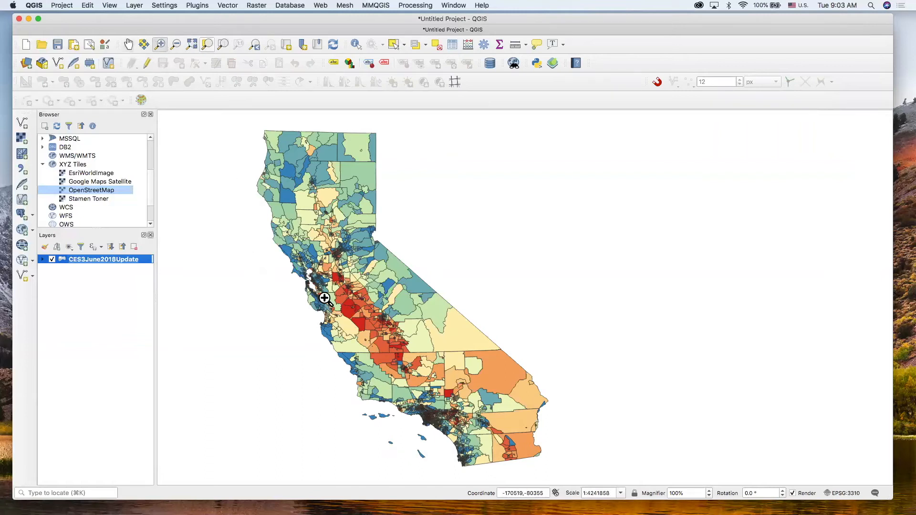
pyautogui.moveTo(265, 242); pyautogui.dragTo(382, 350)
pyautogui.moveTo(395, 197); pyautogui.dragTo(622, 366)
pyautogui.moveTo(367, 207); pyautogui.dragTo(602, 389)
pyautogui.moveTo(384, 163); pyautogui.dragTo(619, 336)
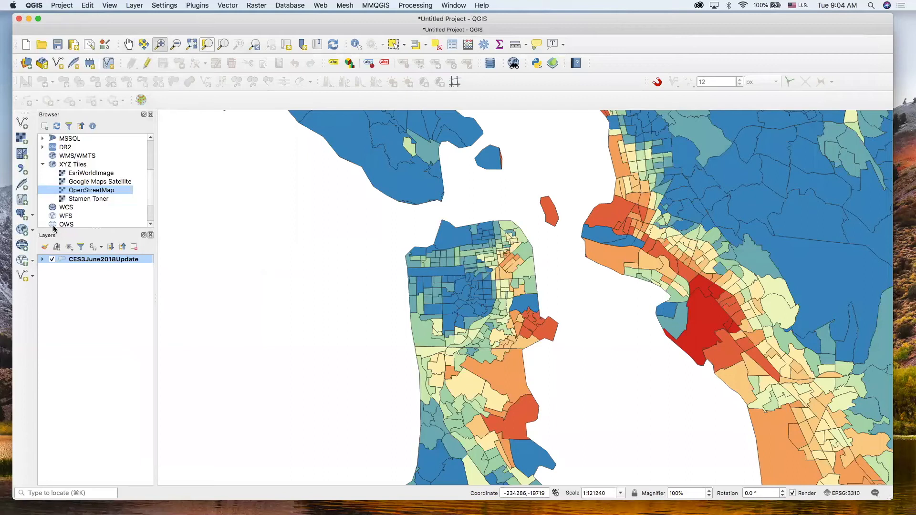
# Return the map view to the full extent of the CES3June2018Update layer and shift California toward the west.
pyautogui.rightClick(103, 264)
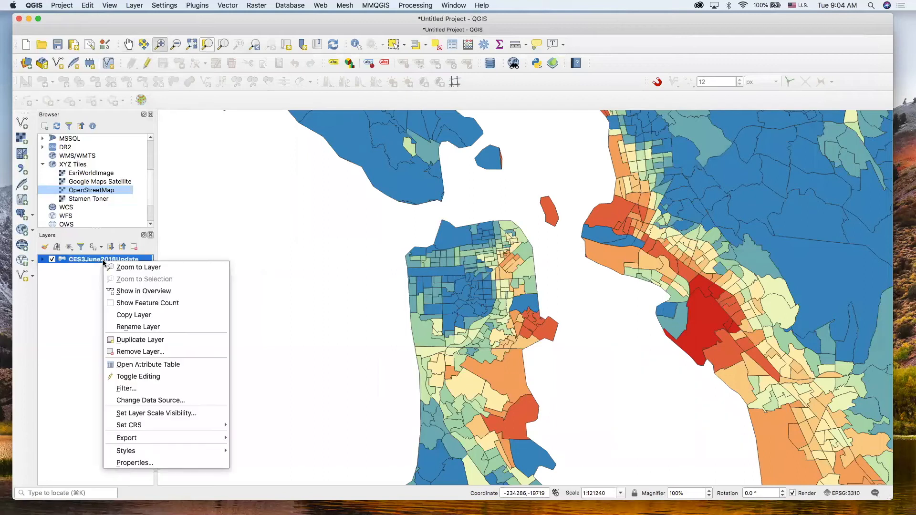
pyautogui.click(133, 266)
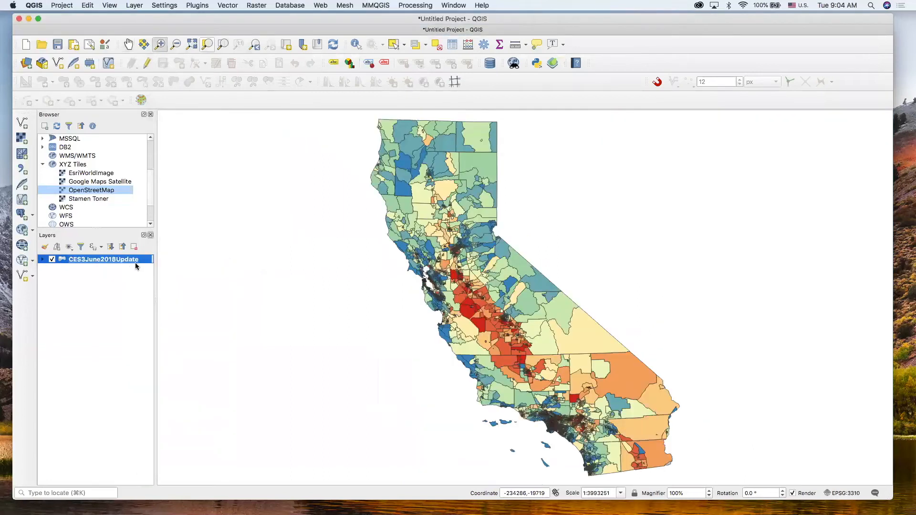
pyautogui.click(133, 45)
pyautogui.moveTo(362, 264); pyautogui.dragTo(259, 268)
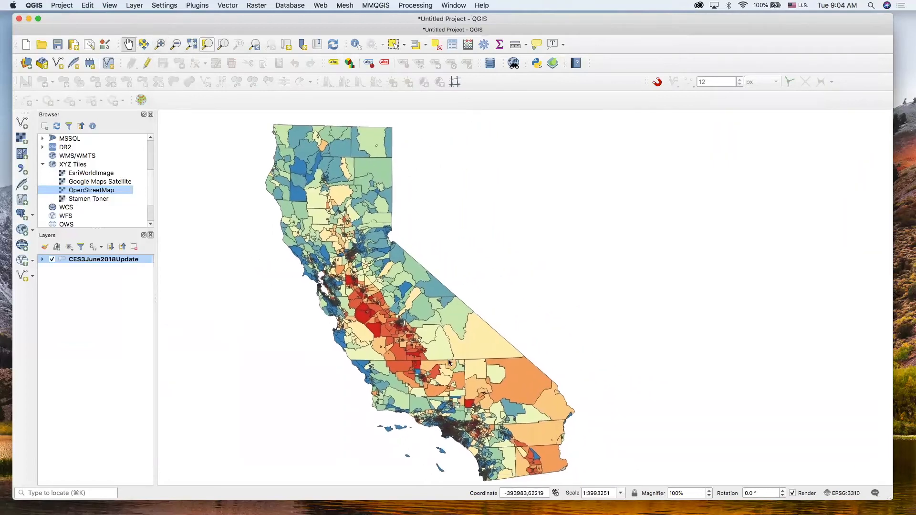
pyautogui.doubleClick(133, 258)
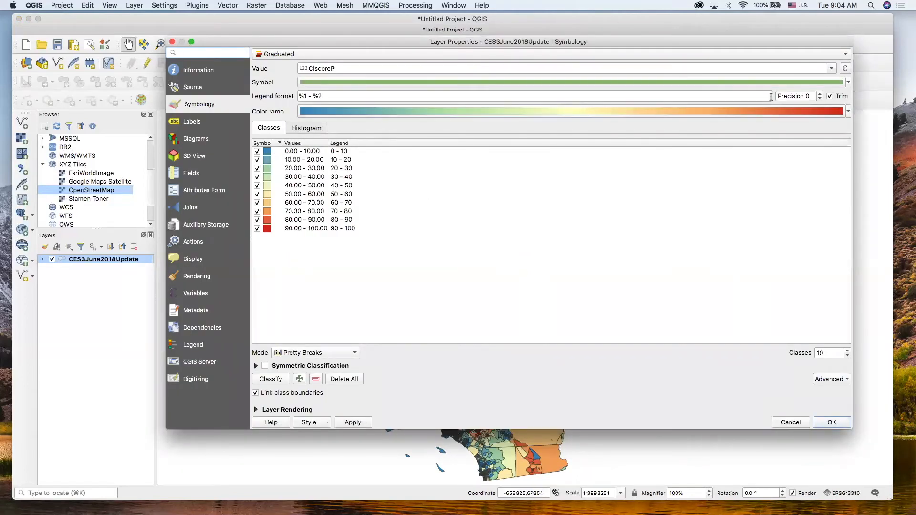
pyautogui.click(847, 82)
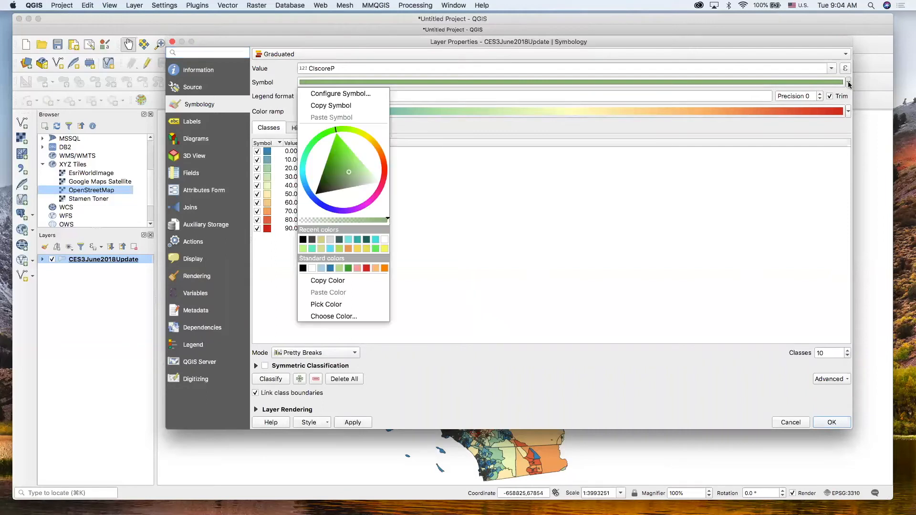
pyautogui.click(340, 94)
pyautogui.click(414, 144)
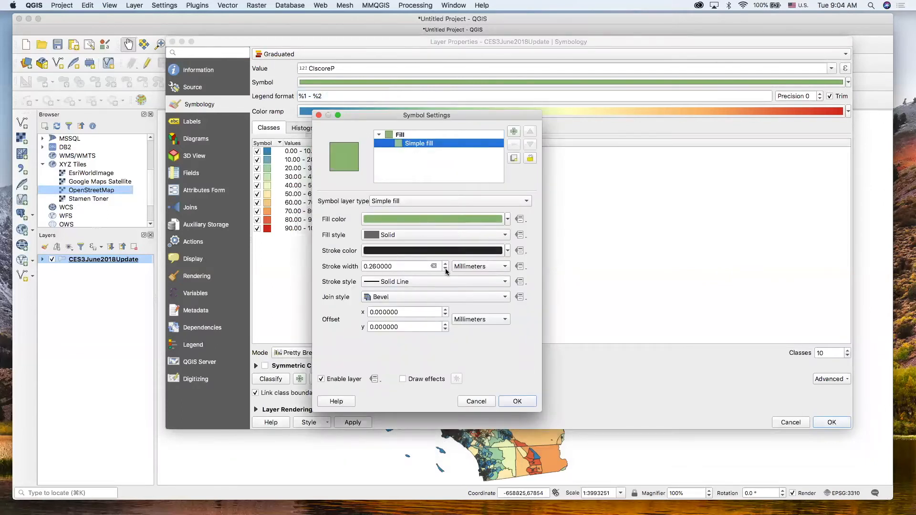
pyautogui.click(507, 251)
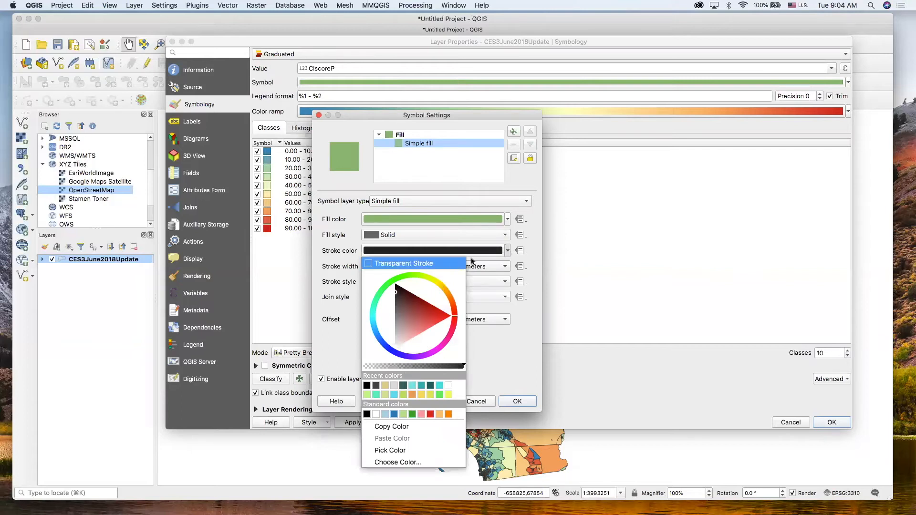
pyautogui.click(508, 254)
pyautogui.click(444, 264)
pyautogui.click(517, 401)
pyautogui.click(790, 422)
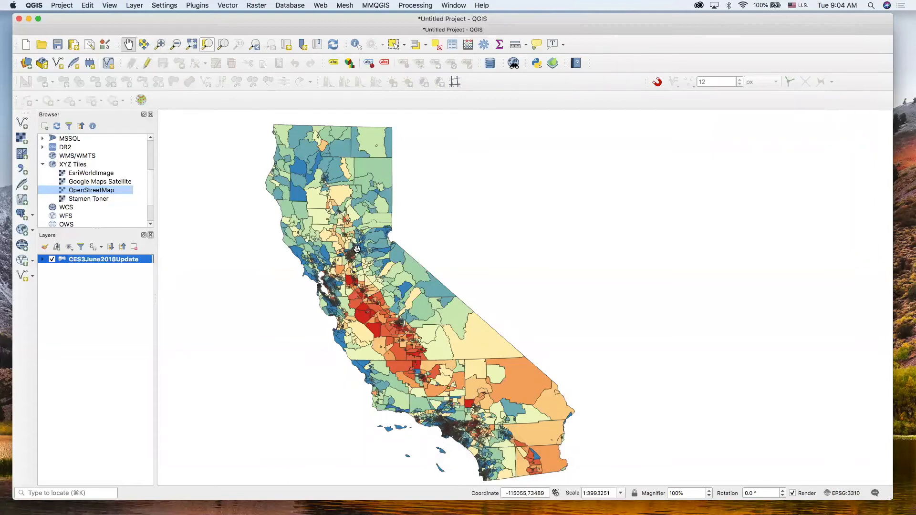
# Thin the tract outlines of CES3June2018Update by setting the simple fill's stroke width to 0.06 mm for all classes.
pyautogui.doubleClick(106, 260)
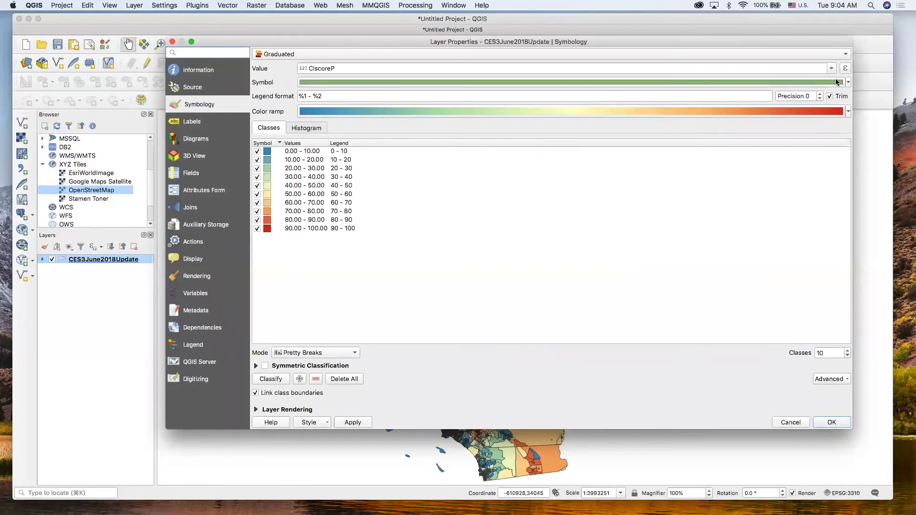
pyautogui.click(847, 82)
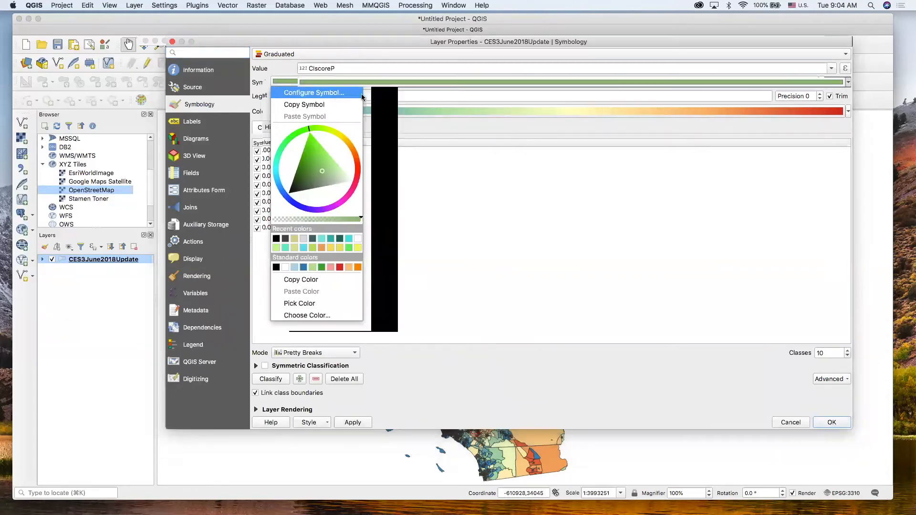
pyautogui.click(362, 94)
pyautogui.click(413, 144)
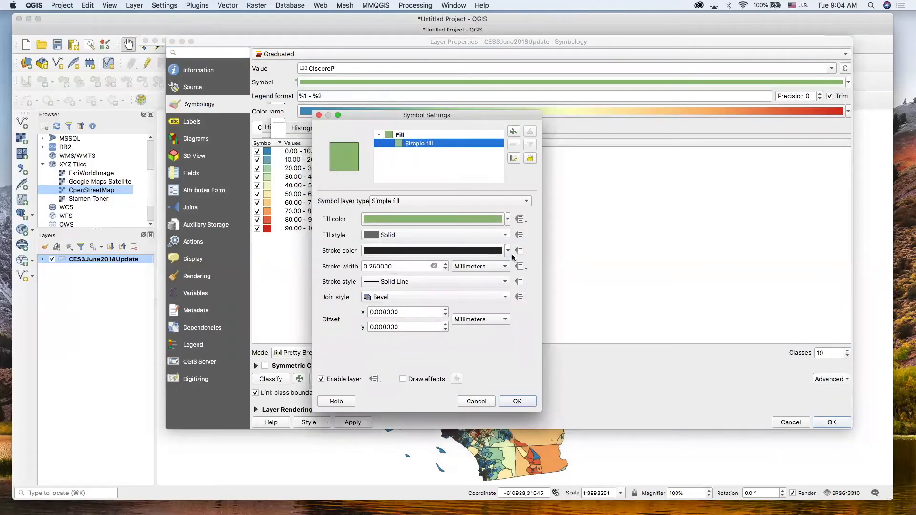
pyautogui.click(445, 270)
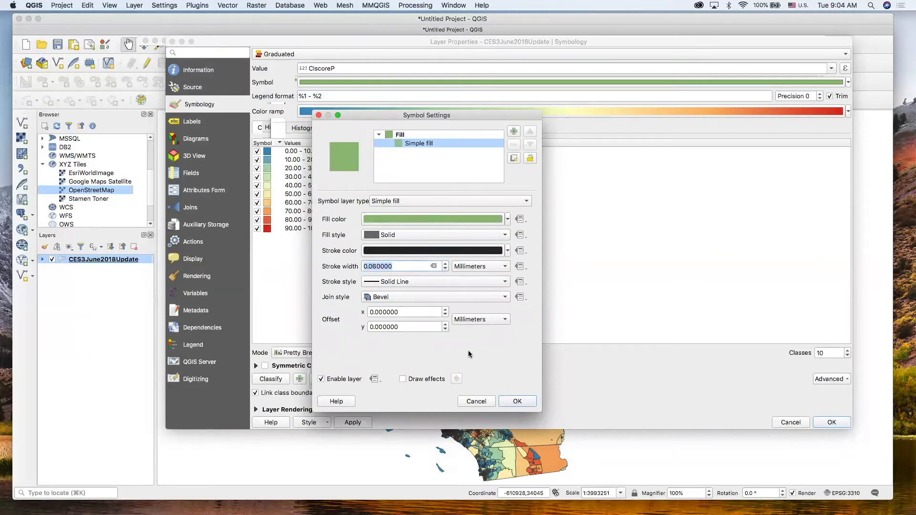
pyautogui.click(511, 400)
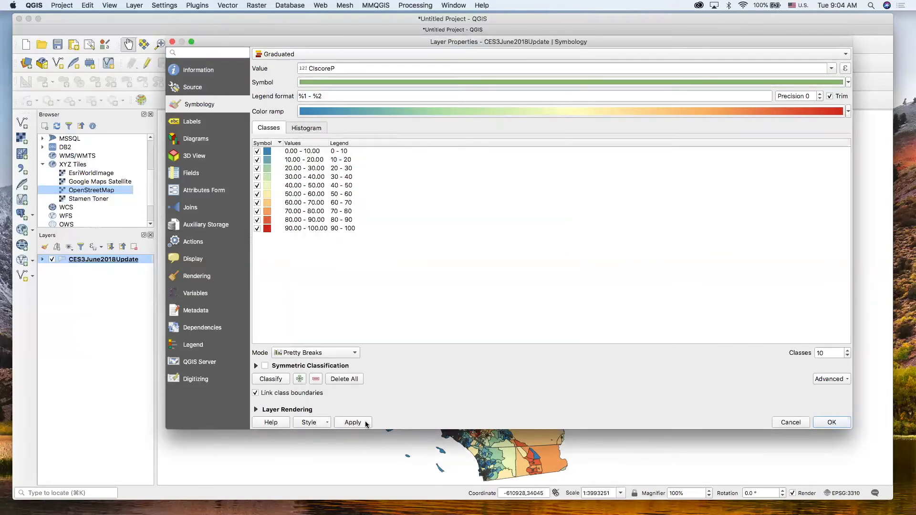
pyautogui.click(826, 419)
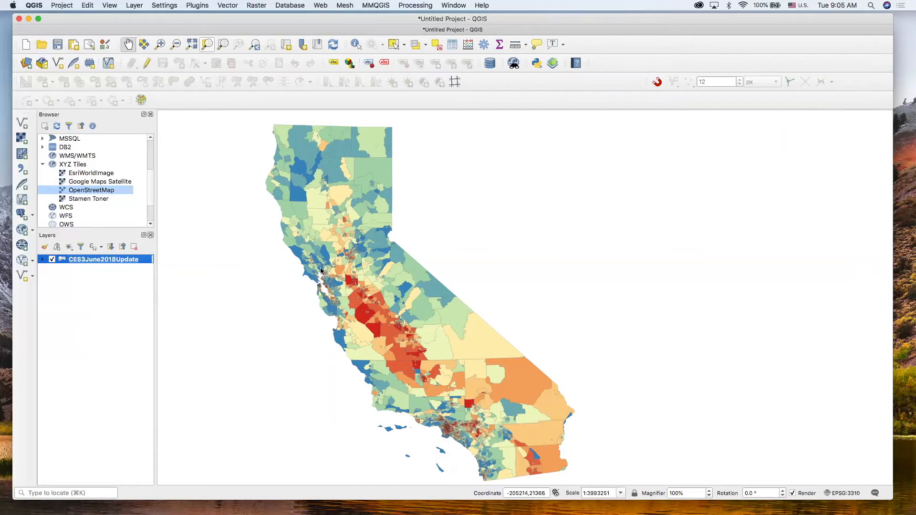
# Create a new print layout titled "Map 2 Choropleth Example".
pyautogui.click(61, 5)
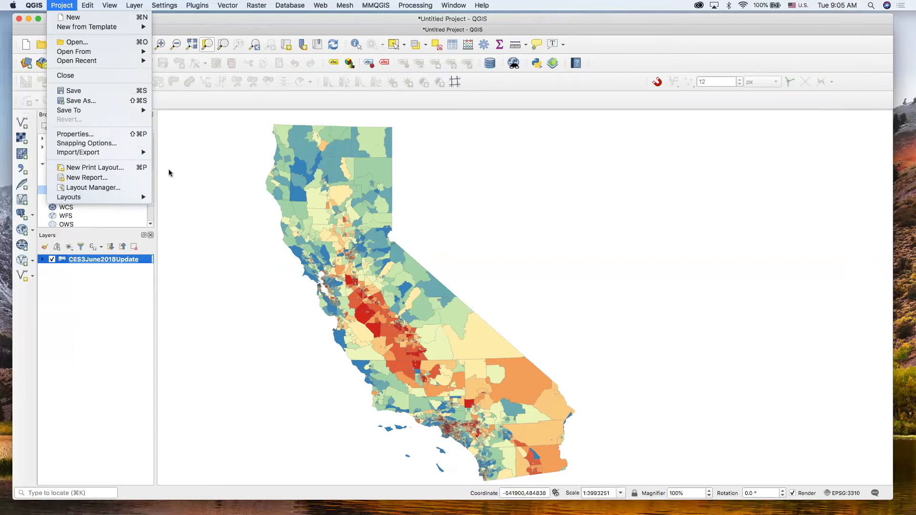
pyautogui.click(101, 169)
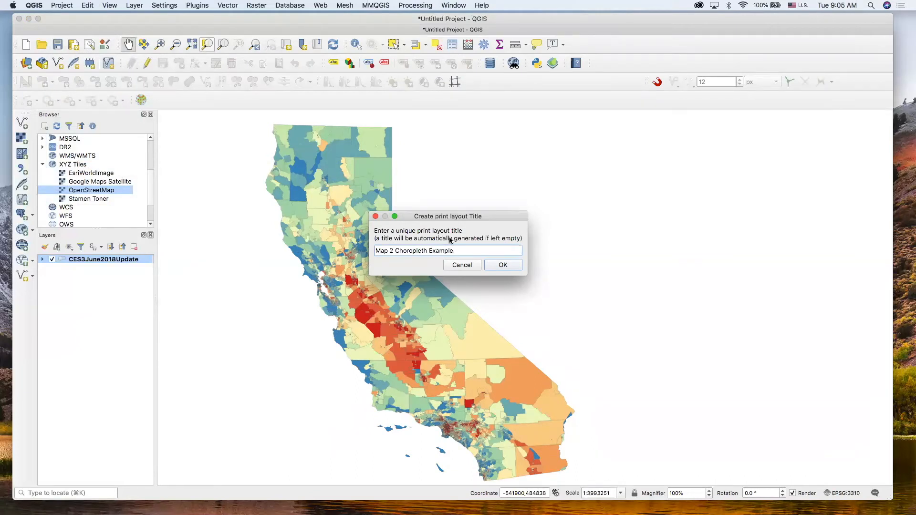
pyautogui.click(501, 266)
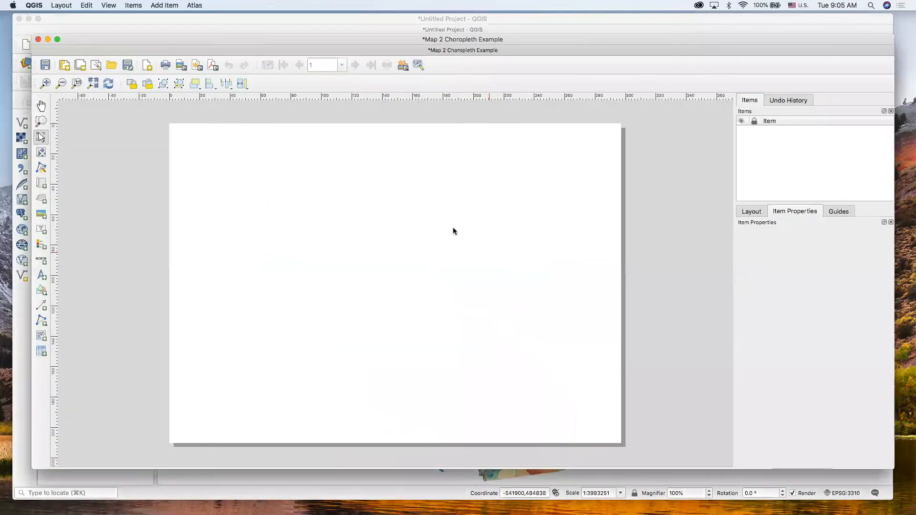
# Add a map about 198 mm wide and 187 mm high to the page's left side and set its scale to 8079242.
pyautogui.click(40, 183)
pyautogui.moveTo(200, 140); pyautogui.dragTo(501, 424)
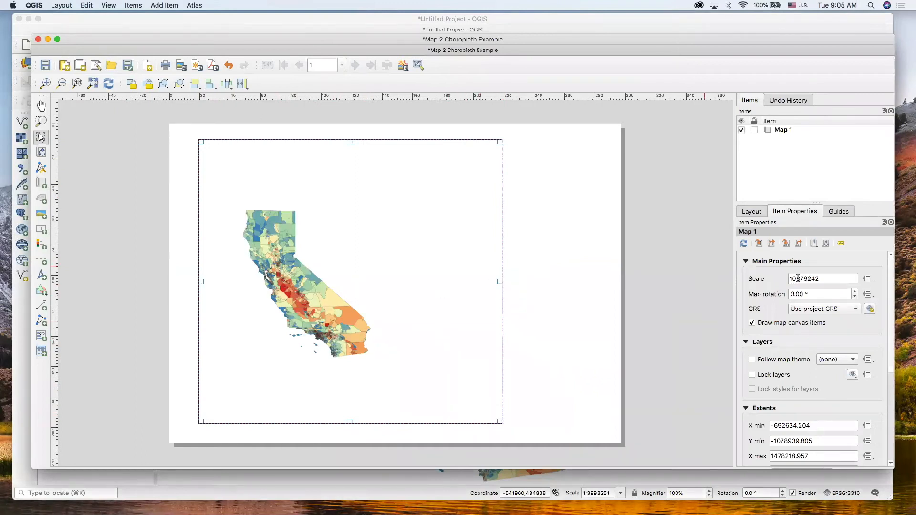
pyautogui.moveTo(799, 279); pyautogui.dragTo(788, 278)
pyautogui.write('90')
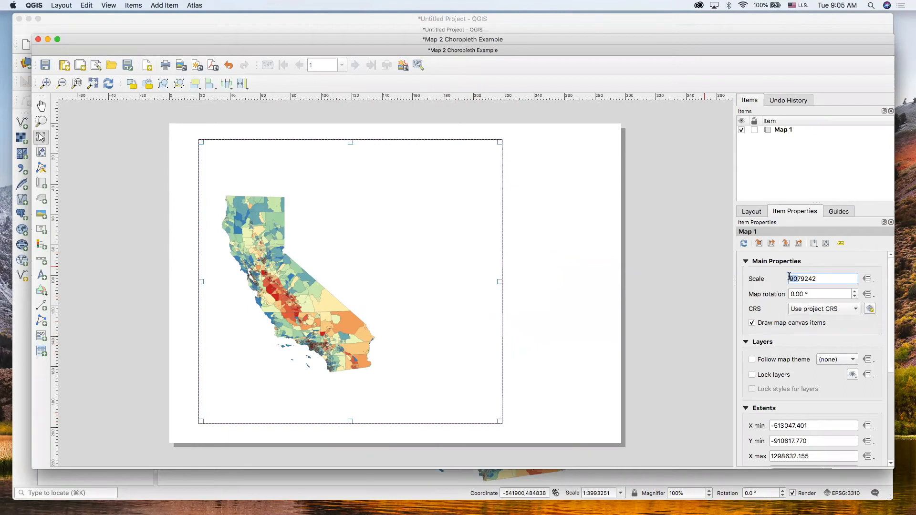
pyautogui.write('8')
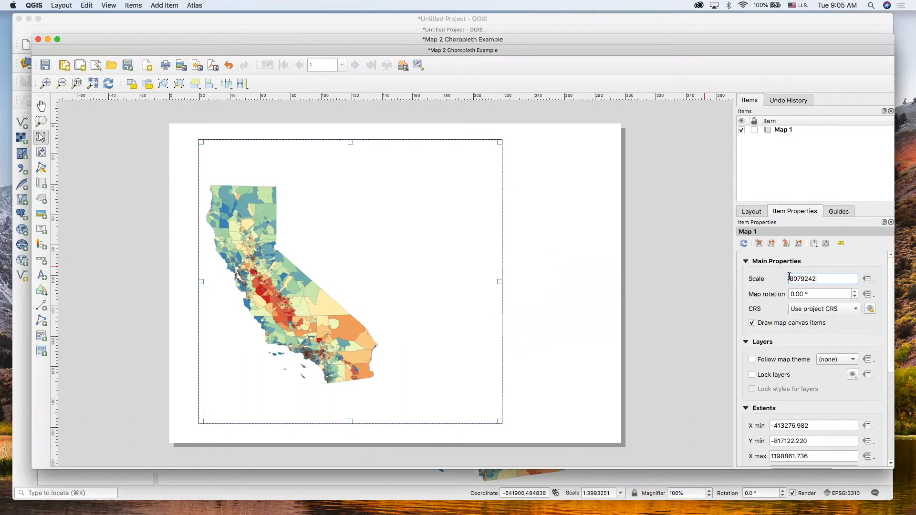
pyautogui.click(569, 252)
# Shift the map content inside its frame so California moves slightly east, away from the frame's left edge.
pyautogui.moveTo(270, 291); pyautogui.dragTo(276, 292)
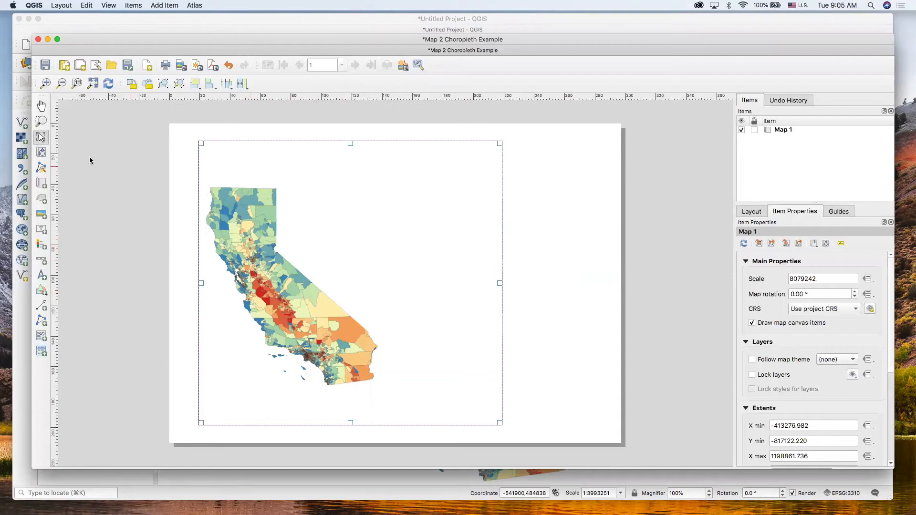
pyautogui.click(41, 153)
pyautogui.moveTo(310, 260)
pyautogui.mouseDown()
pyautogui.moveTo(400, 255)
pyautogui.moveTo(320, 267)
pyautogui.moveTo(292, 260)
pyautogui.mouseUp()
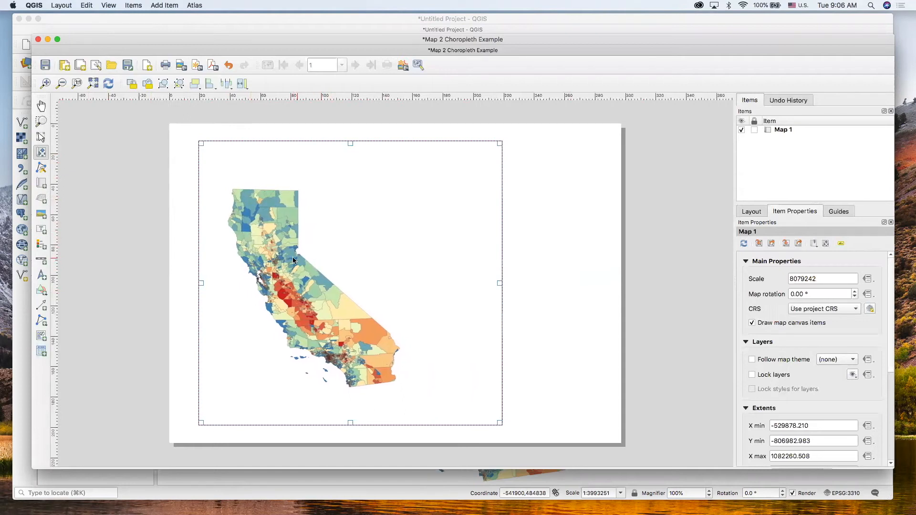
pyautogui.click(40, 138)
# Enlarge California in the layout map by setting the map scale to 7079242.
pyautogui.moveTo(796, 278); pyautogui.dragTo(784, 277)
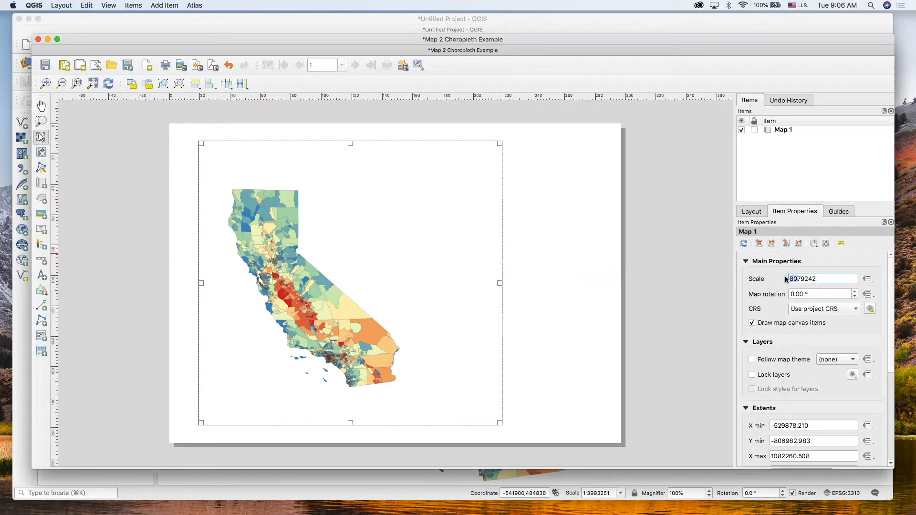
pyautogui.write('76')
pyautogui.press('Return')
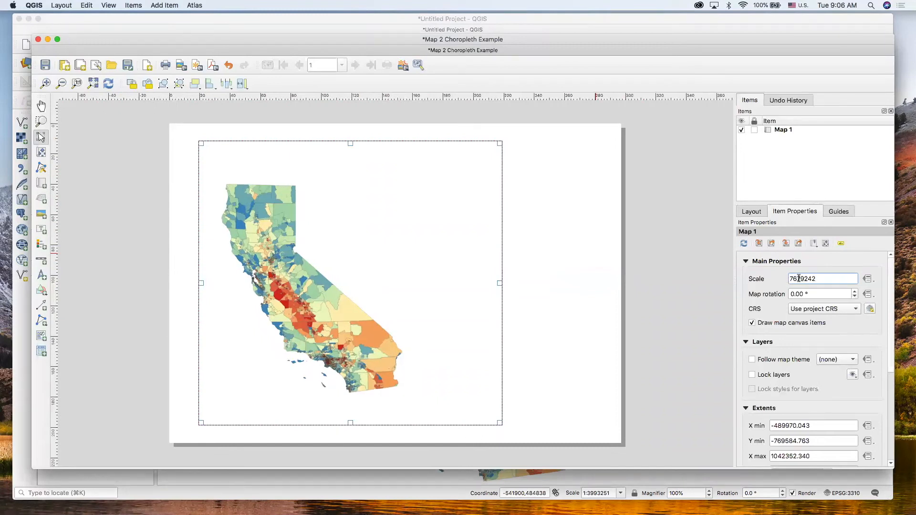
pyautogui.moveTo(795, 277); pyautogui.dragTo(788, 274)
pyautogui.write('70')
pyautogui.press('Return')
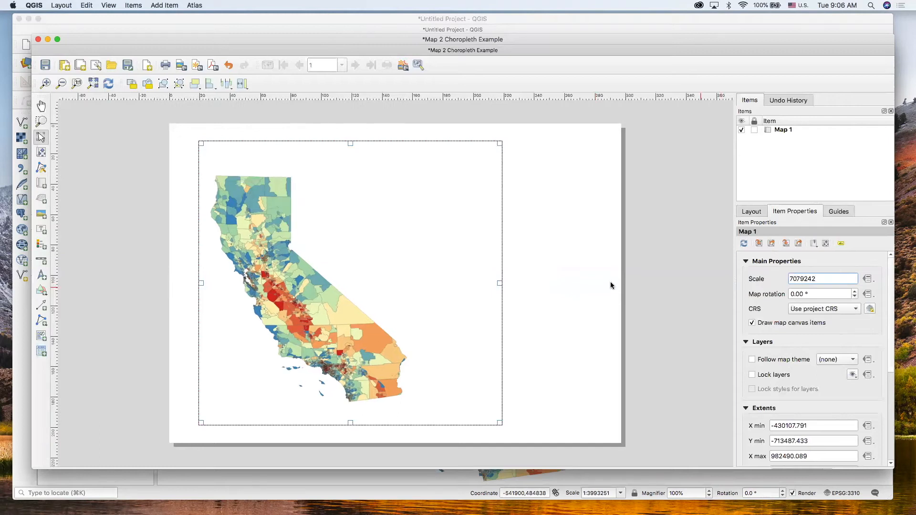
# Move the map frame about 23 mm to the right on the page.
pyautogui.click(543, 273)
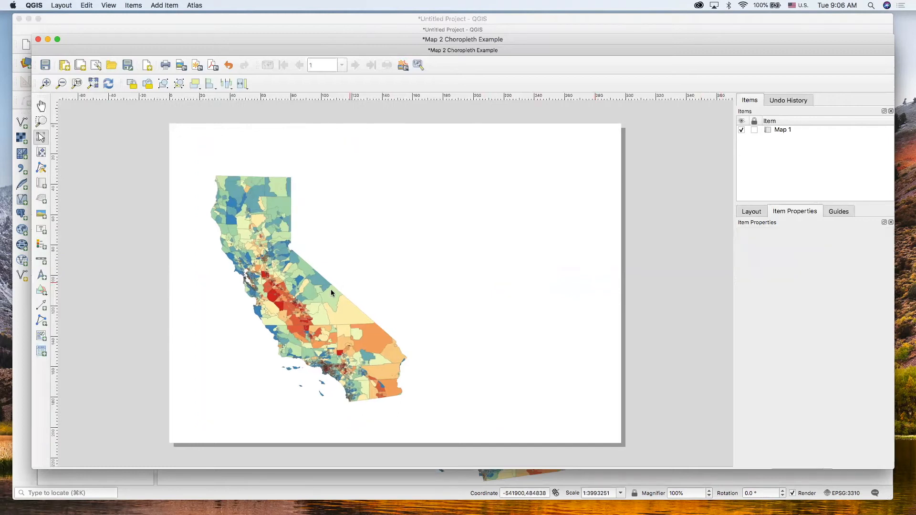
pyautogui.click(322, 288)
pyautogui.moveTo(323, 289); pyautogui.dragTo(358, 288)
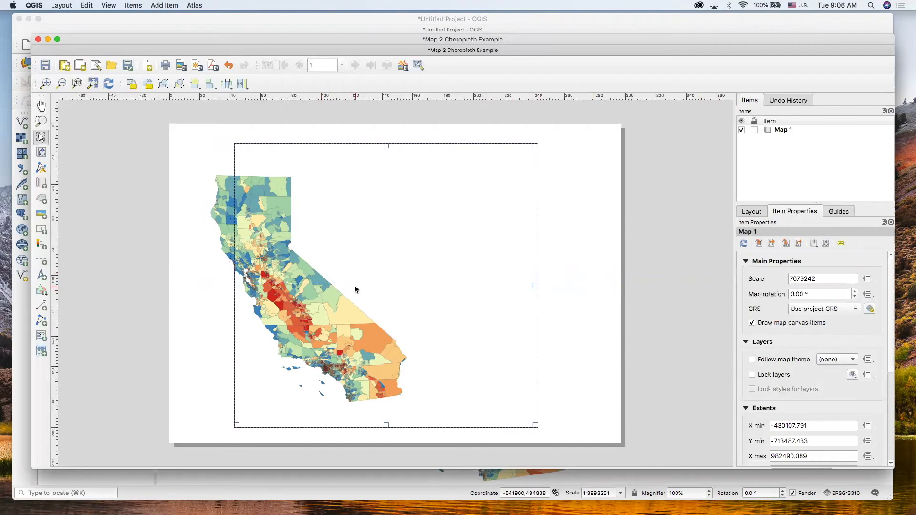
pyautogui.click(563, 280)
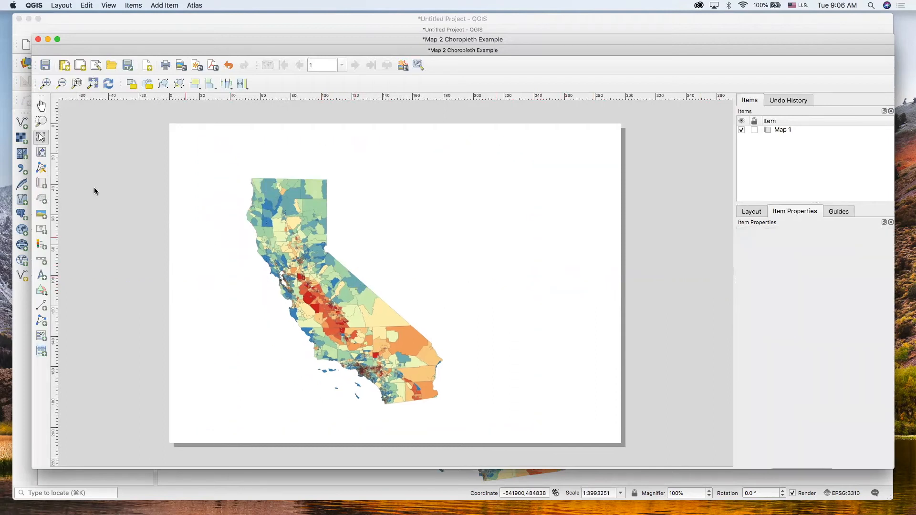
# Add a label about 107 mm by 41 mm northeast of California and set its text to "California Pollution Burden".
pyautogui.click(41, 229)
pyautogui.moveTo(351, 159); pyautogui.dragTo(513, 221)
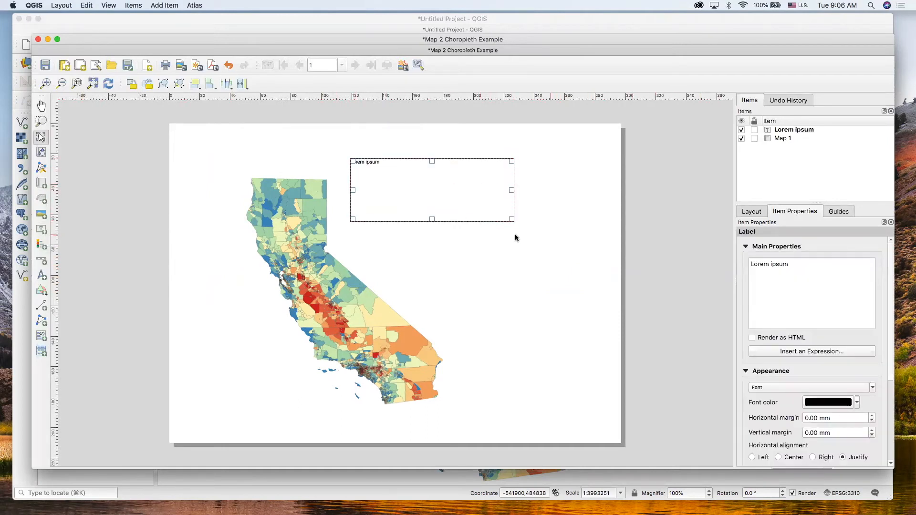
pyautogui.click(604, 262)
pyautogui.click(357, 165)
pyautogui.click(794, 132)
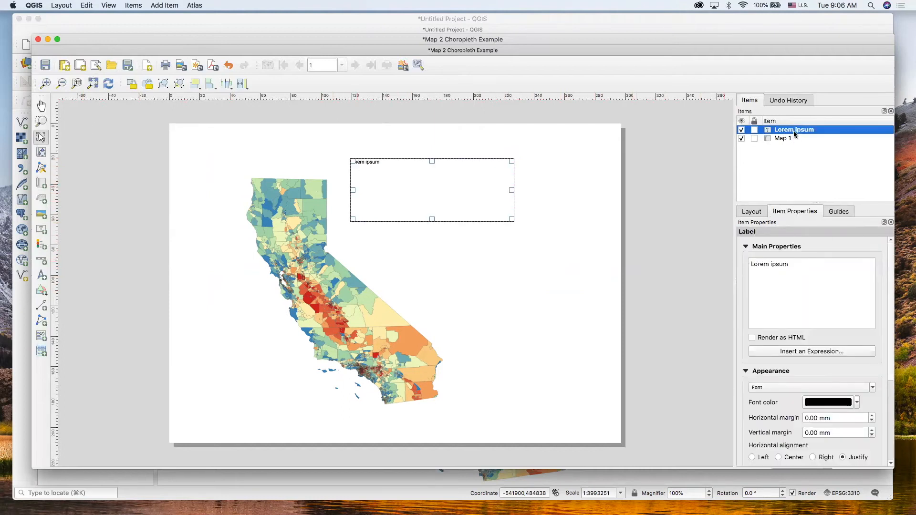
pyautogui.click(791, 263)
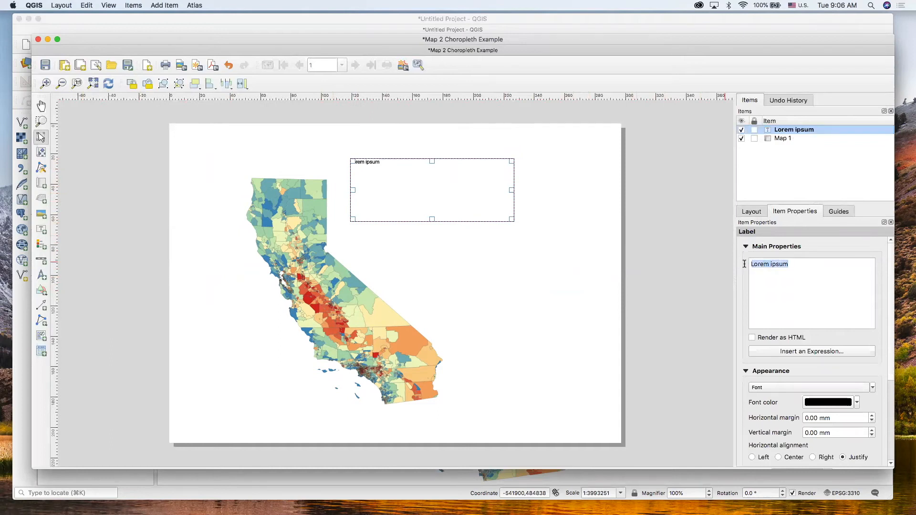
pyautogui.moveTo(801, 263); pyautogui.dragTo(758, 263)
pyautogui.write('California P')
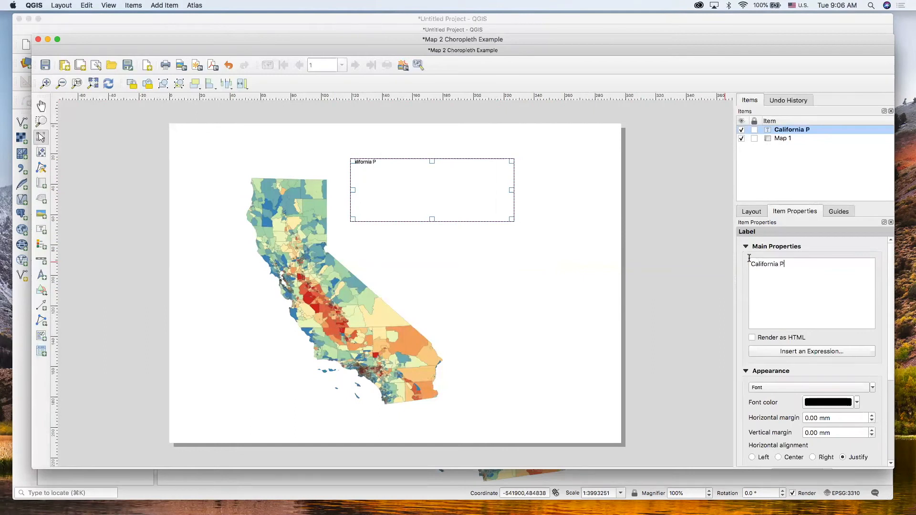
pyautogui.write('ollution Burden')
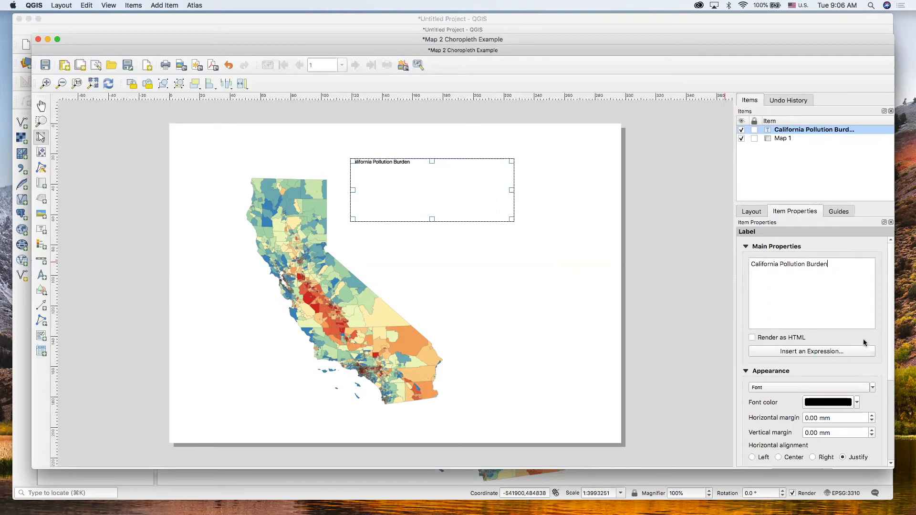
# Change the title label's font to the first of the recently used fonts.
pyautogui.click(874, 385)
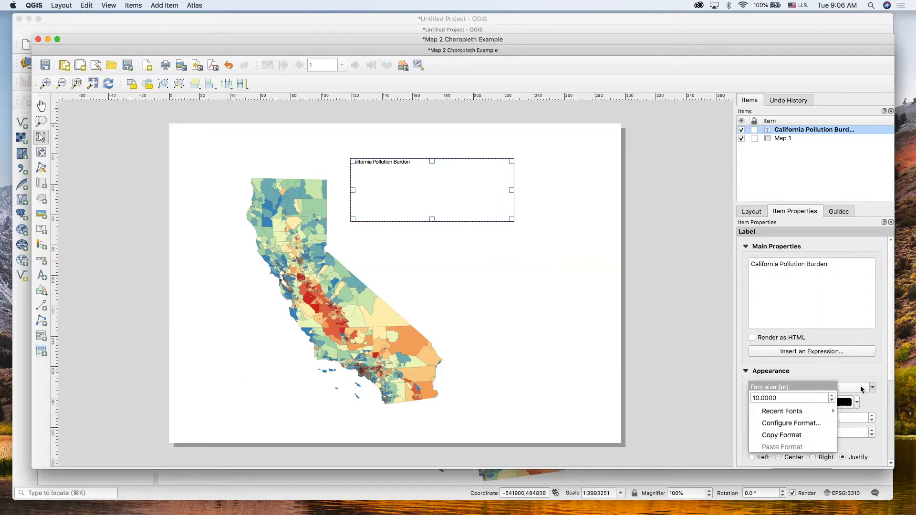
pyautogui.click(879, 379)
pyautogui.scroll(-5, 881, 370)
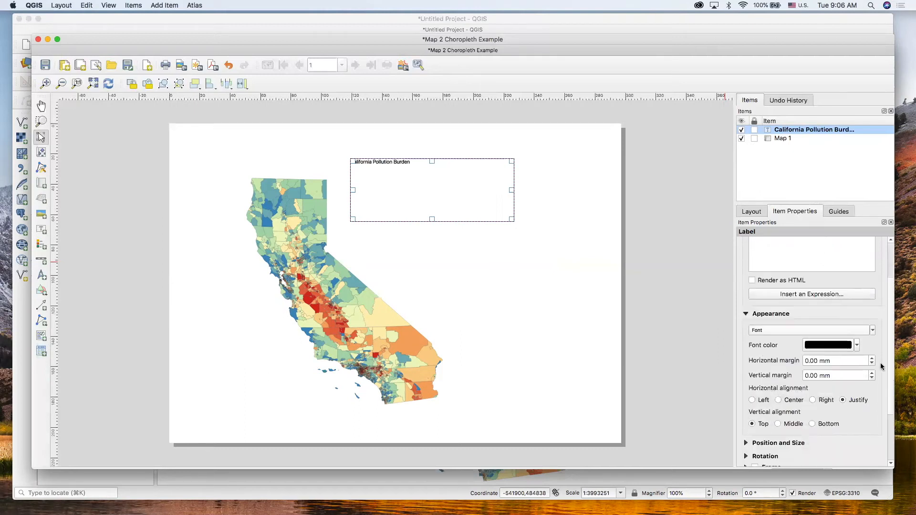
pyautogui.click(793, 131)
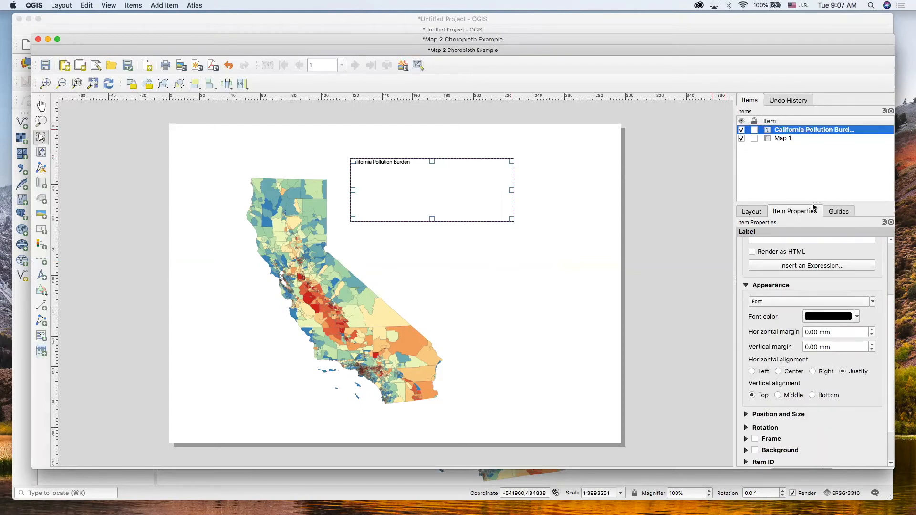
pyautogui.click(874, 303)
pyautogui.moveTo(827, 324)
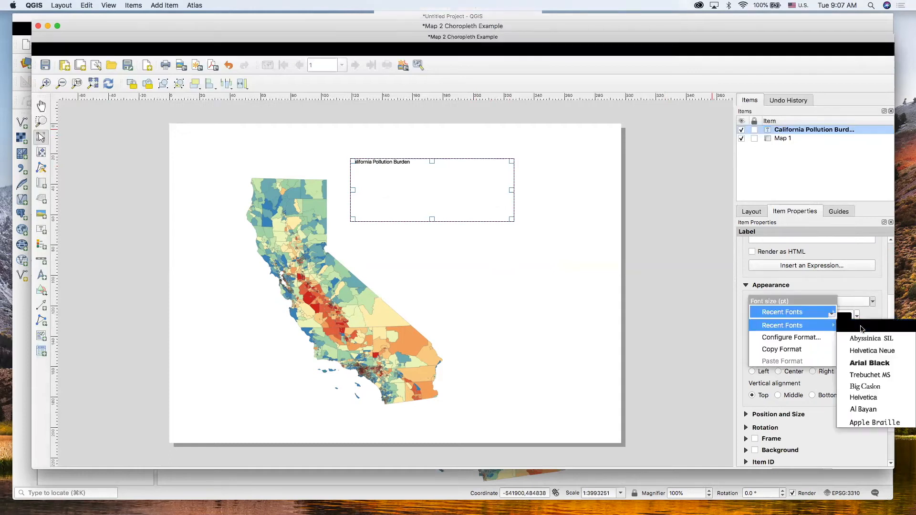
pyautogui.click(861, 328)
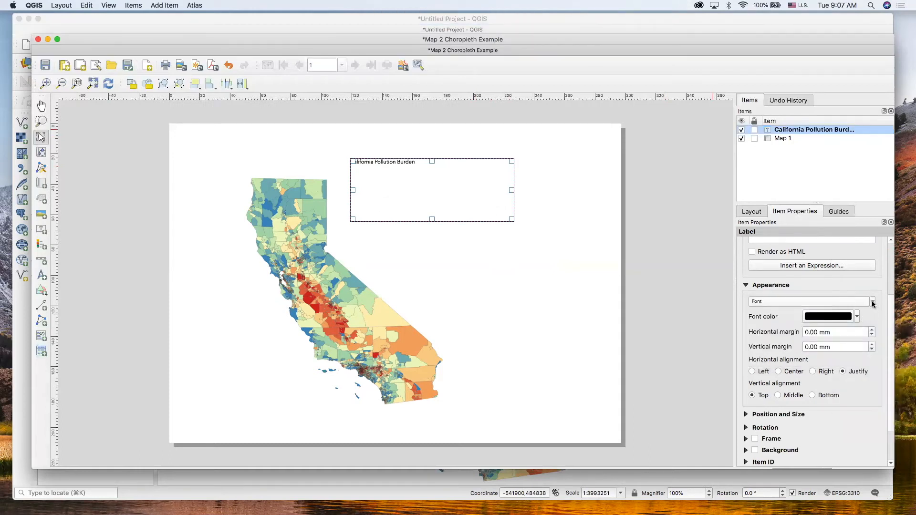
# Set the title label's font size to 28 pt.
pyautogui.click(873, 303)
pyautogui.click(832, 310)
pyautogui.click(832, 310)
pyautogui.moveTo(831, 310); pyautogui.dragTo(832, 310)
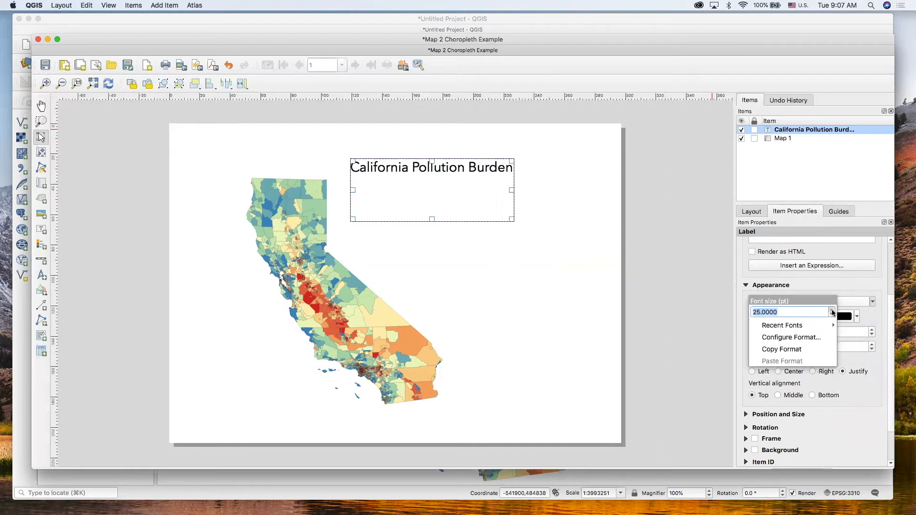
pyautogui.click(832, 311)
pyautogui.click(832, 310)
pyautogui.click(832, 311)
pyautogui.click(832, 311)
pyautogui.click(832, 315)
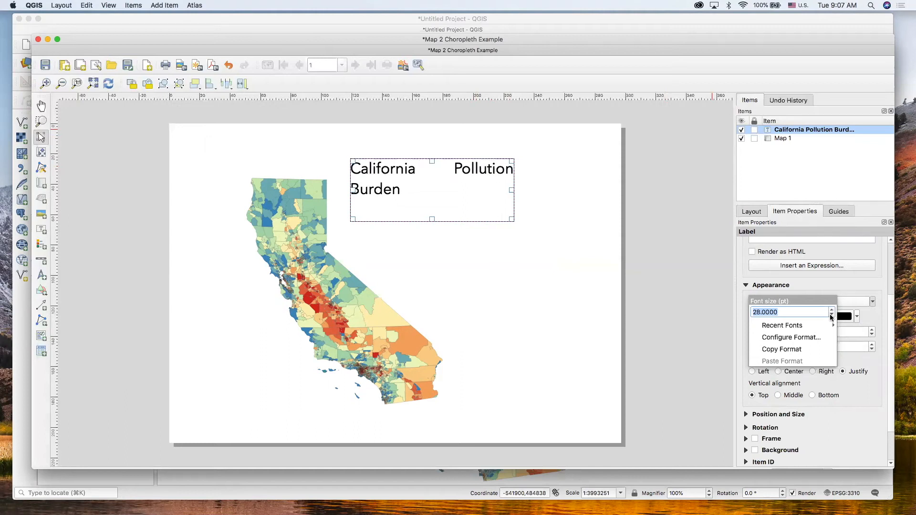
pyautogui.click(881, 320)
# Align the title text horizontally to the left and append "(2018)" so it reads "California Pollution Burden (2018)".
pyautogui.click(751, 371)
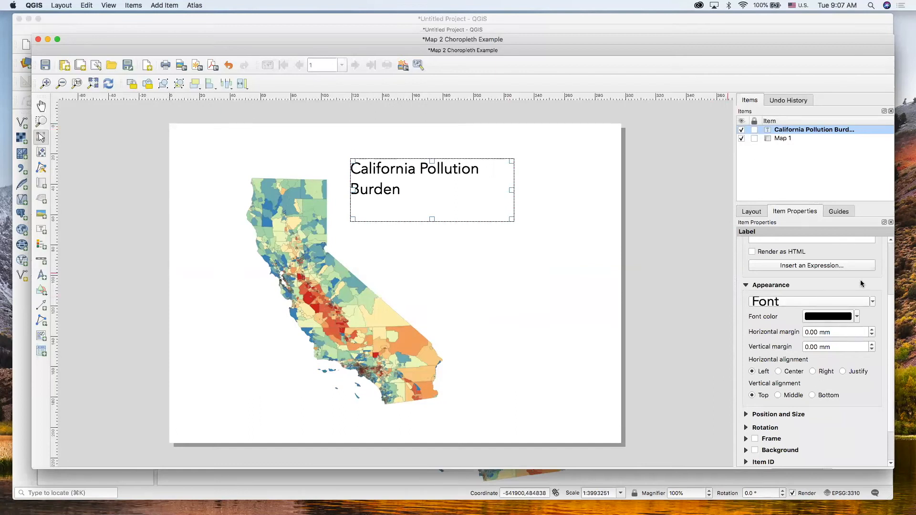
pyautogui.scroll(3, 861, 285)
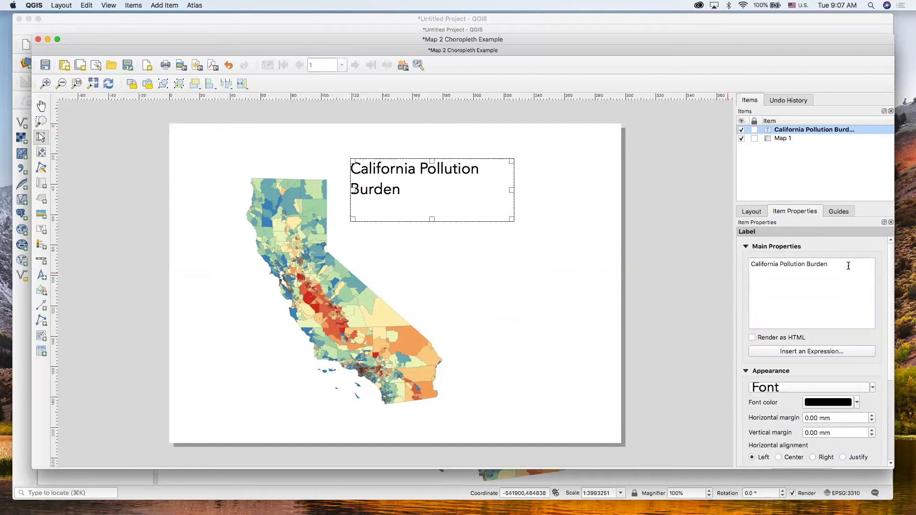
pyautogui.write('(2018')
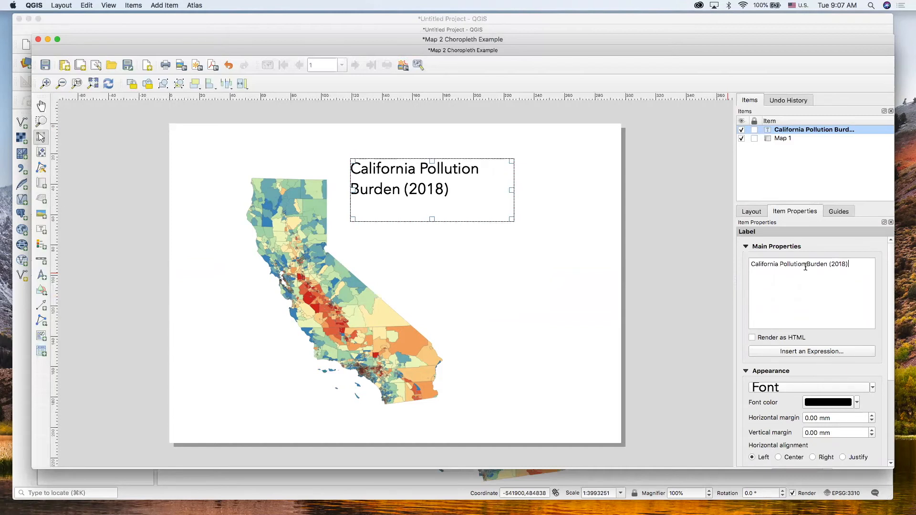
# Move the title label about 8 mm down the page and widen its box to about 120 mm.
pyautogui.click(435, 180)
pyautogui.moveTo(435, 170)
pyautogui.mouseDown()
pyautogui.moveTo(437, 193)
pyautogui.moveTo(434, 182)
pyautogui.mouseUp()
pyautogui.click(567, 236)
pyautogui.click(435, 190)
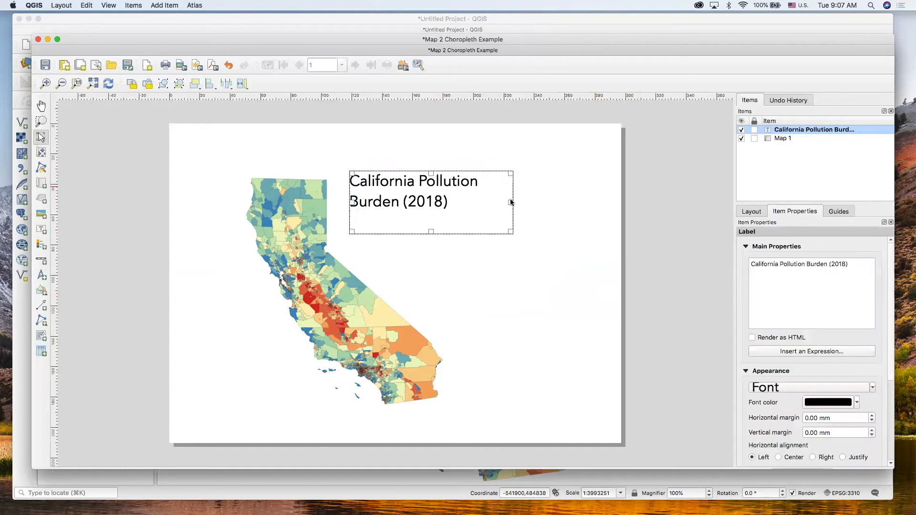
pyautogui.moveTo(510, 200); pyautogui.dragTo(529, 205)
pyautogui.moveTo(473, 199); pyautogui.dragTo(472, 204)
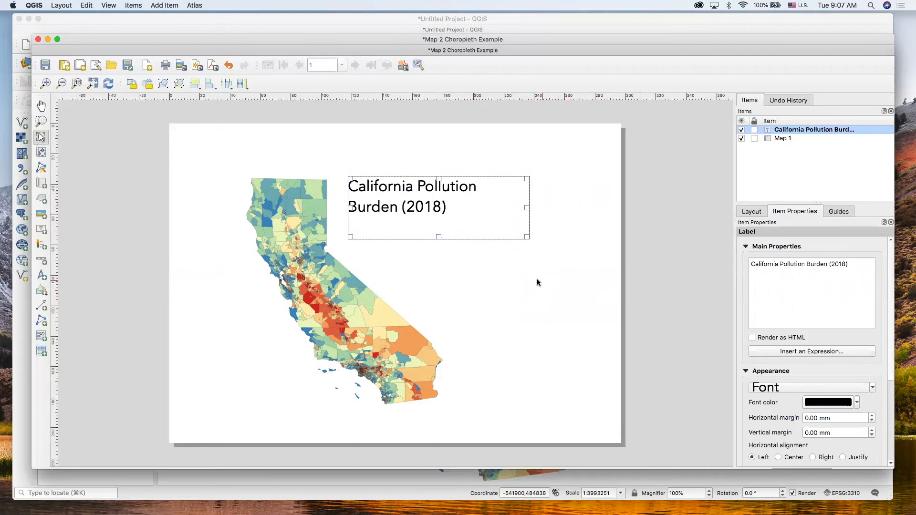
pyautogui.moveTo(594, 275); pyautogui.dragTo(597, 234)
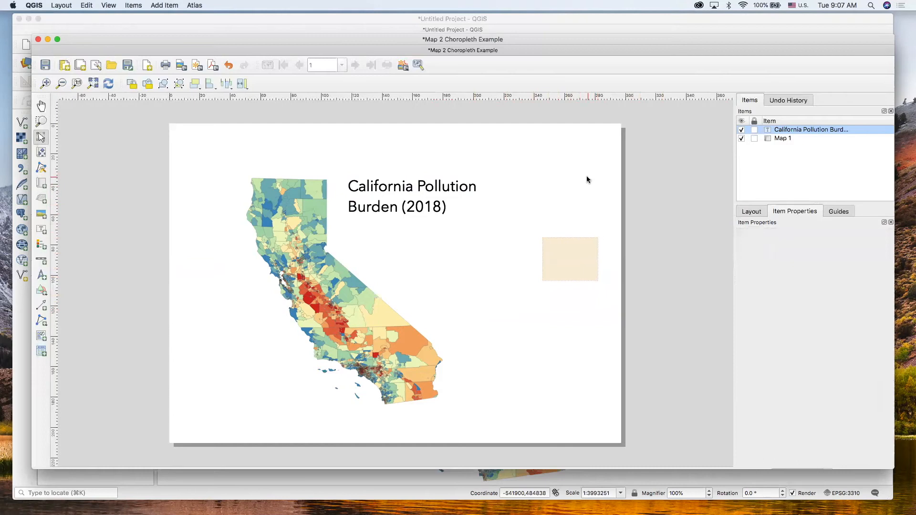
pyautogui.press('super+z')
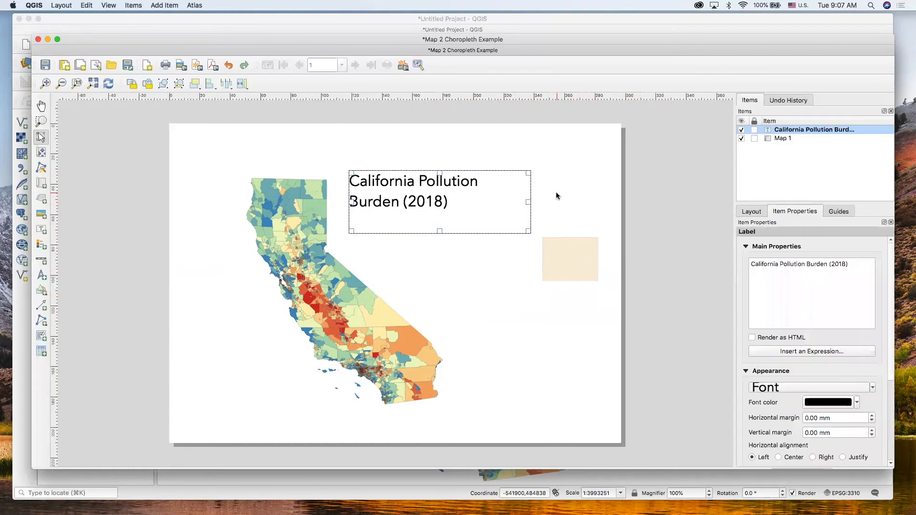
pyautogui.click(583, 173)
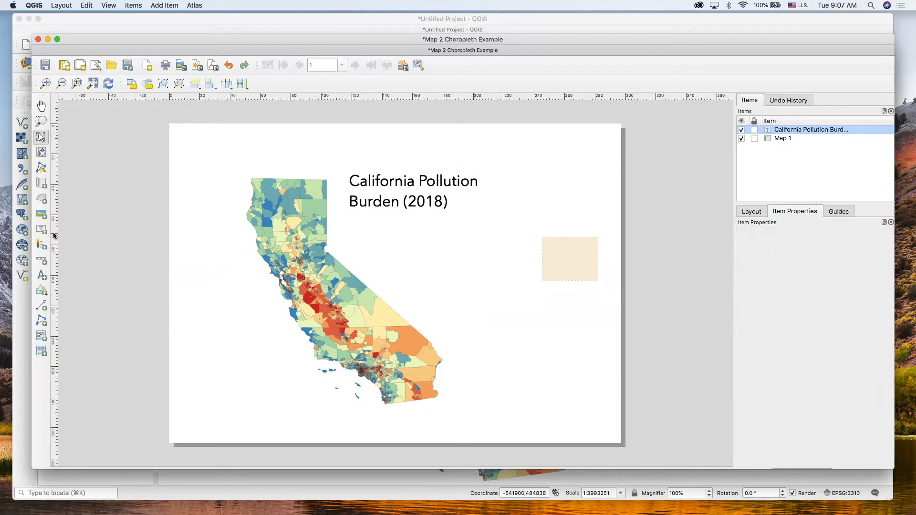
# Add a legend for Map 1 beneath the title, beside the California map, and select it for editing.
pyautogui.click(41, 244)
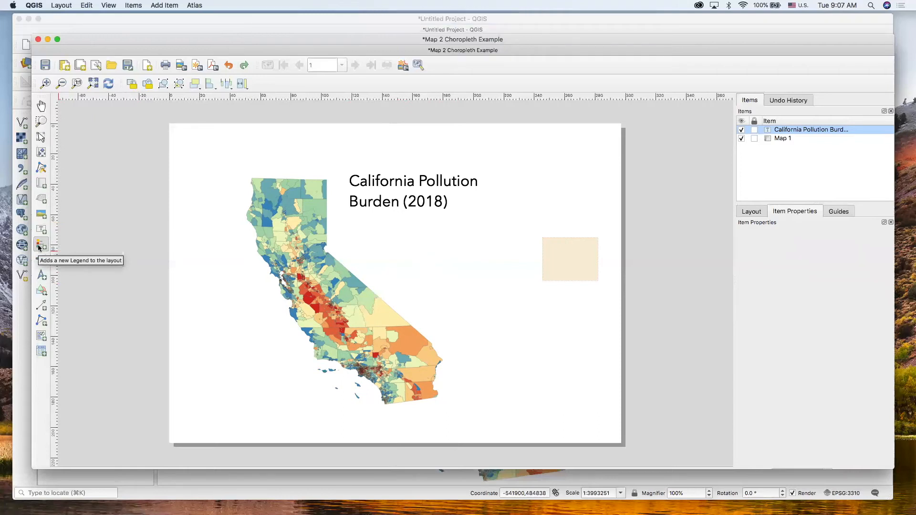
pyautogui.moveTo(395, 218); pyautogui.dragTo(457, 264)
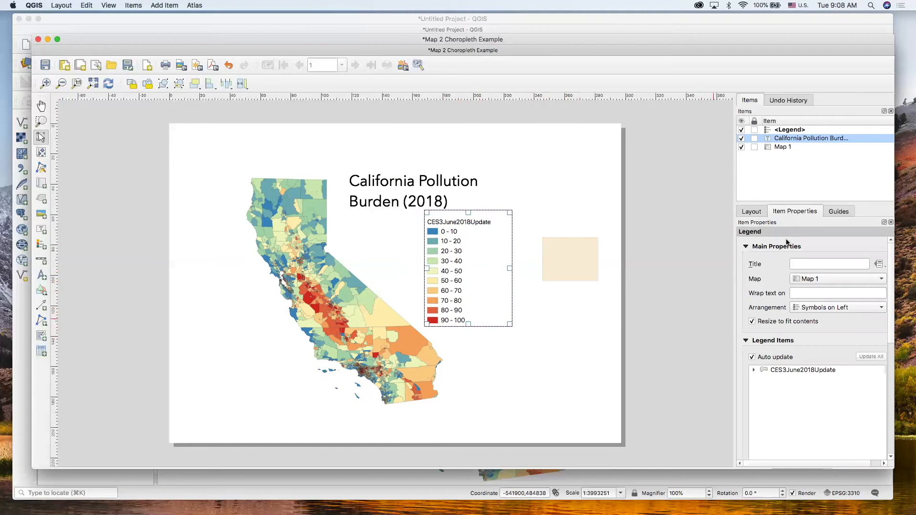
pyautogui.click(800, 130)
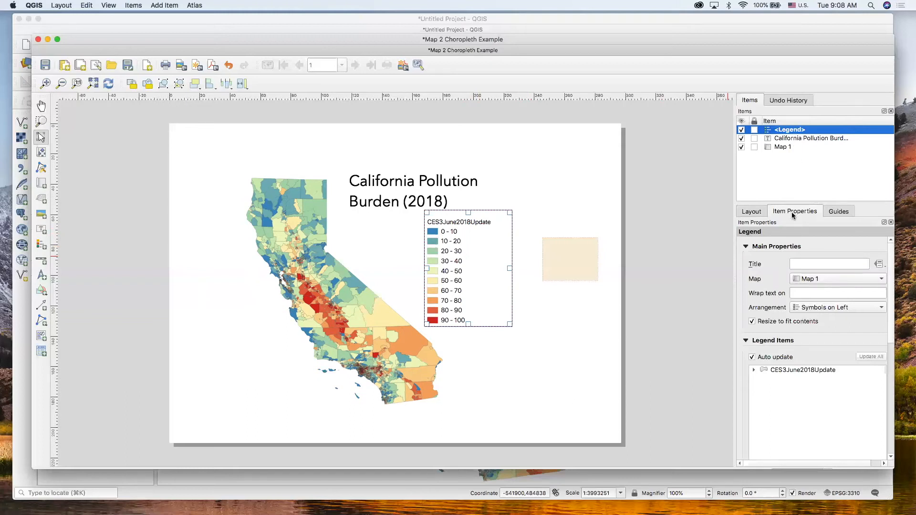
# Turn off automatic updating of the legend items and expand the CES3June2018Update layer to list its classes.
pyautogui.scroll(-5, 806, 338)
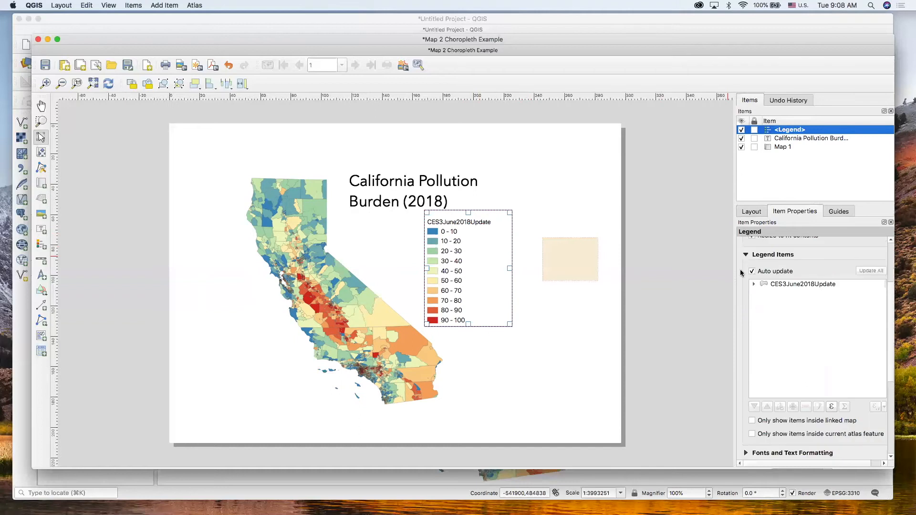
pyautogui.click(752, 271)
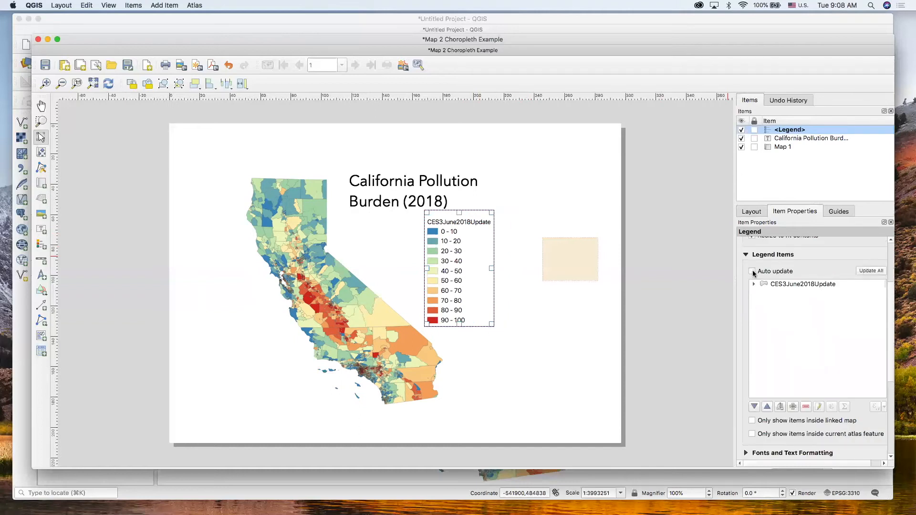
pyautogui.click(754, 283)
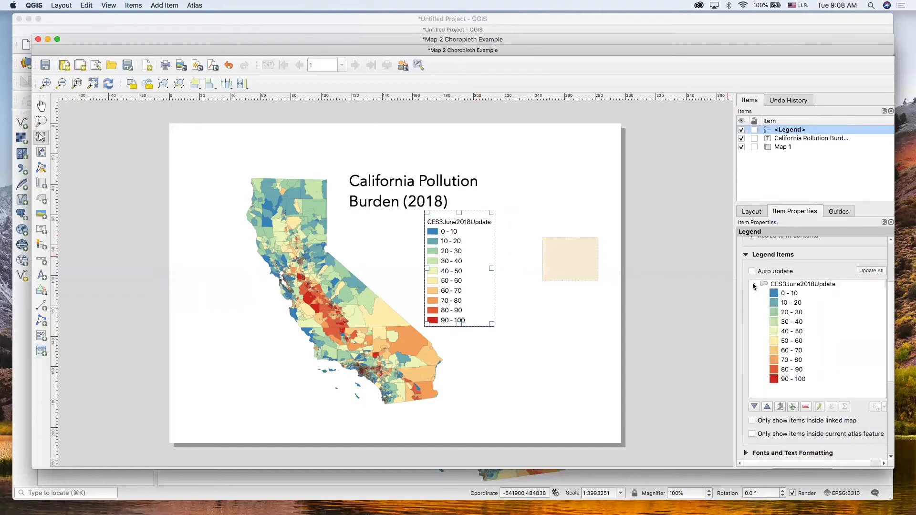
pyautogui.click(754, 284)
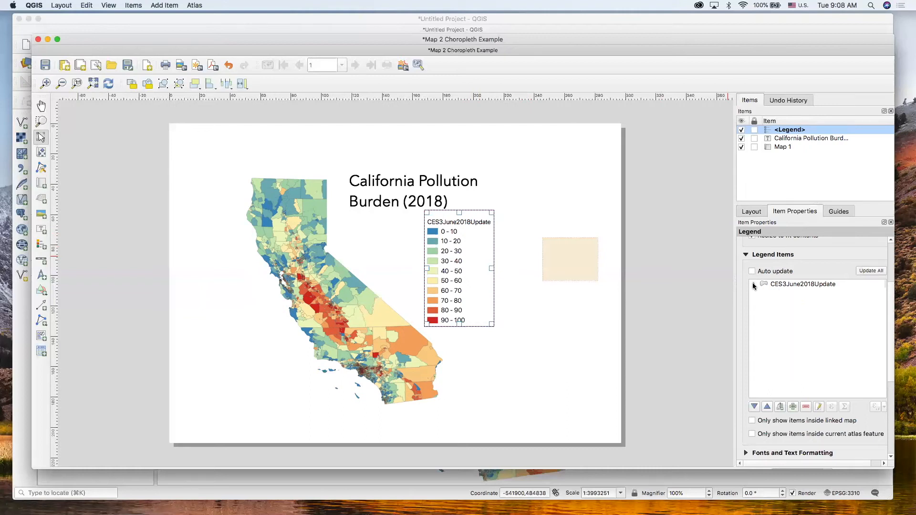
pyautogui.click(754, 284)
# Hide the CES3June2018Update layer name in the legend so that only the class entries are shown.
pyautogui.click(797, 284)
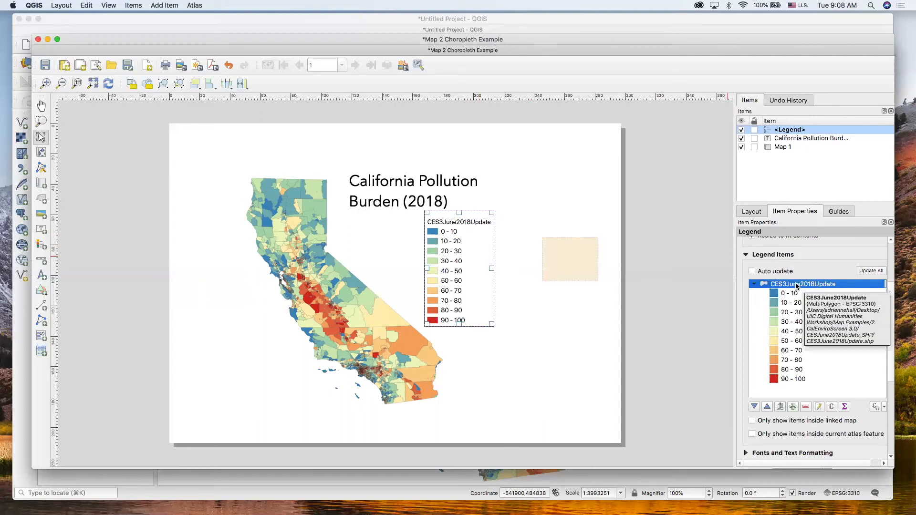
pyautogui.doubleClick(797, 285)
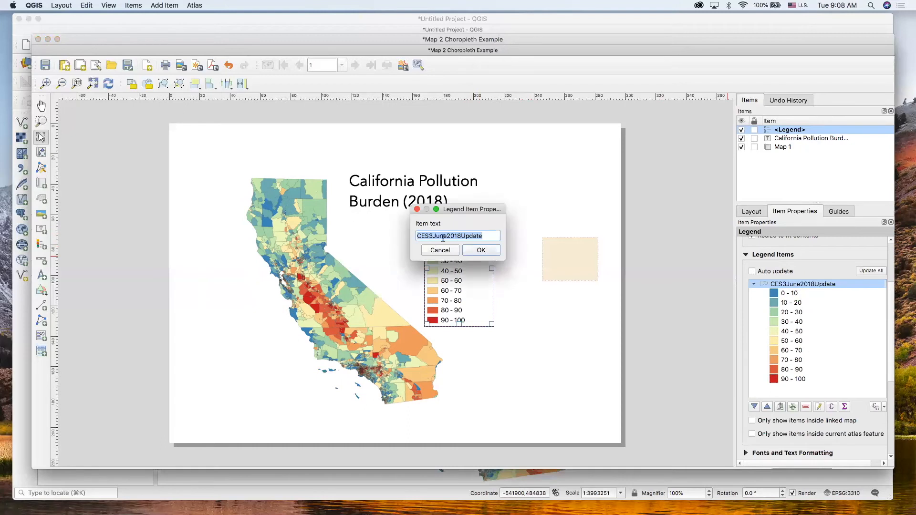
pyautogui.click(448, 251)
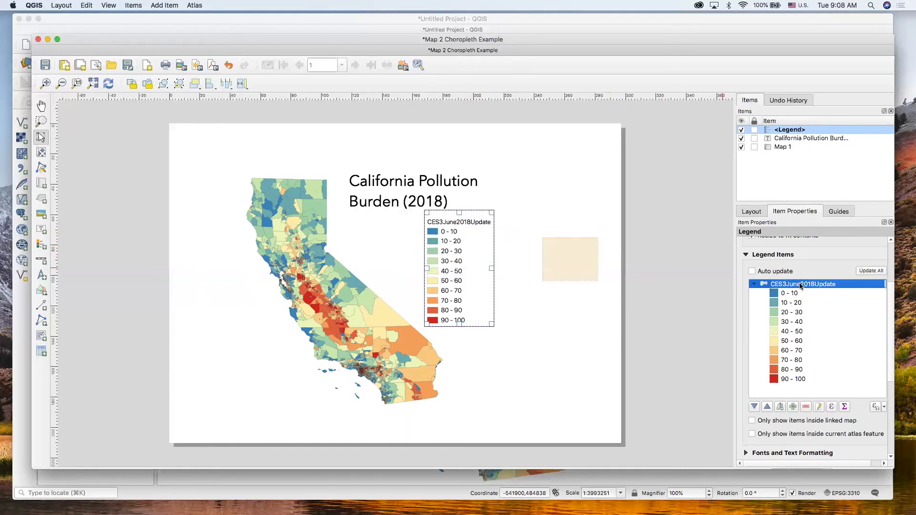
pyautogui.rightClick(799, 279)
pyautogui.click(816, 292)
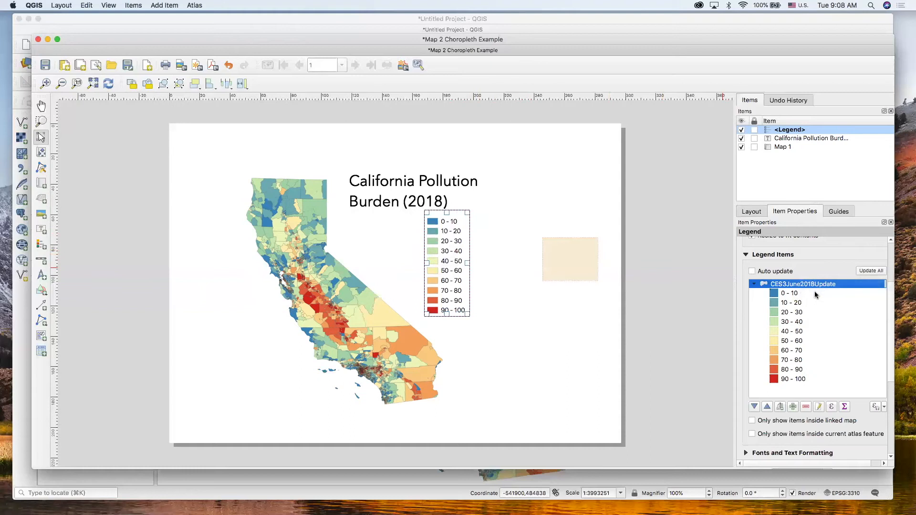
# Relabel the first two legend classes as "0 - 10%" and "10 - 20%".
pyautogui.click(798, 295)
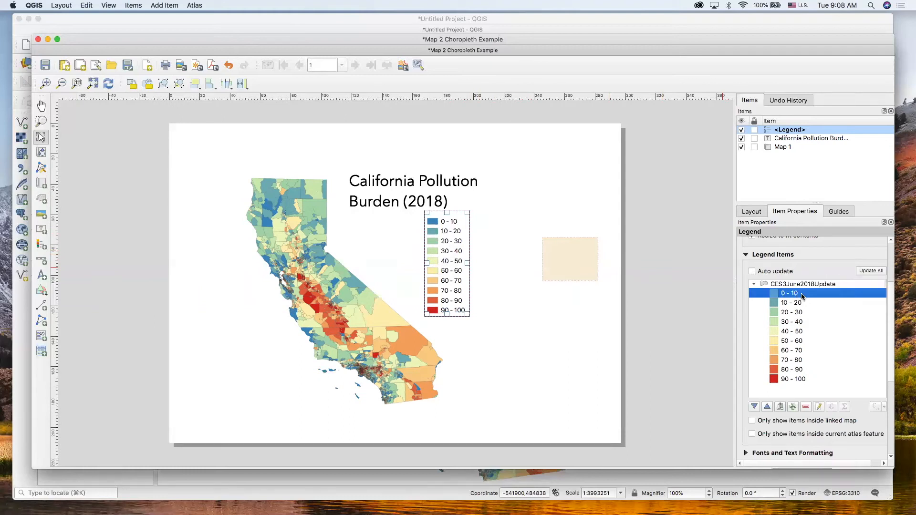
pyautogui.doubleClick(805, 297)
pyautogui.click(488, 235)
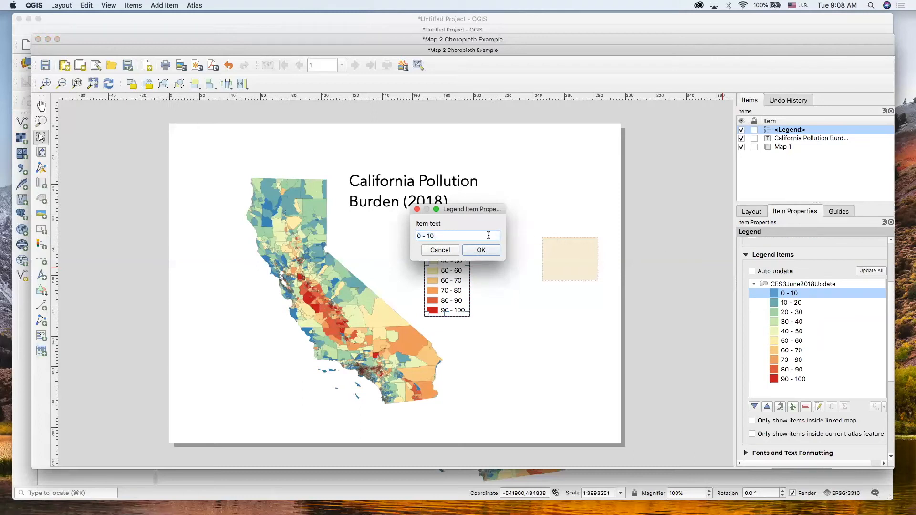
pyautogui.write('%')
pyautogui.click(490, 251)
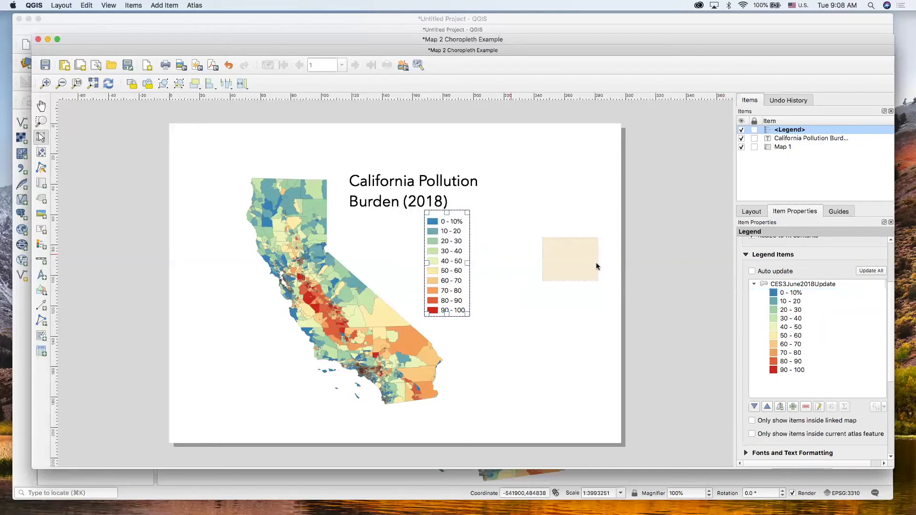
pyautogui.doubleClick(790, 301)
pyautogui.click(448, 236)
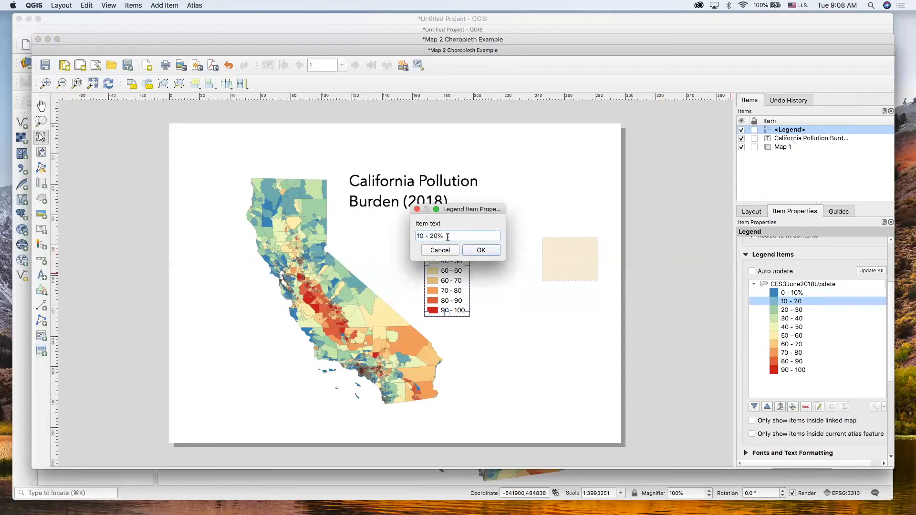
pyautogui.click(491, 251)
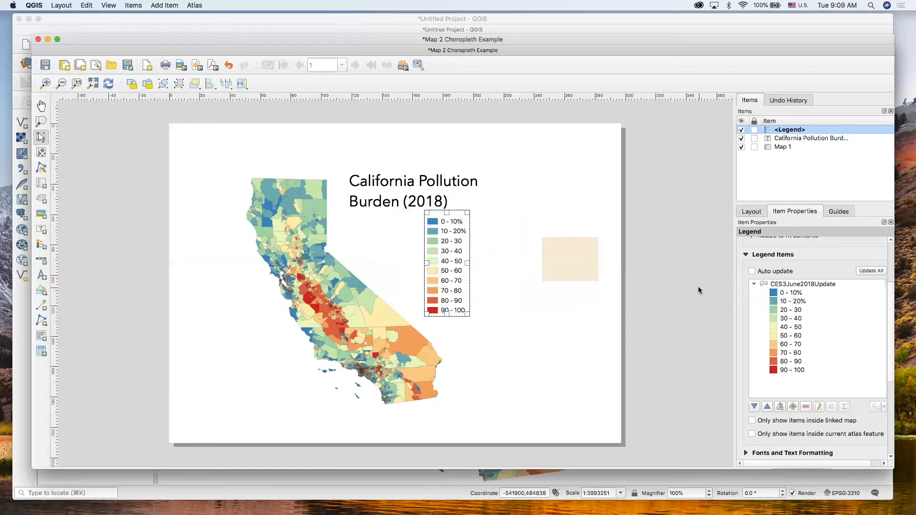
# Add percent signs to the third and fourth legend classes, making them "20 - 30%" and "30 - 40%".
pyautogui.doubleClick(792, 310)
pyautogui.click(447, 235)
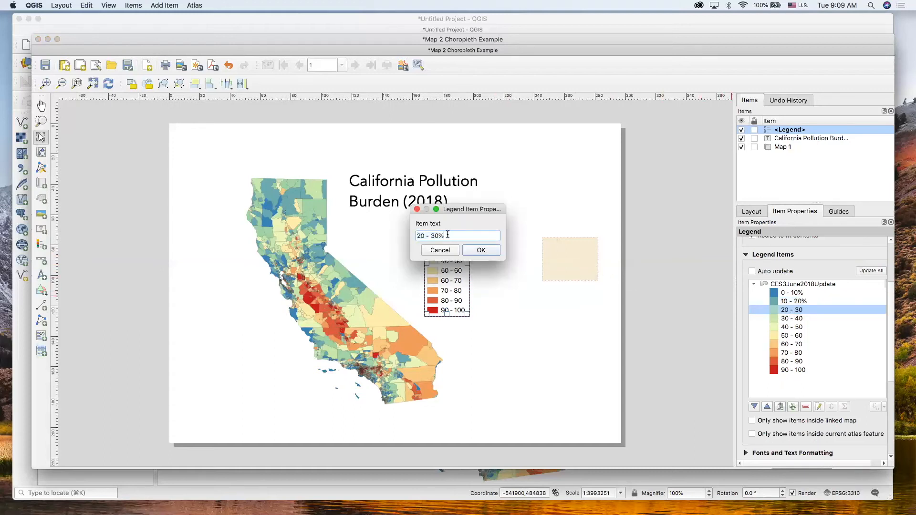
pyautogui.click(473, 250)
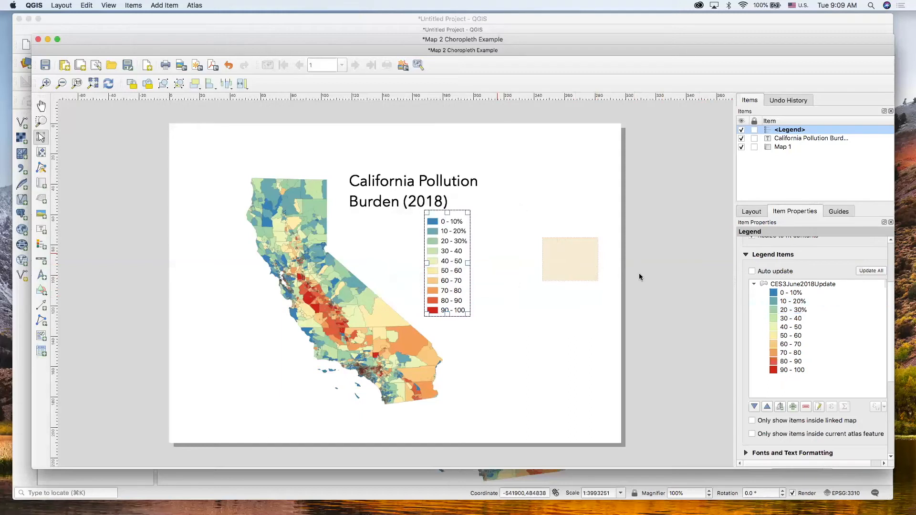
pyautogui.doubleClick(792, 320)
pyautogui.click(442, 236)
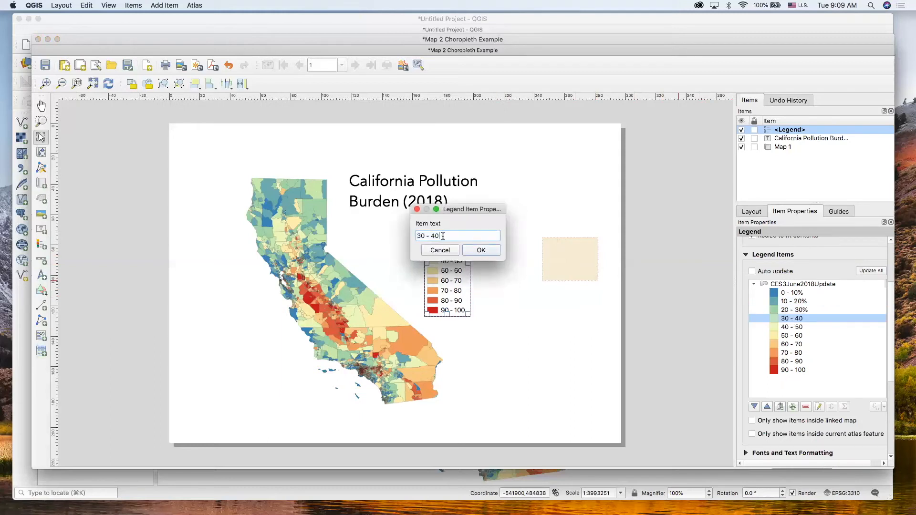
pyautogui.click(481, 250)
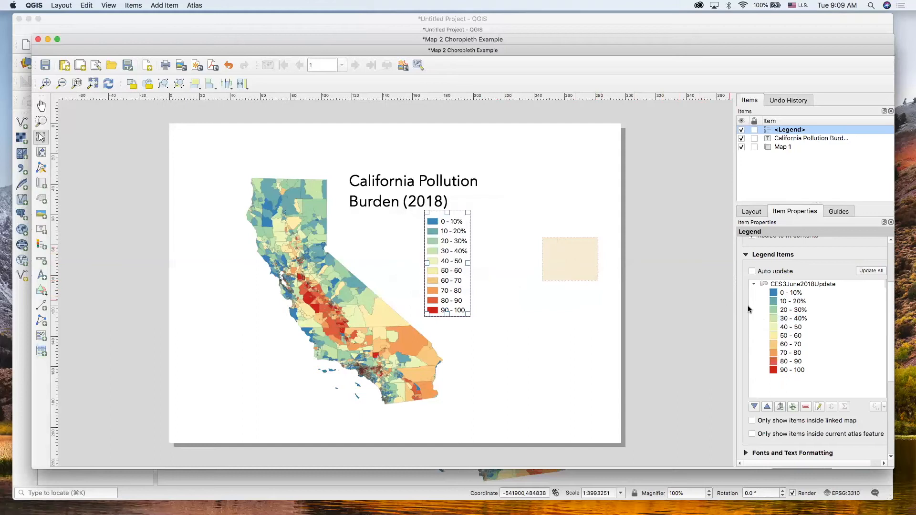
# Rename the two middle legend classes to "40 - 50%" and "50 - 60%".
pyautogui.doubleClick(793, 326)
pyautogui.click(462, 235)
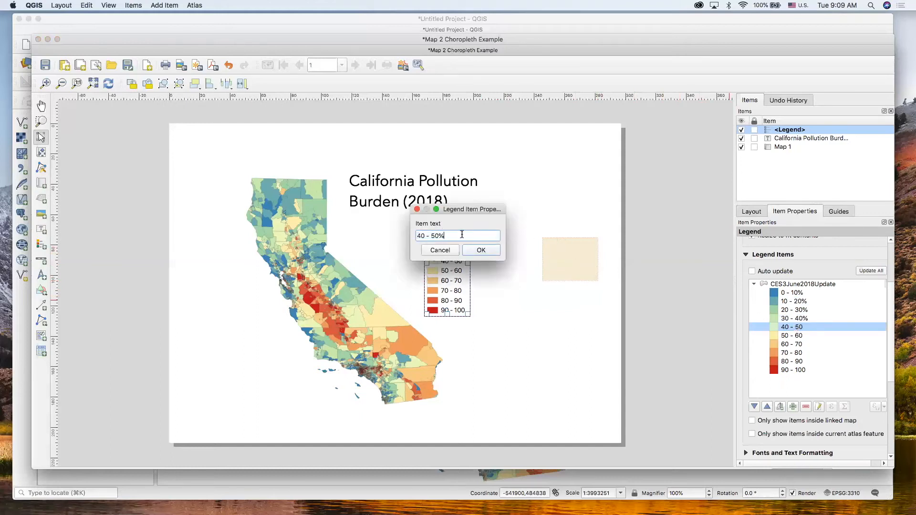
pyautogui.click(476, 250)
pyautogui.doubleClick(794, 336)
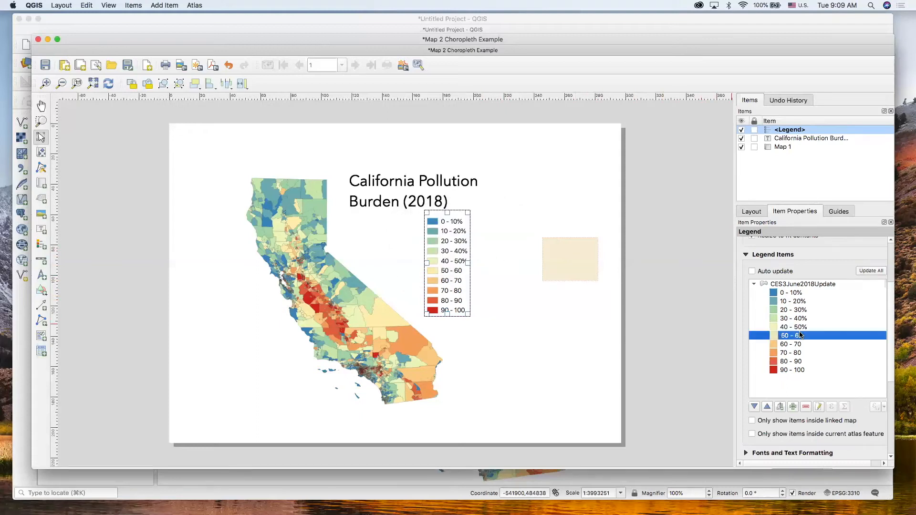
pyautogui.click(469, 234)
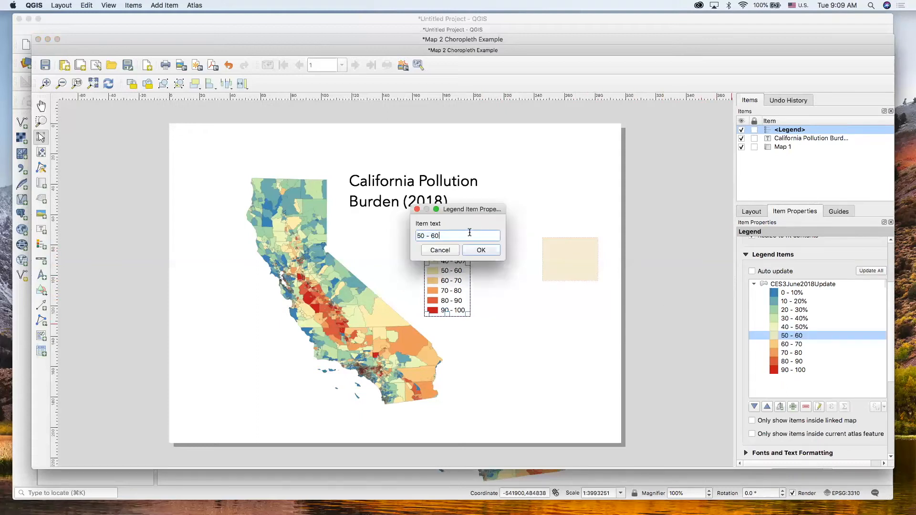
pyautogui.write('%')
pyautogui.click(480, 250)
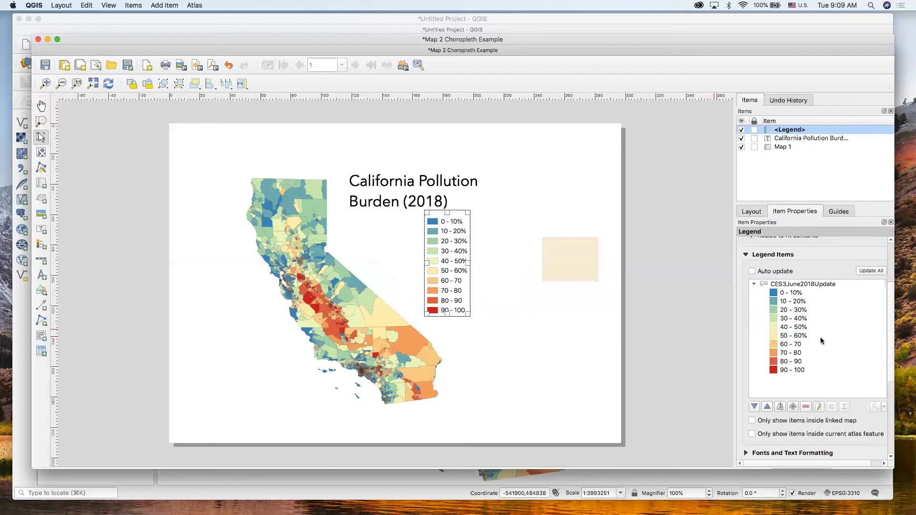
# Change the item text of the next two legend classes to "60 - 70%" and "70 - 80%".
pyautogui.doubleClick(791, 344)
pyautogui.click(479, 235)
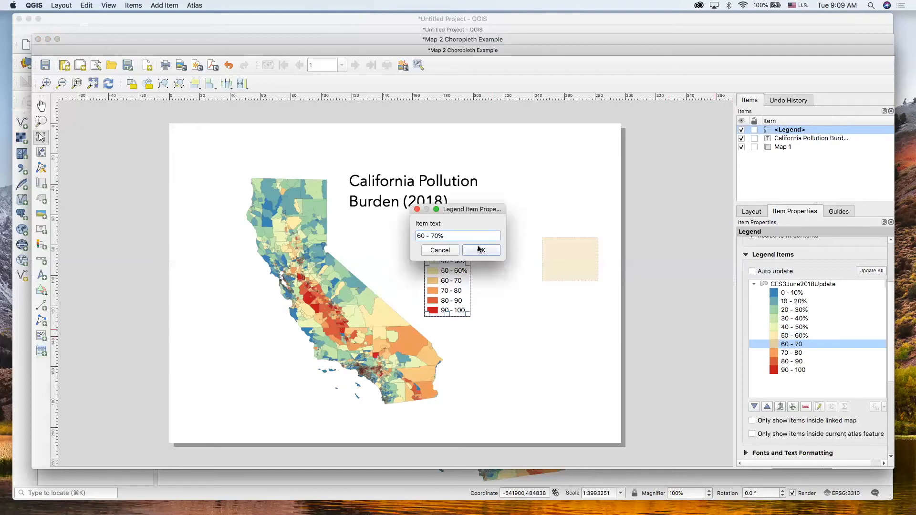
pyautogui.click(478, 249)
pyautogui.doubleClick(792, 352)
pyautogui.click(463, 235)
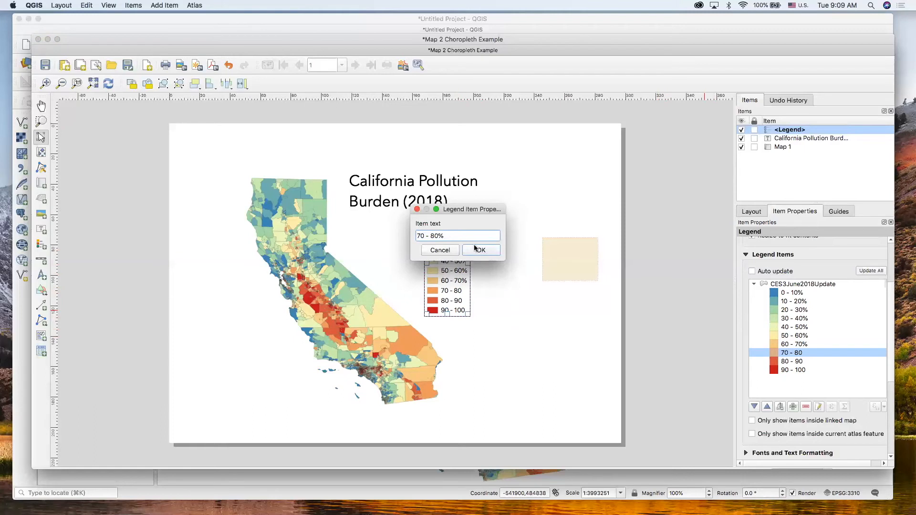
pyautogui.click(480, 250)
# Relabel the last two legend classes as "80 - 90%" and "90 - 100%".
pyautogui.doubleClick(804, 361)
pyautogui.click(471, 235)
pyautogui.write('%')
pyautogui.click(480, 250)
pyautogui.doubleClick(801, 370)
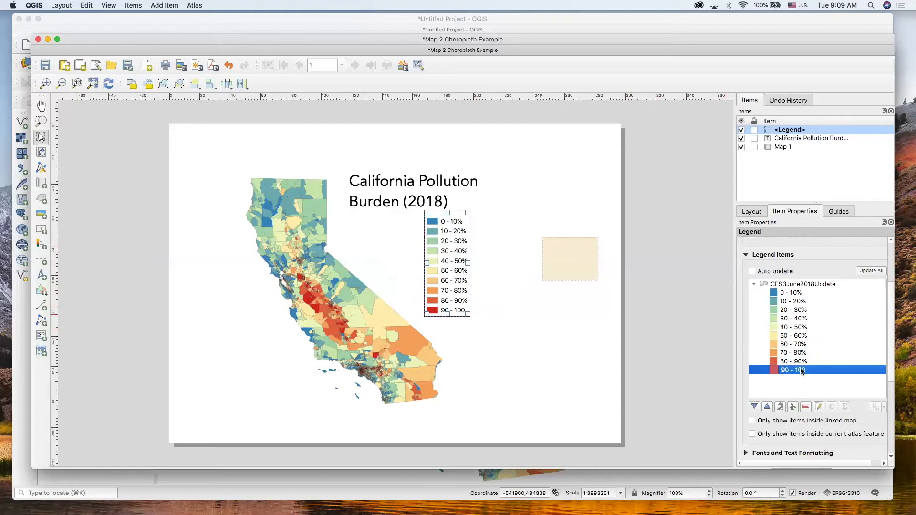
pyautogui.click(482, 235)
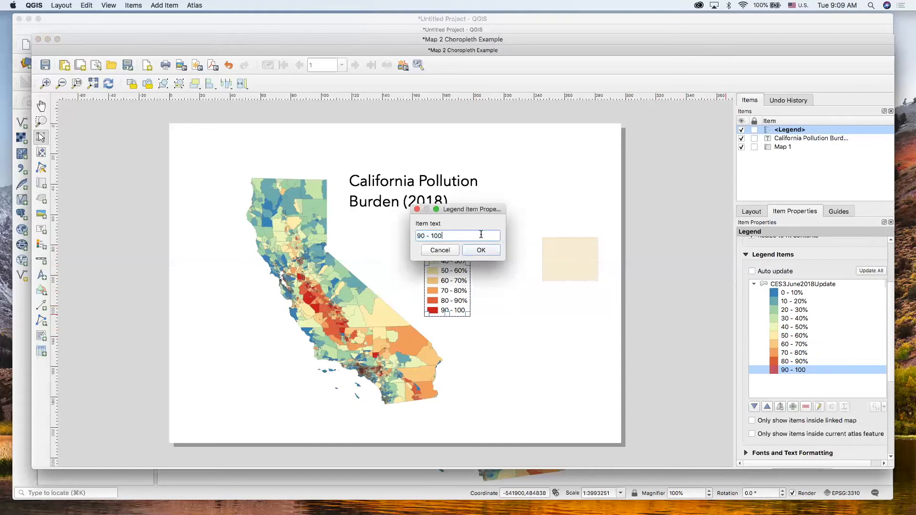
pyautogui.click(478, 250)
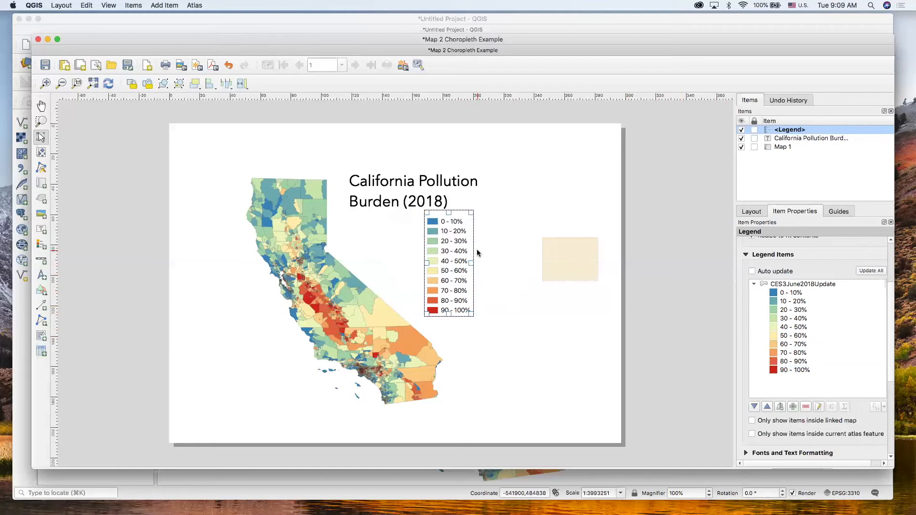
# Move the legend slightly down and to the right, and nudge the title label up and to the left.
pyautogui.click(510, 219)
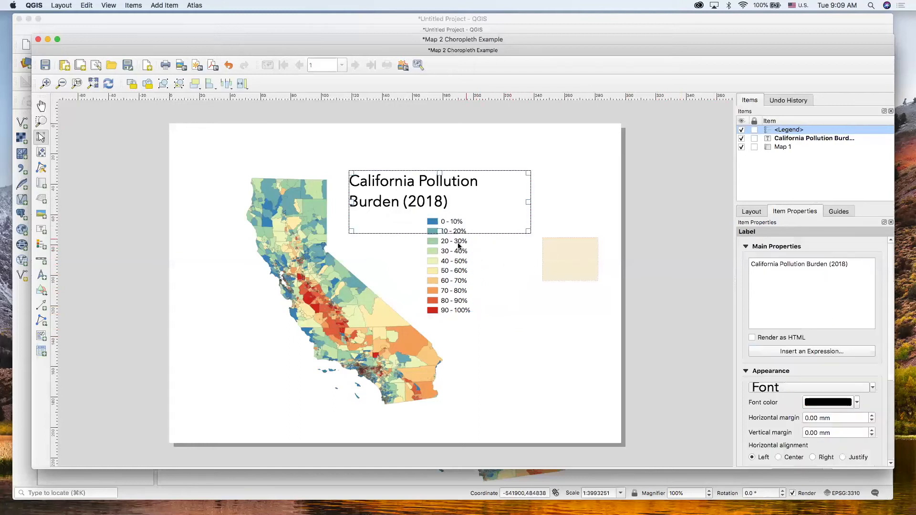
pyautogui.click(459, 260)
pyautogui.moveTo(452, 253); pyautogui.dragTo(460, 261)
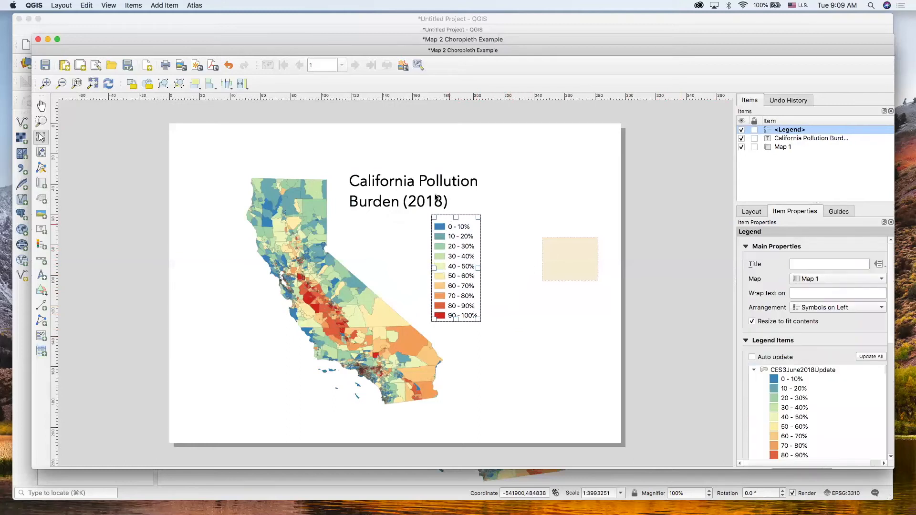
pyautogui.click(437, 197)
pyautogui.moveTo(437, 197); pyautogui.dragTo(434, 191)
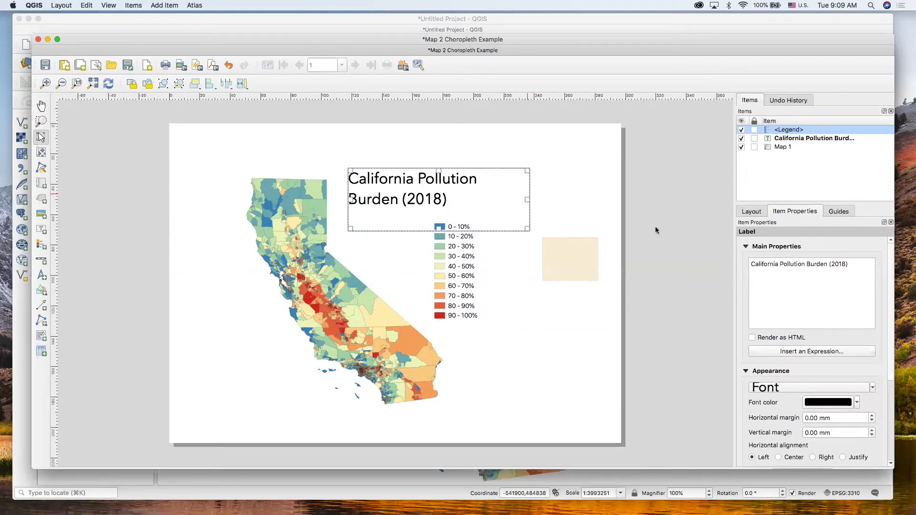
# Align the title text to the right and narrow its box so that "Burden (2018)" wraps onto the second line.
pyautogui.click(795, 142)
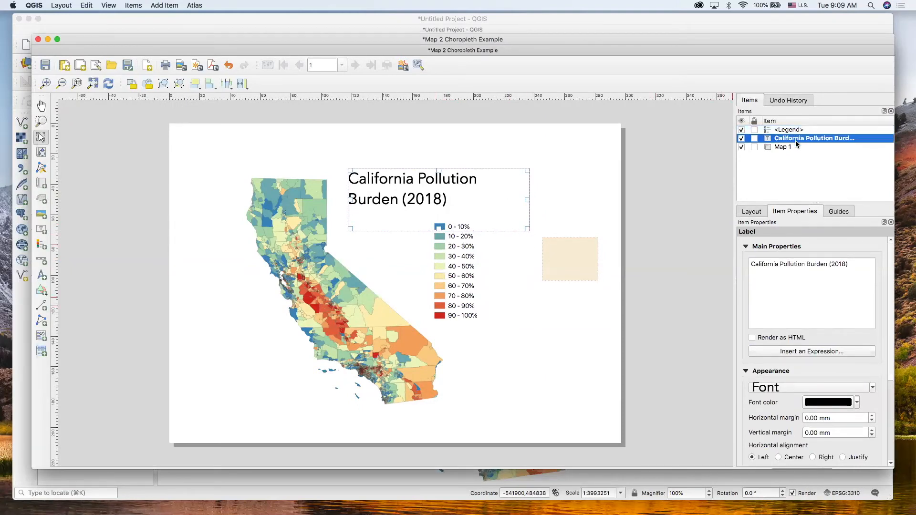
pyautogui.click(813, 458)
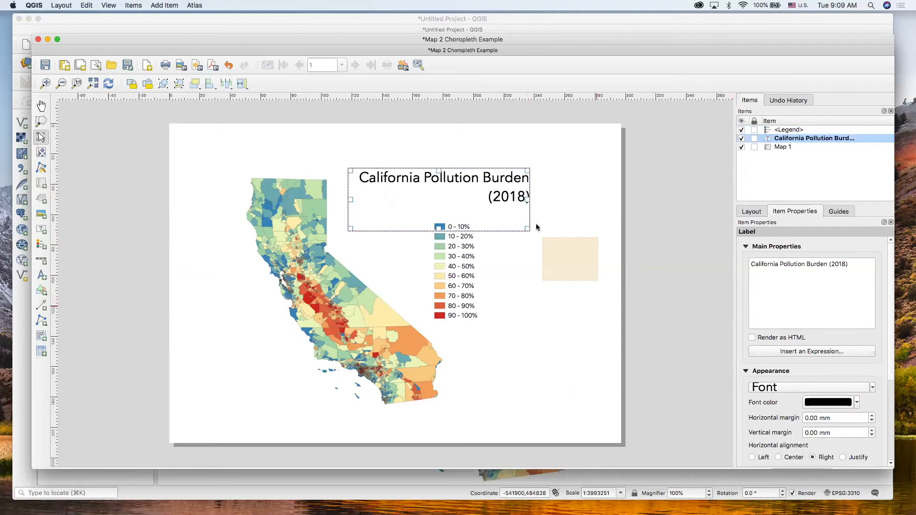
pyautogui.moveTo(527, 198); pyautogui.dragTo(515, 199)
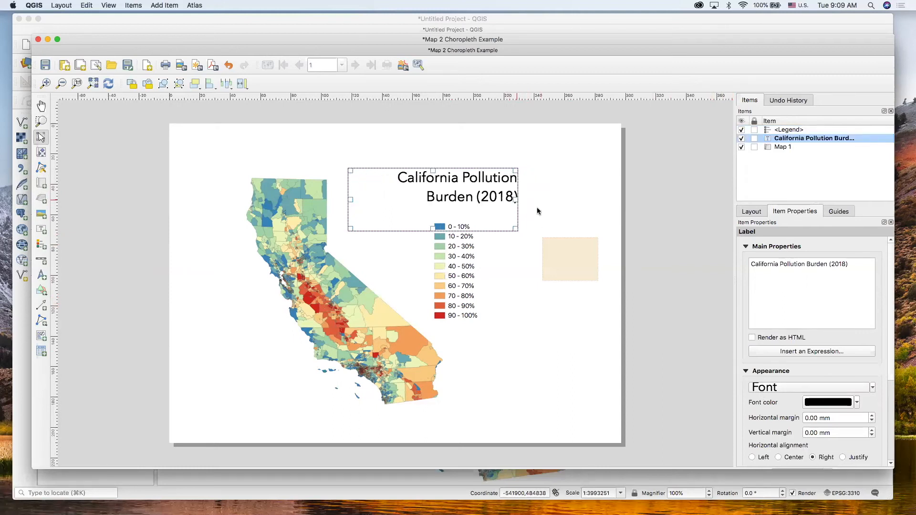
# Move the legend to the right and slightly up, and shift the title label a little to the left.
pyautogui.click(553, 351)
pyautogui.moveTo(445, 273); pyautogui.dragTo(485, 268)
pyautogui.click(553, 335)
pyautogui.click(458, 188)
pyautogui.moveTo(458, 187)
pyautogui.mouseDown()
pyautogui.moveTo(415, 189)
pyautogui.moveTo(444, 187)
pyautogui.mouseUp()
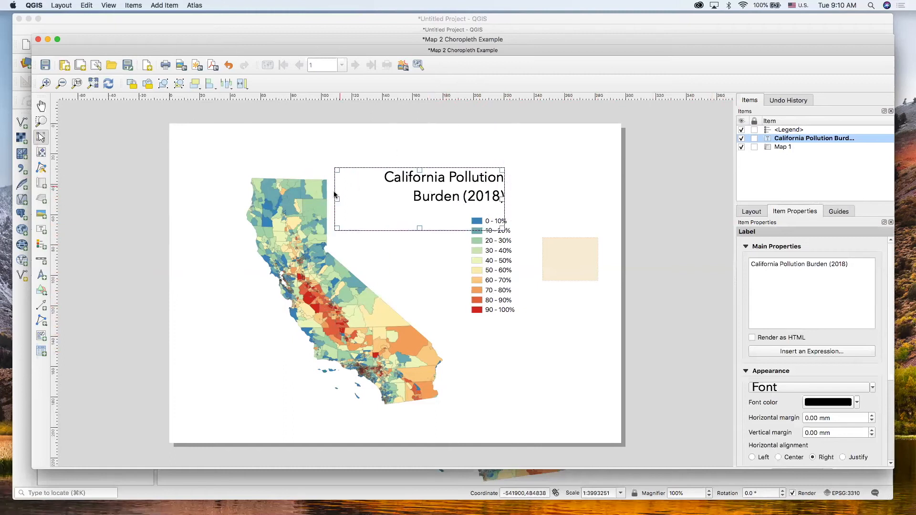
# Narrow the title box from its left edge, and shift the title and the legend left so they sit closer to the map.
pyautogui.moveTo(336, 198); pyautogui.dragTo(355, 199)
pyautogui.moveTo(466, 196)
pyautogui.mouseDown()
pyautogui.moveTo(444, 196)
pyautogui.moveTo(452, 196)
pyautogui.mouseUp()
pyautogui.click(496, 265)
pyautogui.moveTo(474, 264); pyautogui.dragTo(465, 265)
pyautogui.click(540, 322)
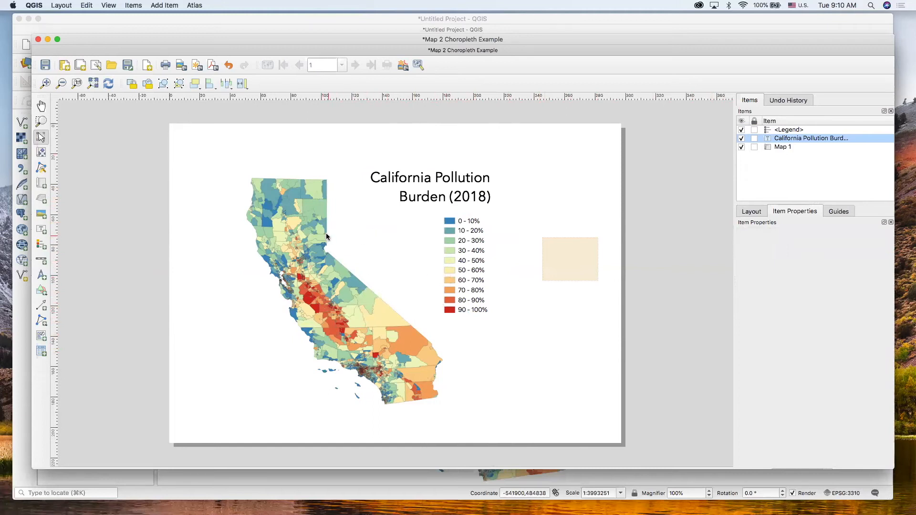
# Add a text label below the legend and replace its placeholder text with "Source:".
pyautogui.click(41, 230)
pyautogui.moveTo(446, 324); pyautogui.dragTo(550, 372)
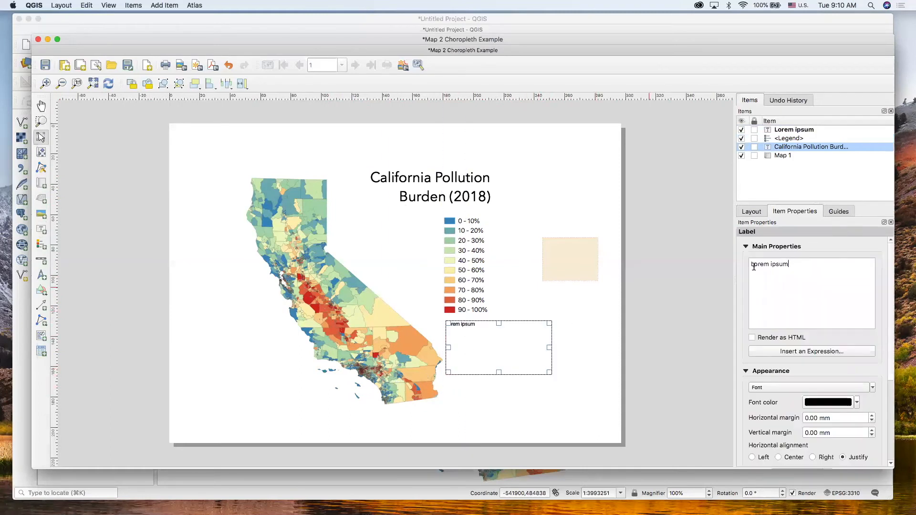
pyautogui.tripleClick(769, 262)
pyautogui.write('Source:')
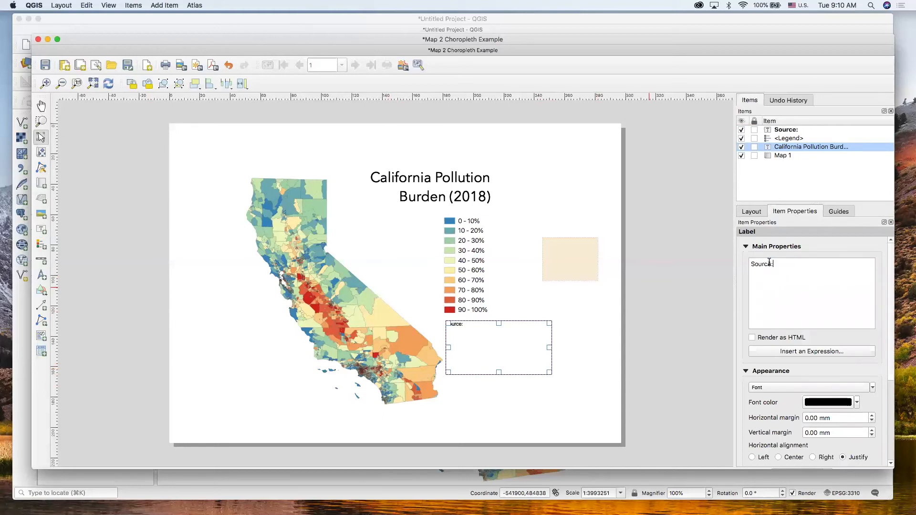
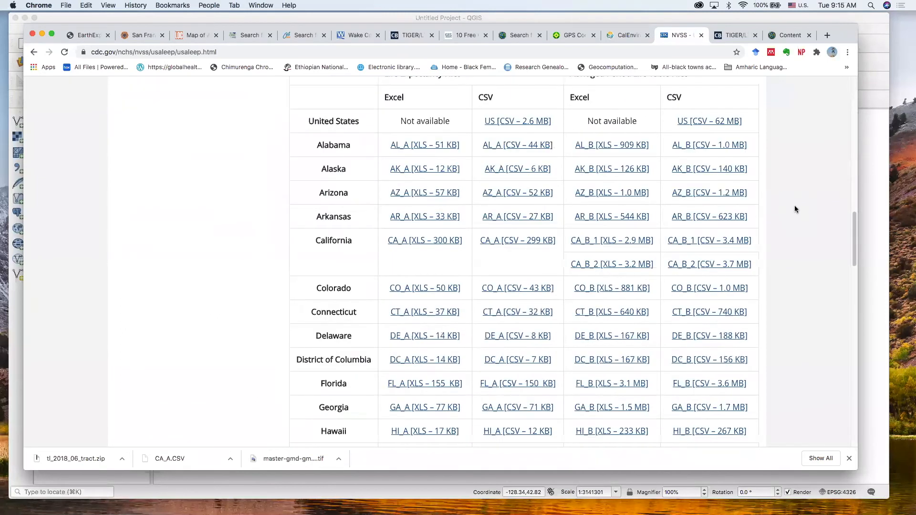
# Locate California's life expectancy CSV file in the CDC download table, and put the browser window away.
pyautogui.scroll(-3, 794, 209)
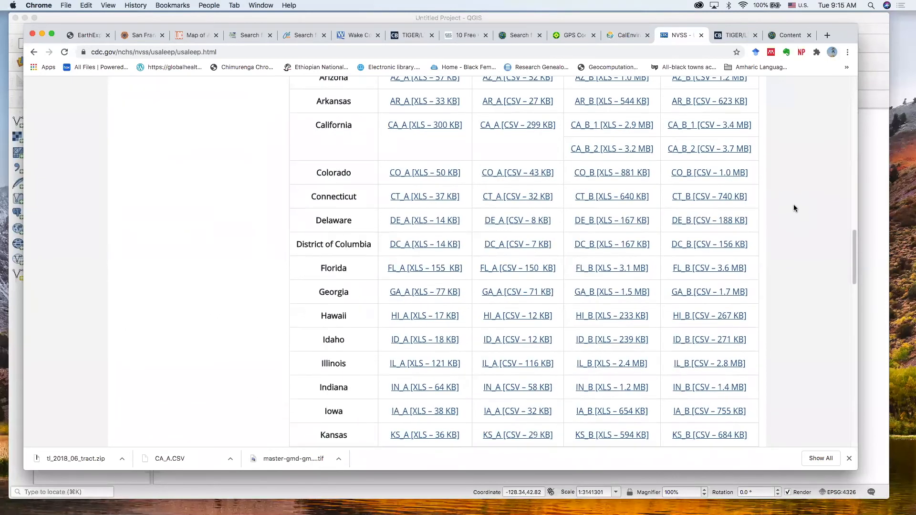
pyautogui.scroll(5, 791, 204)
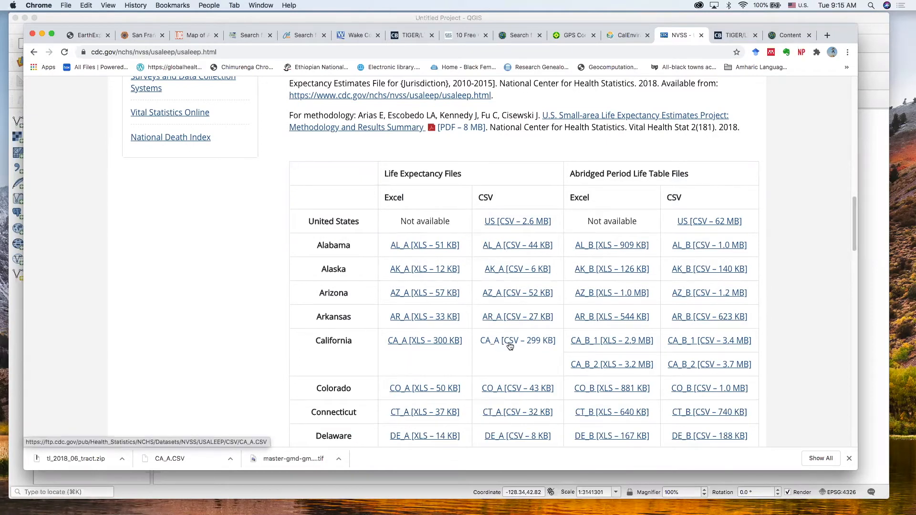
pyautogui.click(42, 33)
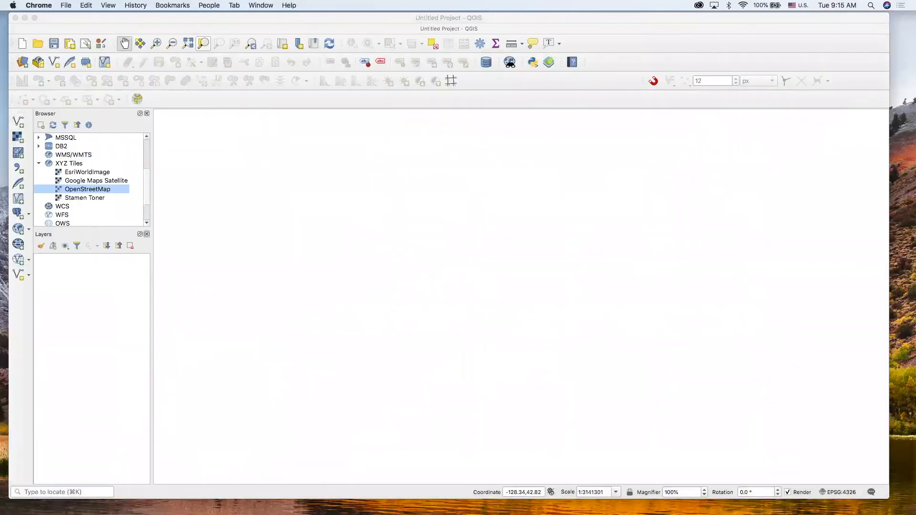
# Open CA_A.CSV from the "3. Life Expectancy Map" folder in Excel and put the Finder window away.
pyautogui.press('super+Tab')
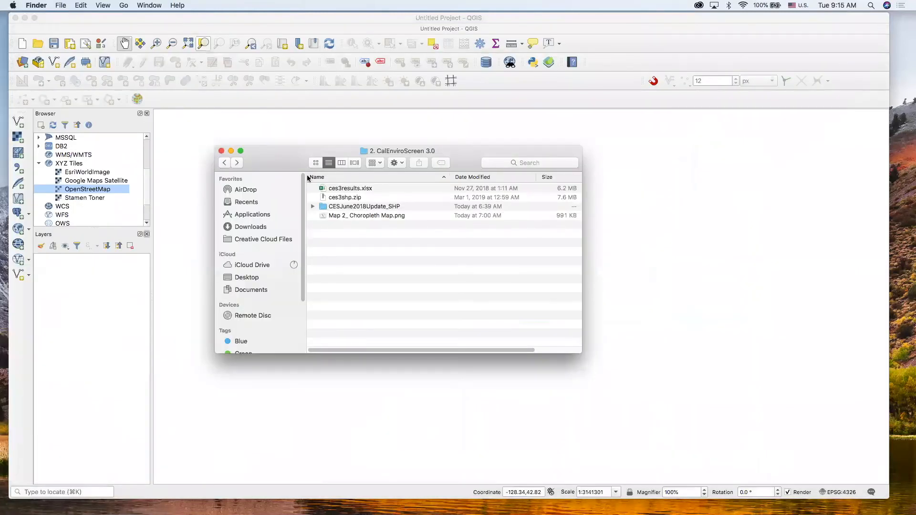
pyautogui.click(225, 163)
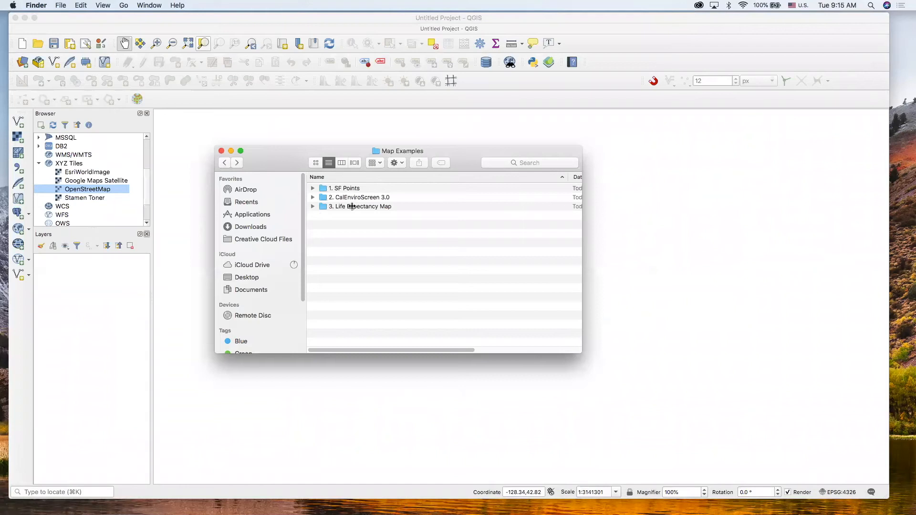
pyautogui.doubleClick(352, 206)
pyautogui.doubleClick(347, 243)
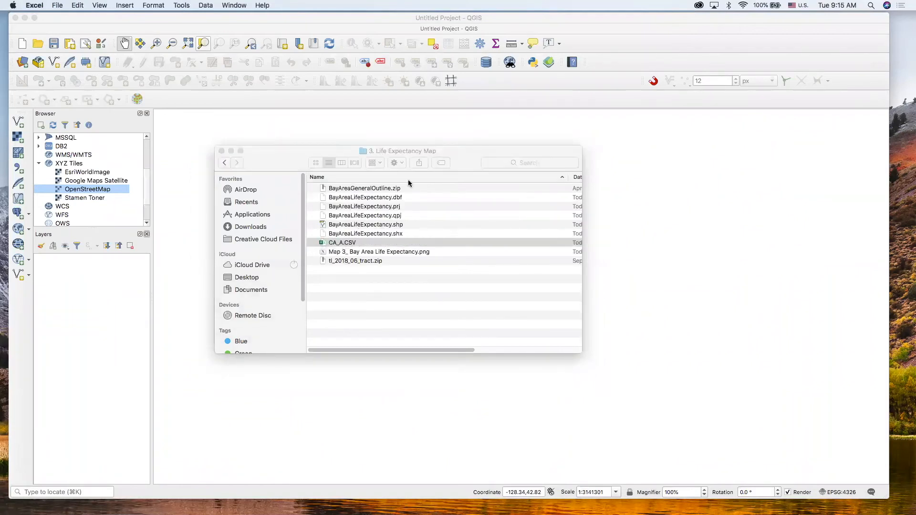
pyautogui.click(231, 150)
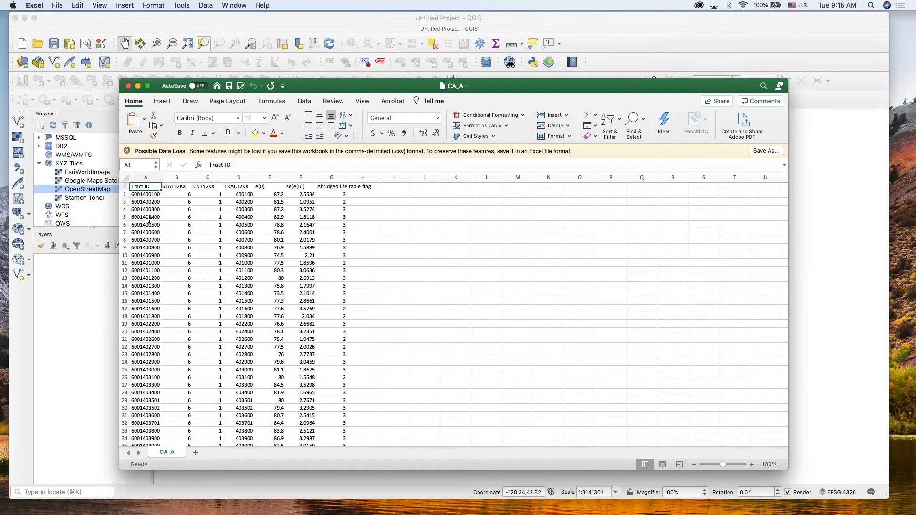
# Examine the state, county, tract, e(0), se(e(0)) and abridged life table flag columns of CA_A, and close the workbook.
pyautogui.click(180, 177)
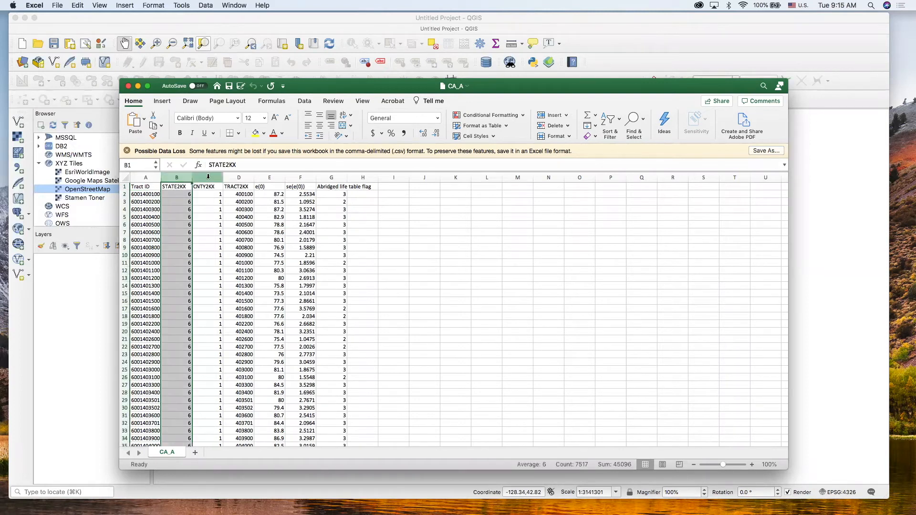
pyautogui.click(208, 177)
pyautogui.scroll(-5, 220, 213)
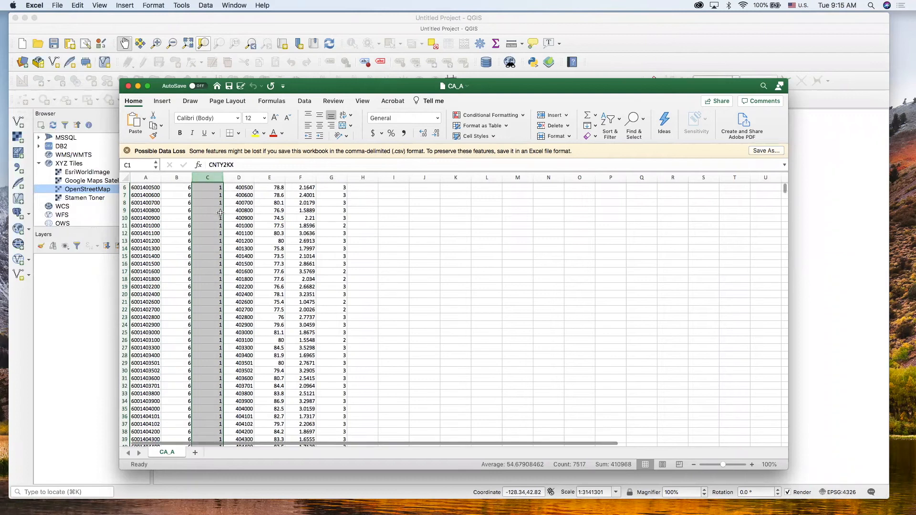
pyautogui.scroll(-20, 220, 213)
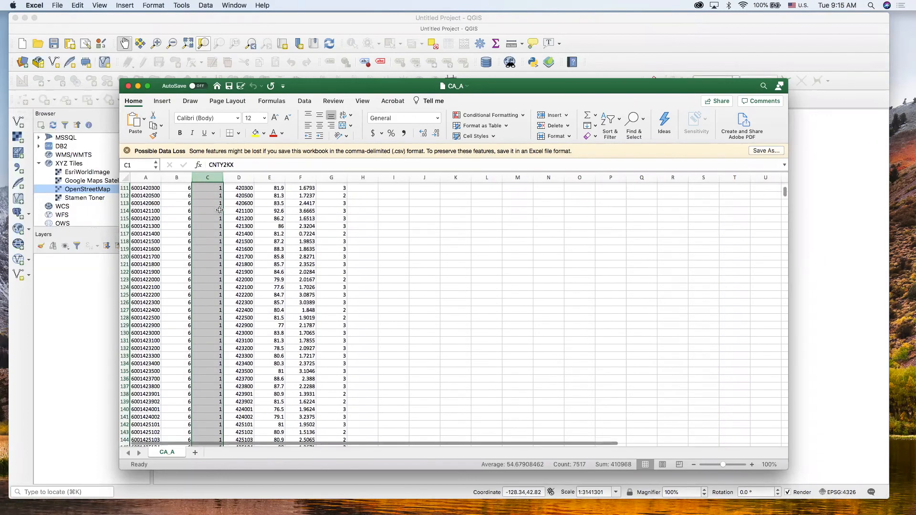
pyautogui.scroll(15, 219, 210)
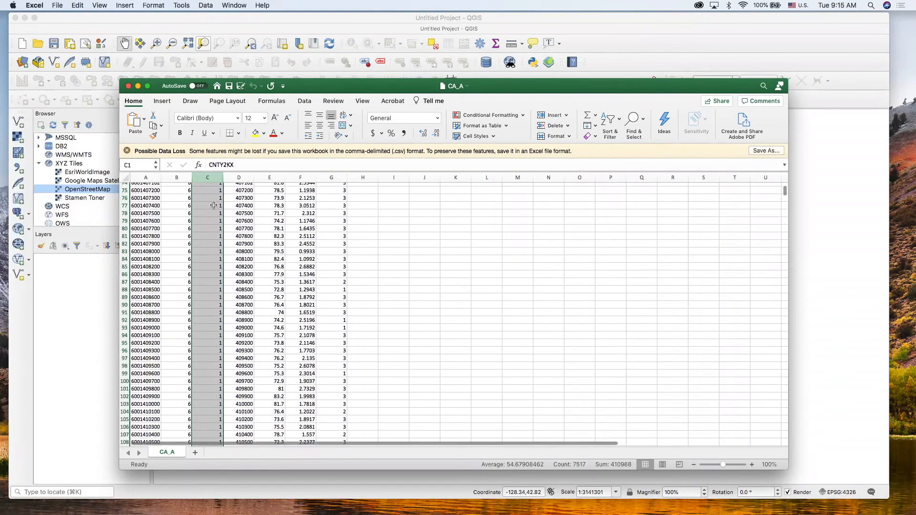
pyautogui.scroll(10, 212, 203)
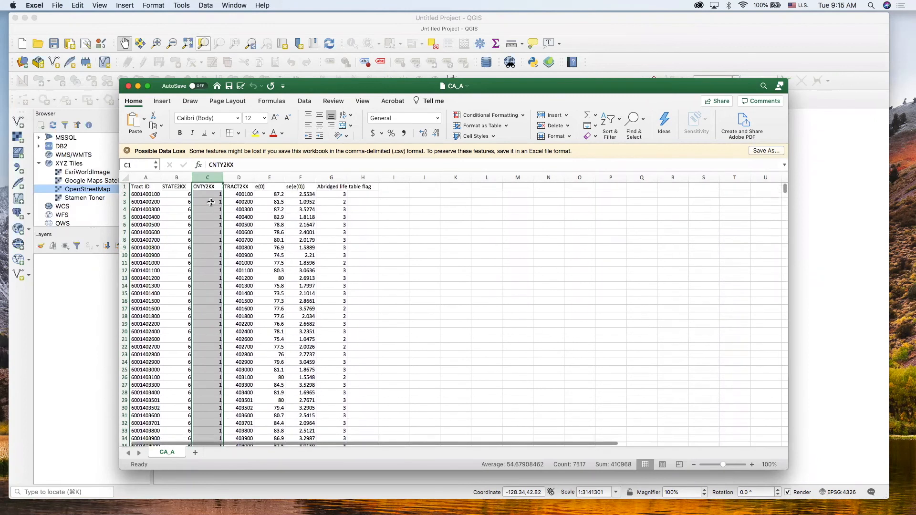
pyautogui.click(239, 178)
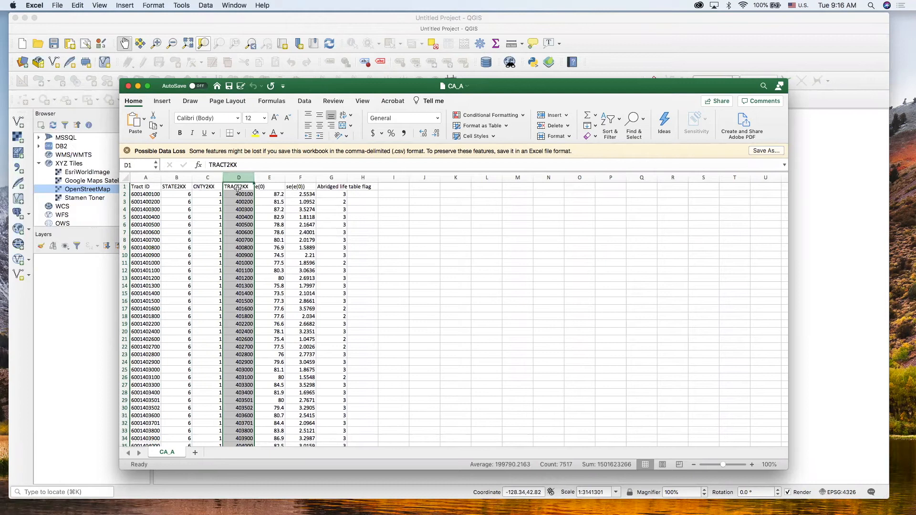
pyautogui.click(271, 178)
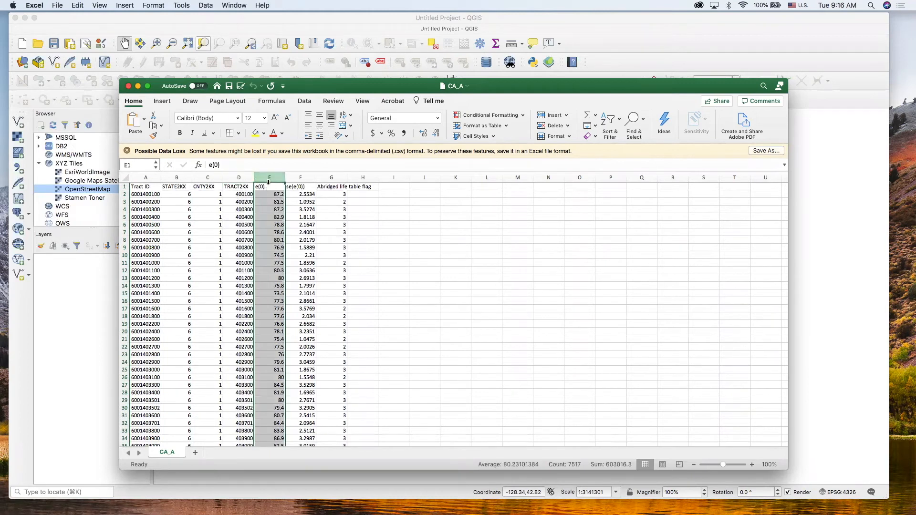
pyautogui.click(299, 178)
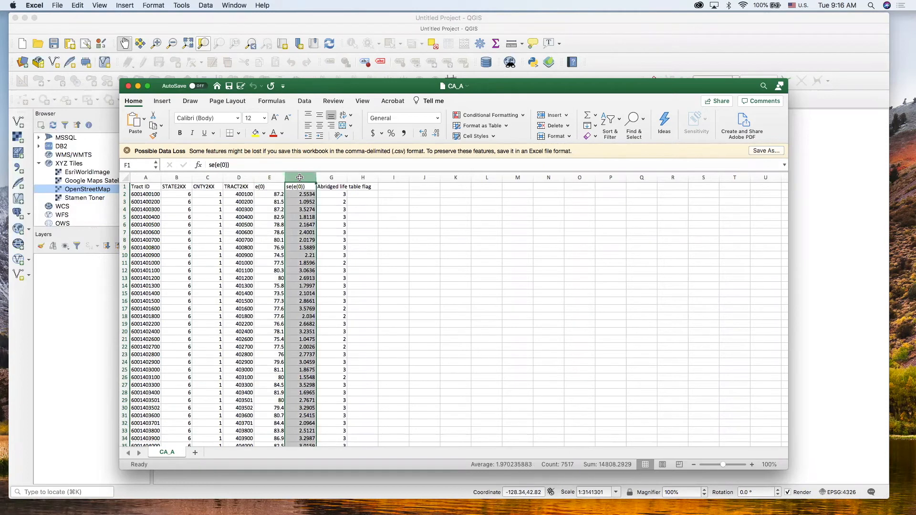
pyautogui.click(330, 177)
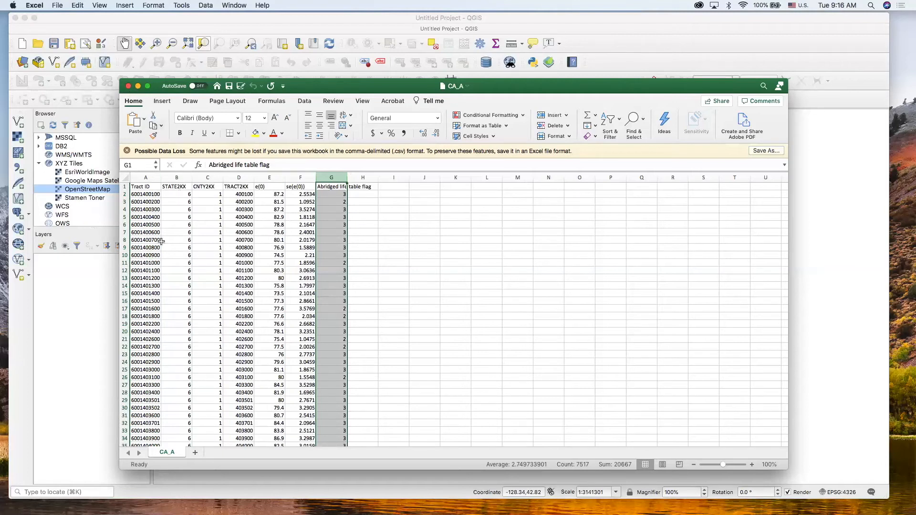
pyautogui.click(129, 87)
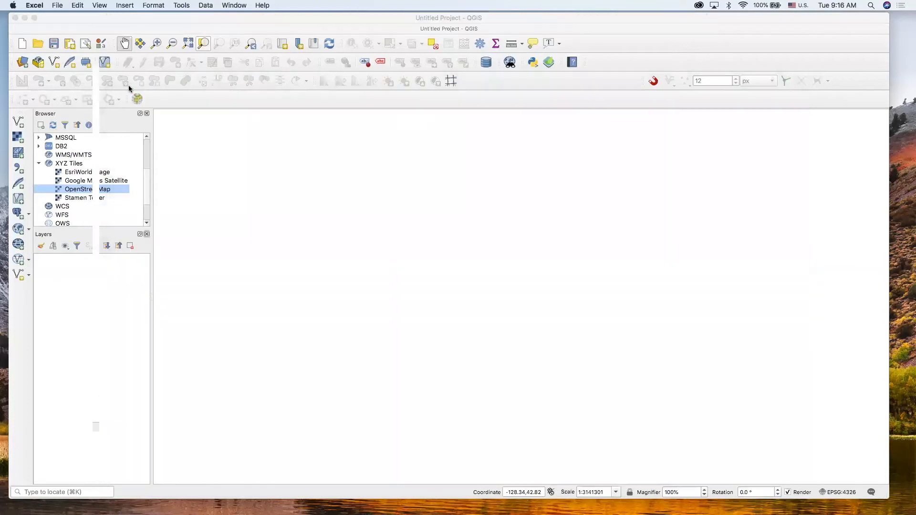
# Choose CA_A.CSV from the "3. Life Expectancy Map" folder as the source for a delimited text layer in QGIS.
pyautogui.click(18, 169)
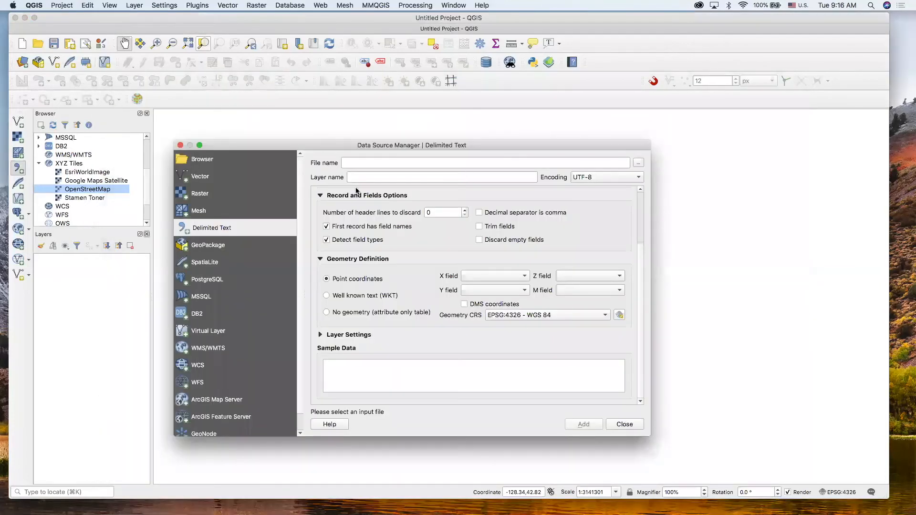
pyautogui.click(638, 162)
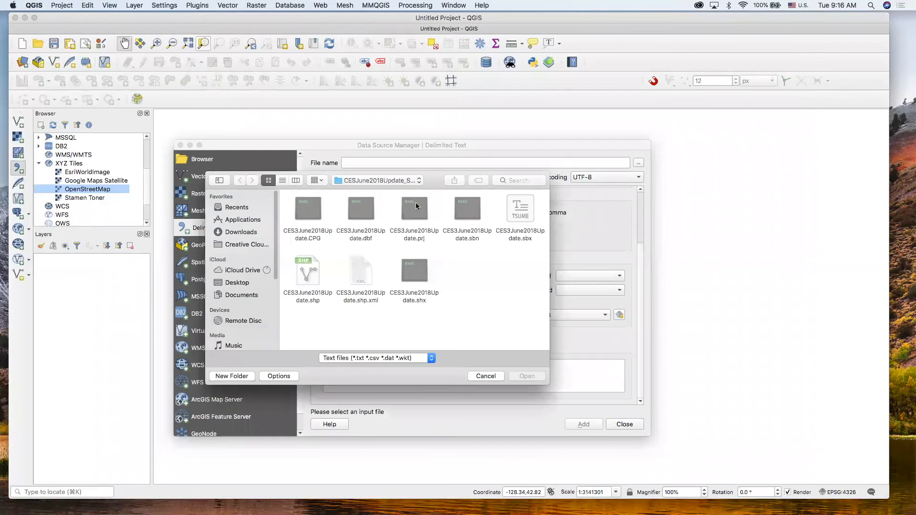
pyautogui.click(385, 184)
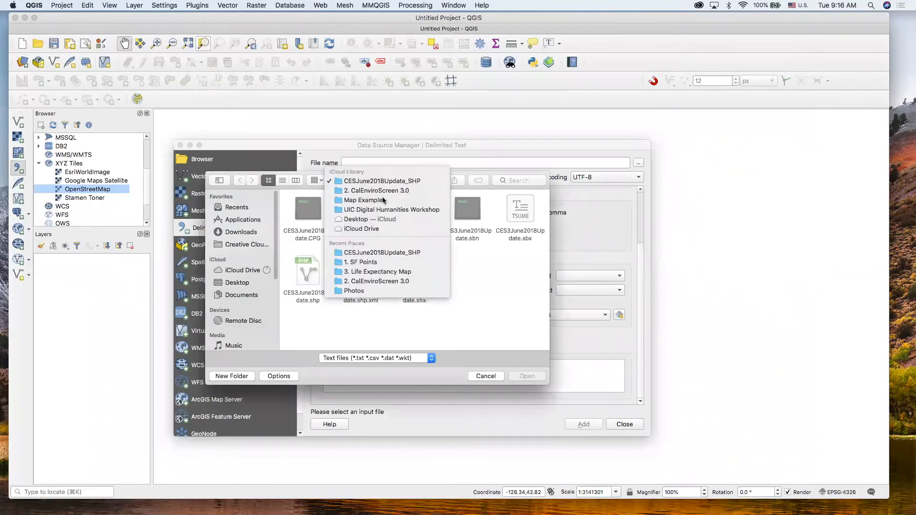
pyautogui.click(377, 203)
pyautogui.doubleClick(405, 209)
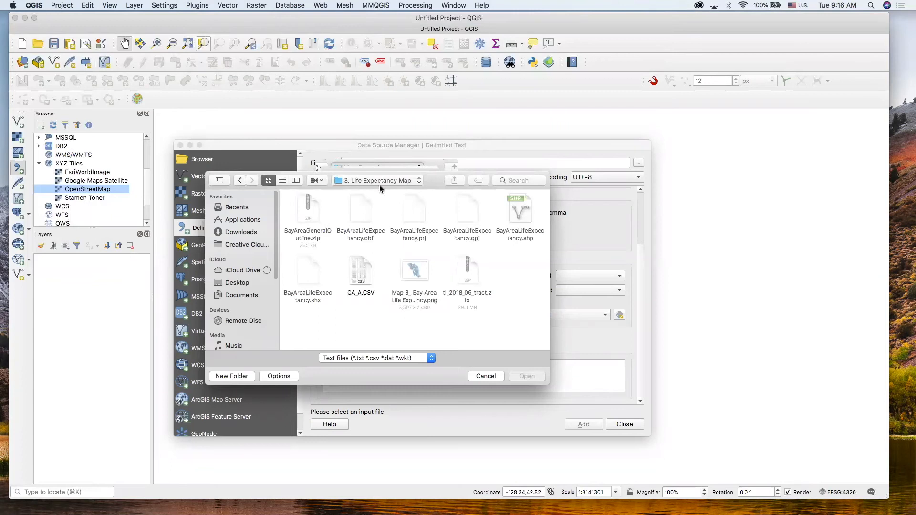
pyautogui.click(359, 267)
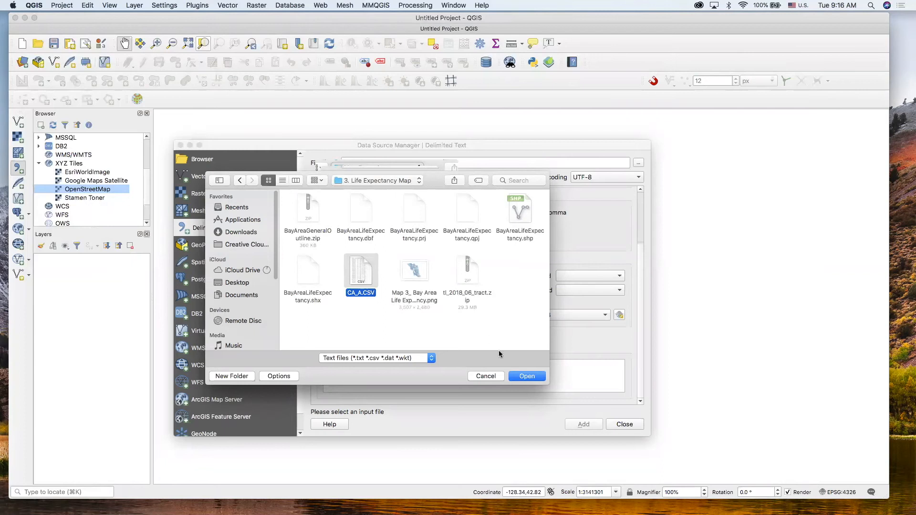
pyautogui.click(524, 376)
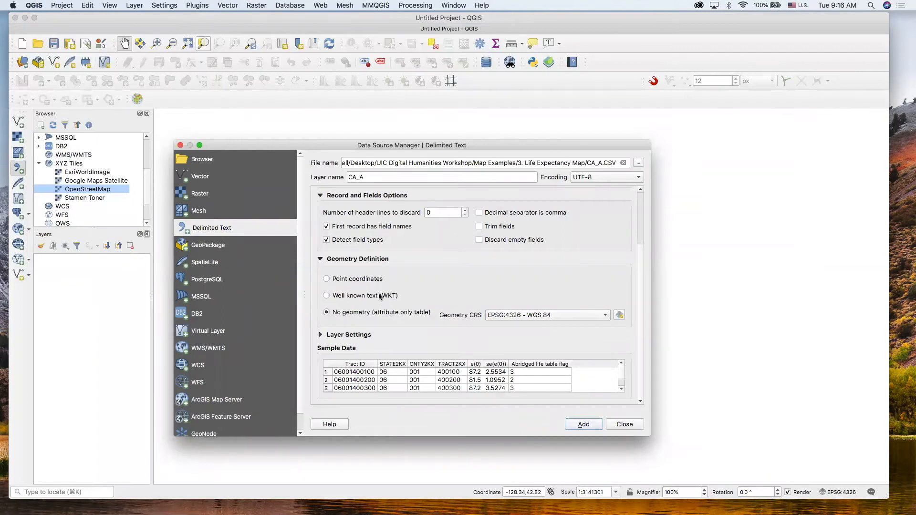
pyautogui.click(327, 296)
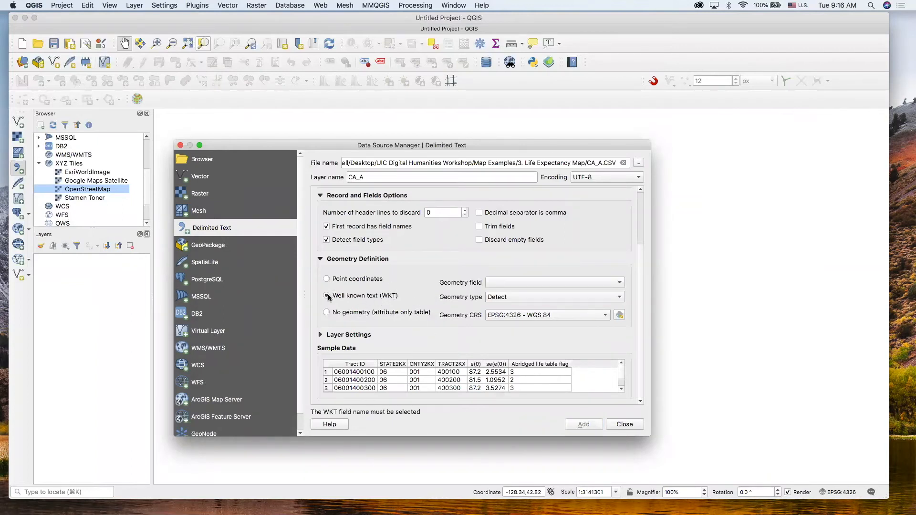
pyautogui.click(576, 286)
pyautogui.click(575, 262)
pyautogui.click(508, 282)
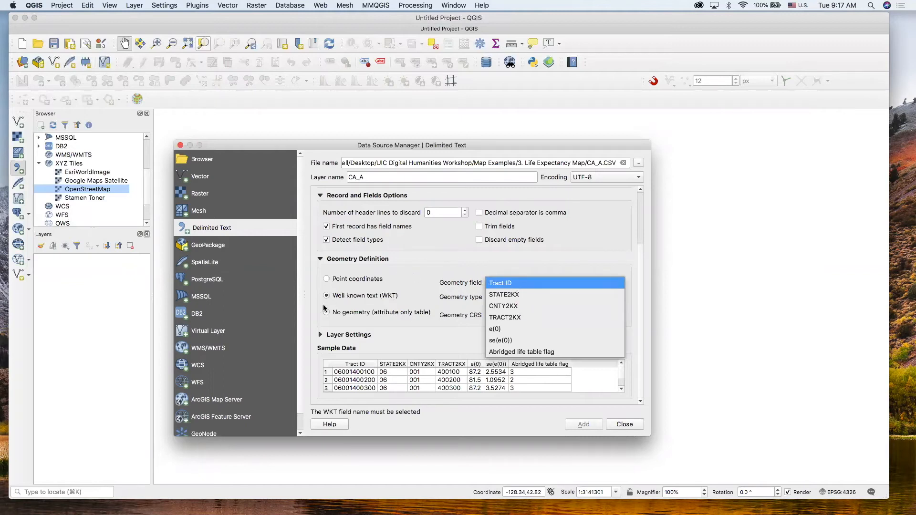
pyautogui.click(325, 310)
# Add CA_A as an attribute-only table with no geometry and open its attribute table.
pyautogui.click(326, 312)
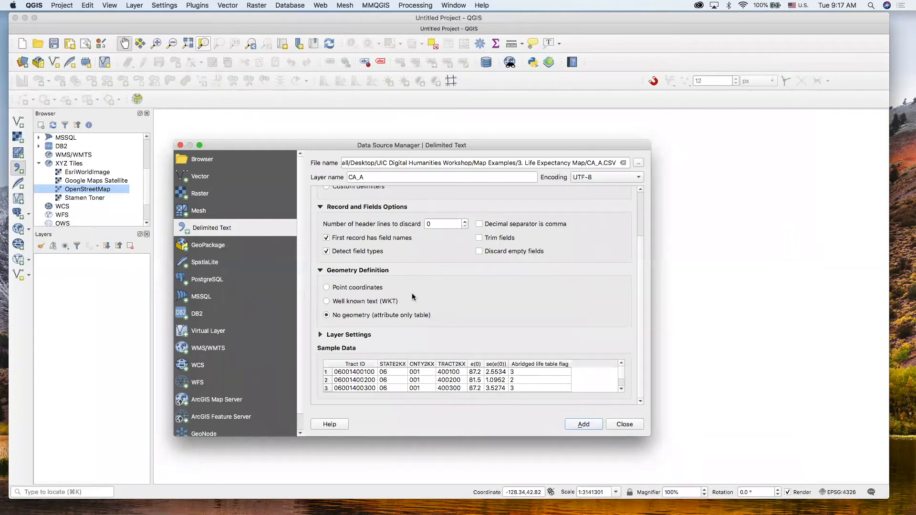
pyautogui.click(581, 424)
pyautogui.click(635, 424)
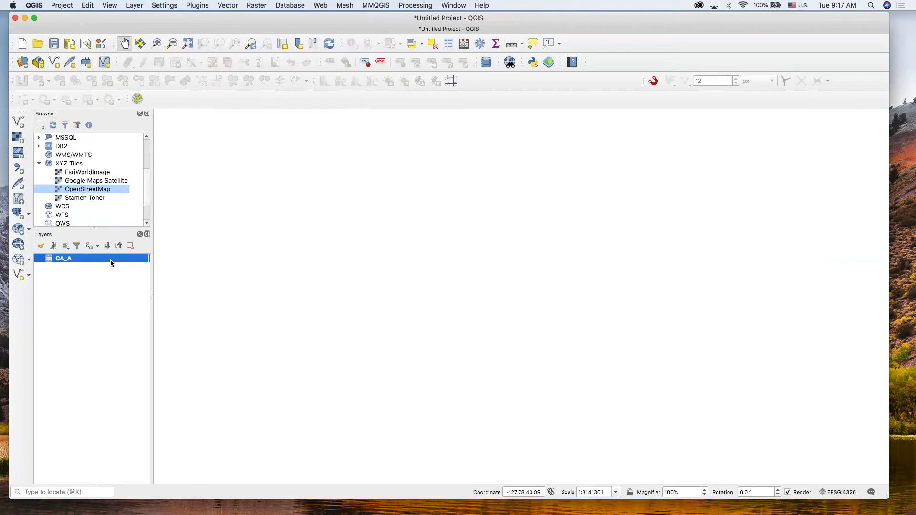
pyautogui.click(449, 44)
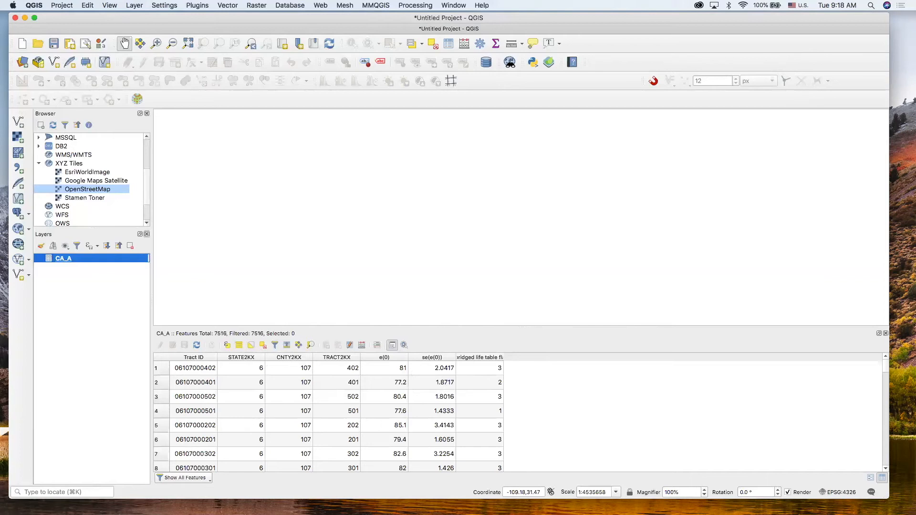
# Switch to Chrome and view the 2018 TIGER/Line Shapefiles page of the Census Bureau.
pyautogui.press('super+Tab')
pyautogui.click(728, 36)
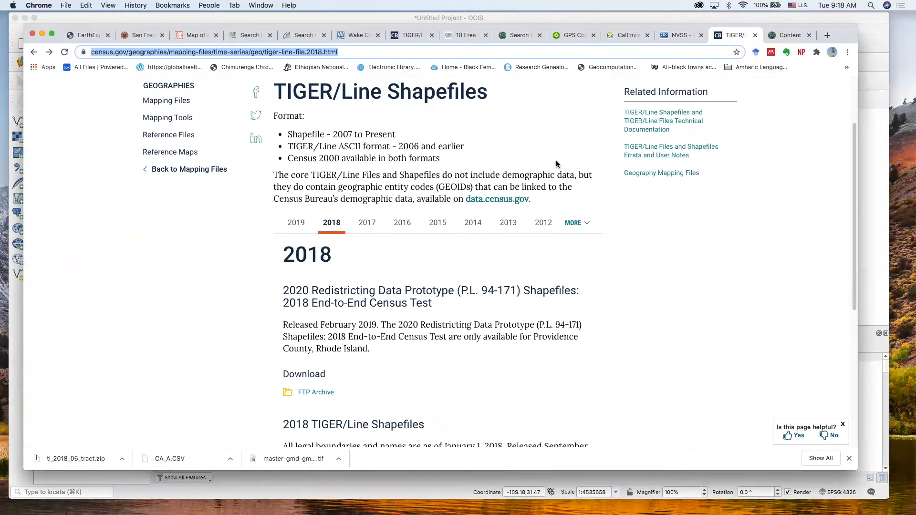
pyautogui.scroll(3, 497, 141)
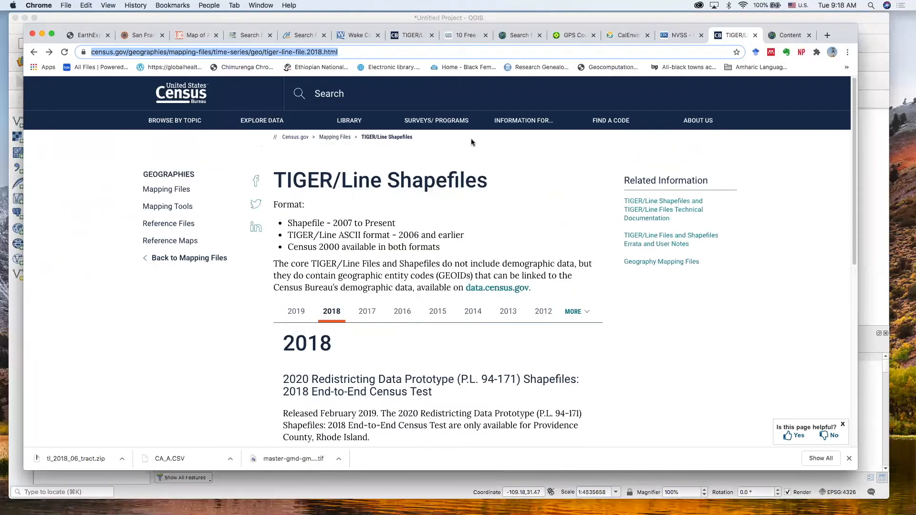
# Open the web download interface for the 2018 TIGER/Line Shapefiles.
pyautogui.click(76, 204)
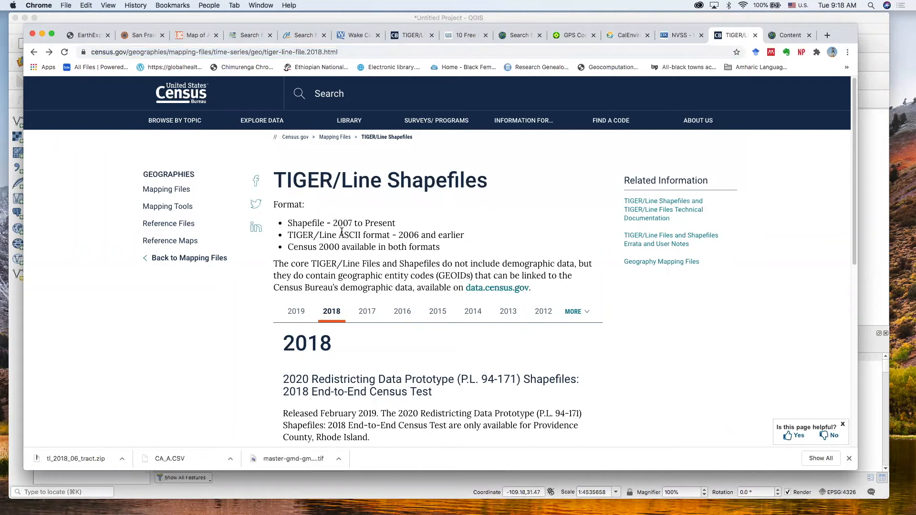
pyautogui.scroll(-4, 568, 269)
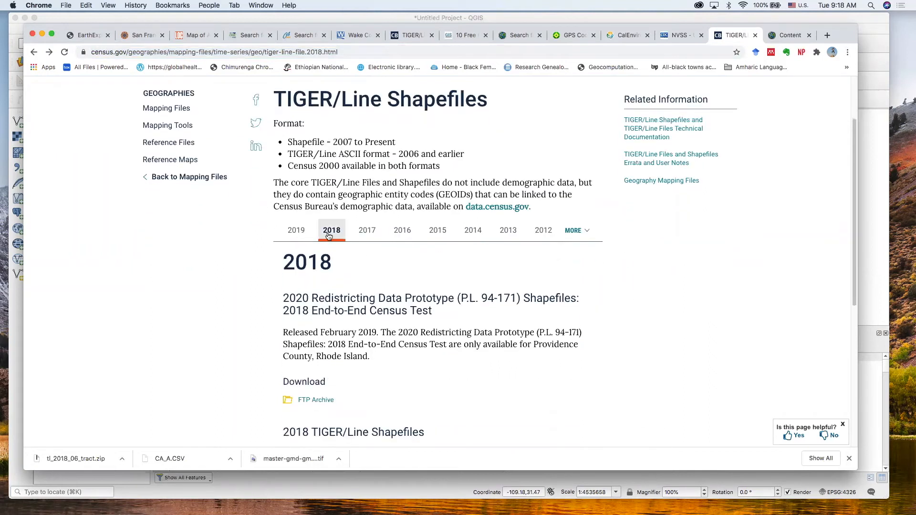
pyautogui.scroll(-2, 422, 295)
pyautogui.scroll(-6, 421, 295)
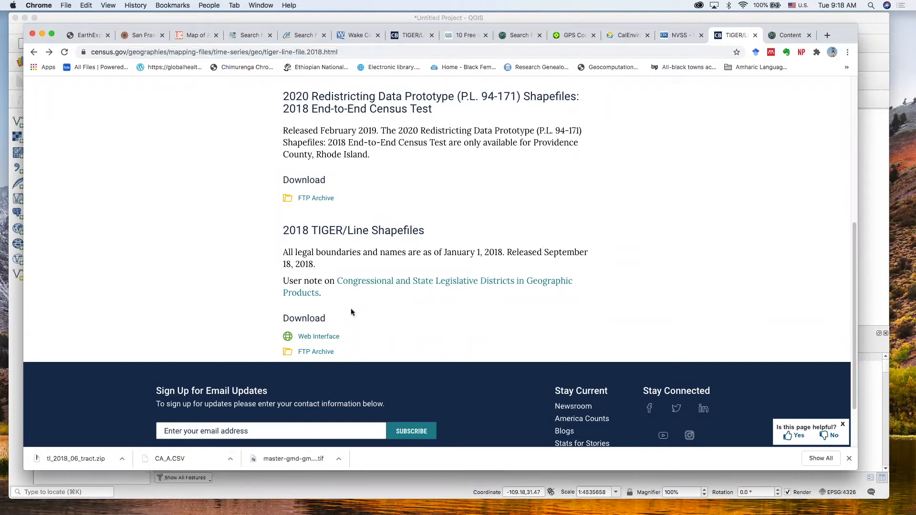
pyautogui.click(320, 336)
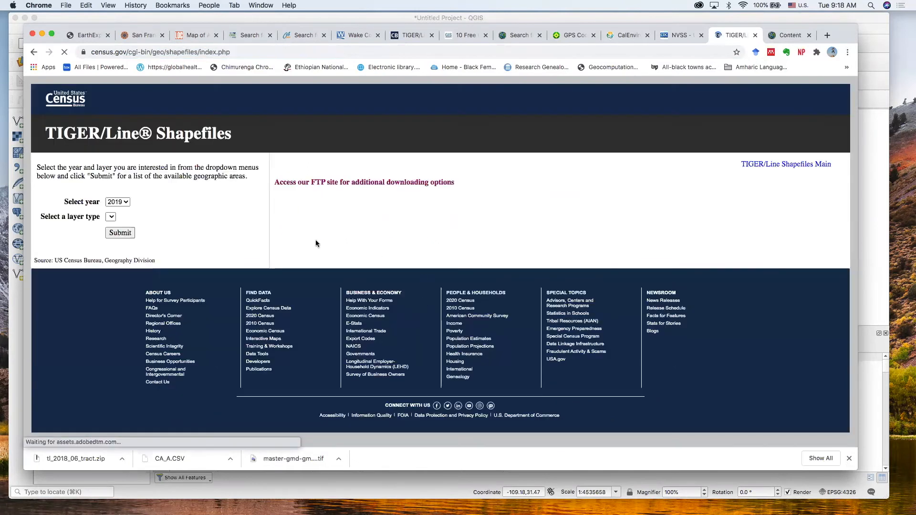
pyautogui.click(127, 203)
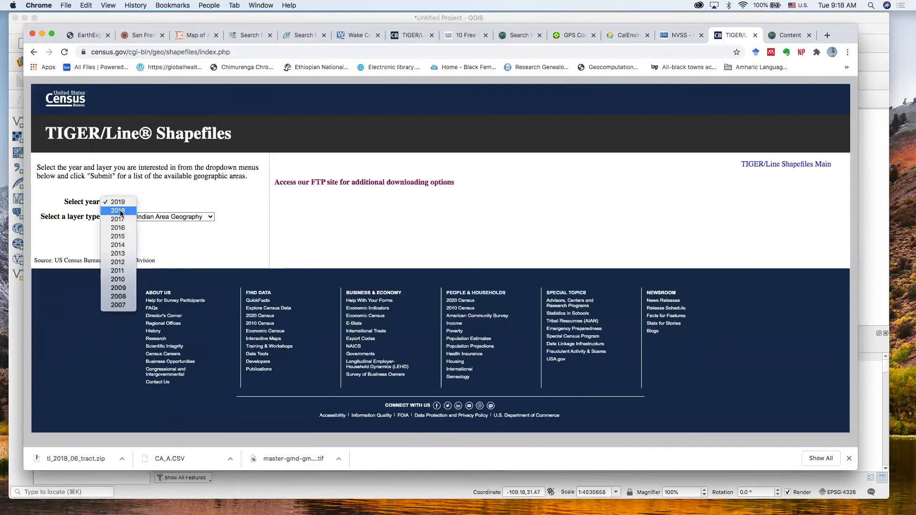
pyautogui.click(121, 211)
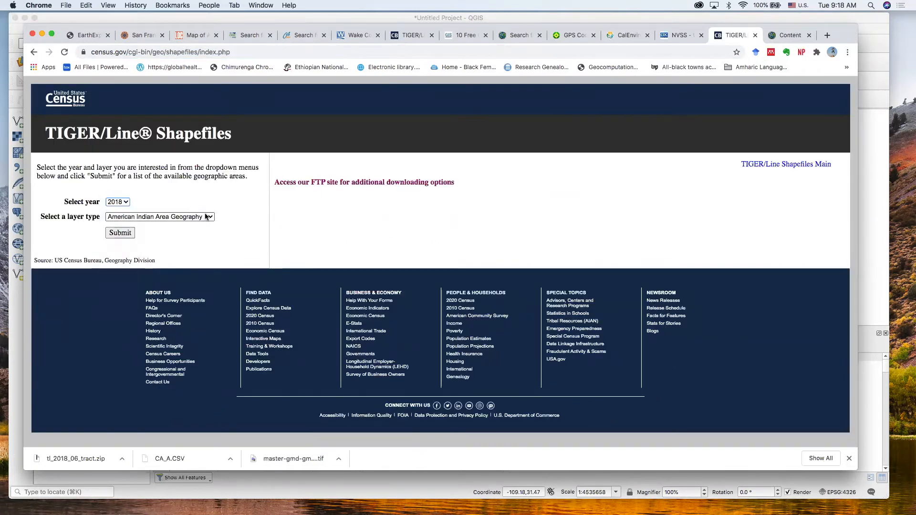
pyautogui.click(118, 203)
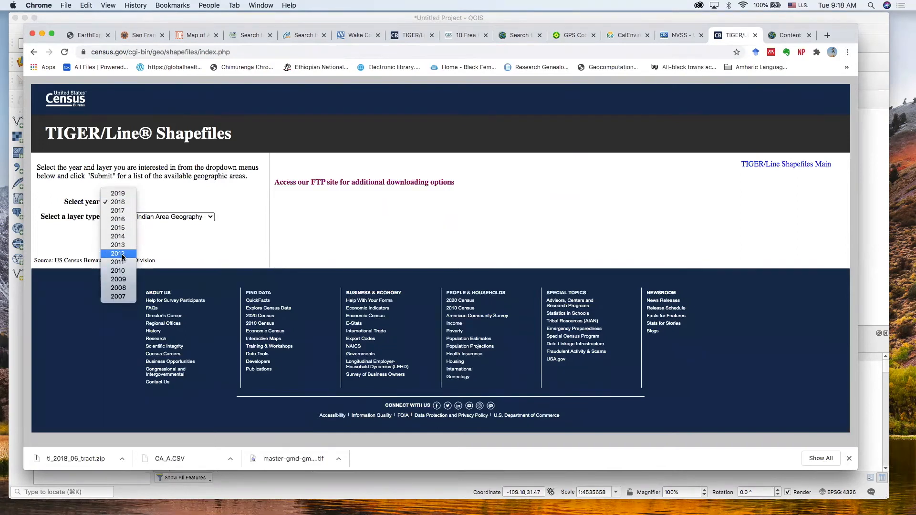
pyautogui.click(120, 194)
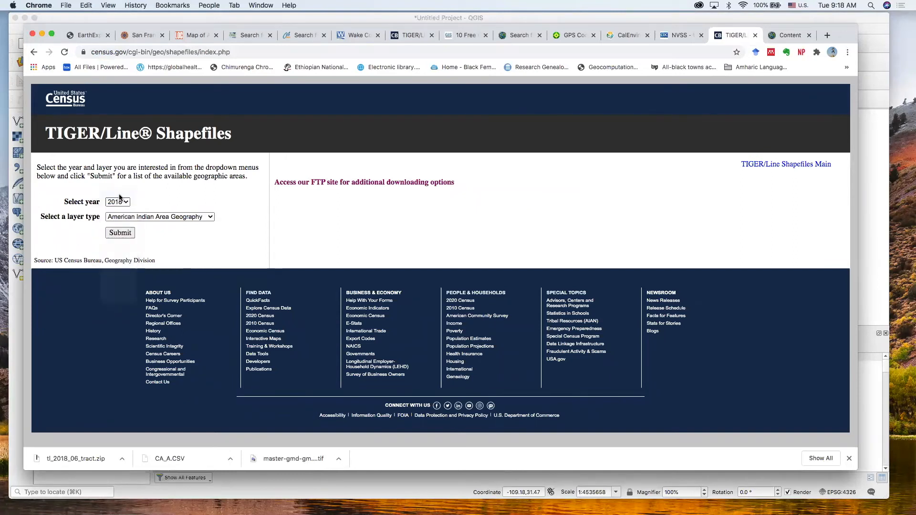
pyautogui.click(210, 218)
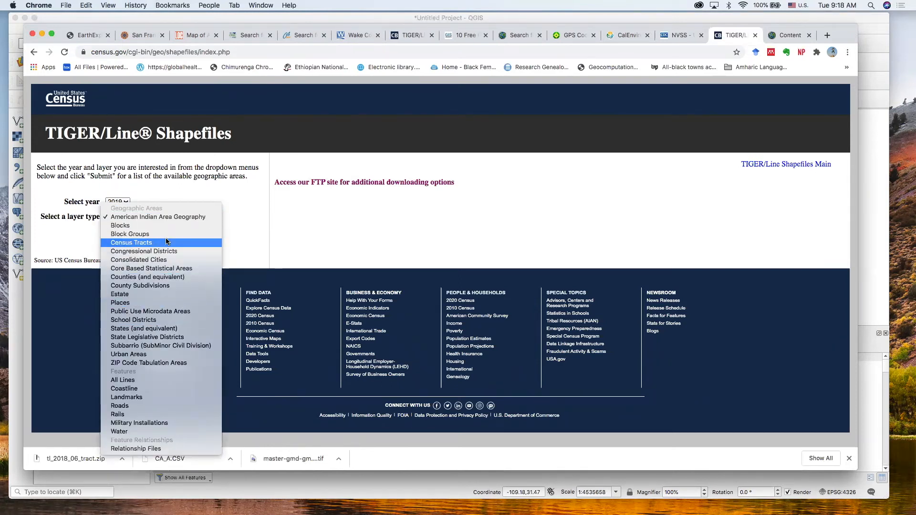
pyautogui.click(179, 183)
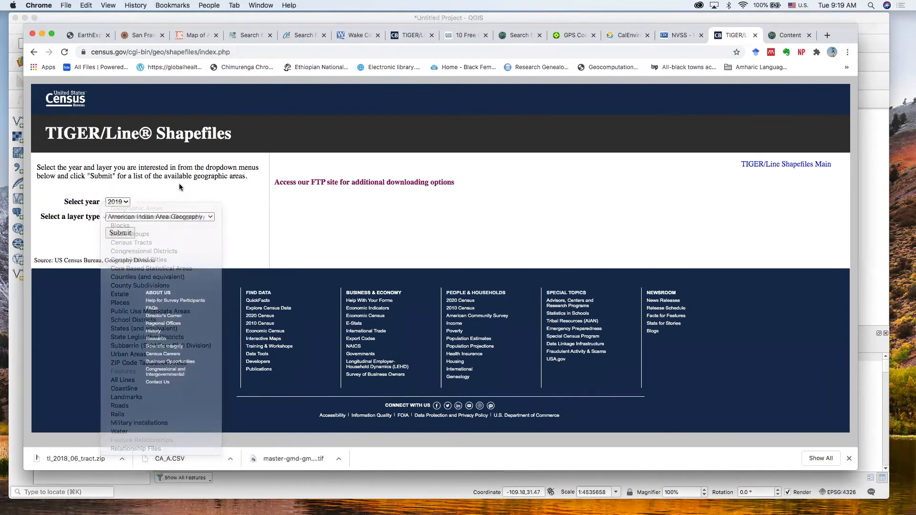
# Request the shapefile list for year 2018 with the Census Tracts layer type.
pyautogui.click(125, 202)
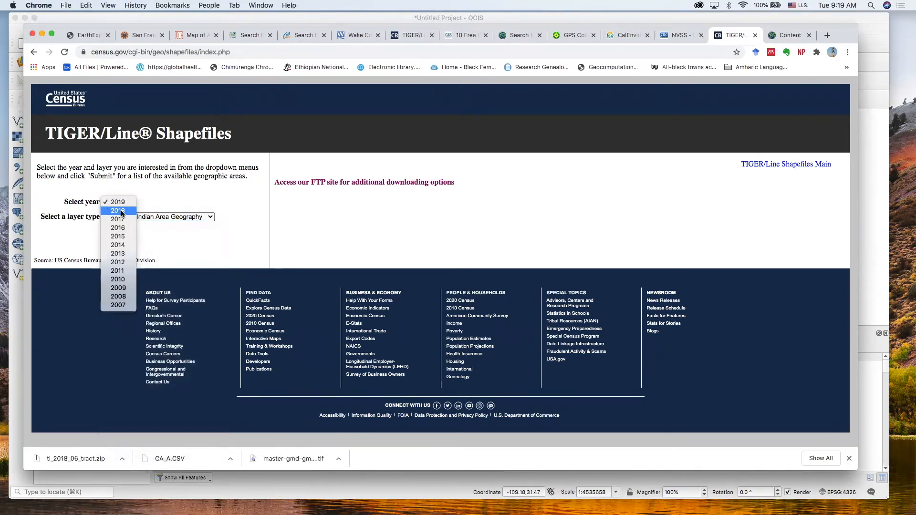
pyautogui.click(123, 212)
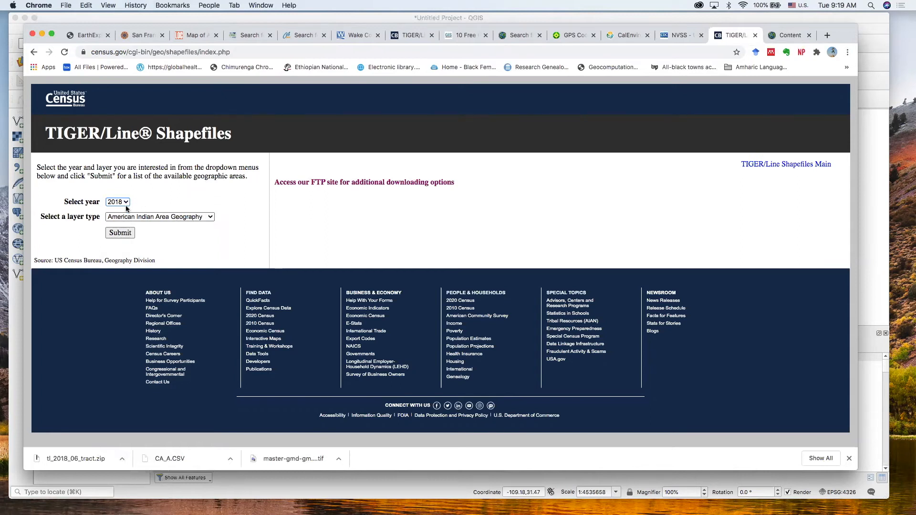
pyautogui.click(212, 218)
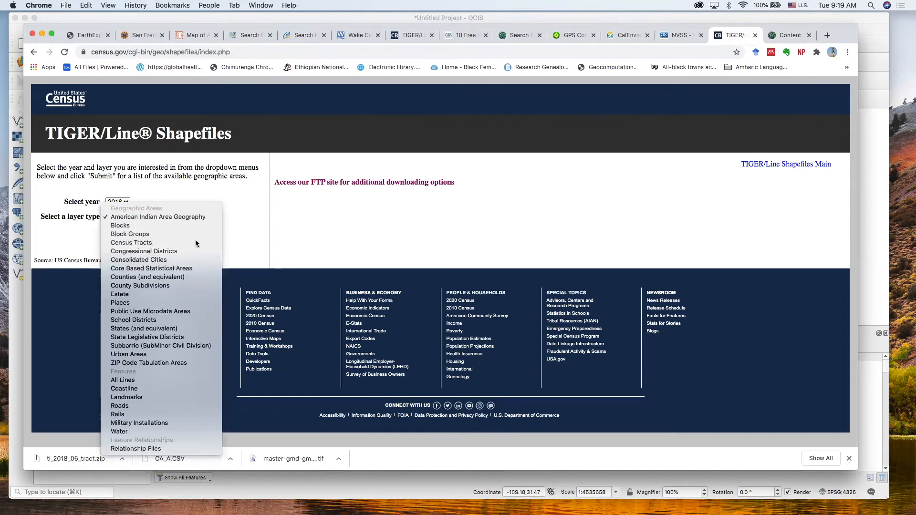
pyautogui.click(197, 242)
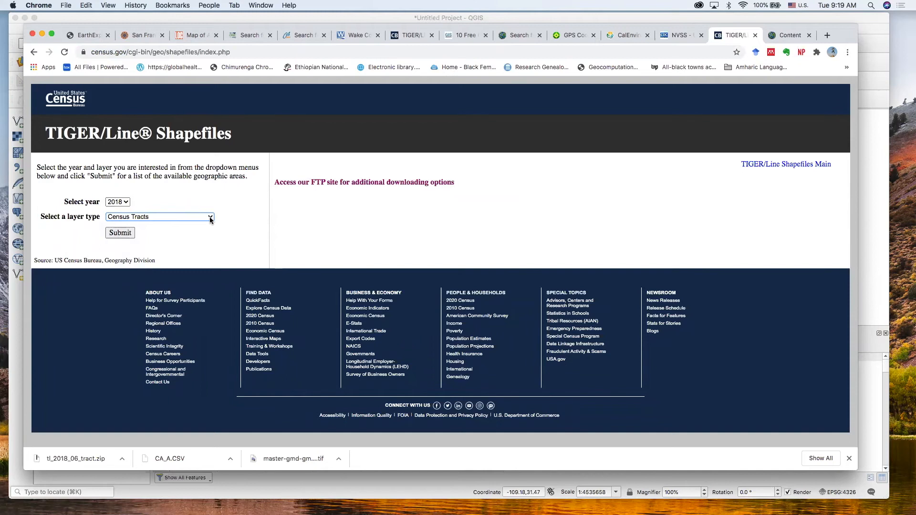
pyautogui.click(120, 233)
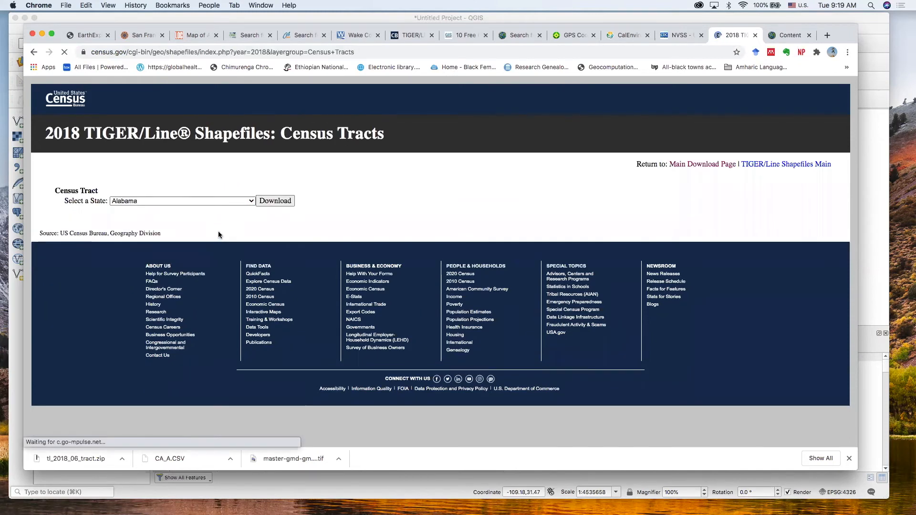
# Download the 2018 census tract shapefile for California.
pyautogui.click(251, 202)
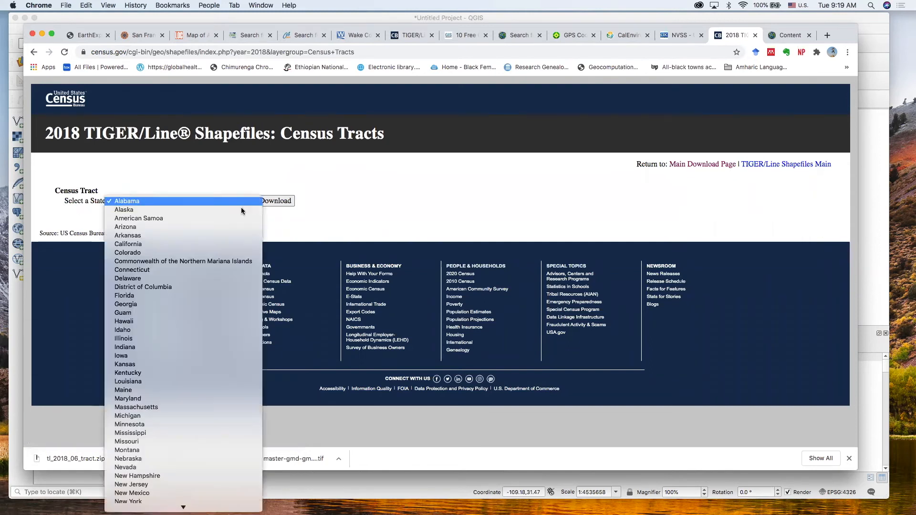
pyautogui.click(232, 243)
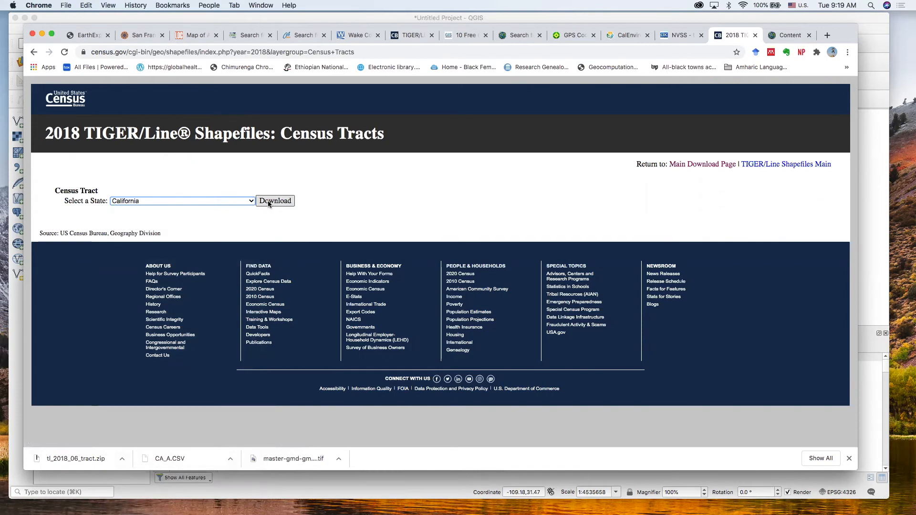
pyautogui.click(268, 200)
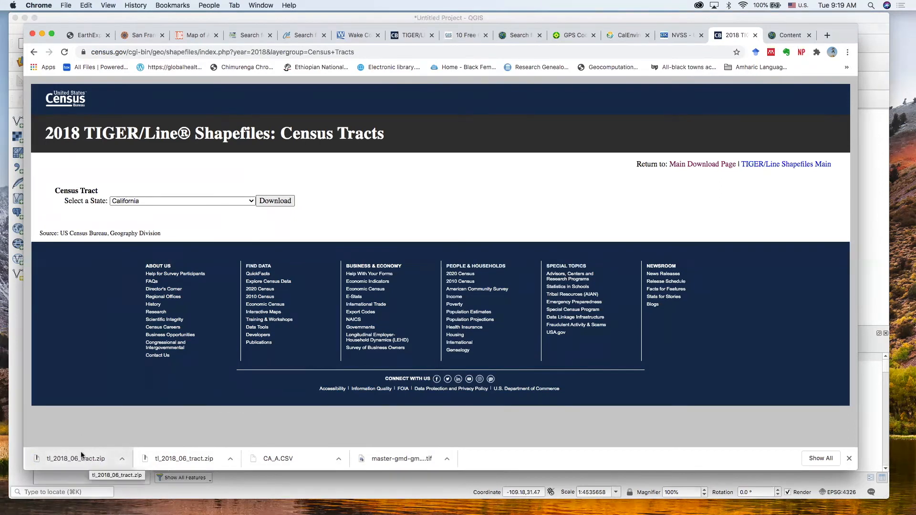
# Switch back to QGIS and choose tl_2018_06_tract.zip from the "3. Life Expectancy Map" folder as the source for a vector layer.
pyautogui.click(42, 34)
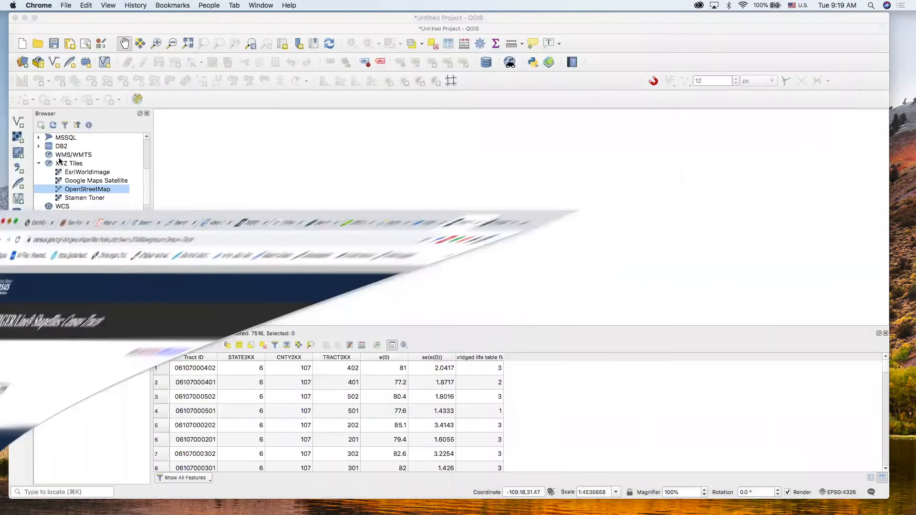
pyautogui.click(18, 122)
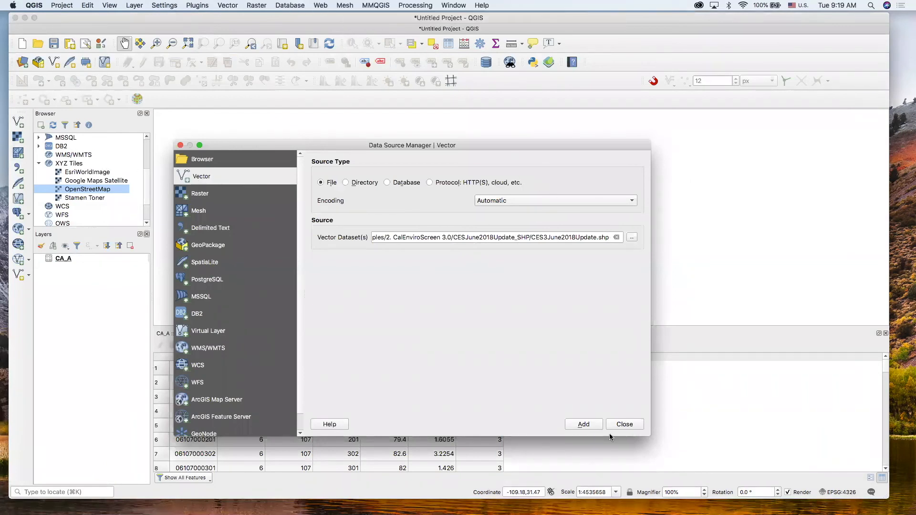
pyautogui.click(623, 424)
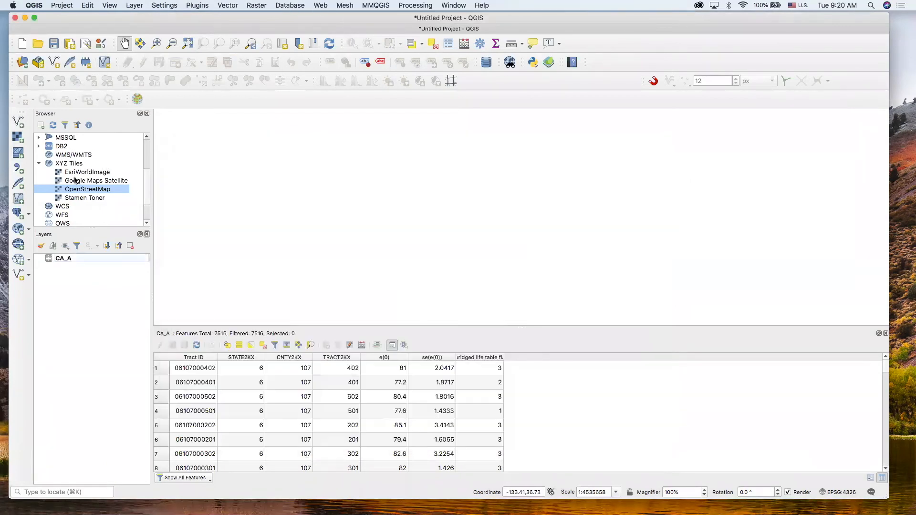
pyautogui.click(19, 124)
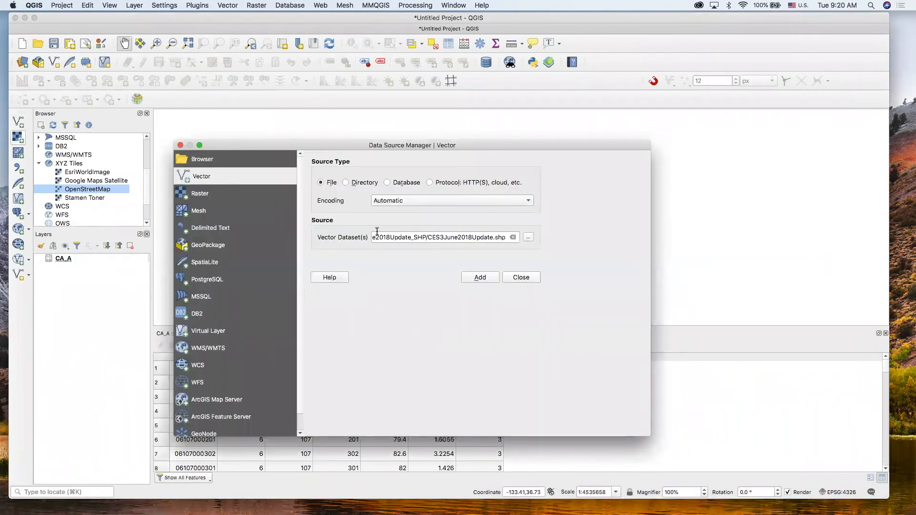
pyautogui.click(528, 238)
pyautogui.click(368, 181)
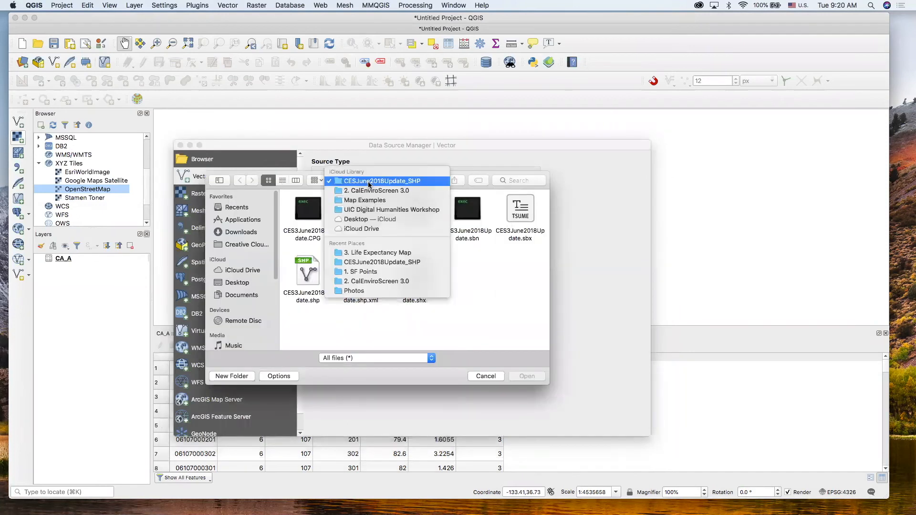
pyautogui.click(387, 253)
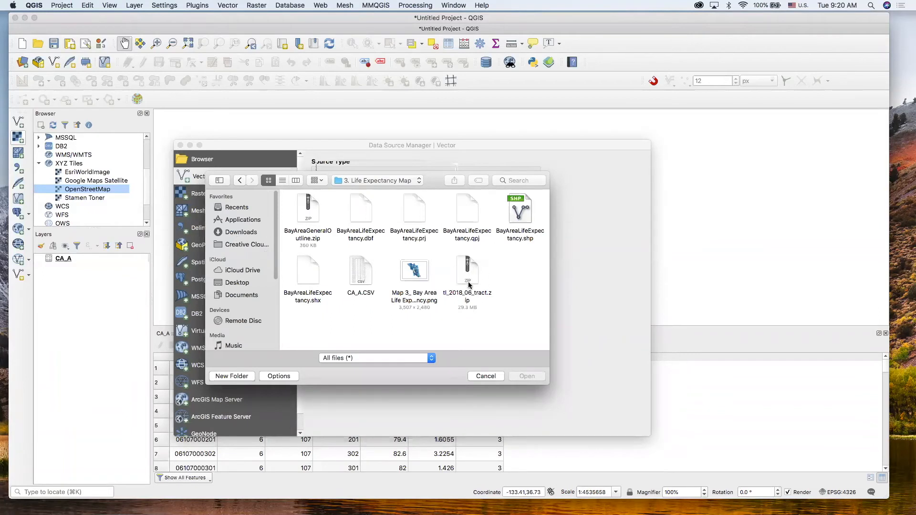
pyautogui.click(474, 296)
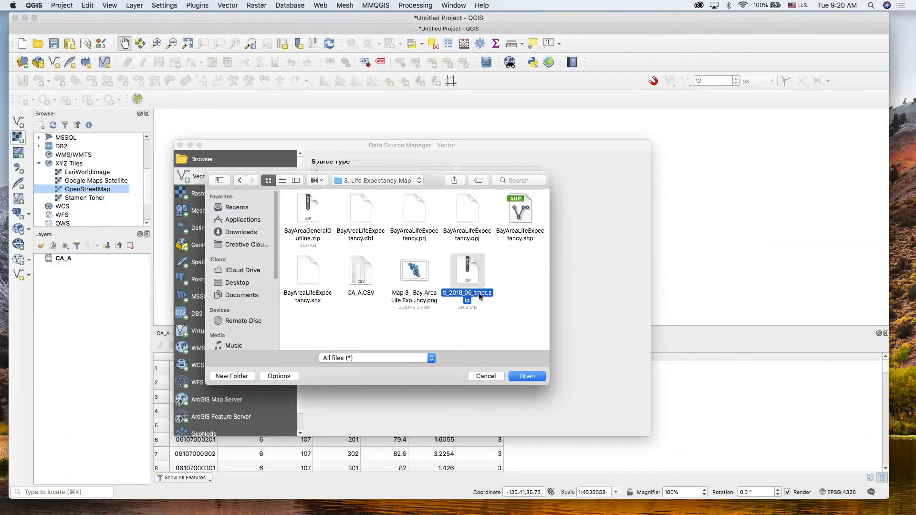
pyautogui.click(527, 377)
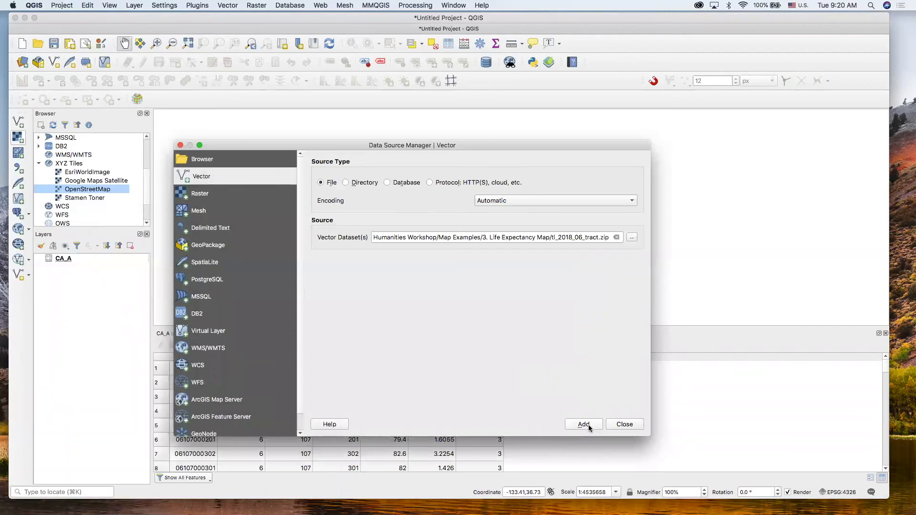
# Add only tl_2018_06_tract.shp from the zip archive as a layer, and close the CA_A attribute table.
pyautogui.click(584, 425)
pyautogui.click(503, 261)
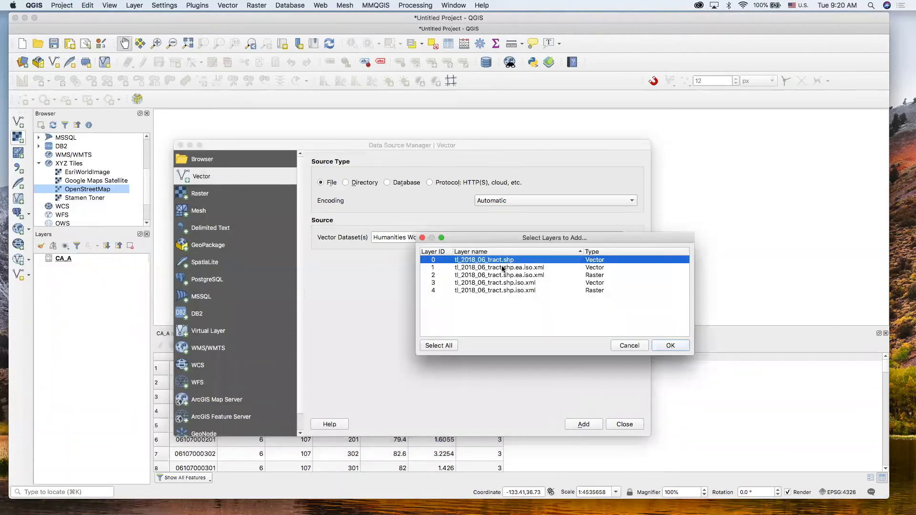
pyautogui.click(670, 346)
pyautogui.click(608, 318)
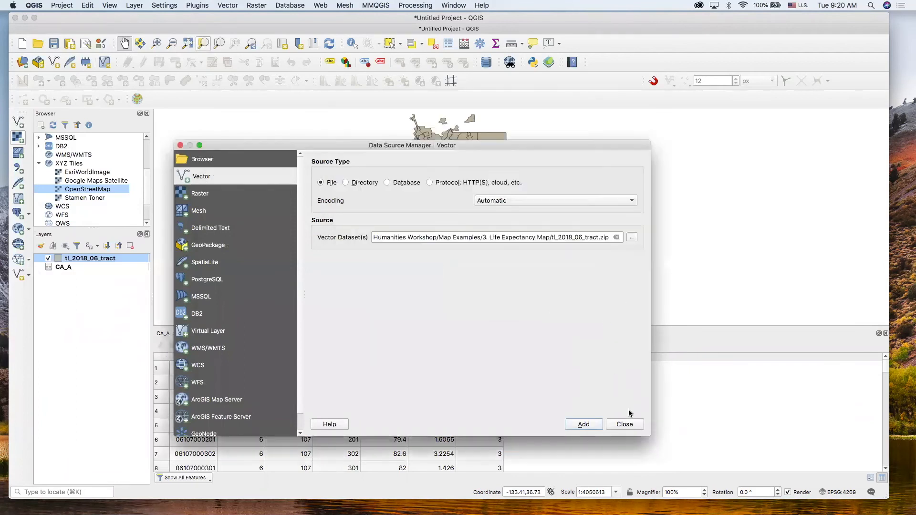
pyautogui.click(627, 425)
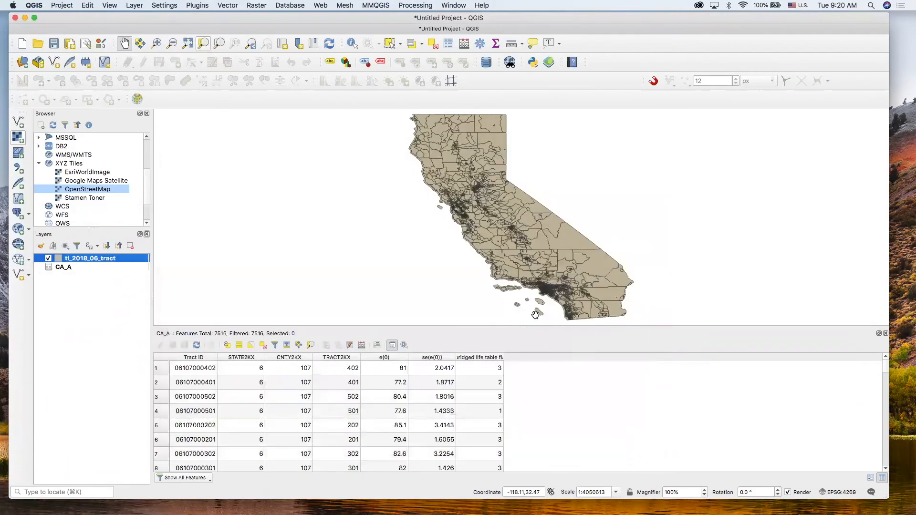
pyautogui.click(885, 334)
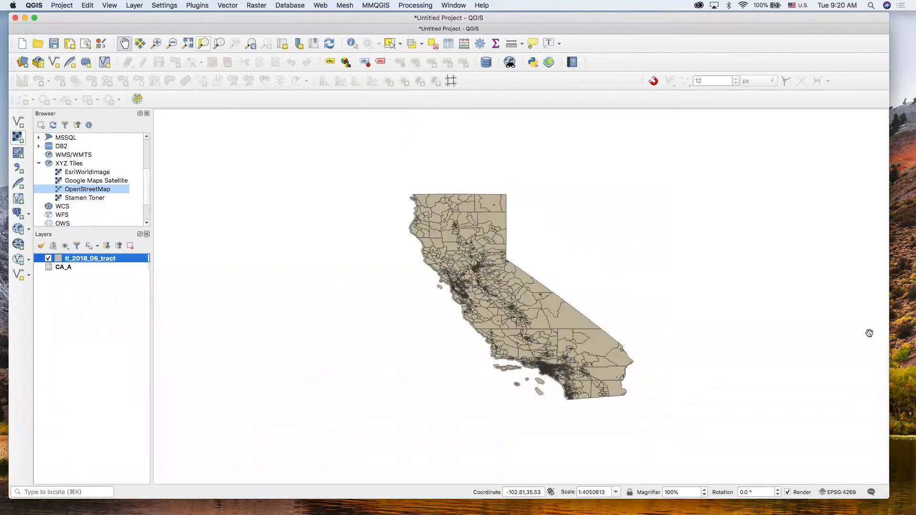
# Zoom the map to the tl_2018_06_tract layer and examine the GEOID column in its attribute table.
pyautogui.rightClick(97, 262)
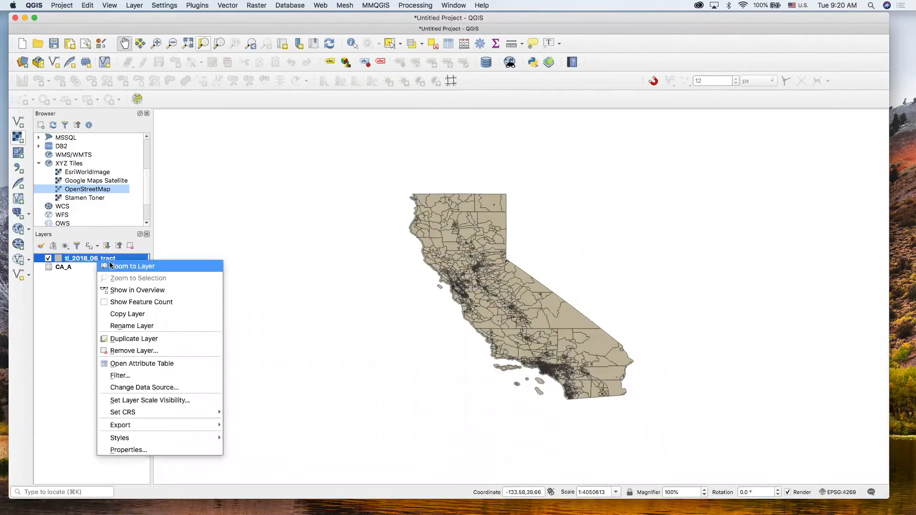
pyautogui.click(113, 263)
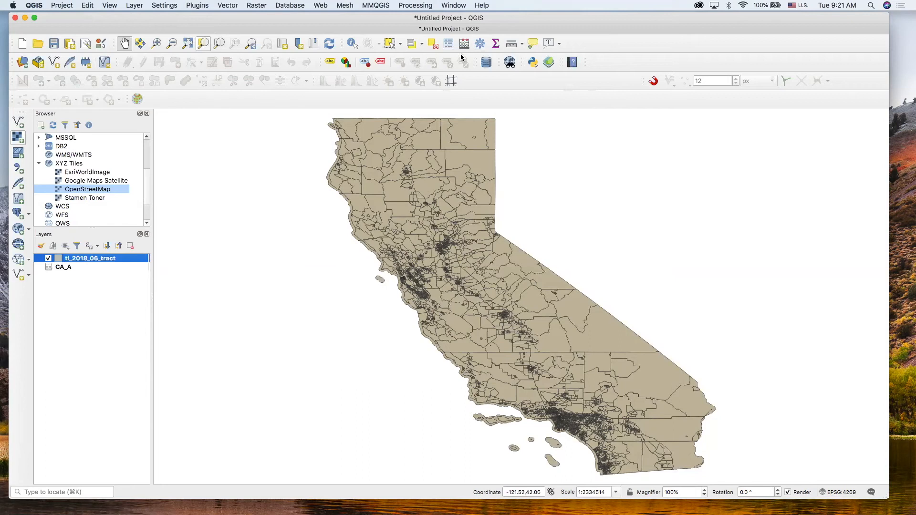
pyautogui.click(449, 46)
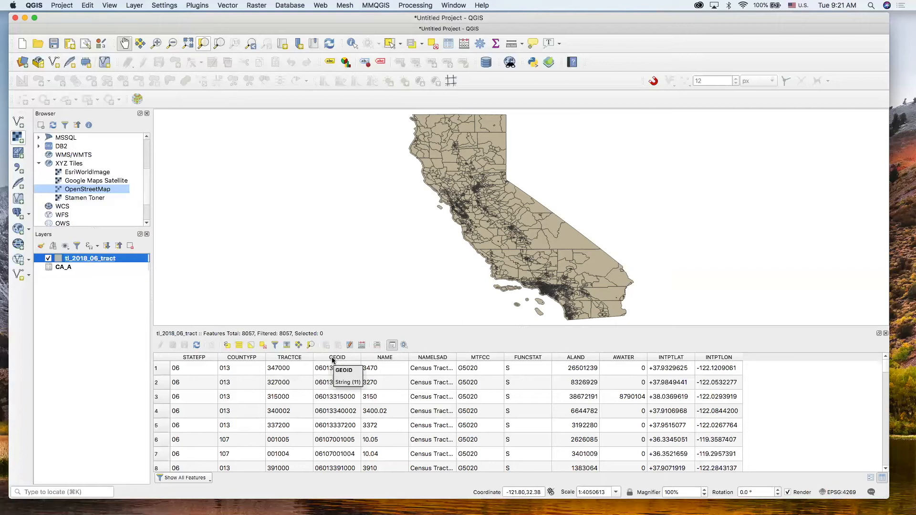
pyautogui.click(886, 333)
# Move the CA_A table above tl_2018_06_tract in the layer order.
pyautogui.click(76, 267)
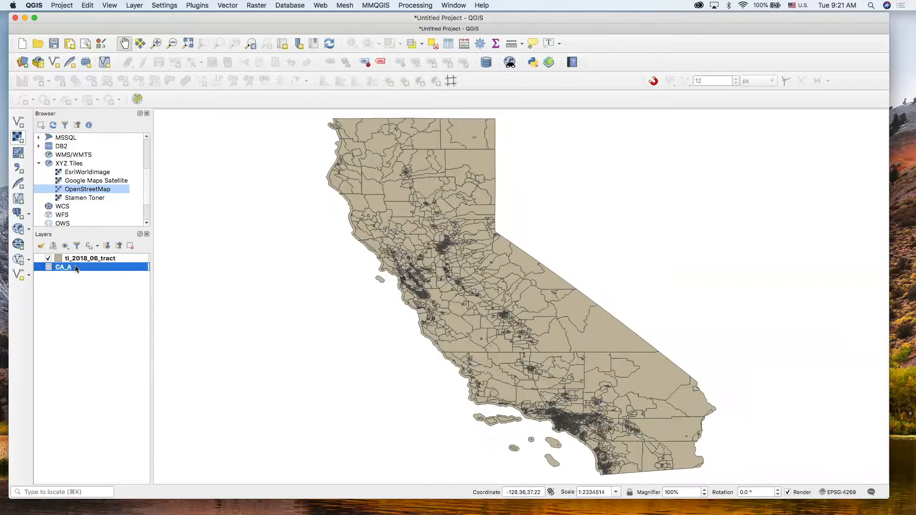
pyautogui.moveTo(81, 267); pyautogui.dragTo(81, 258)
pyautogui.click(77, 260)
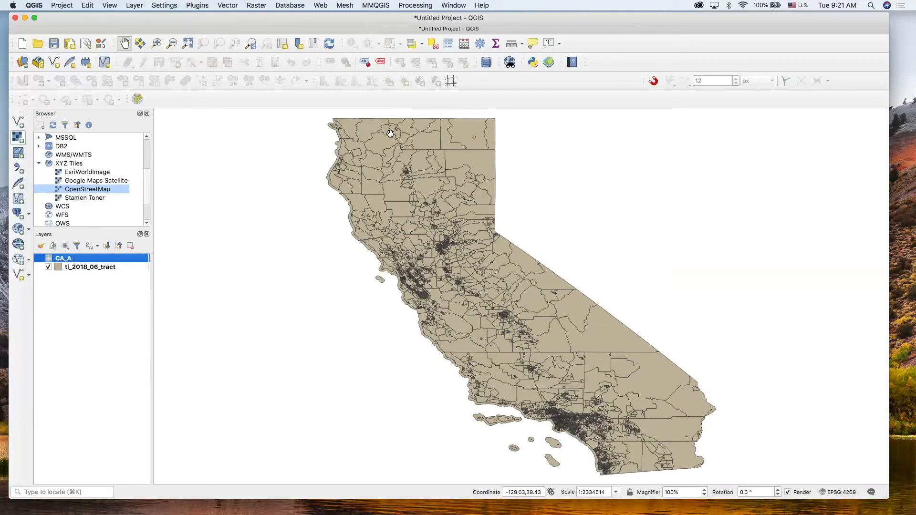
# Sort the CA_A attribute table by Tract ID in descending order to examine its tract codes, and close the table.
pyautogui.click(449, 45)
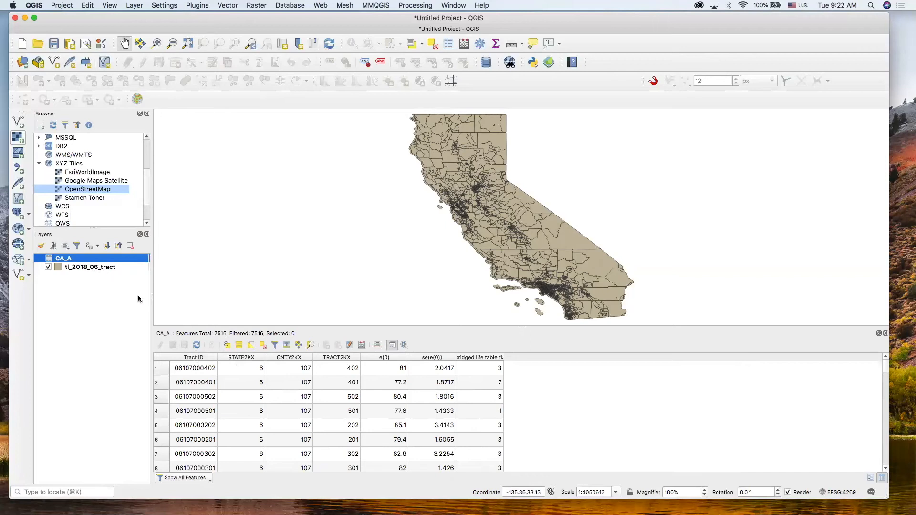
pyautogui.click(199, 357)
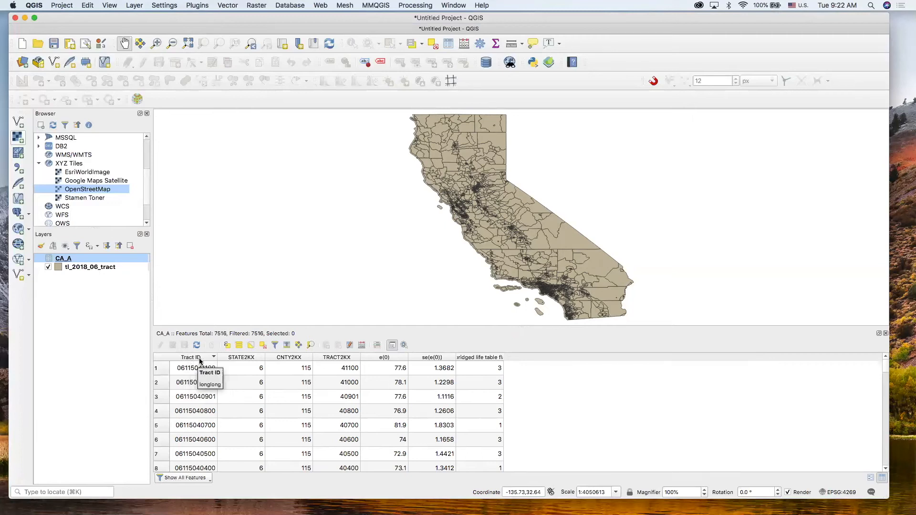
pyautogui.click(885, 333)
# Sort the tl_2018_06_tract attribute table by GEOID in descending order to examine its codes and field type, and close the table.
pyautogui.click(90, 266)
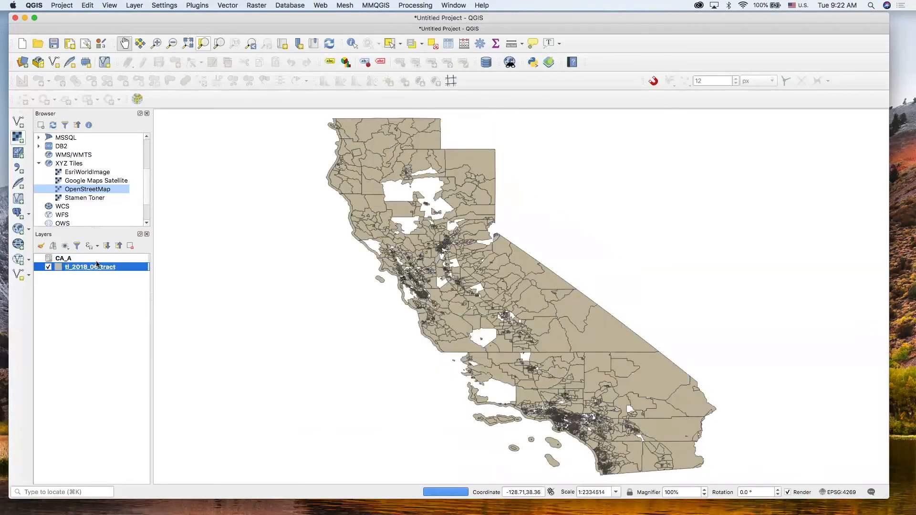
pyautogui.click(449, 45)
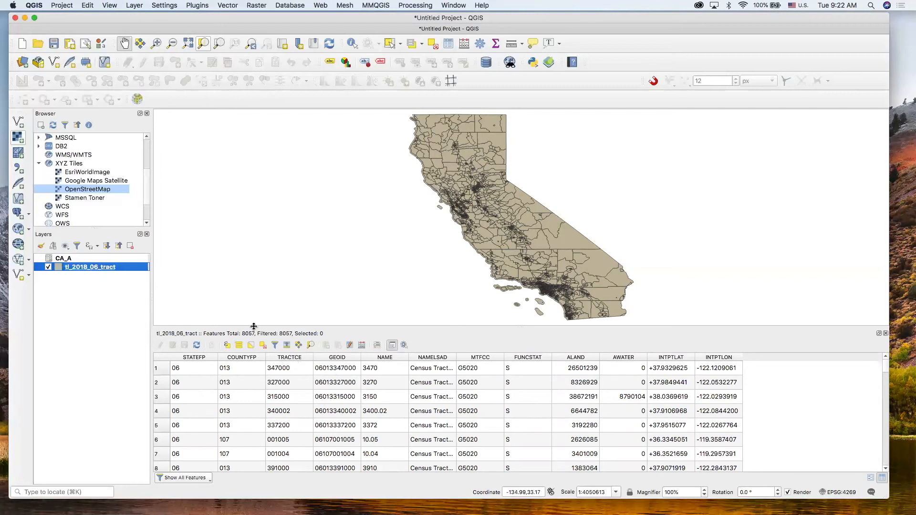
pyautogui.click(344, 358)
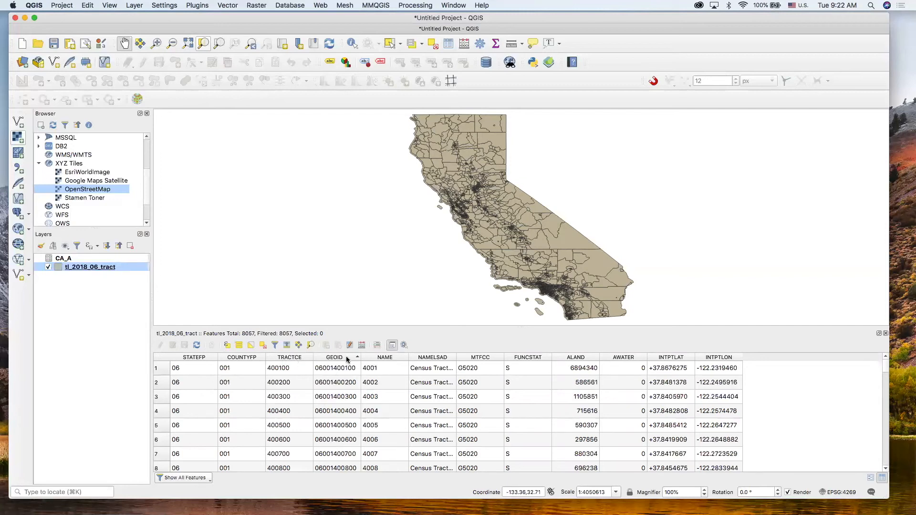
pyautogui.click(345, 358)
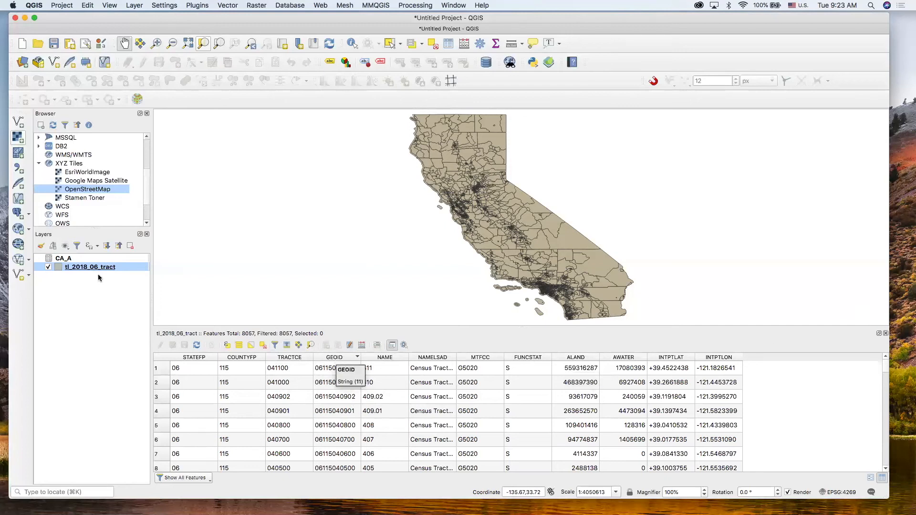
pyautogui.click(884, 333)
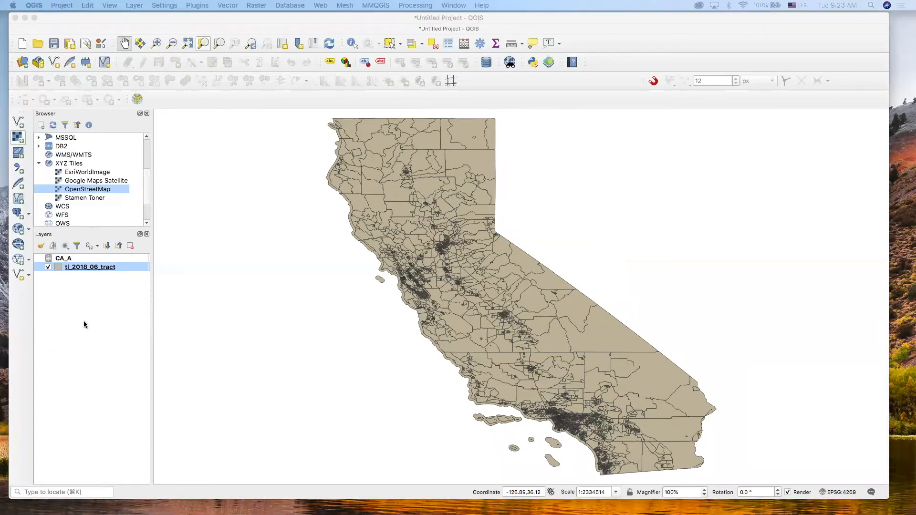
pyautogui.rightClick(92, 269)
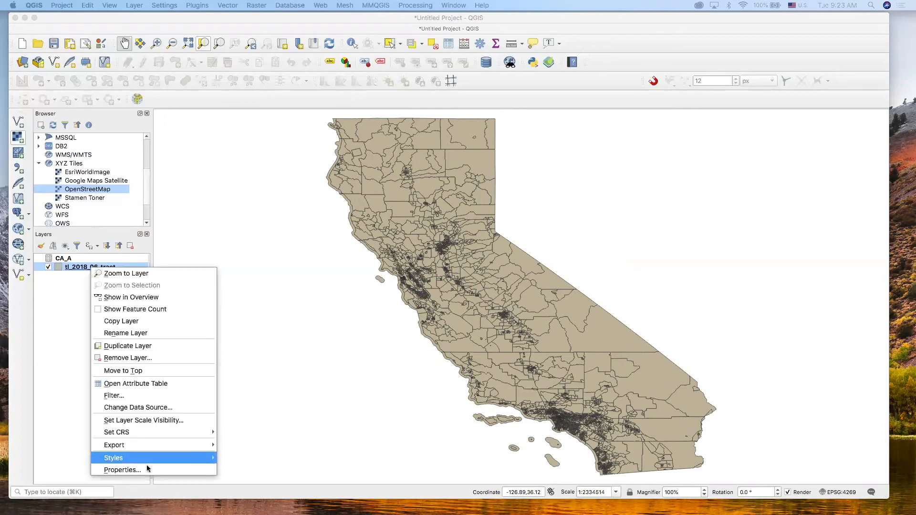
pyautogui.click(147, 470)
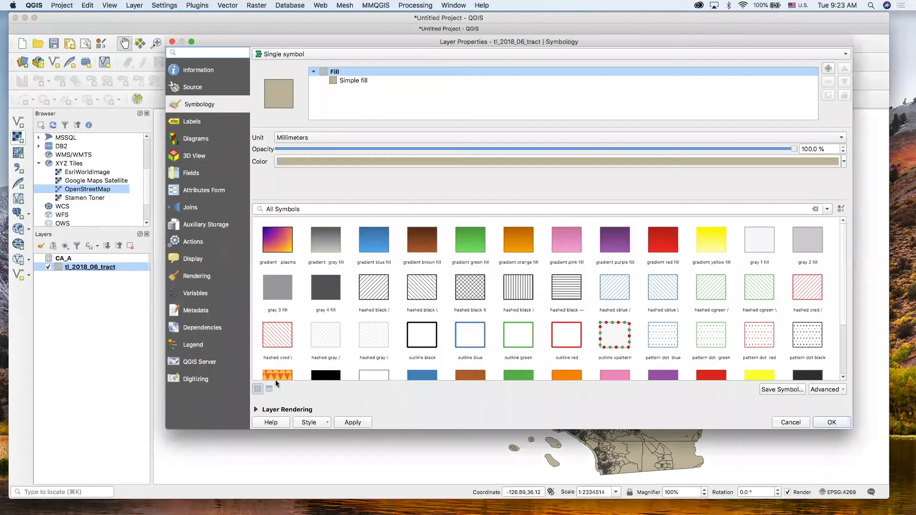
pyautogui.click(795, 422)
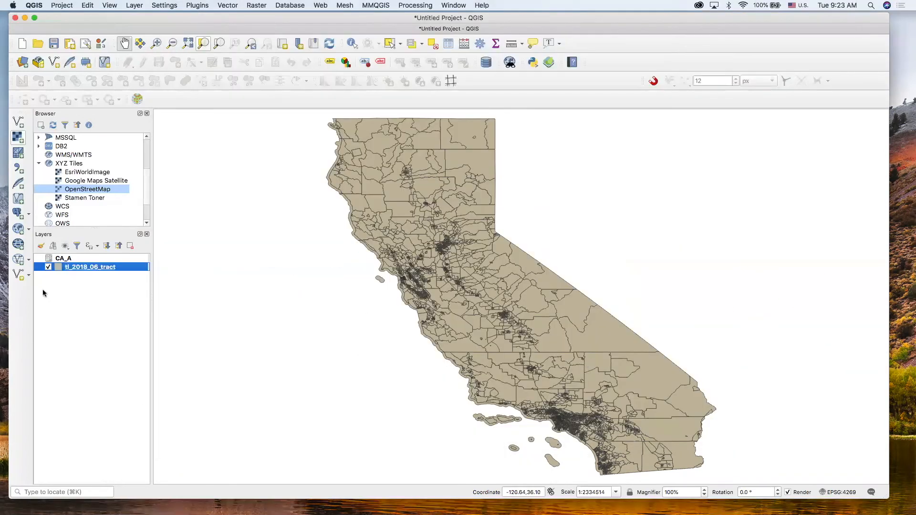
# Add a join from tl_2018_06_tract to the CA_A table, with Tract ID as join field and GEOID as target field.
pyautogui.doubleClick(83, 266)
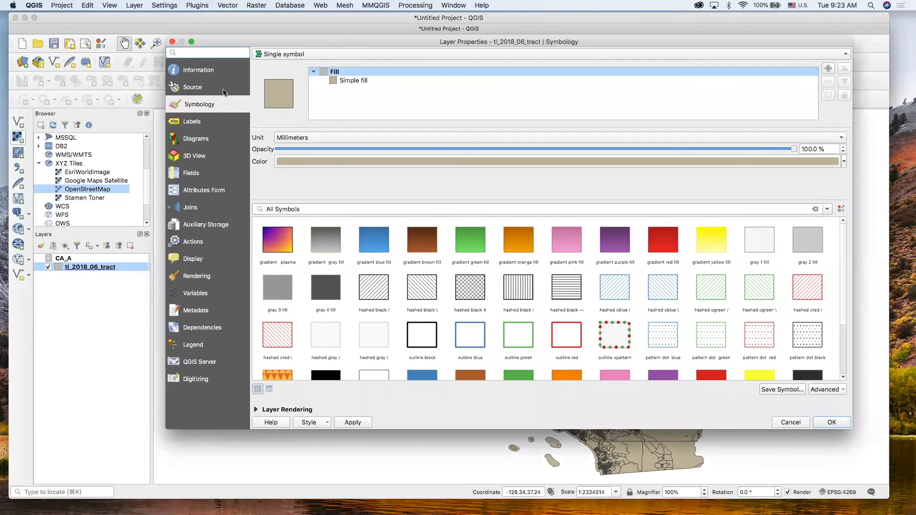
pyautogui.click(189, 209)
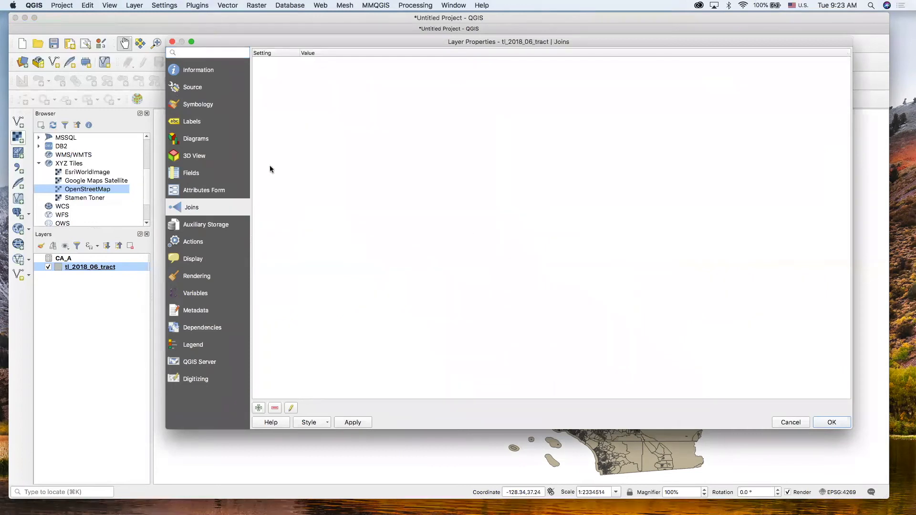
pyautogui.click(200, 104)
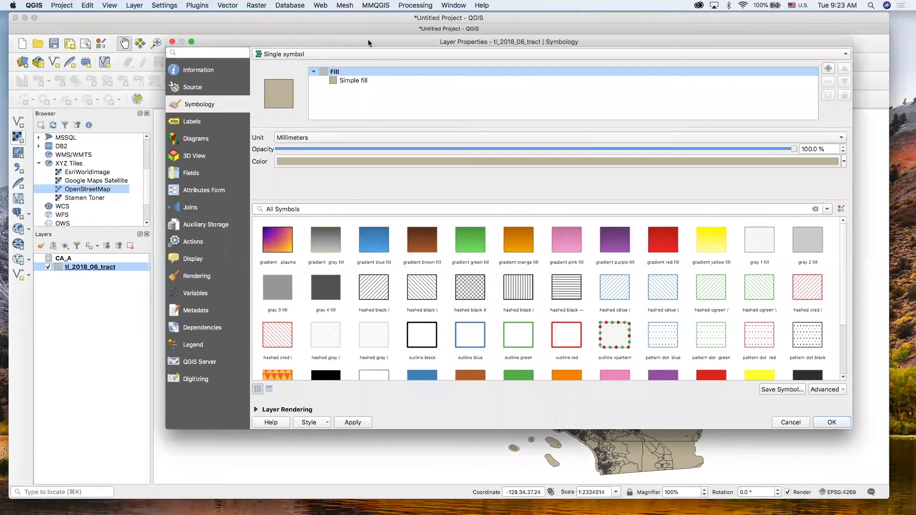
pyautogui.click(195, 208)
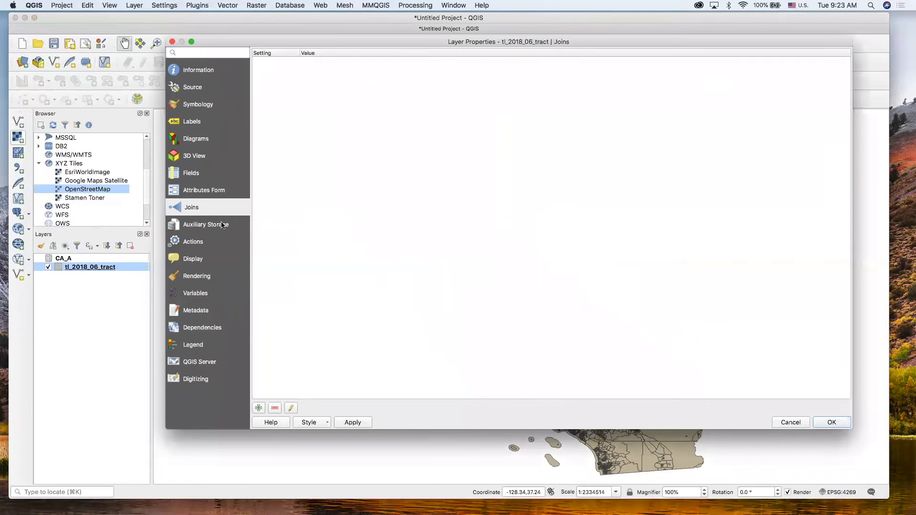
pyautogui.click(259, 408)
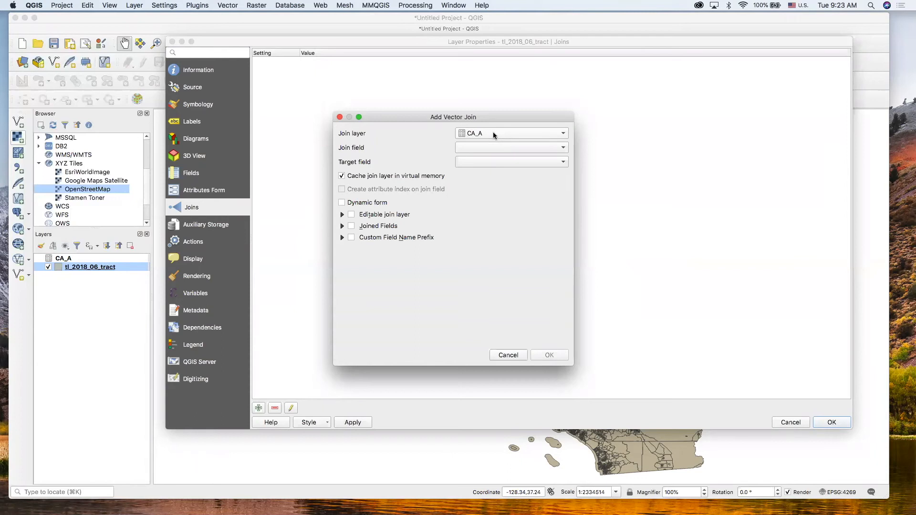
pyautogui.click(467, 148)
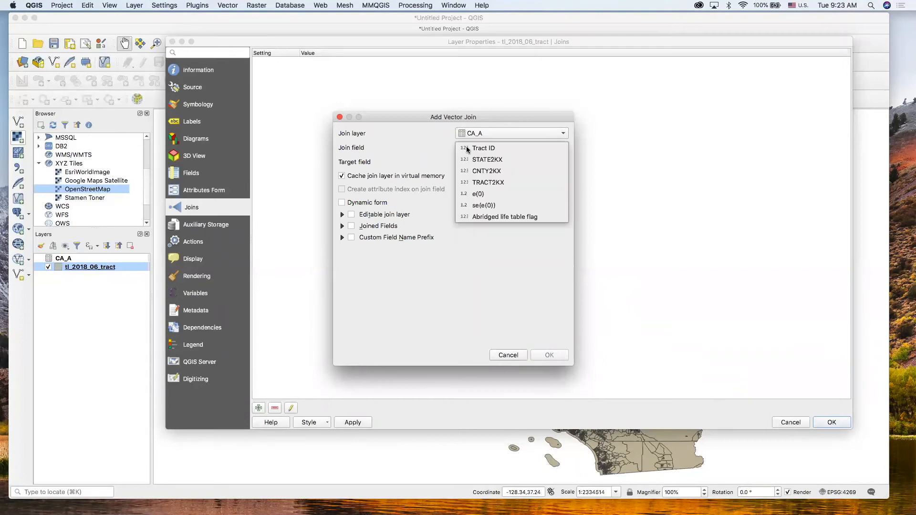
pyautogui.click(497, 149)
pyautogui.click(485, 162)
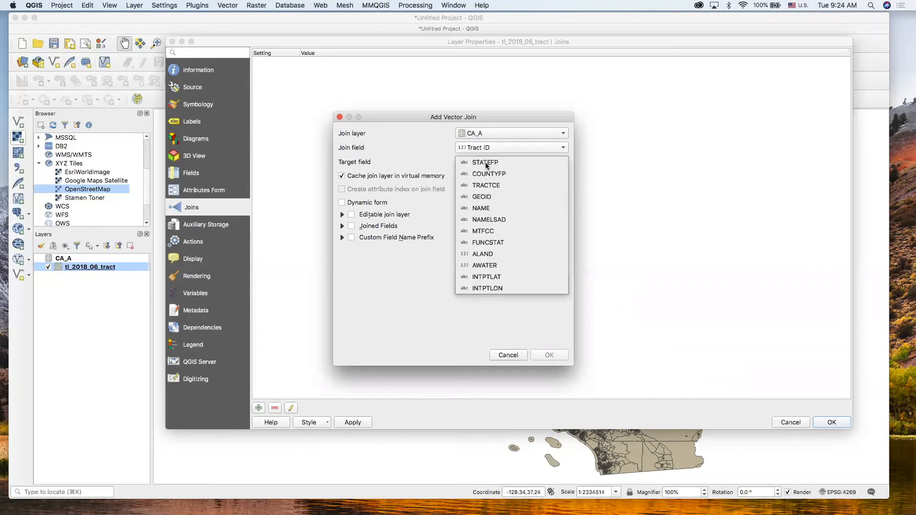
pyautogui.click(480, 197)
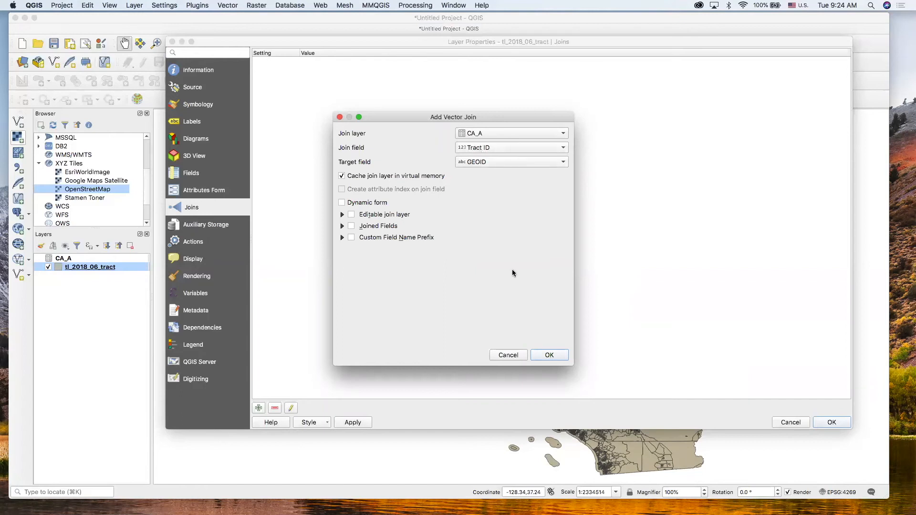
pyautogui.click(548, 355)
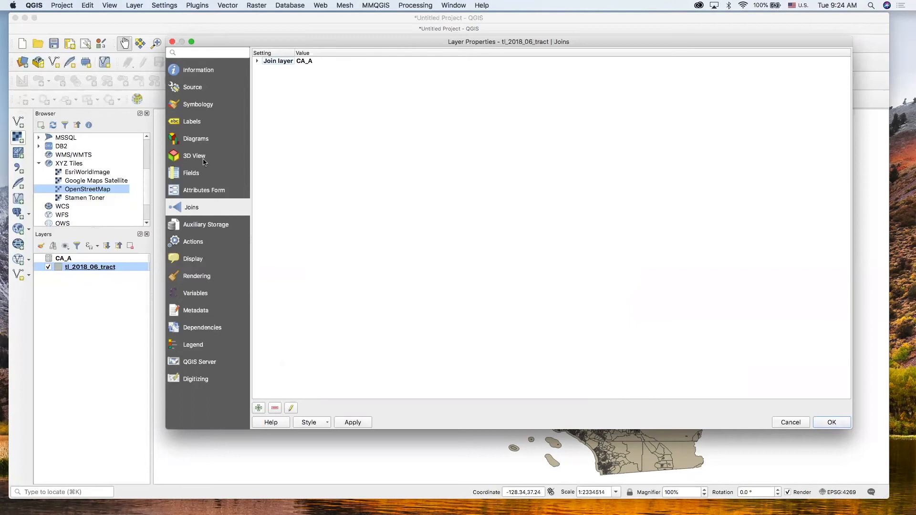
# Check the joined CA_A fields, including CA_A_e(0) and CA_A_STATE2KX, in the tract layer's attributes form settings.
pyautogui.click(200, 193)
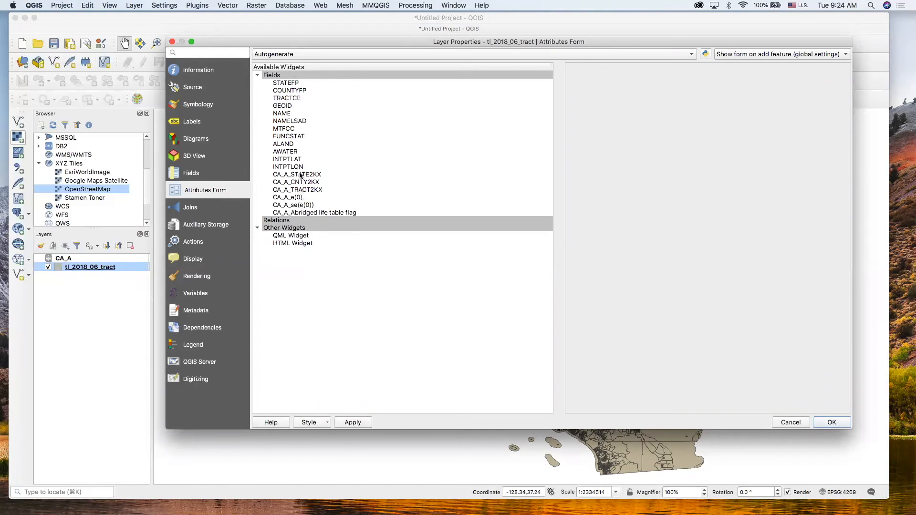
pyautogui.click(303, 200)
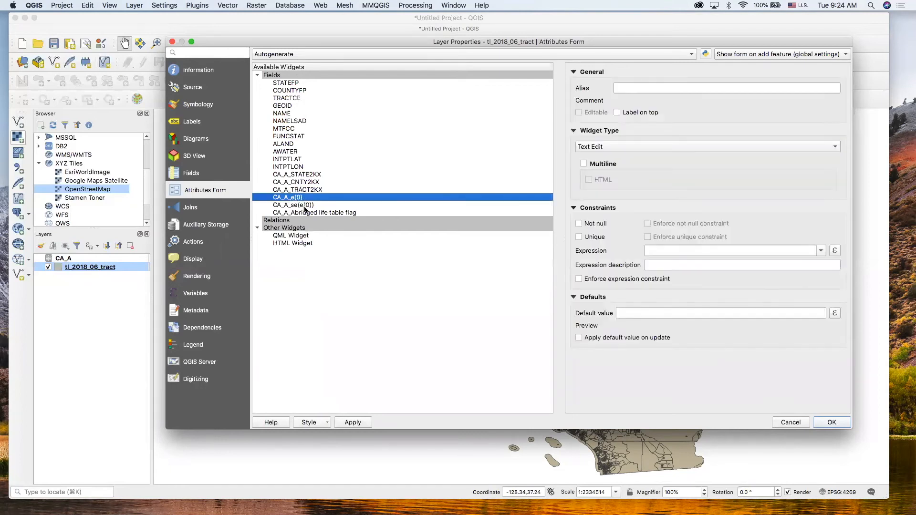
pyautogui.click(310, 213)
pyautogui.click(304, 176)
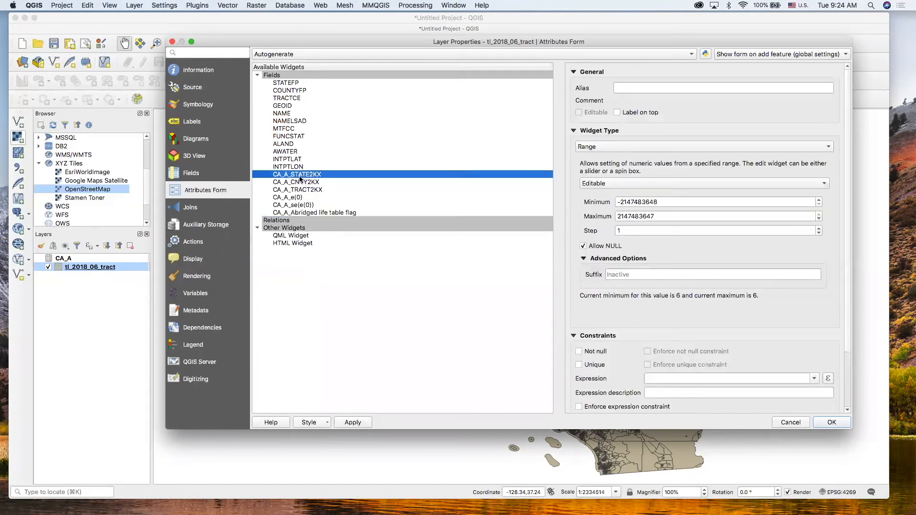
# Style the tract layer with Graduated symbology on CA_A_e(0), classify the values and apply it to the map.
pyautogui.click(199, 105)
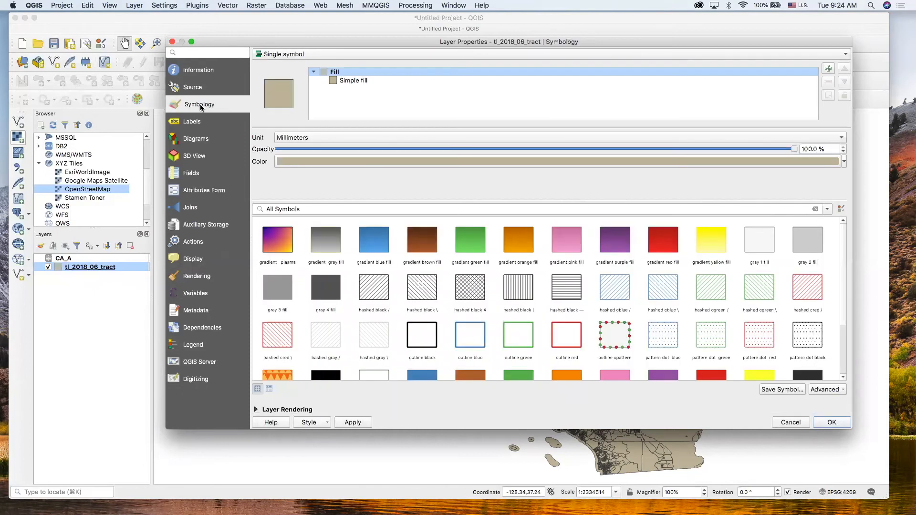
pyautogui.click(307, 53)
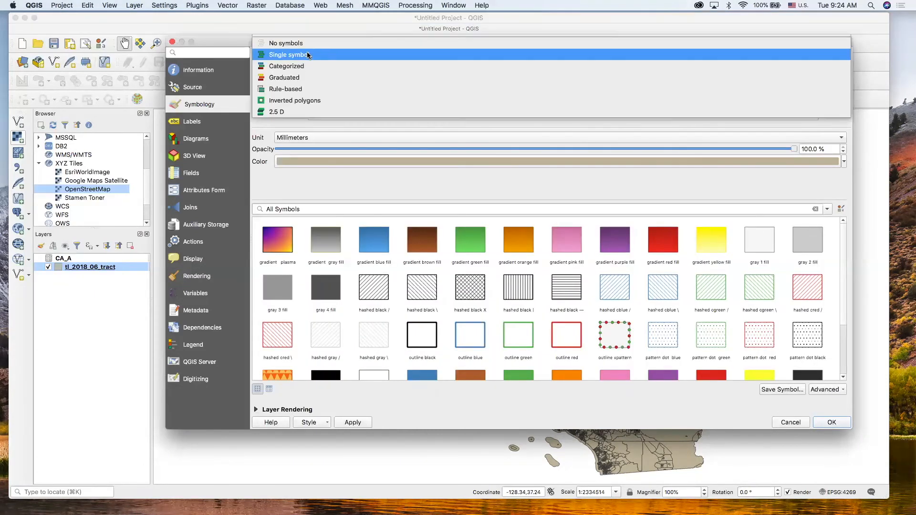
pyautogui.click(304, 77)
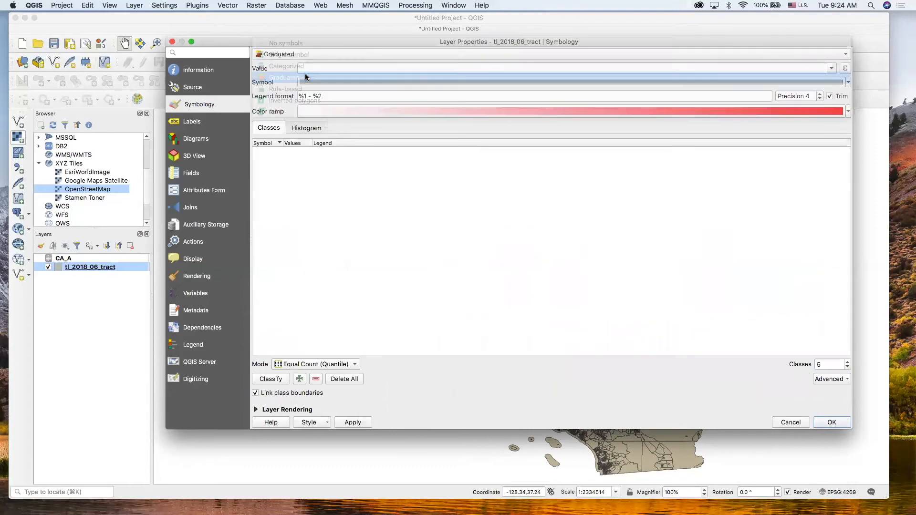
pyautogui.click(830, 70)
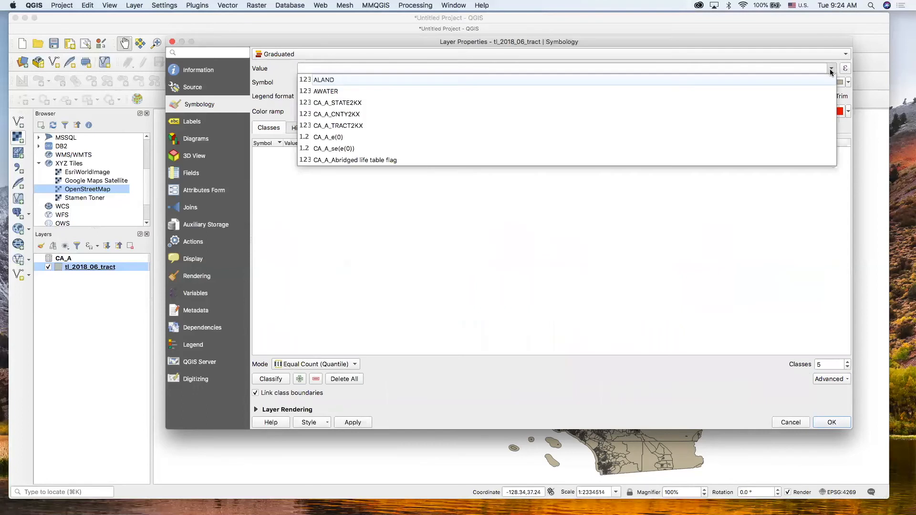
pyautogui.click(735, 138)
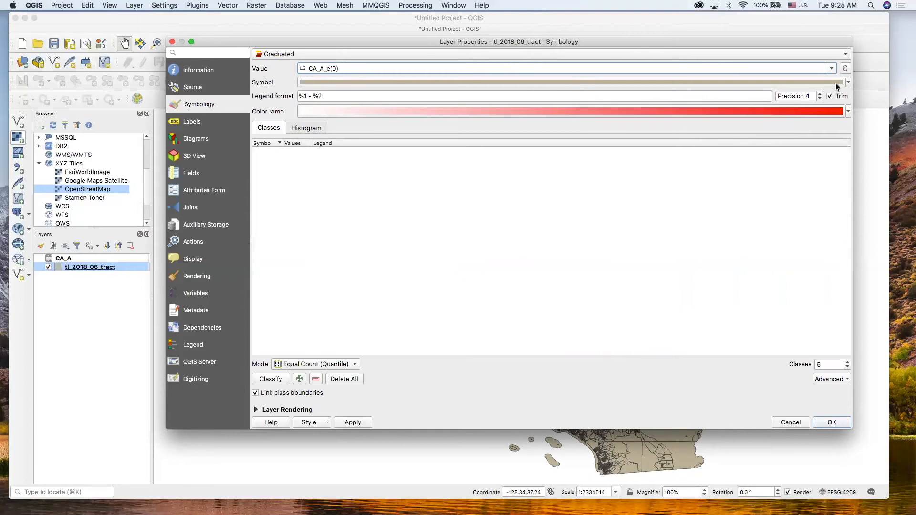
pyautogui.click(275, 378)
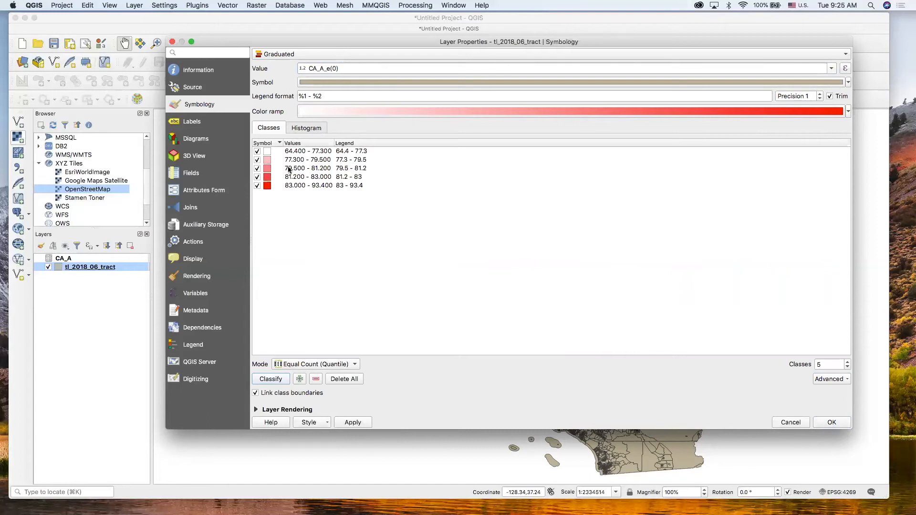
pyautogui.click(352, 423)
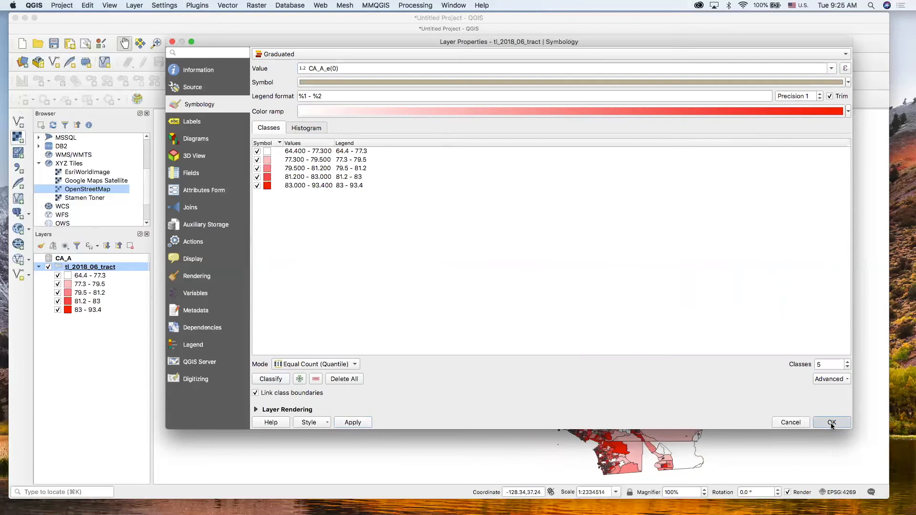
pyautogui.click(830, 422)
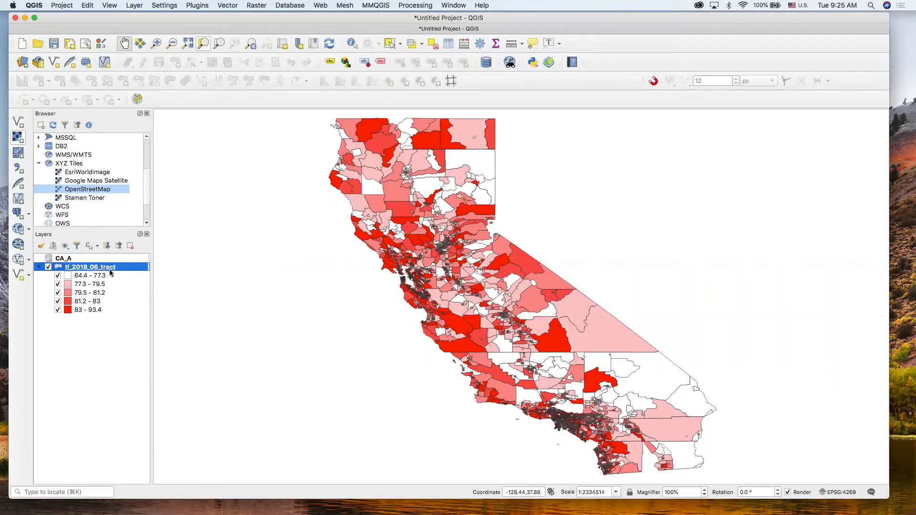
# Set the tract layer's color ramp to Blues and its classification mode to Natural Breaks (Jenks).
pyautogui.doubleClick(83, 268)
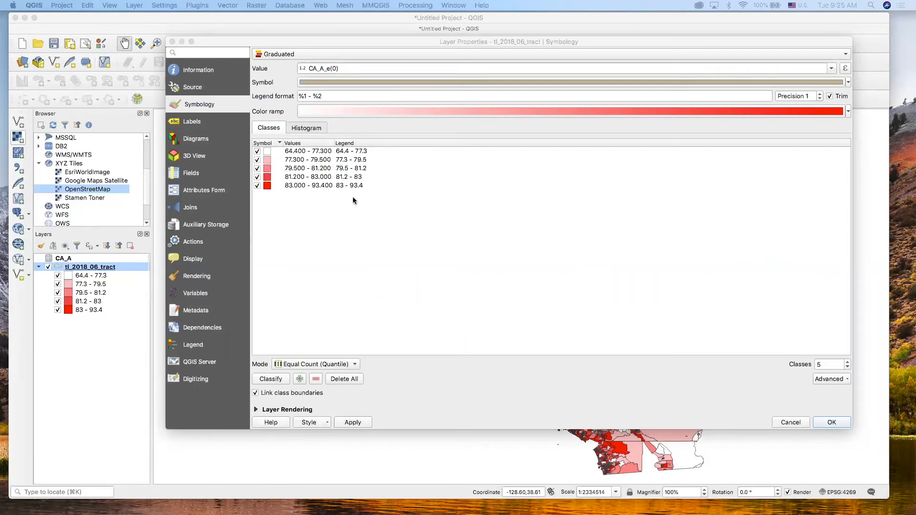
pyautogui.click(848, 111)
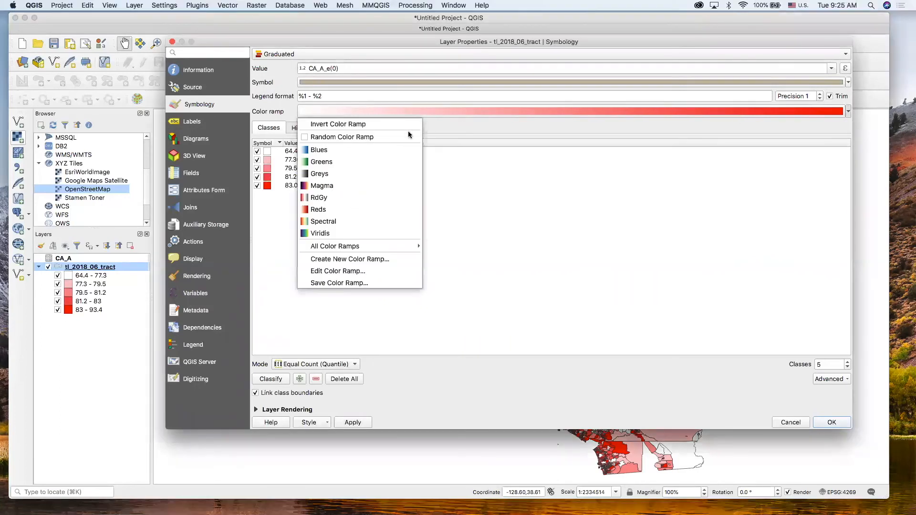
pyautogui.click(376, 148)
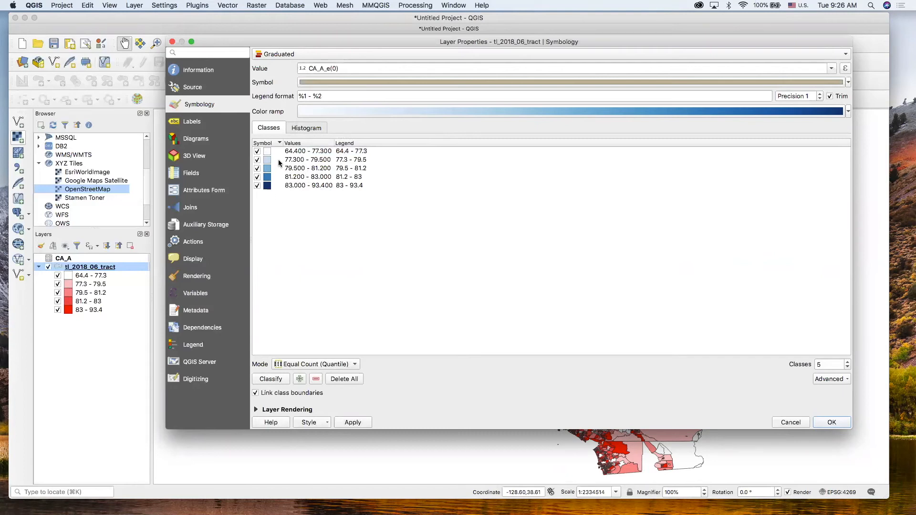
pyautogui.click(338, 365)
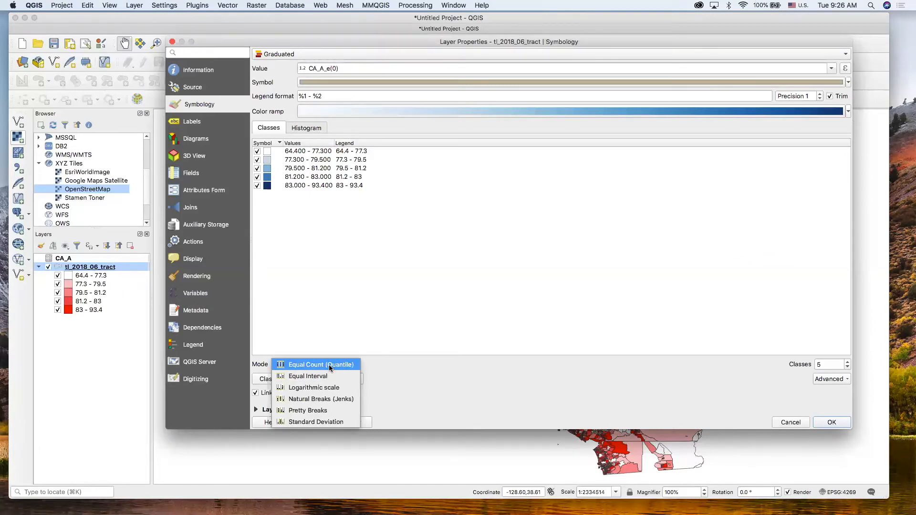
pyautogui.click(337, 399)
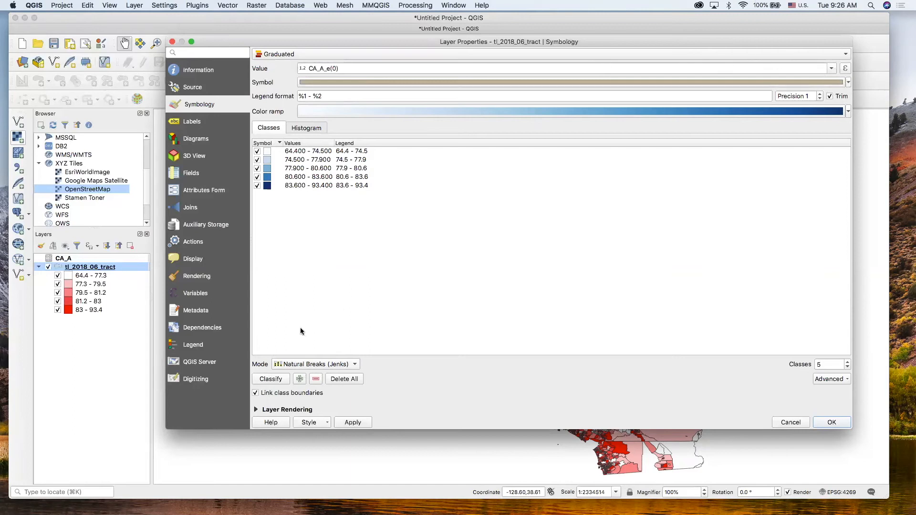
# Reclassify the tract layer's values with Natural Breaks (Jenks) and apply the blue graduated style to the map.
pyautogui.click(270, 378)
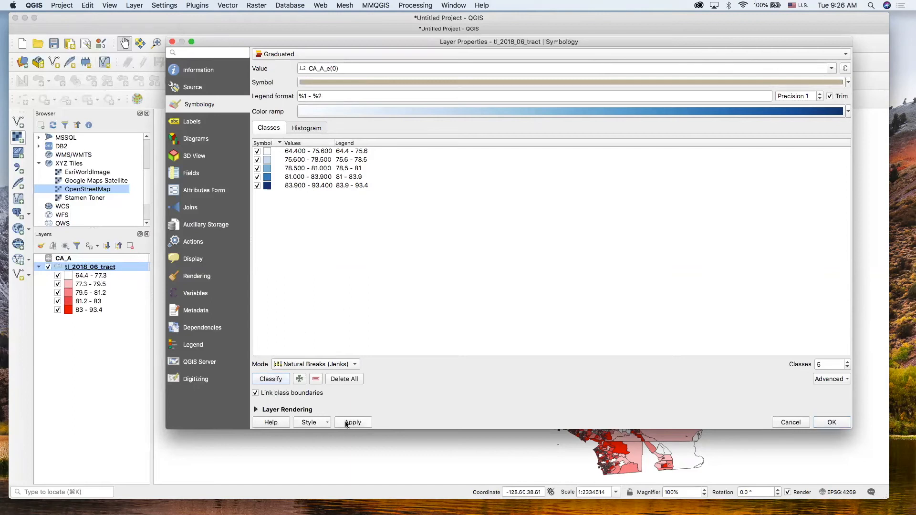
pyautogui.click(325, 365)
pyautogui.click(326, 365)
pyautogui.click(352, 422)
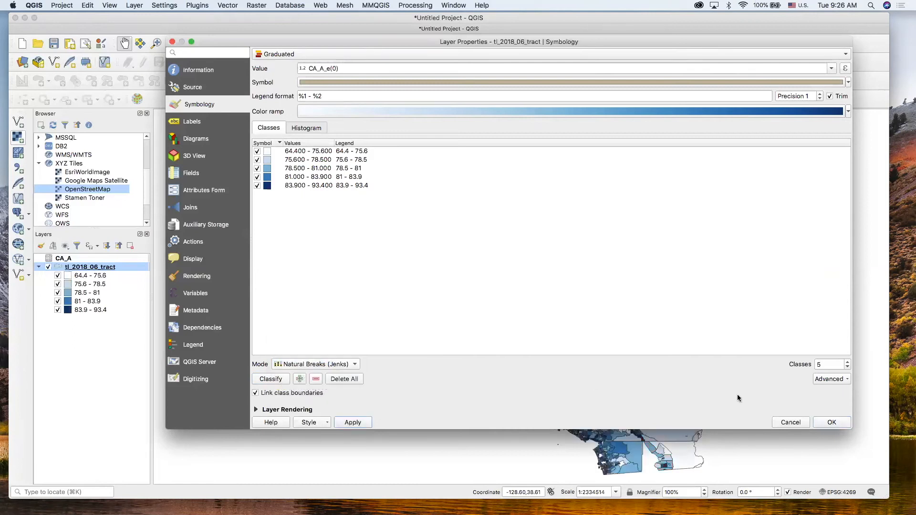
pyautogui.click(833, 423)
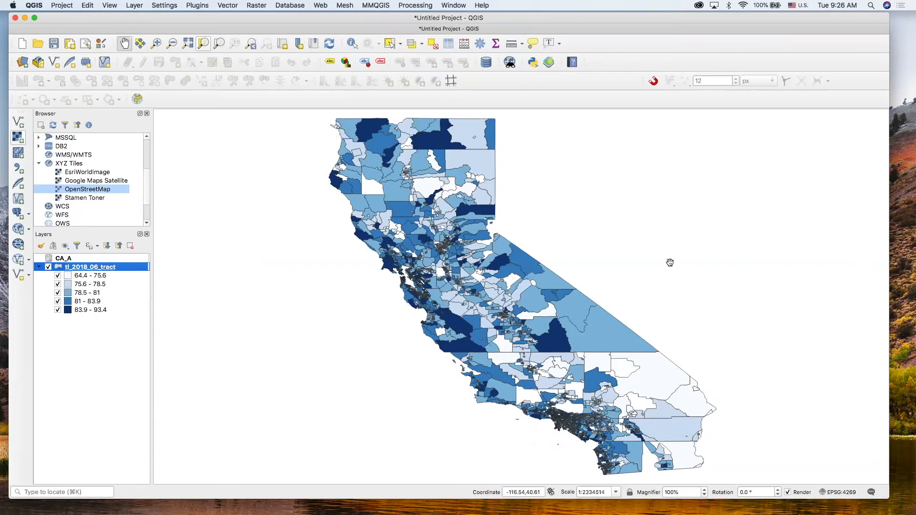
# Filter the coordinate systems for california and set the project CRS to NAD_1983_StatePlane_California_II_FIPS_0402_Feet (EPSG:102642).
pyautogui.click(841, 494)
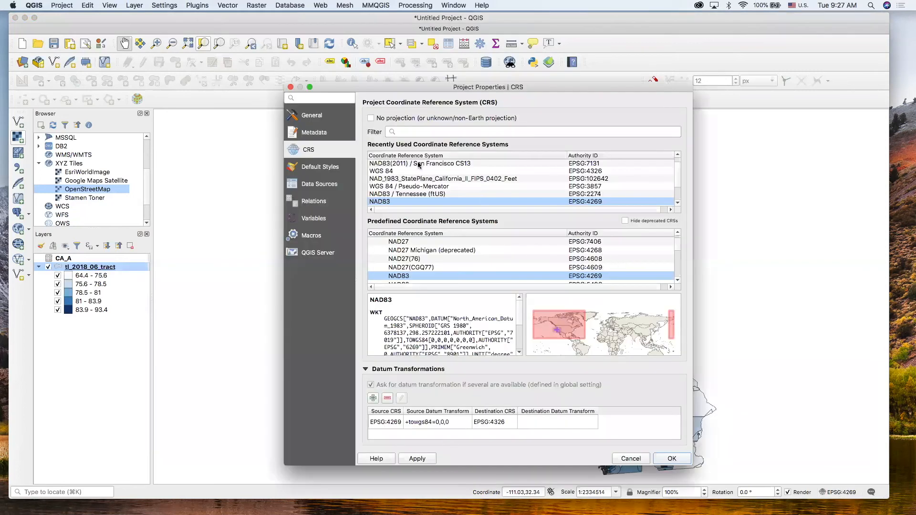
pyautogui.click(410, 129)
pyautogui.write('california')
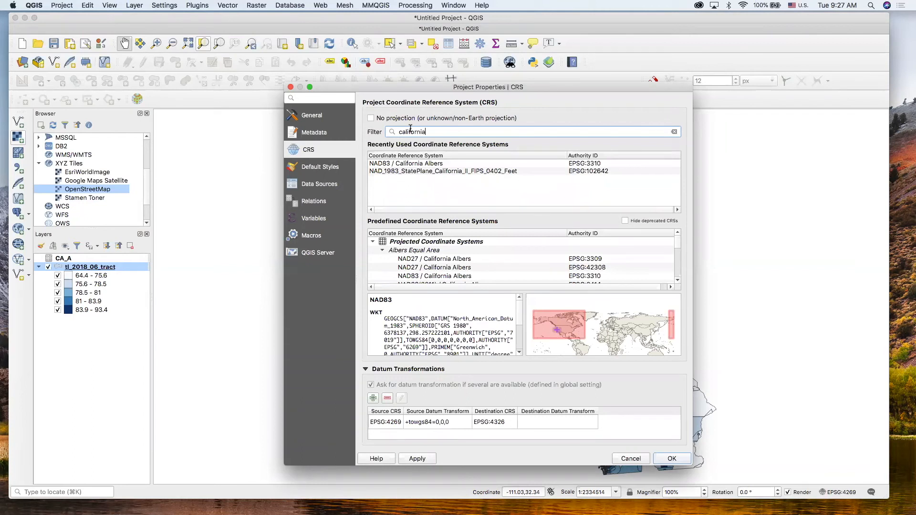
pyautogui.click(425, 171)
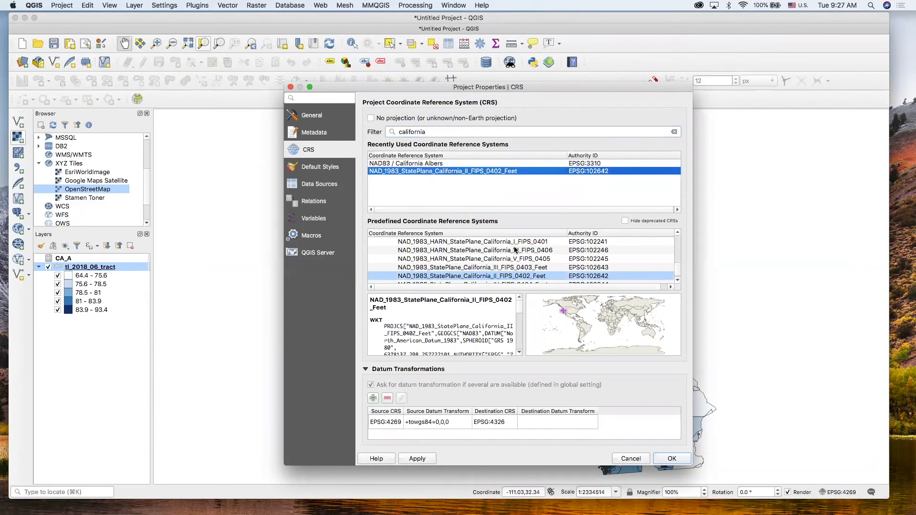
pyautogui.scroll(5, 548, 251)
pyautogui.scroll(-5, 548, 251)
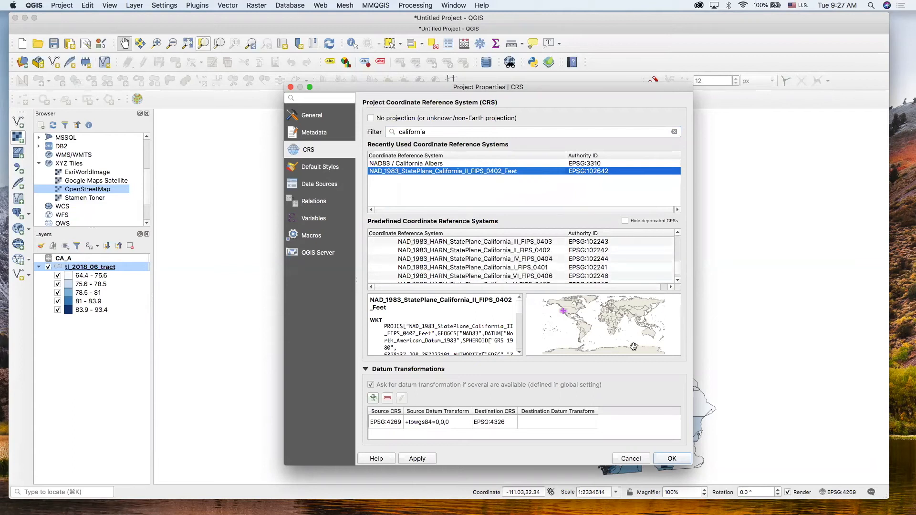
pyautogui.click(677, 459)
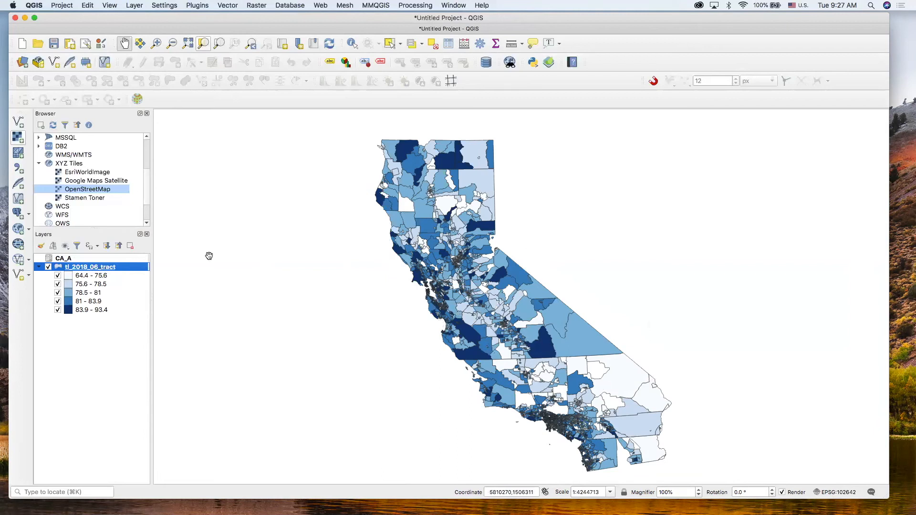
# Switch to Finder and add BayAreaGeneralOutline.zip from the 3. Life Expectancy Map folder to the QGIS project as a layer.
pyautogui.click(155, 43)
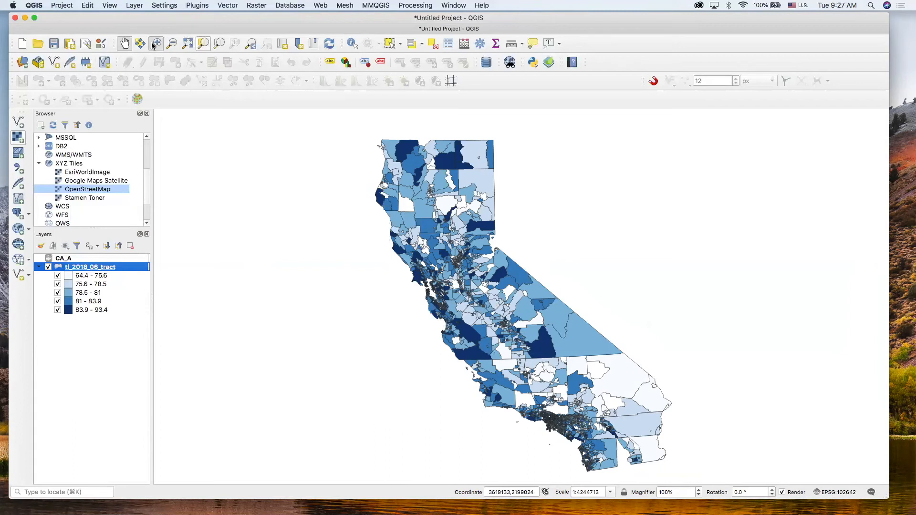
pyautogui.moveTo(376, 231); pyautogui.dragTo(482, 343)
pyautogui.moveTo(383, 180); pyautogui.dragTo(691, 446)
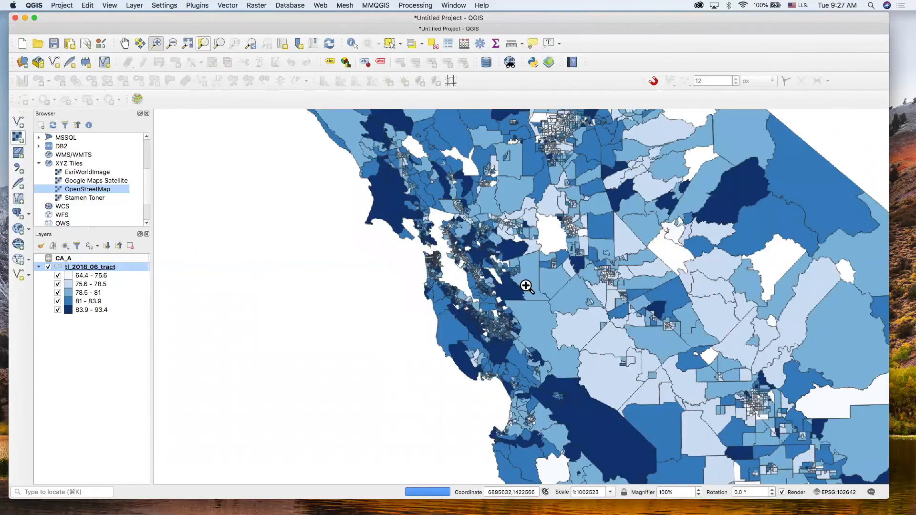
pyautogui.click(124, 44)
pyautogui.moveTo(722, 328); pyautogui.dragTo(665, 359)
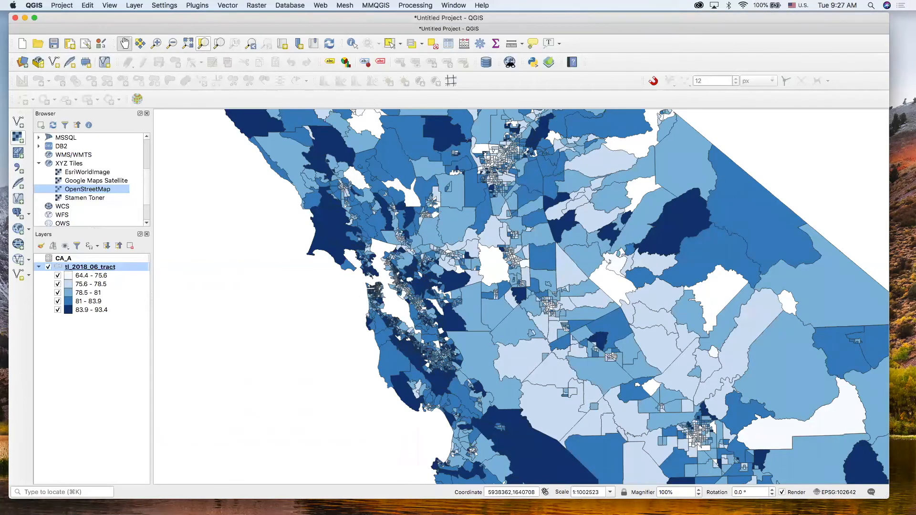
pyautogui.press('super+Tab')
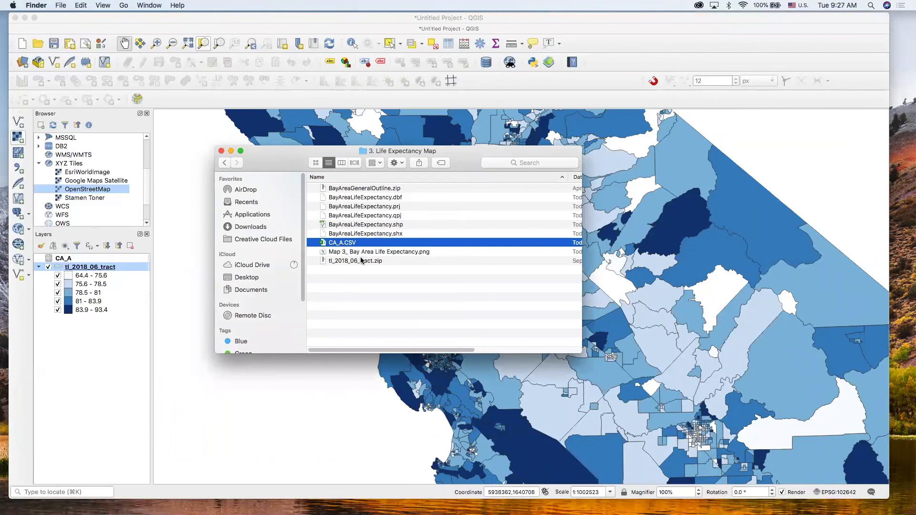
pyautogui.click(371, 189)
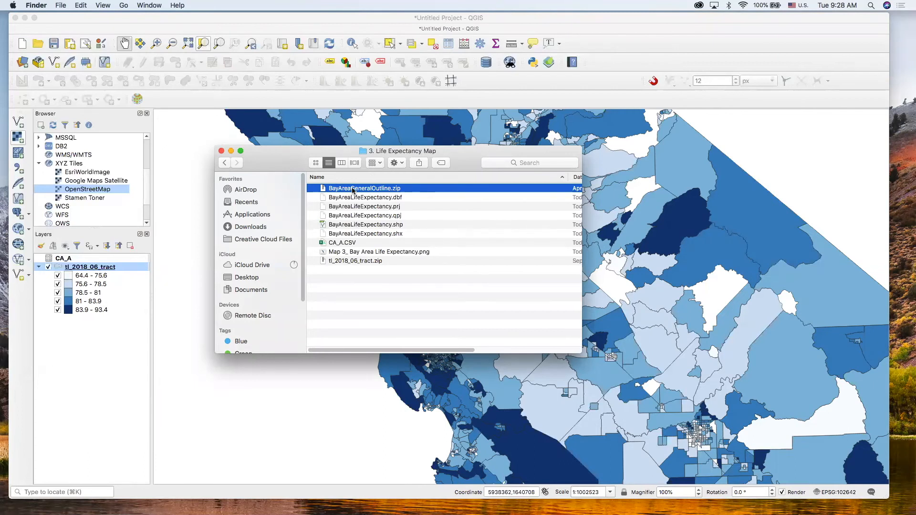
pyautogui.moveTo(359, 192)
pyautogui.mouseDown()
pyautogui.moveTo(287, 219)
pyautogui.moveTo(101, 337)
pyautogui.mouseUp()
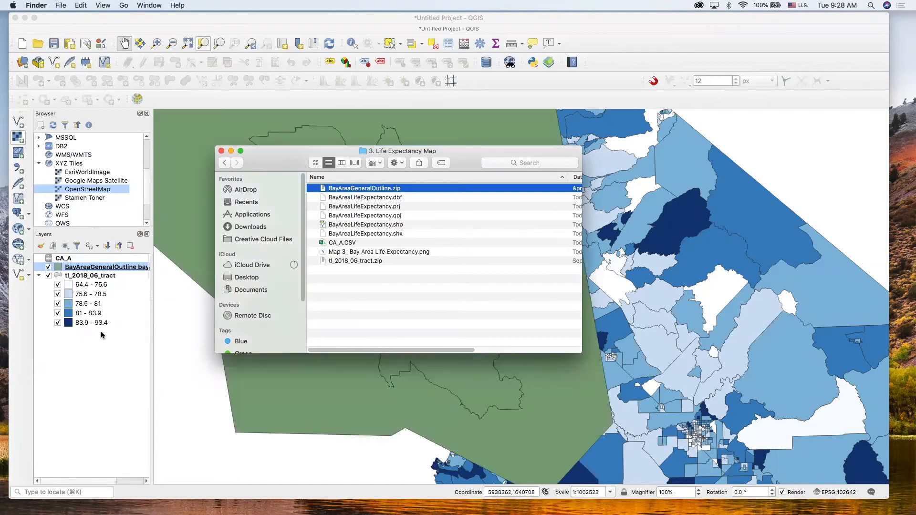
pyautogui.click(221, 151)
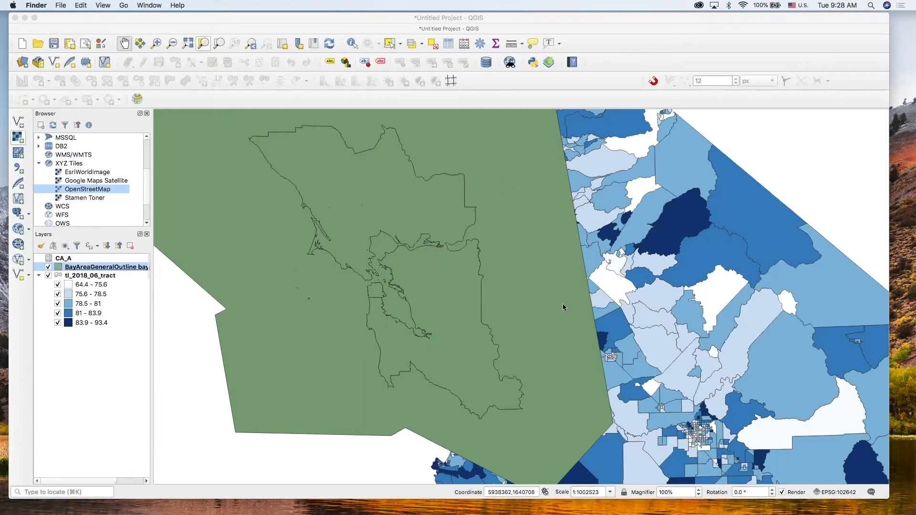
# Style the BayAreaGeneralOutline layer with the outline black symbol so that it has no fill.
pyautogui.doubleClick(125, 270)
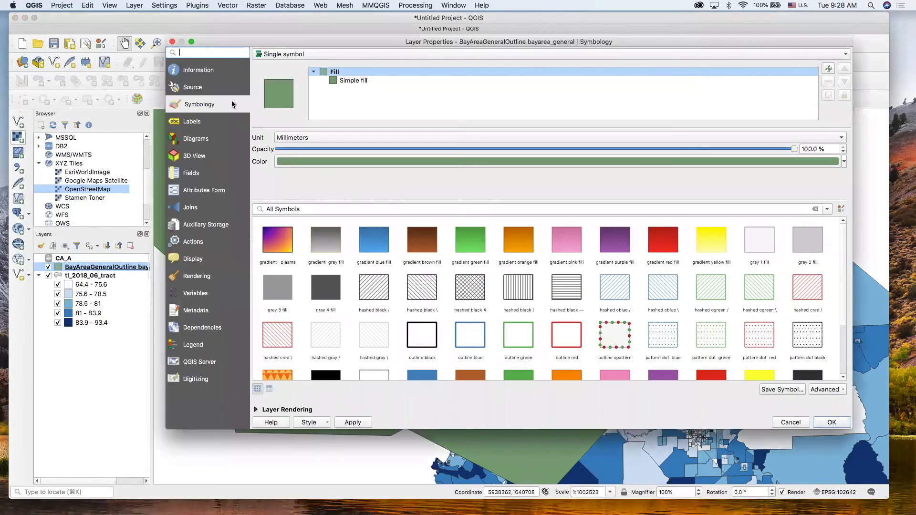
pyautogui.moveTo(794, 149); pyautogui.dragTo(509, 148)
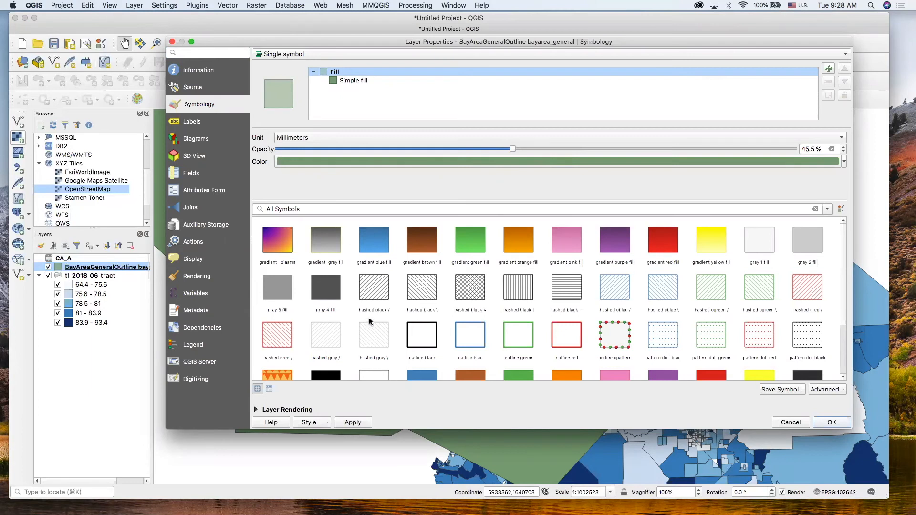
pyautogui.click(424, 334)
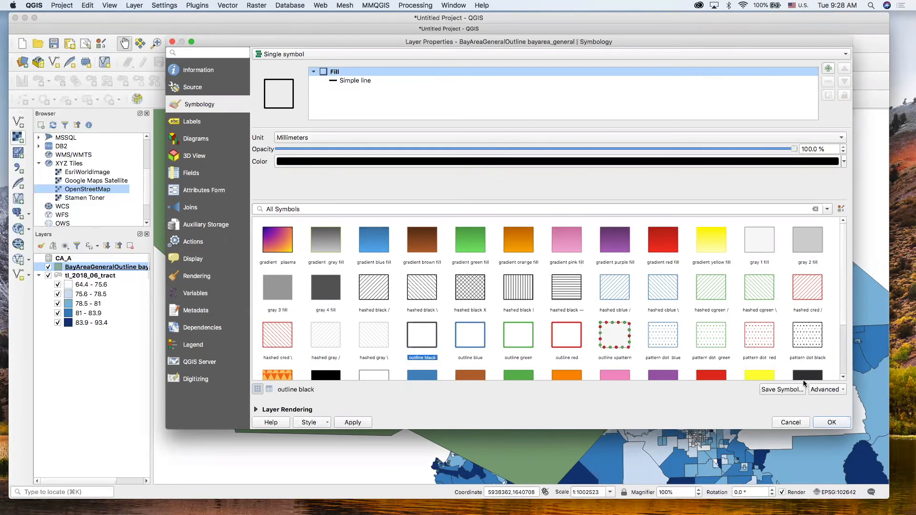
pyautogui.click(831, 422)
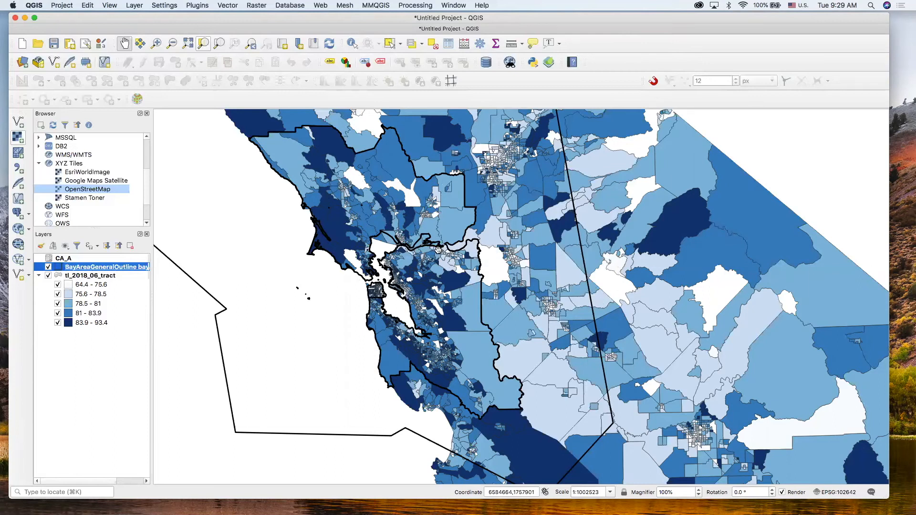
# Set up a Clip with tl_2018_06_tract as the input layer and BayAreaGeneralOutline as the overlay layer.
pyautogui.click(225, 6)
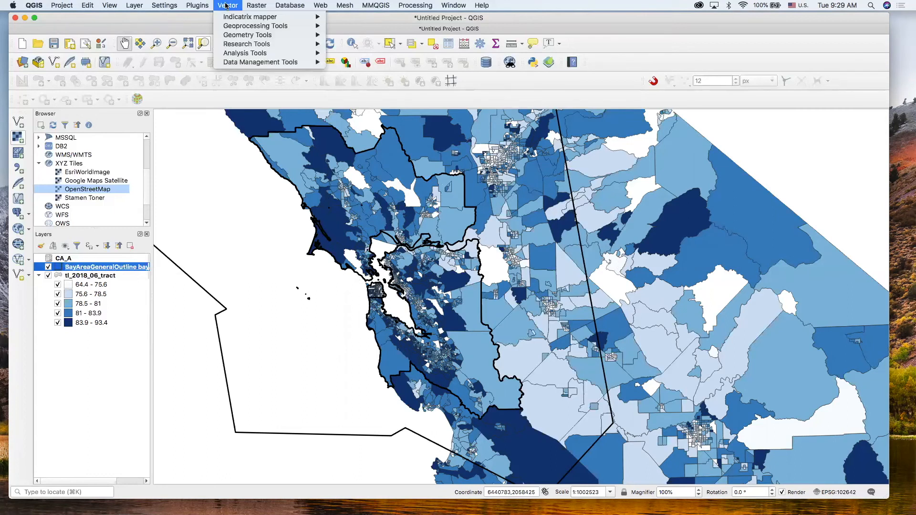
pyautogui.moveTo(234, 26)
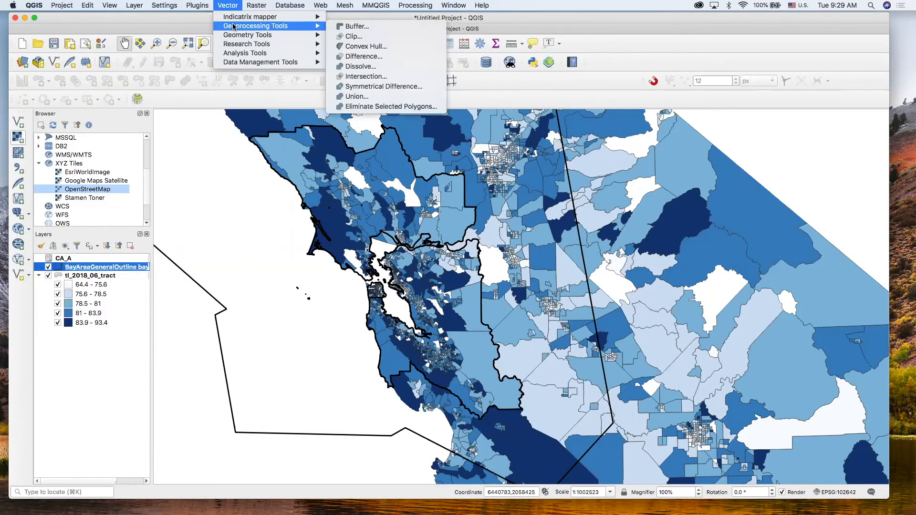
pyautogui.click(352, 37)
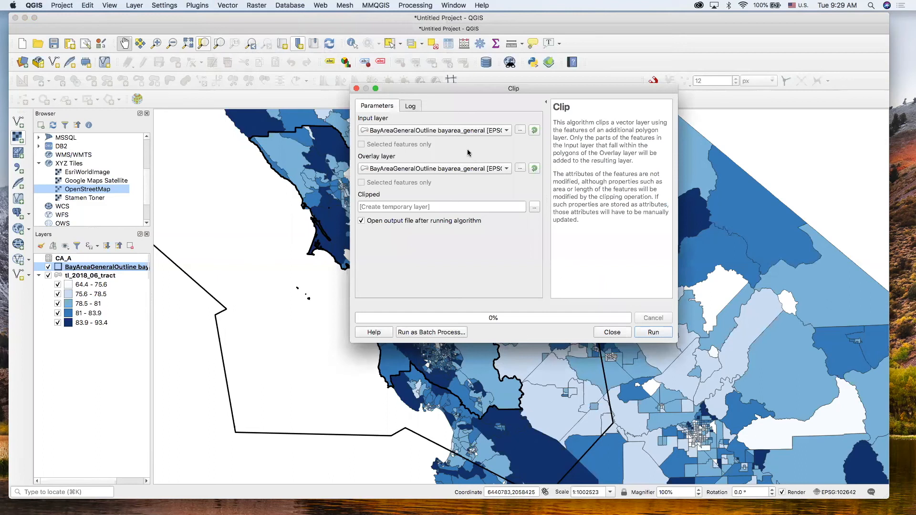
pyautogui.click(393, 133)
pyautogui.click(403, 140)
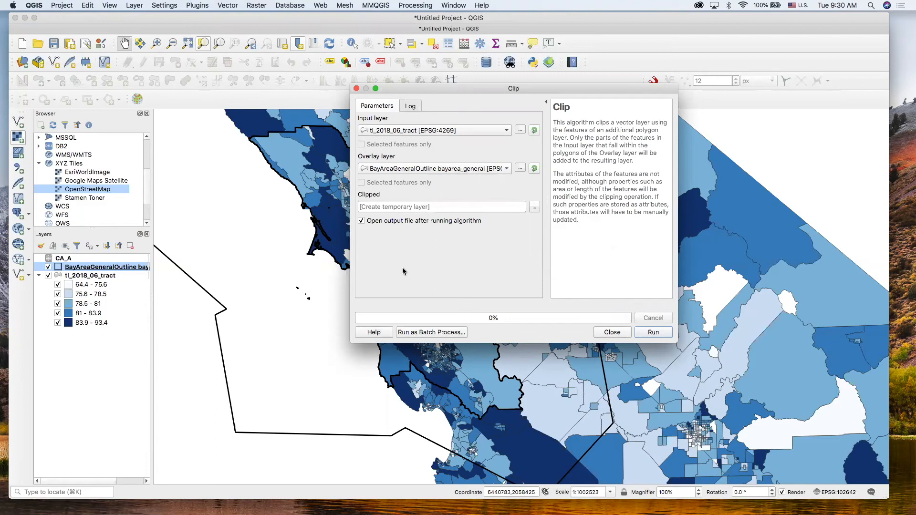
# Set the clipped output to a shapefile named BayAreaLifeExpextancy_2 in the 3. Life Expectancy Map folder.
pyautogui.click(534, 206)
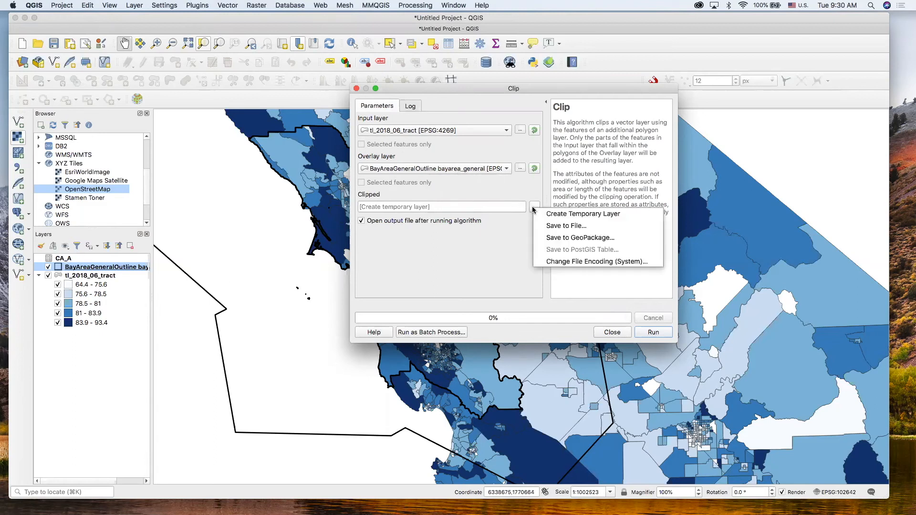
pyautogui.click(557, 225)
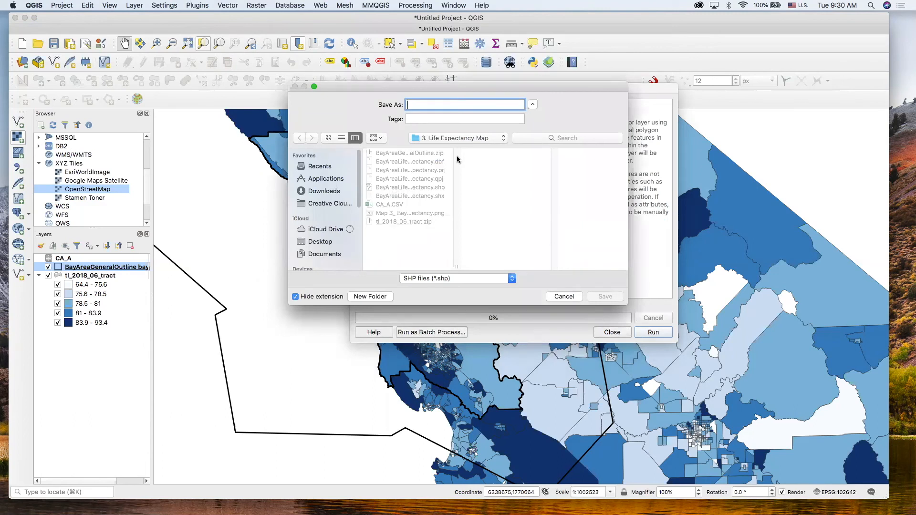
pyautogui.write('BayAreaLifeExpextancy_2')
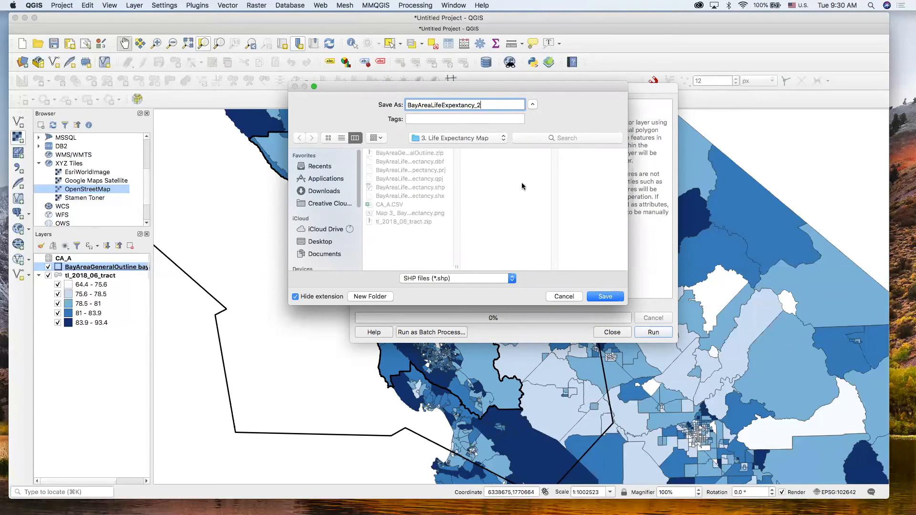
pyautogui.click(604, 296)
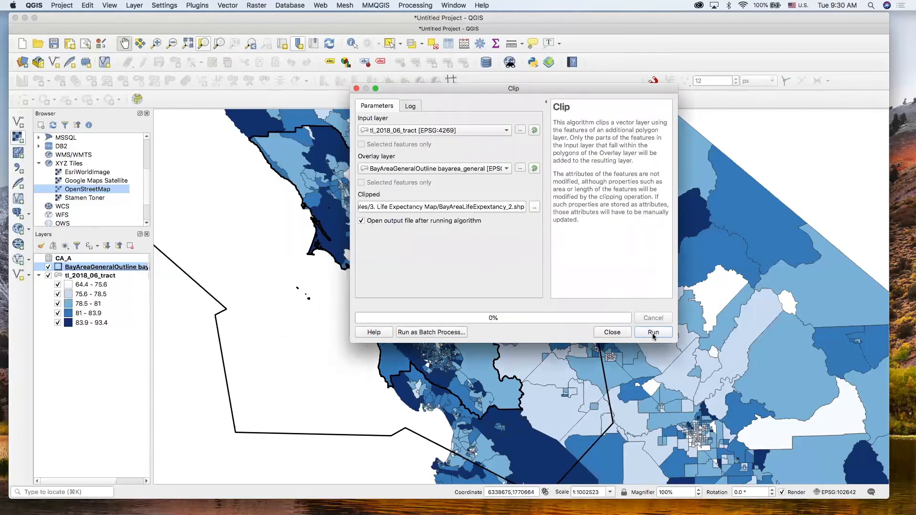
pyautogui.click(534, 208)
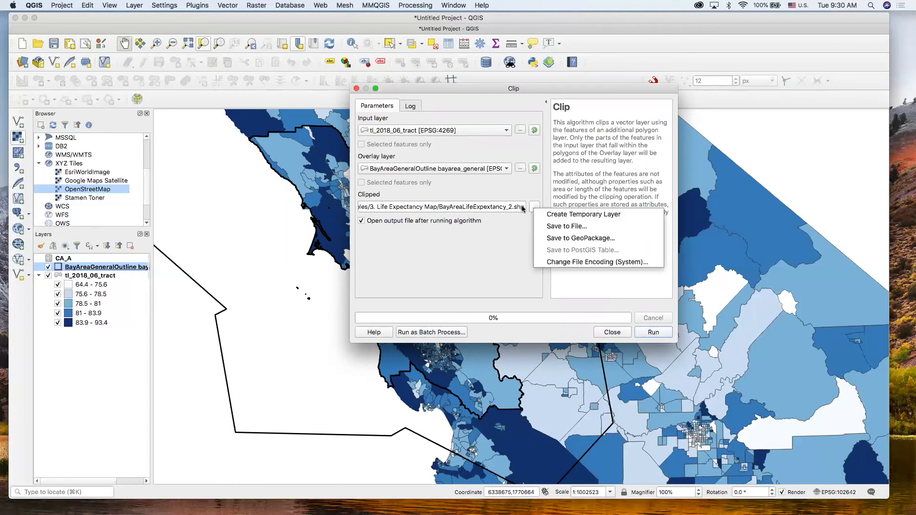
pyautogui.click(562, 226)
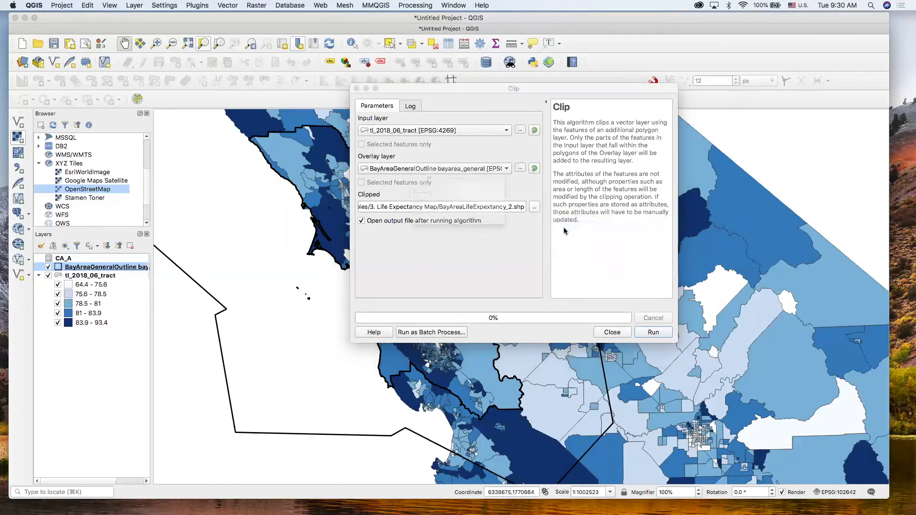
pyautogui.click(565, 296)
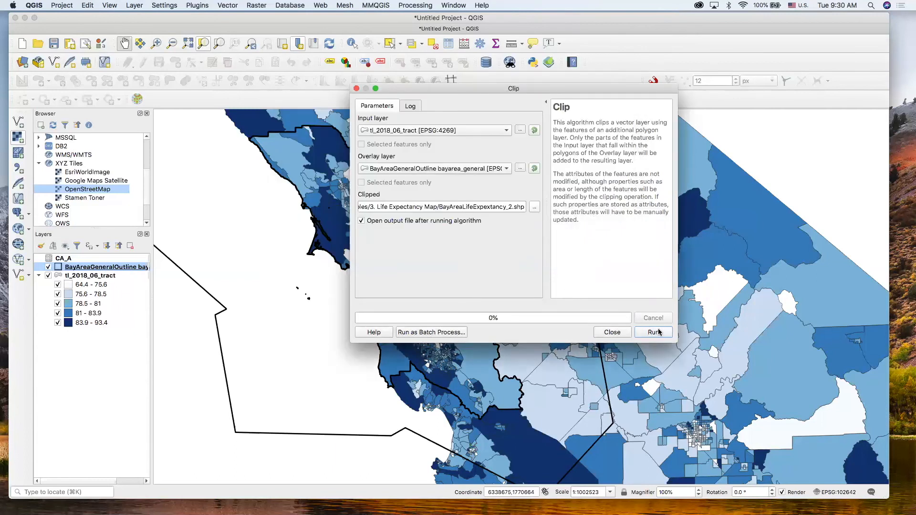
# Run the clip of the census tracts to the Bay Area outline and close the tool.
pyautogui.click(656, 332)
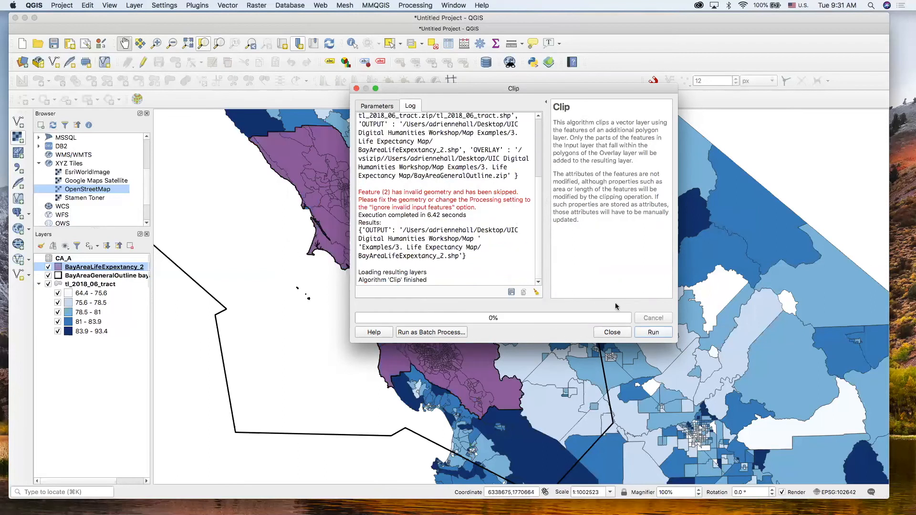
pyautogui.click(626, 333)
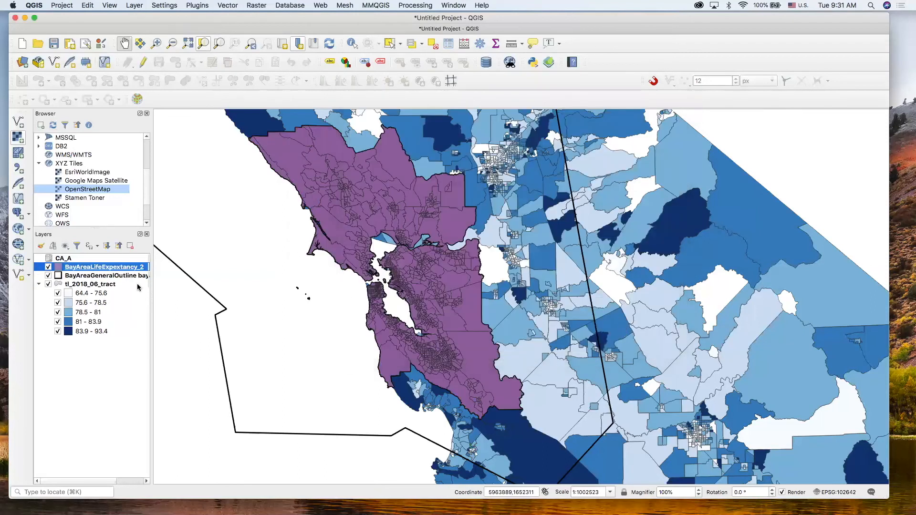
# Hide the tl_2018_06_tract and BayAreaGeneralOutline layers and collapse the tract layer's legend.
pyautogui.click(48, 284)
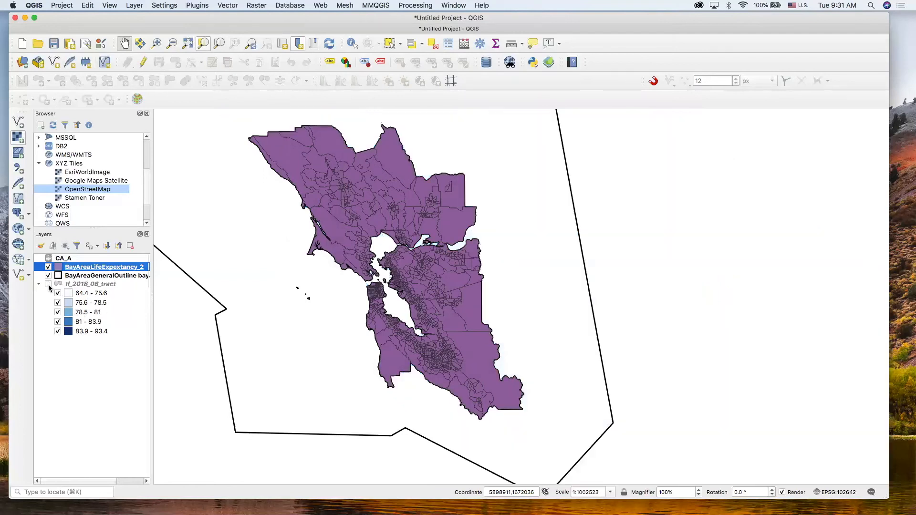
pyautogui.click(49, 276)
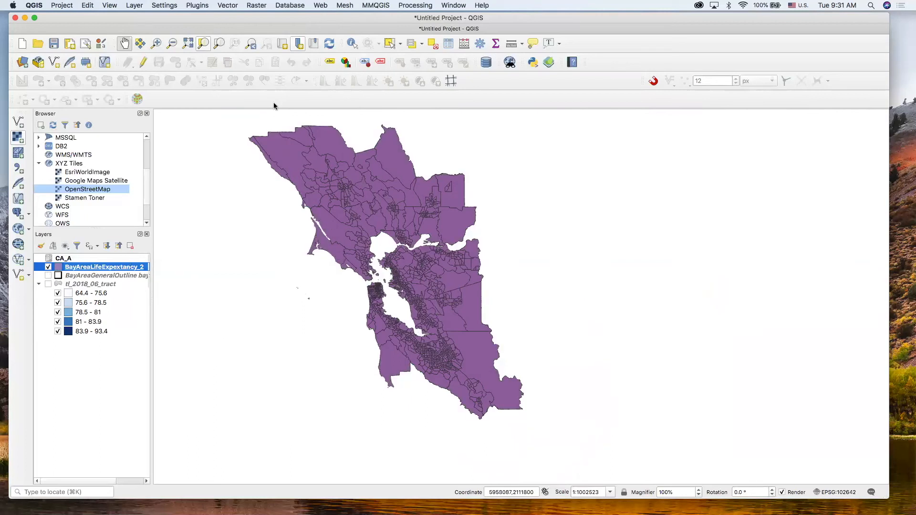
pyautogui.click(39, 284)
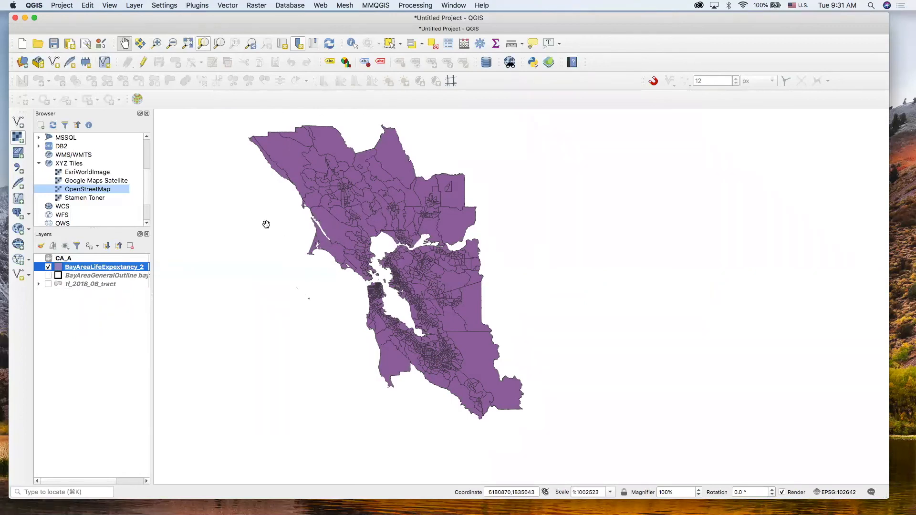
# Set the BayAreaLifeExpextancy_2 layer's symbology to Graduated on the CA_A_e(0) field with the Blues color ramp.
pyautogui.doubleClick(120, 269)
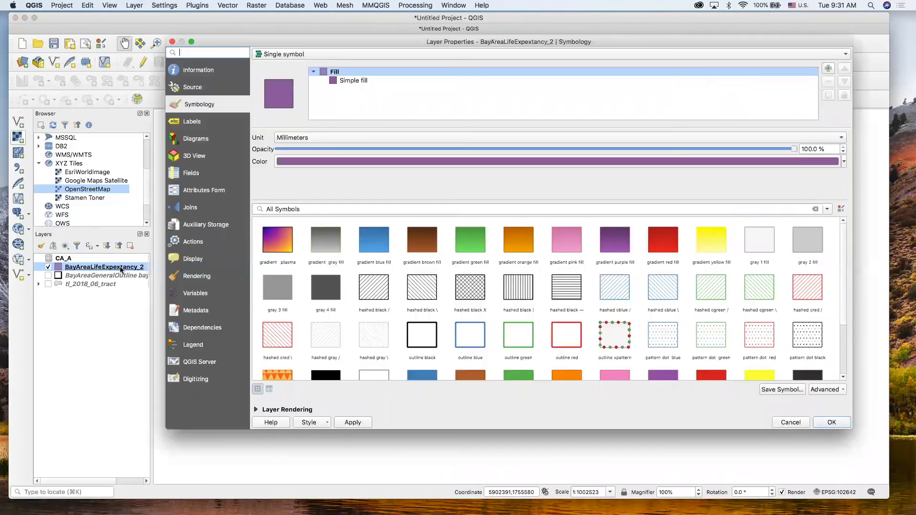
pyautogui.click(313, 54)
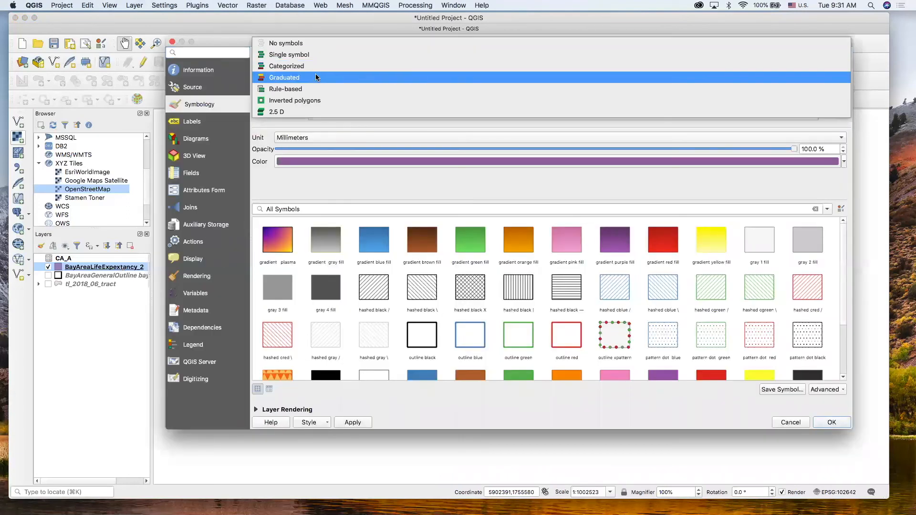
pyautogui.click(317, 78)
pyautogui.click(828, 70)
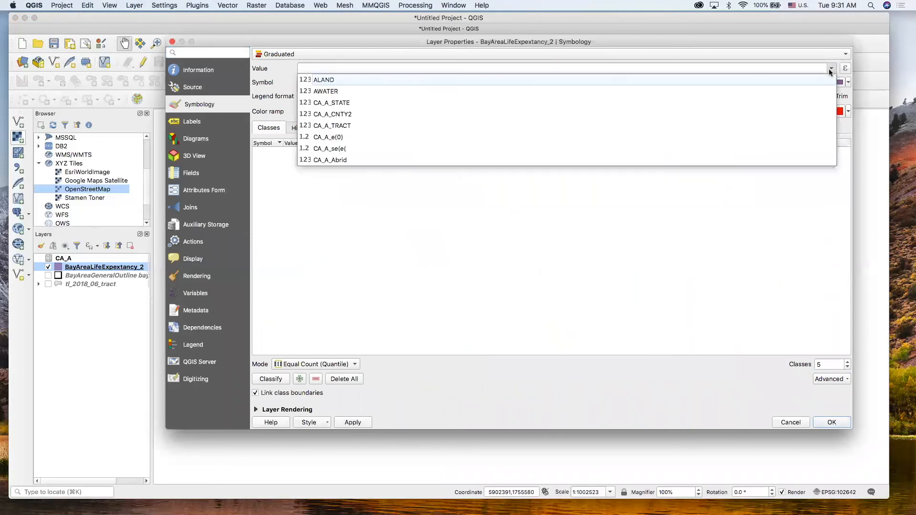
pyautogui.click(778, 136)
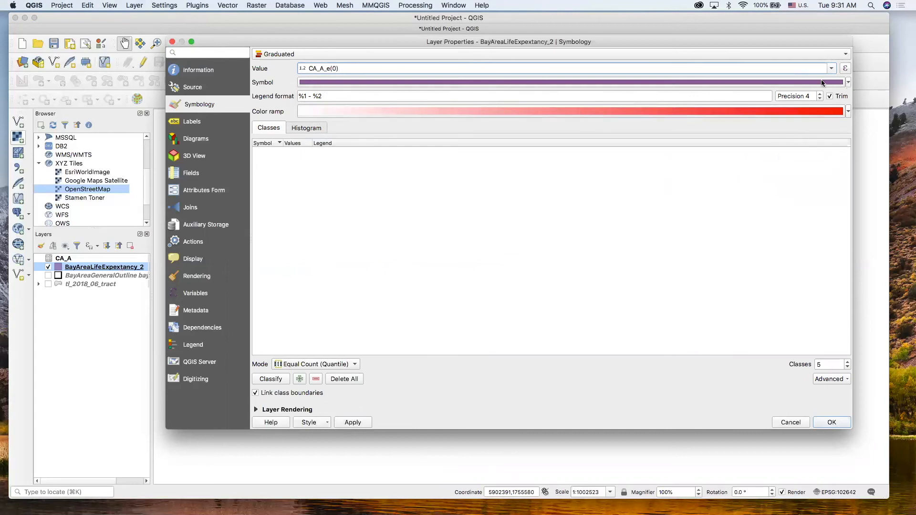
pyautogui.click(847, 111)
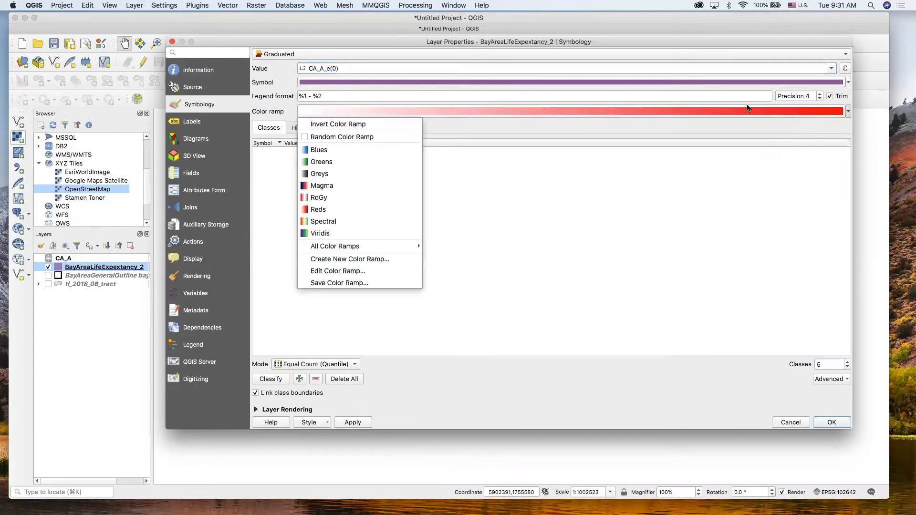
pyautogui.click(389, 151)
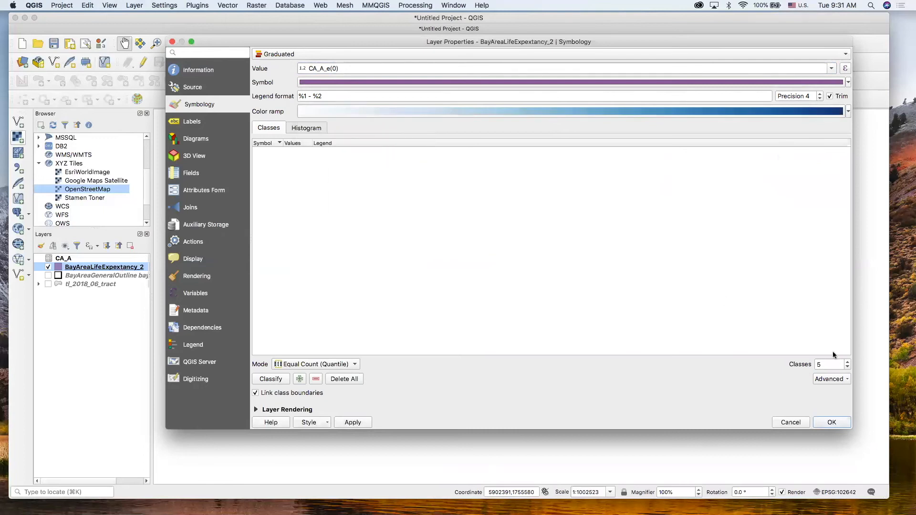
# Classify the graduated life expectancy values with Natural Breaks (Jenks) and apply the styling to the layer.
pyautogui.click(346, 364)
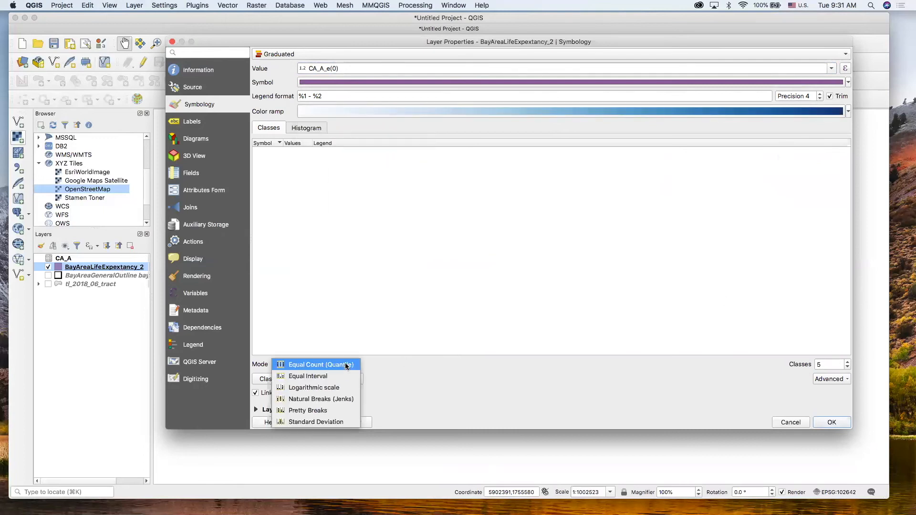
pyautogui.click(353, 399)
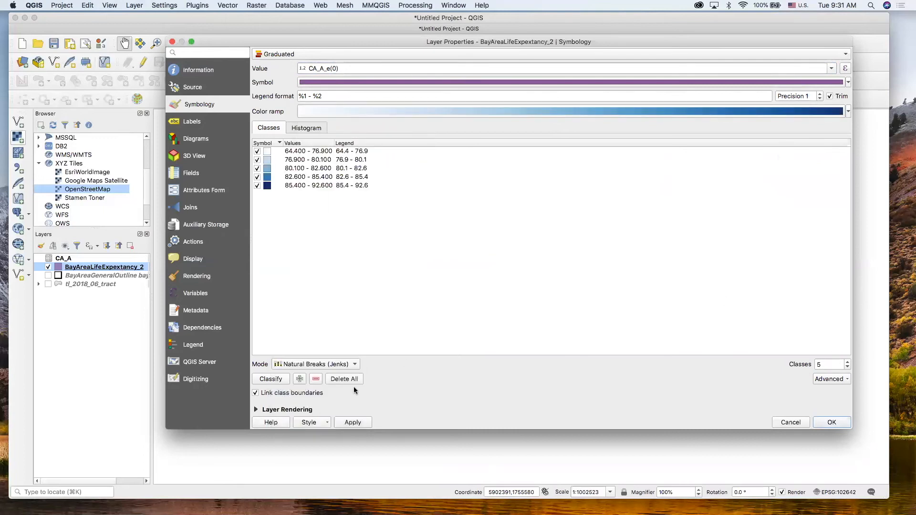
pyautogui.click(343, 364)
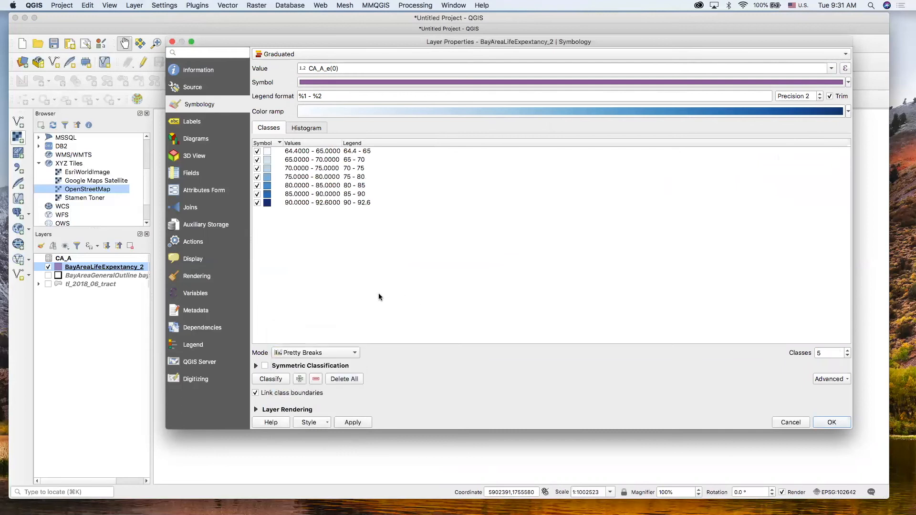
pyautogui.click(334, 353)
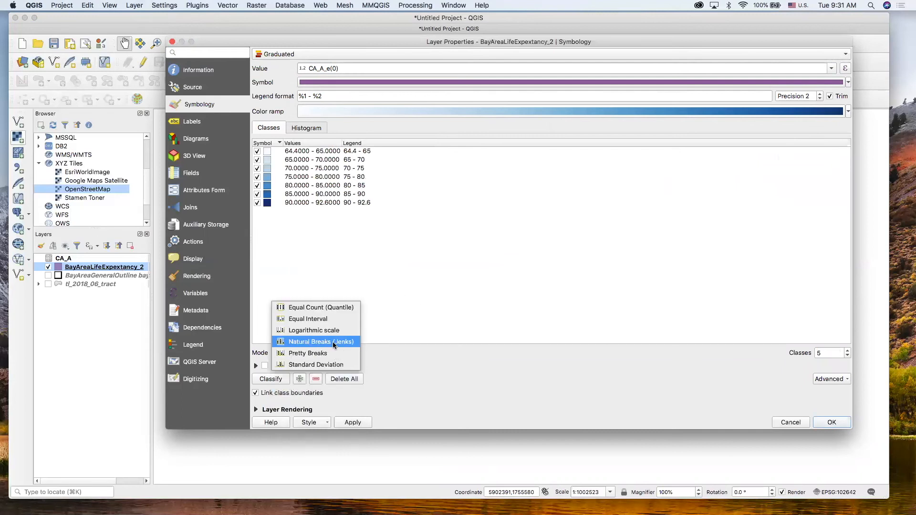
pyautogui.click(332, 342)
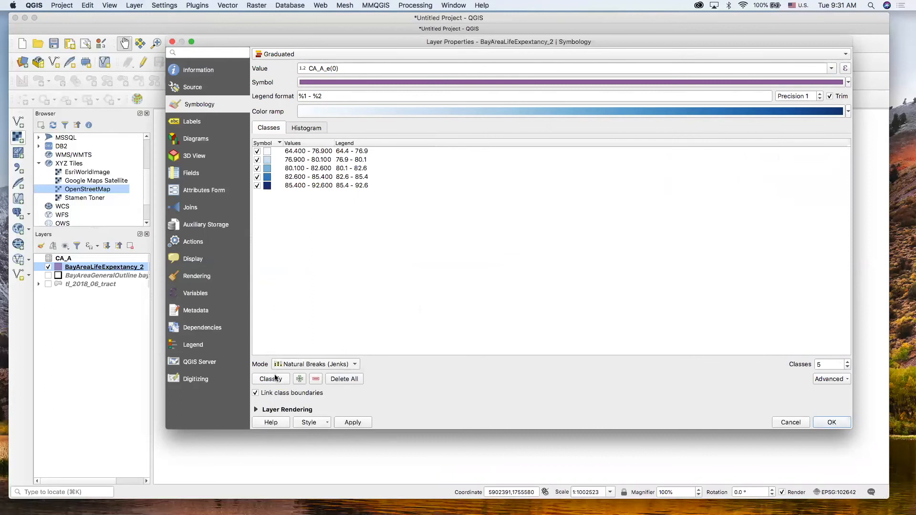
pyautogui.click(352, 422)
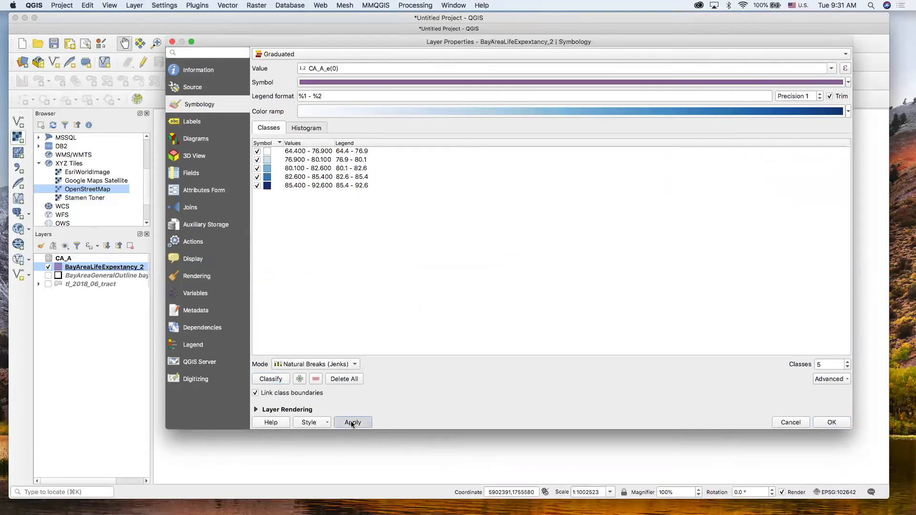
pyautogui.click(831, 422)
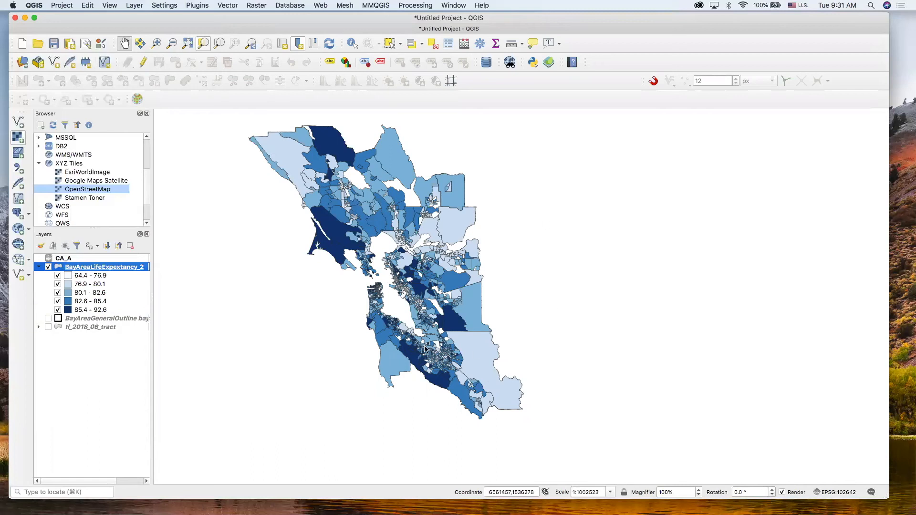
# Toggle the BayAreaGeneralOutline layer to compare the map with and without it, leaving the outline shown.
pyautogui.moveTo(346, 279); pyautogui.dragTo(304, 295)
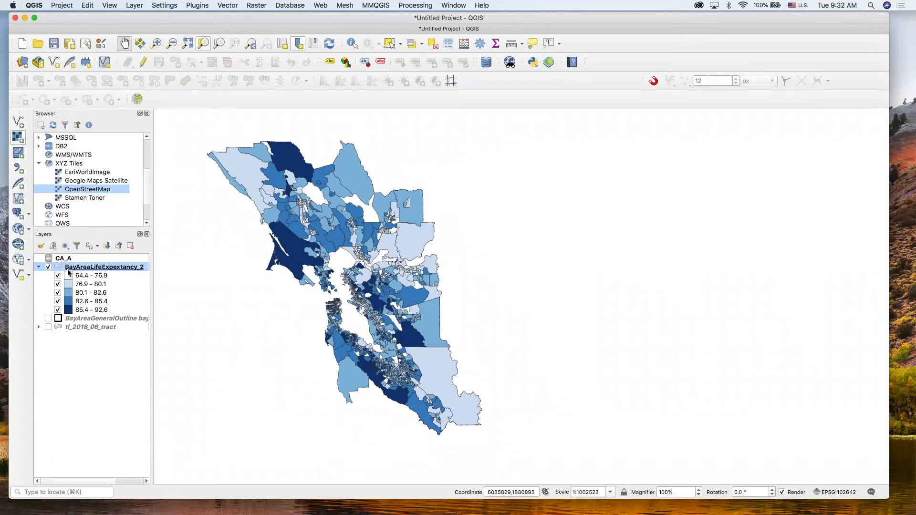
pyautogui.click(49, 318)
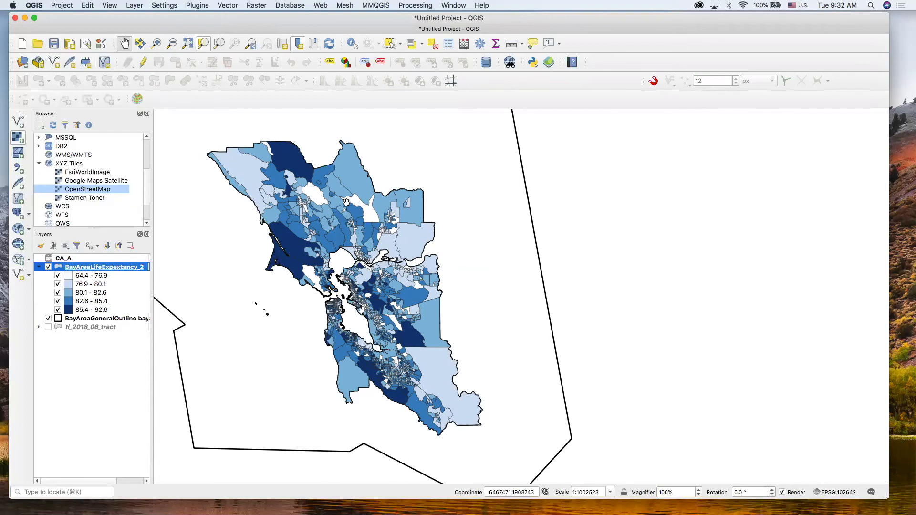
pyautogui.click(48, 318)
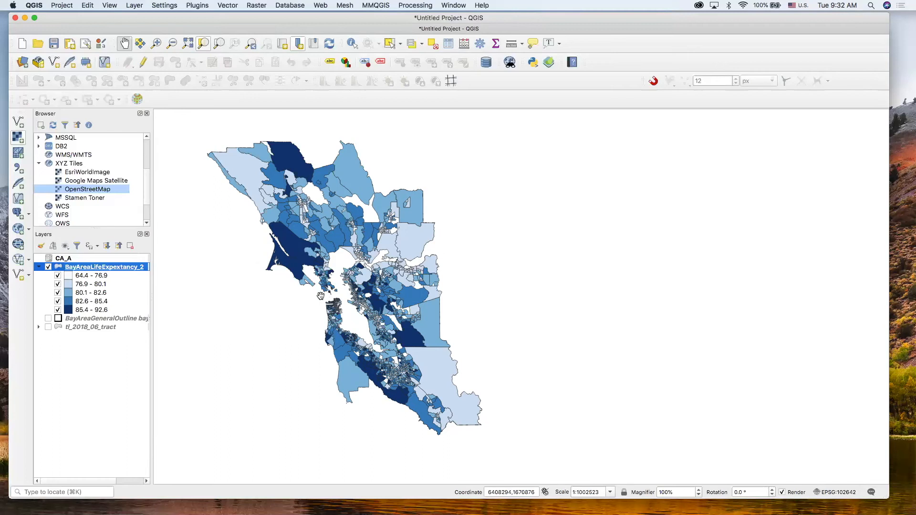
pyautogui.click(48, 319)
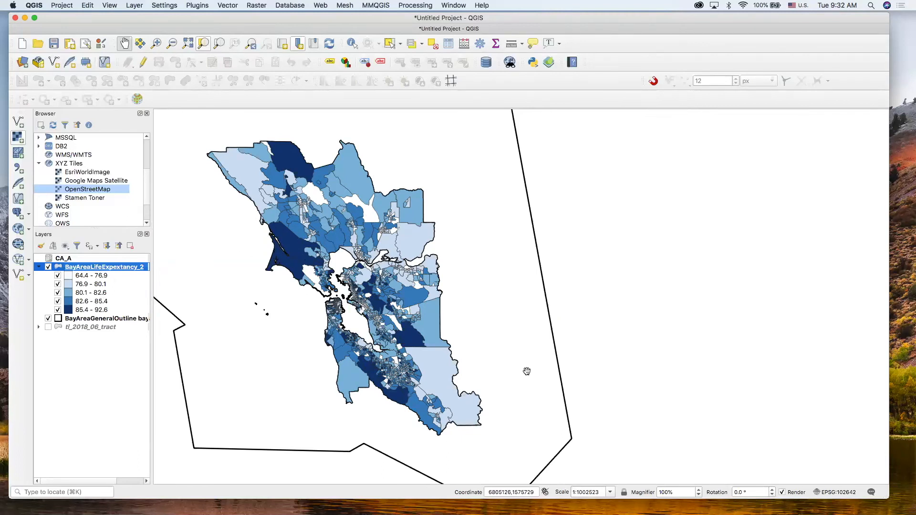
# Try rotating the map canvas to 10° and set the rotation back to 0°.
pyautogui.click(772, 489)
pyautogui.click(772, 490)
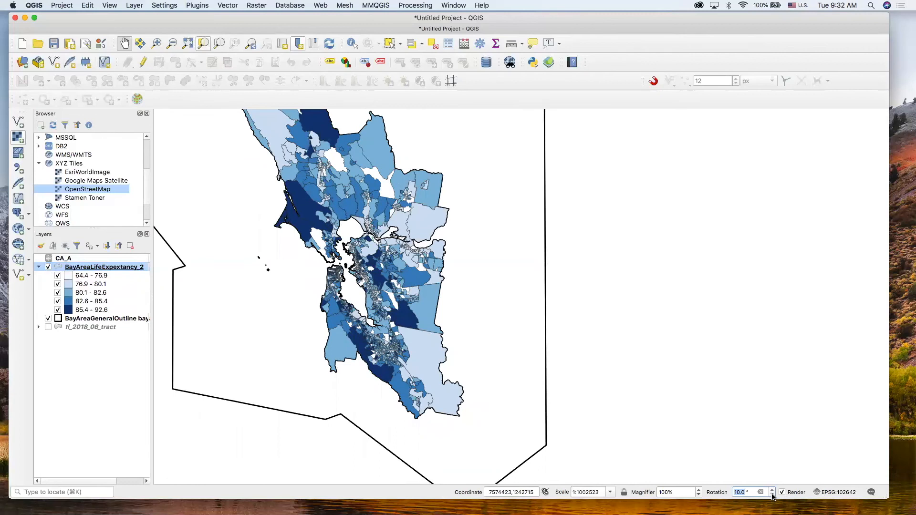
pyautogui.click(773, 495)
pyautogui.click(773, 495)
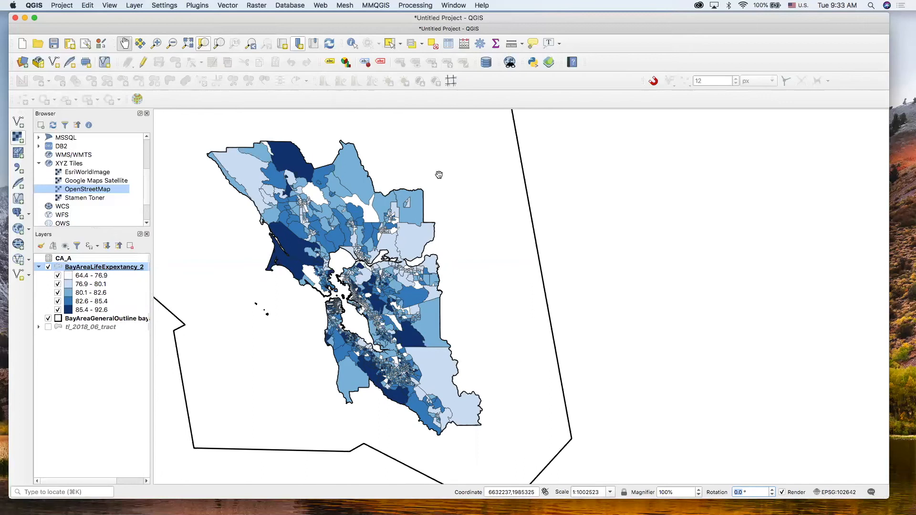
pyautogui.moveTo(397, 137); pyautogui.dragTo(437, 154)
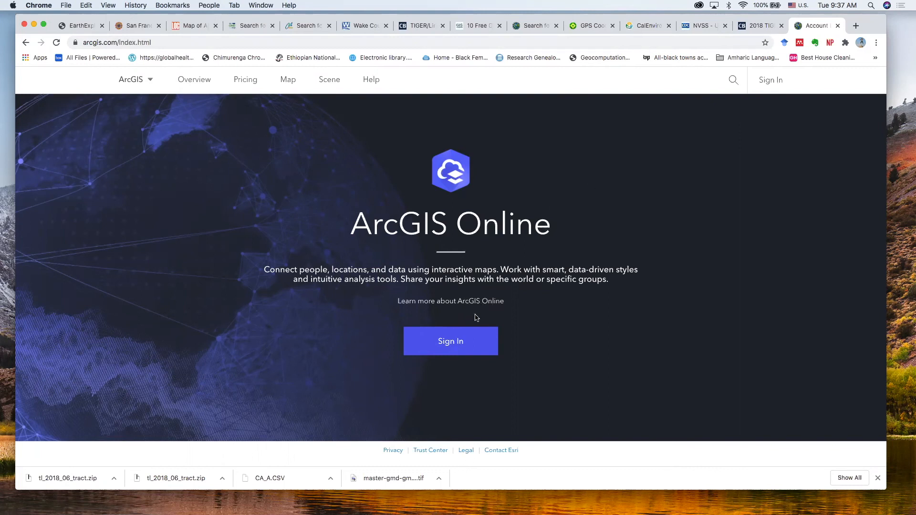
# Sign in to ArcGIS Online in Chrome through the organization's URL, unc.maps.arcgis.com.
pyautogui.click(461, 342)
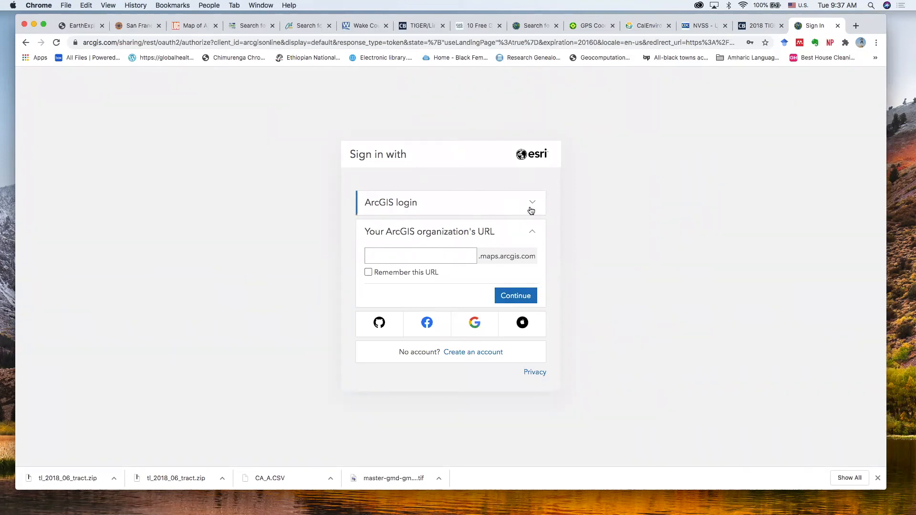
pyautogui.click(531, 230)
pyautogui.click(534, 234)
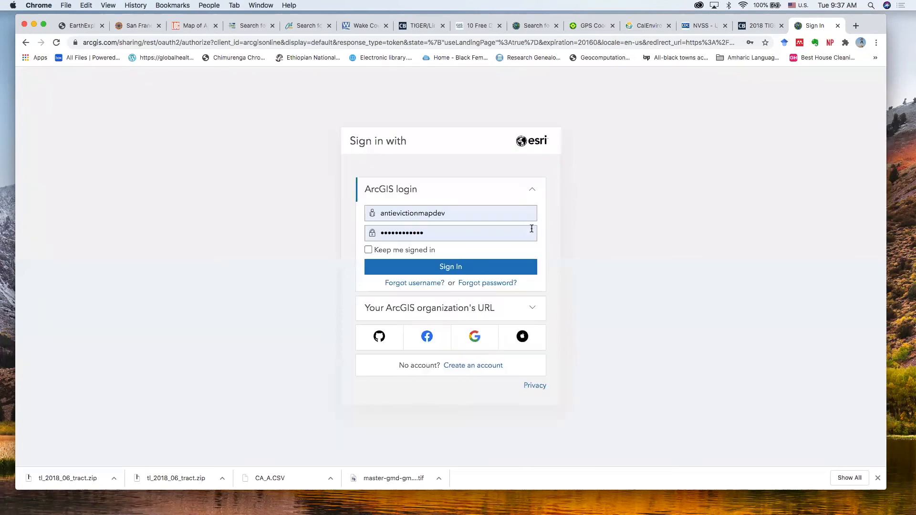
pyautogui.click(532, 189)
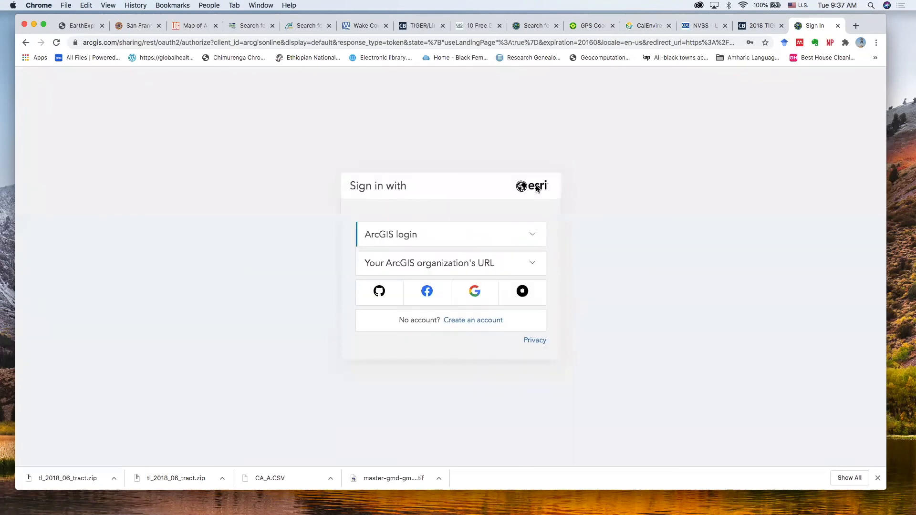
pyautogui.click(530, 263)
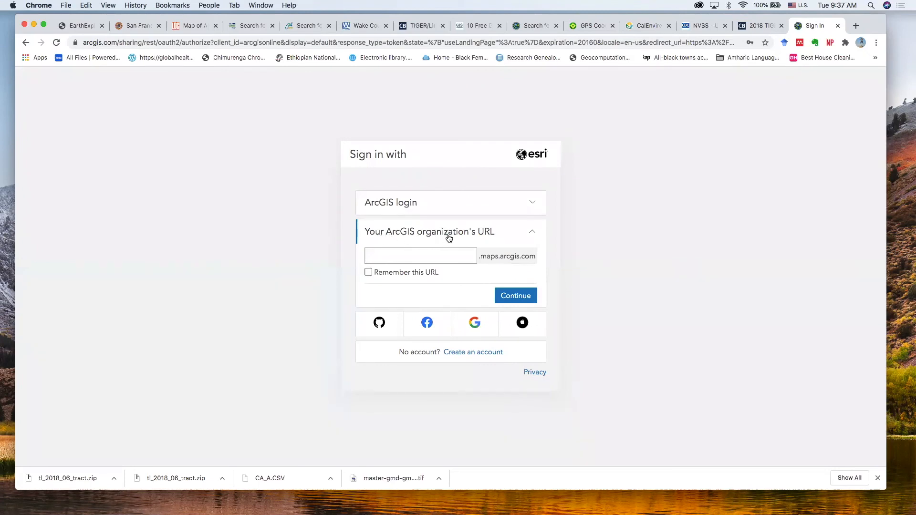
pyautogui.click(417, 256)
pyautogui.click(497, 293)
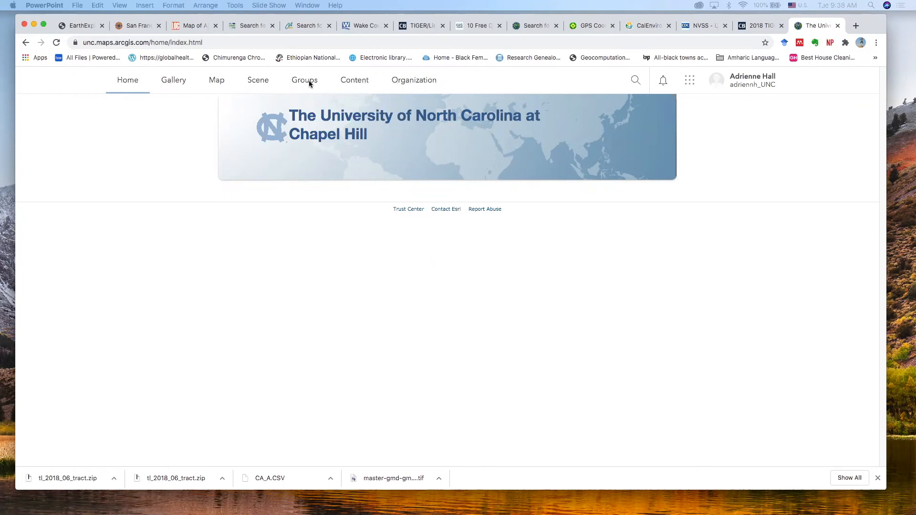
# Browse the University of North Carolina at Chapel Hill gallery for its shared maps, layers and apps.
pyautogui.click(170, 83)
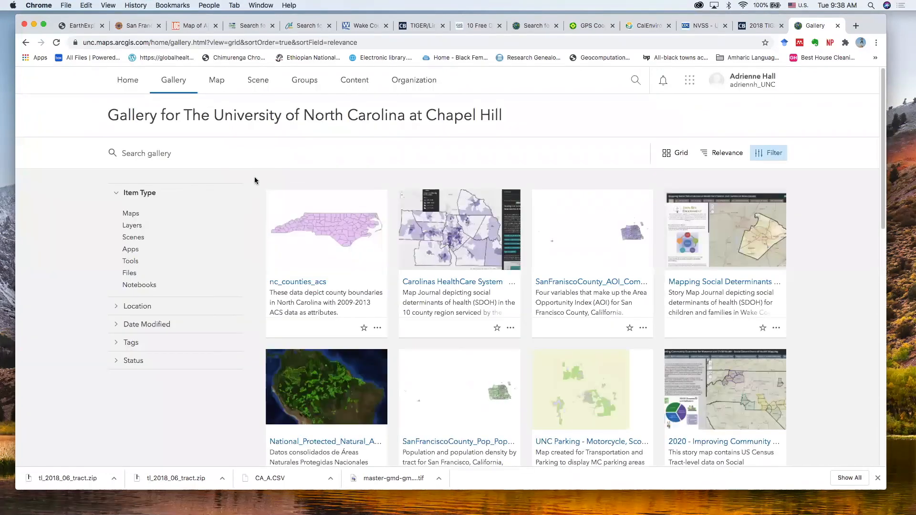
pyautogui.scroll(-8, 775, 217)
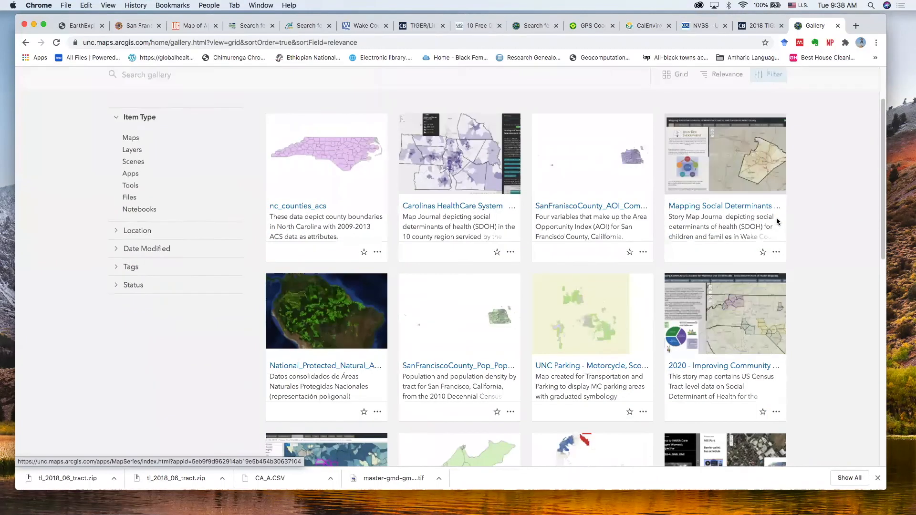
pyautogui.scroll(-10, 775, 220)
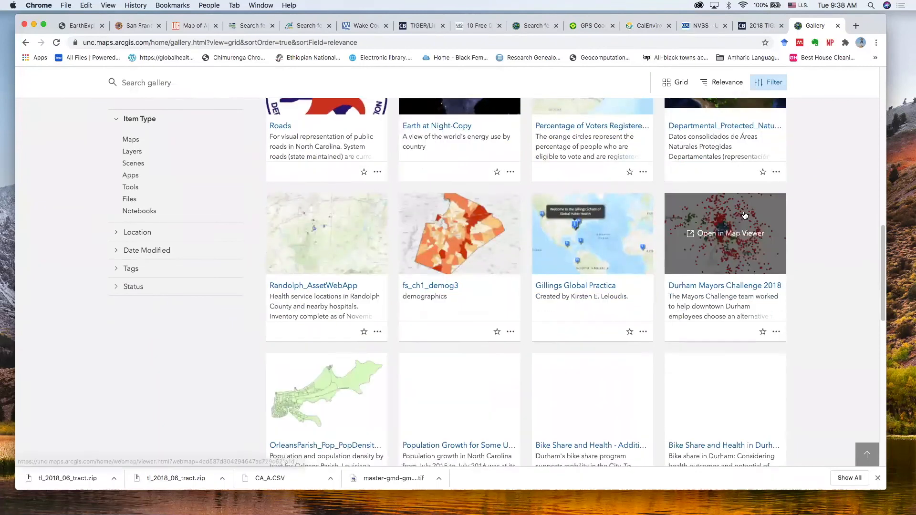
pyautogui.scroll(-18, 694, 223)
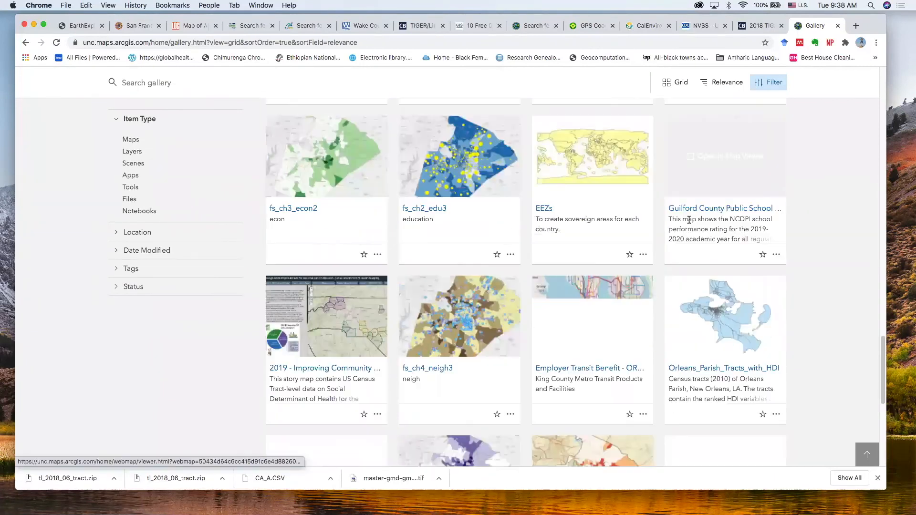
pyautogui.scroll(-3, 688, 219)
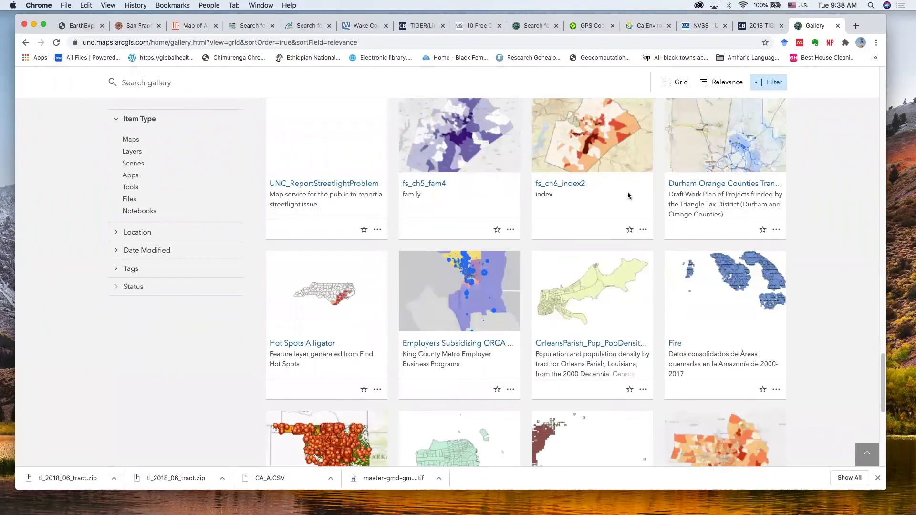
pyautogui.scroll(6, 627, 195)
pyautogui.scroll(15, 626, 193)
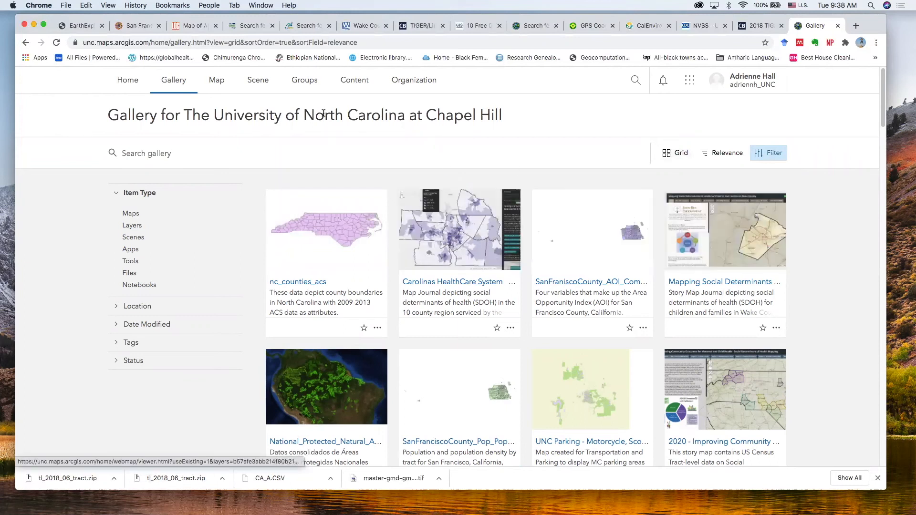
# Open the map viewer with a new web map and start a search for layers to add.
pyautogui.click(216, 82)
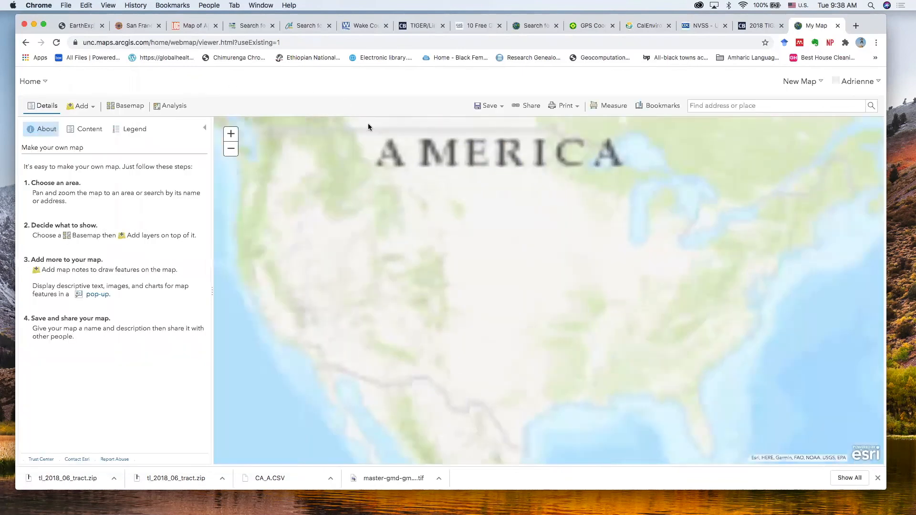
pyautogui.moveTo(351, 209); pyautogui.dragTo(364, 235)
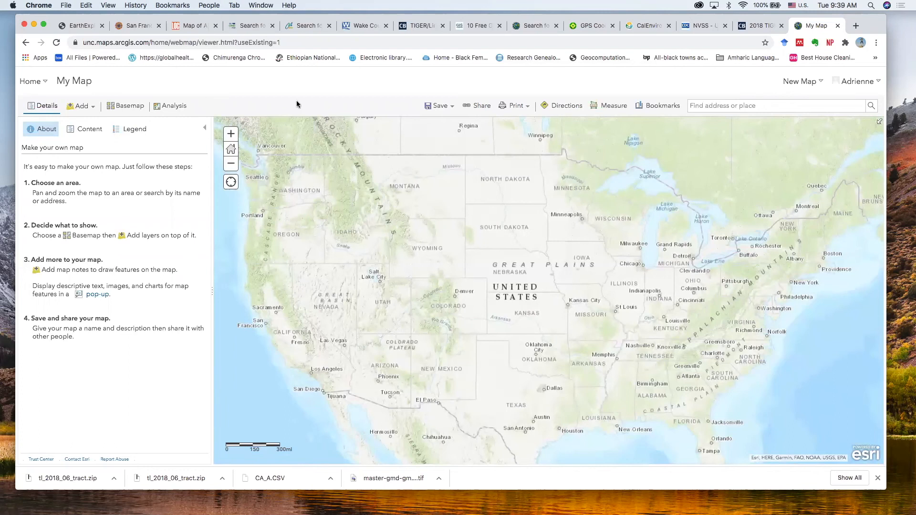
pyautogui.click(81, 106)
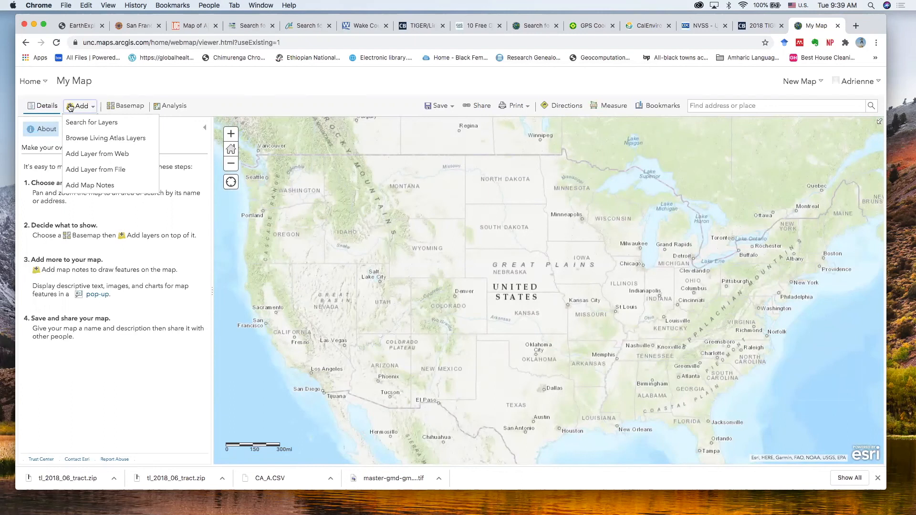
pyautogui.click(84, 122)
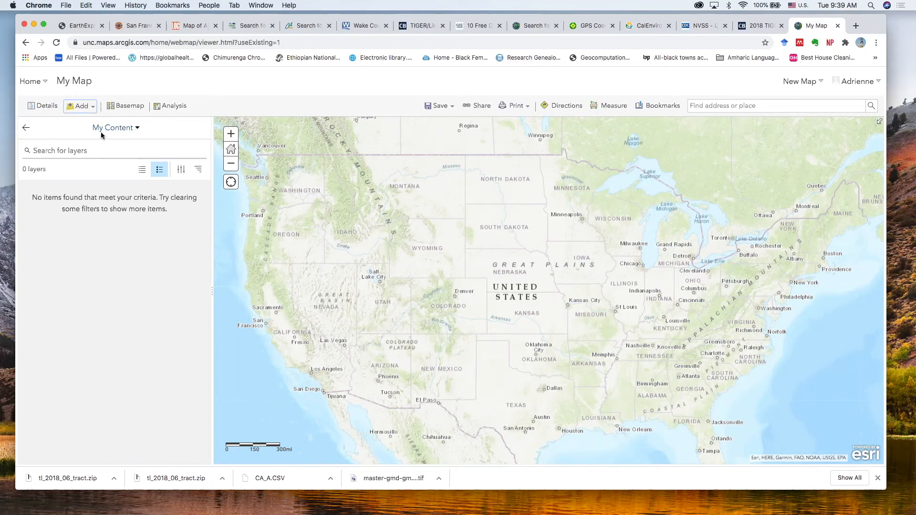
# Compare the ArcGIS Online and Living Atlas layer sources, leaving ArcGIS Online as the source.
pyautogui.click(136, 128)
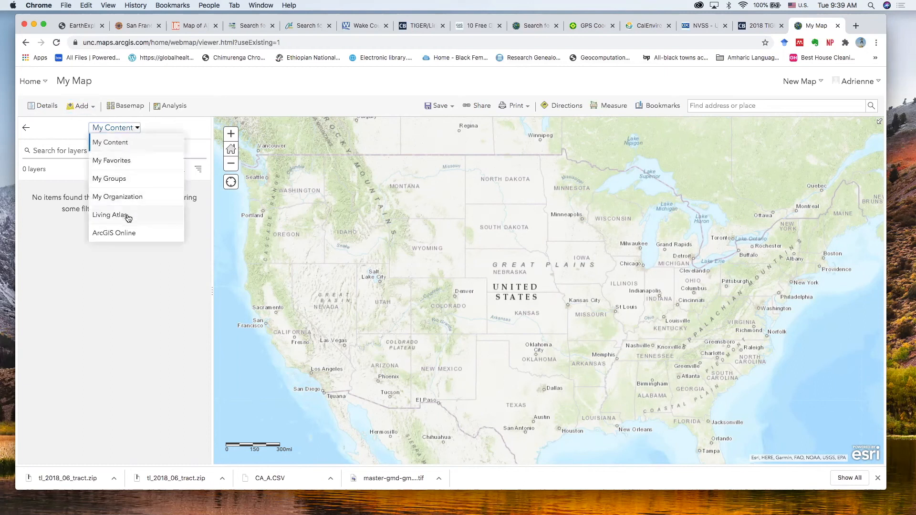
pyautogui.click(126, 232)
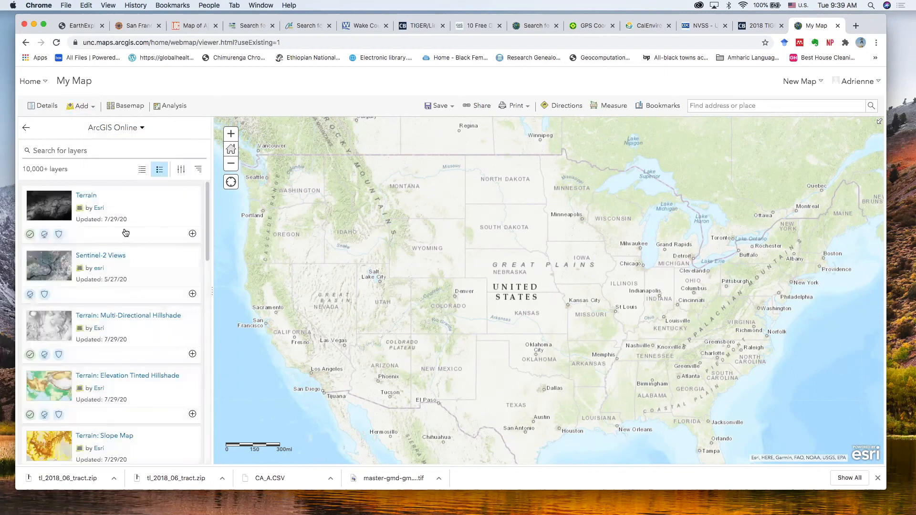
pyautogui.click(142, 128)
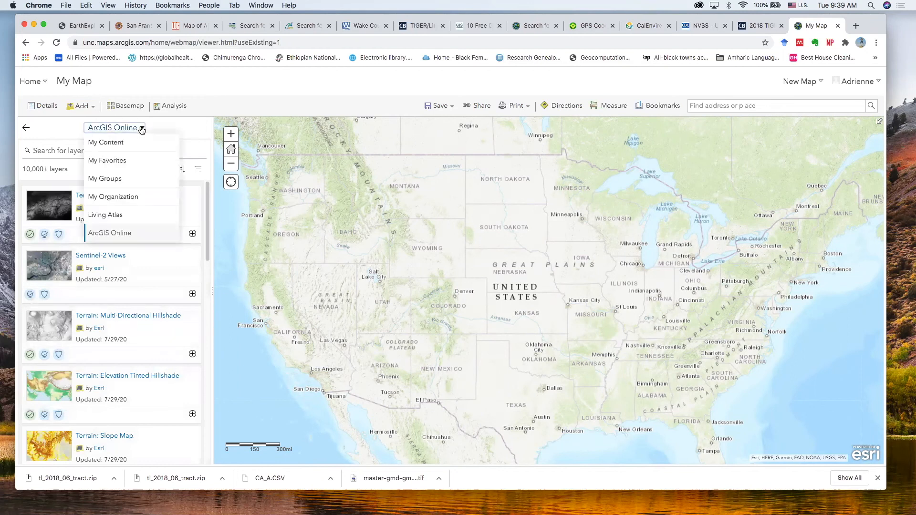
pyautogui.click(125, 213)
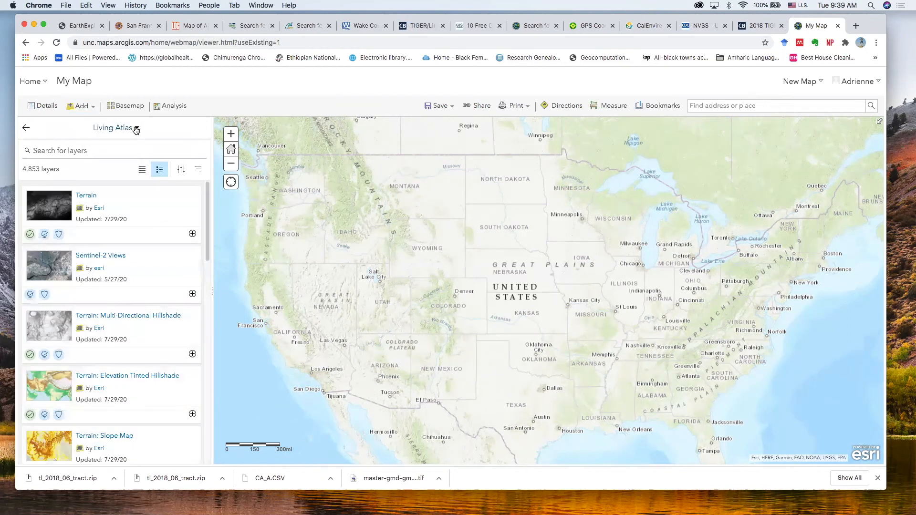
pyautogui.click(136, 129)
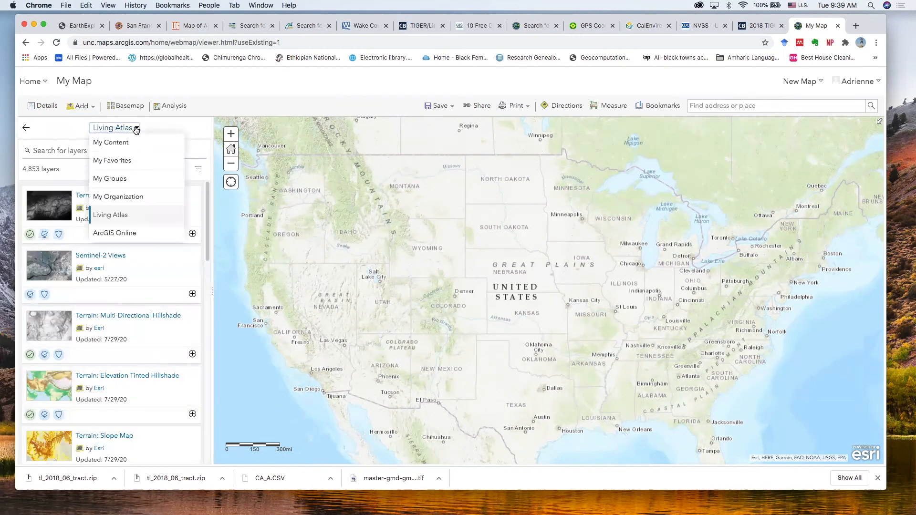
pyautogui.click(125, 232)
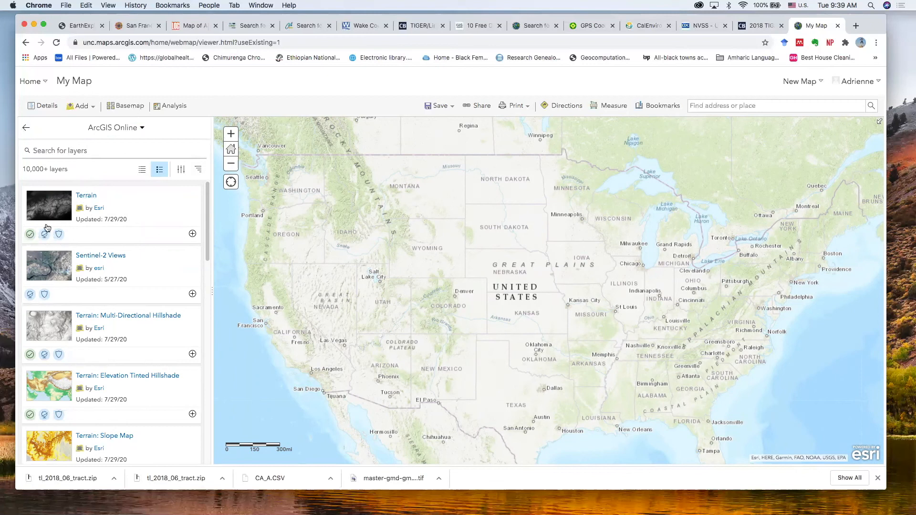
# Try the Esri Terrain layer on the map and remove it again.
pyautogui.click(193, 235)
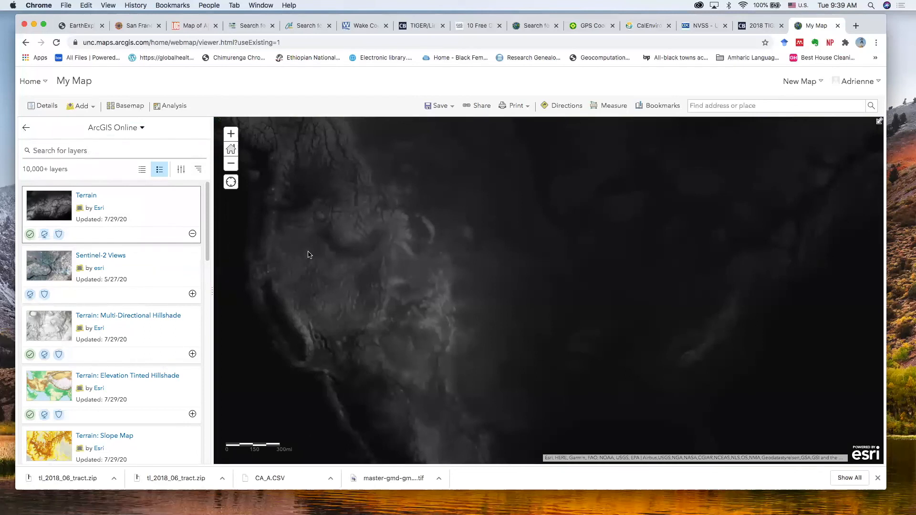
pyautogui.click(192, 233)
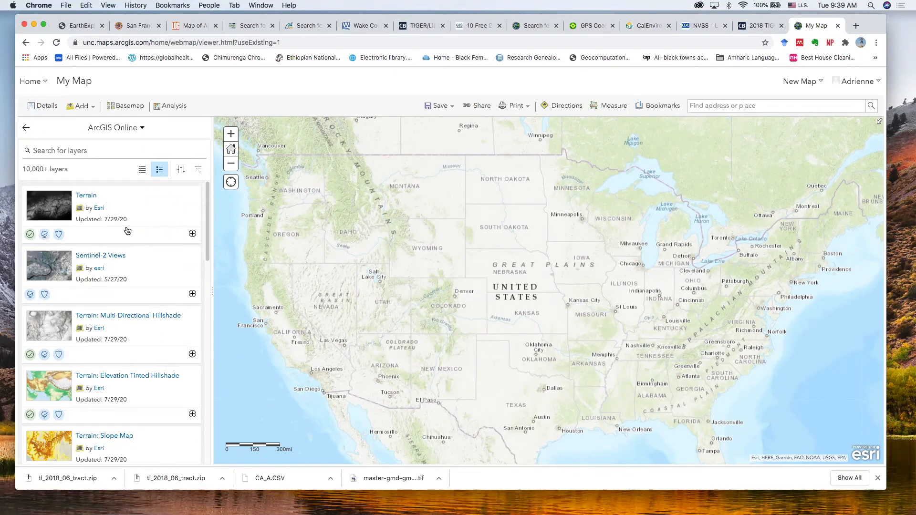
# Browse the ArcGIS Online layer list for the kinds of imagery, terrain and environmental layers it offers.
pyautogui.scroll(-5, 128, 246)
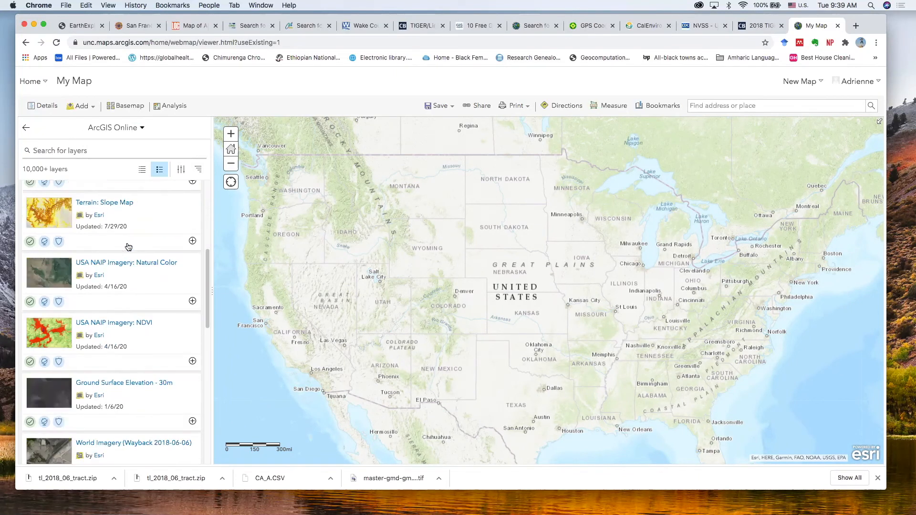
pyautogui.scroll(-10, 129, 246)
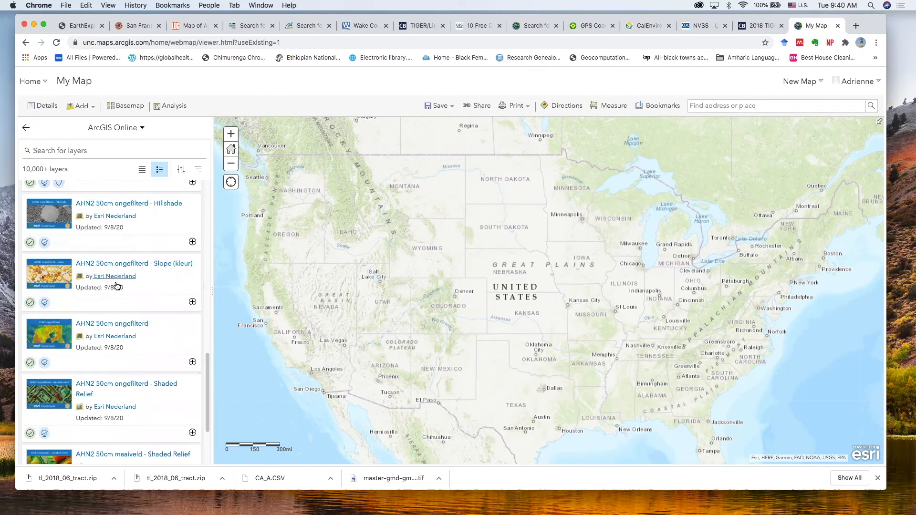
pyautogui.scroll(-5, 127, 282)
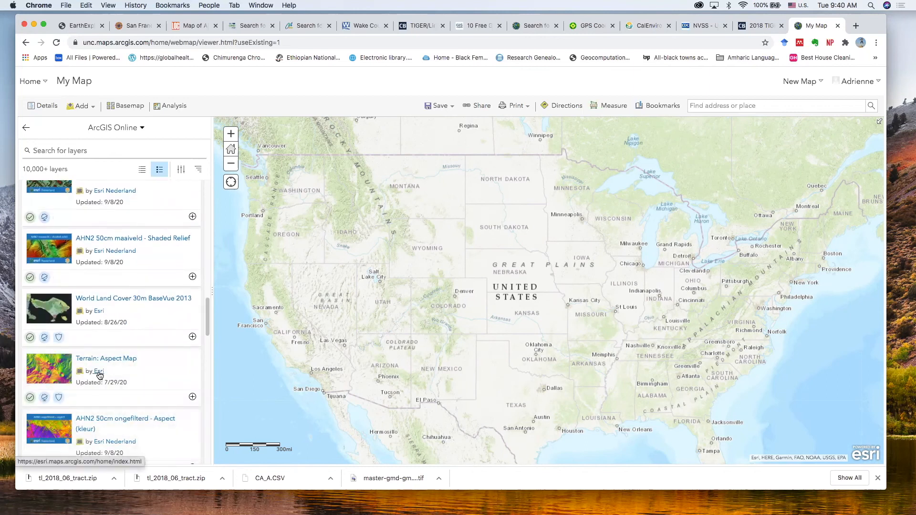
pyautogui.scroll(-4, 110, 343)
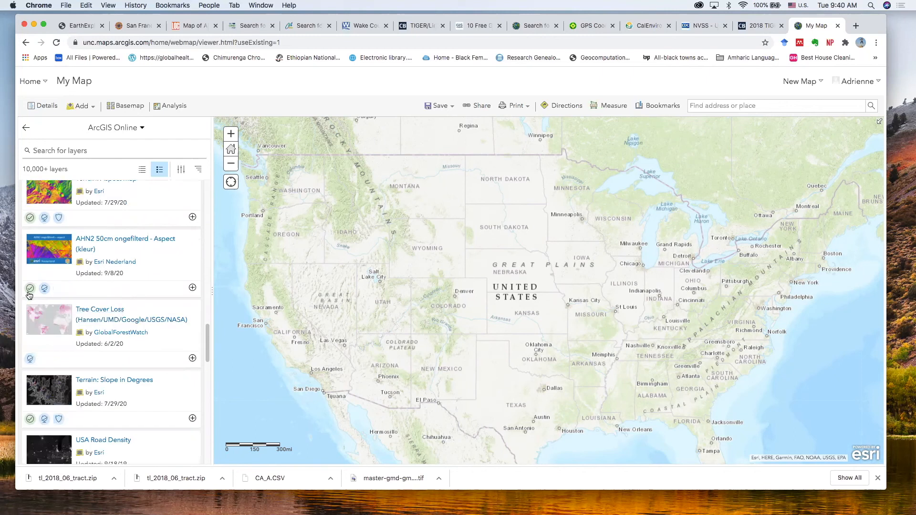
pyautogui.scroll(-4, 105, 314)
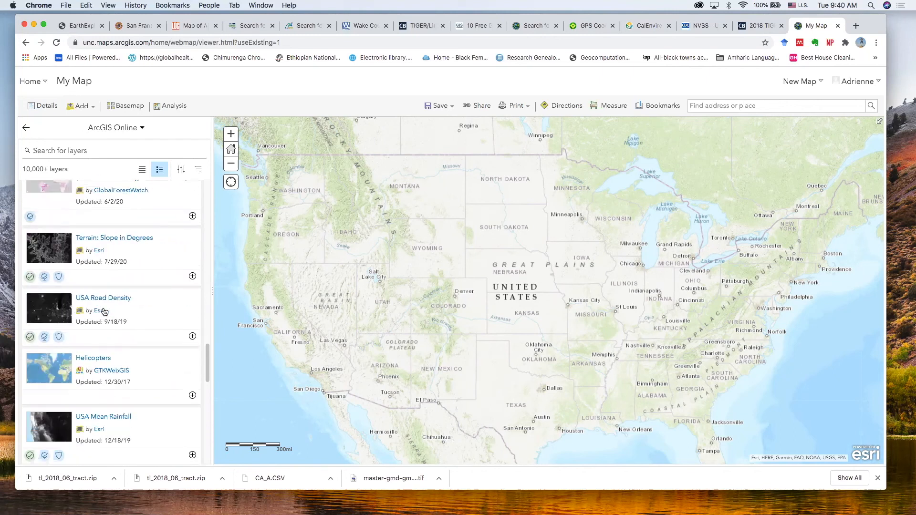
pyautogui.scroll(20, 110, 271)
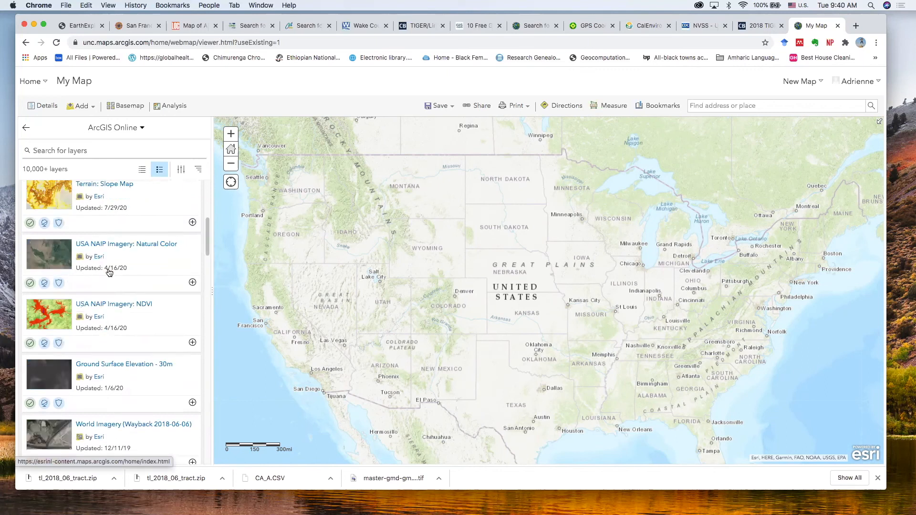
pyautogui.scroll(2, 116, 214)
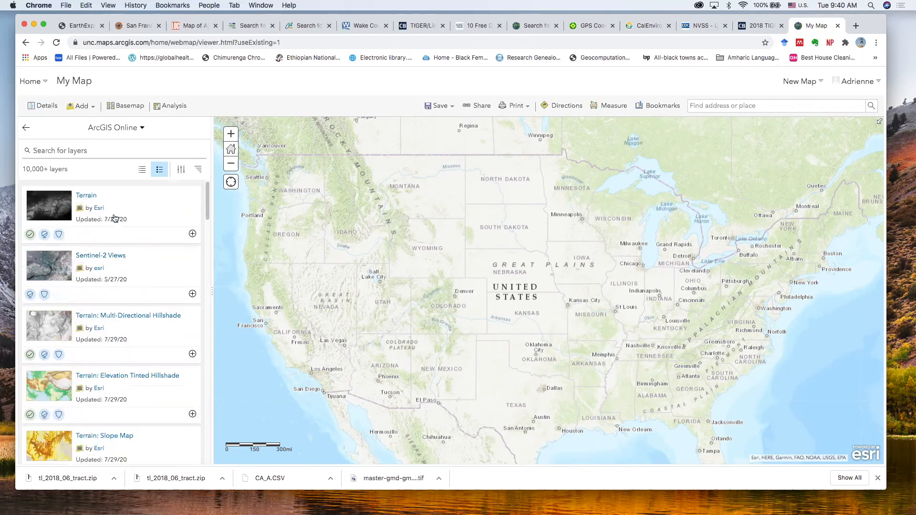
# Search the ArcGIS Online layers for "environment california" and look through the results.
pyautogui.click(112, 150)
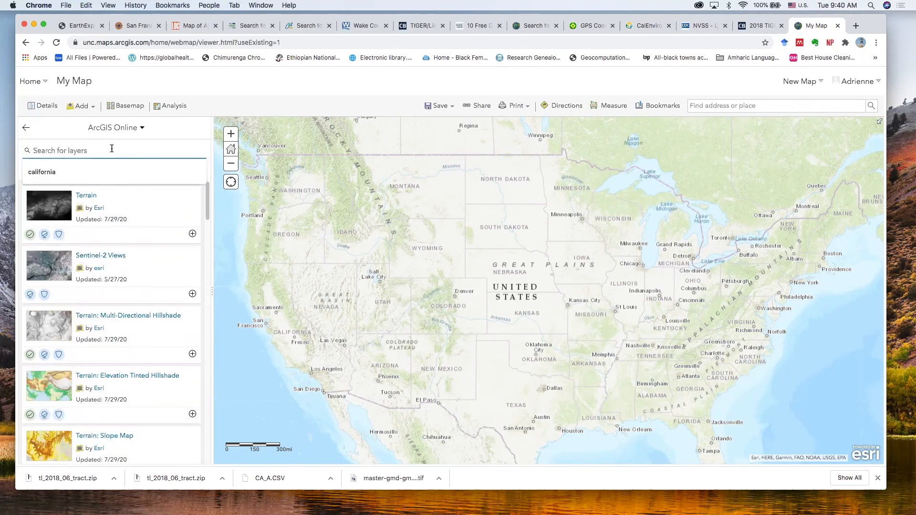
pyautogui.write('environment california')
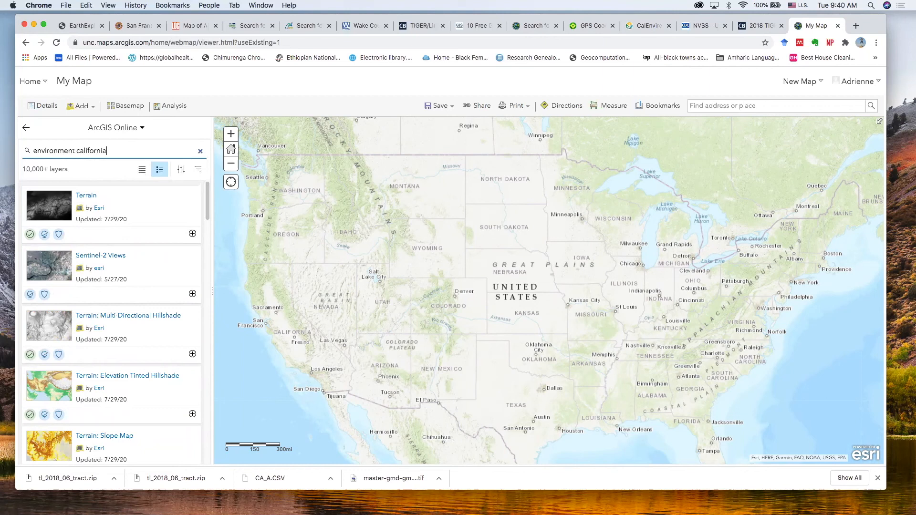
pyautogui.press('Return')
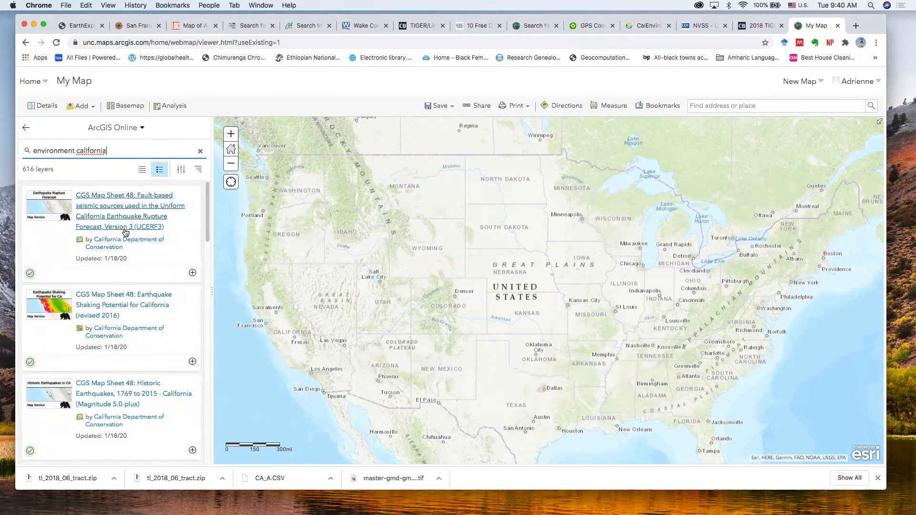
pyautogui.scroll(-5, 123, 297)
pyautogui.scroll(-15, 122, 296)
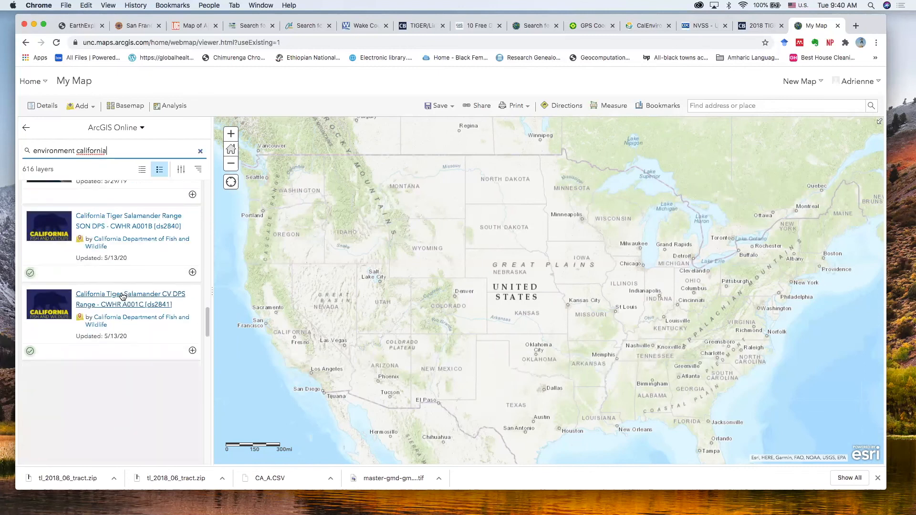
pyautogui.scroll(-8, 123, 296)
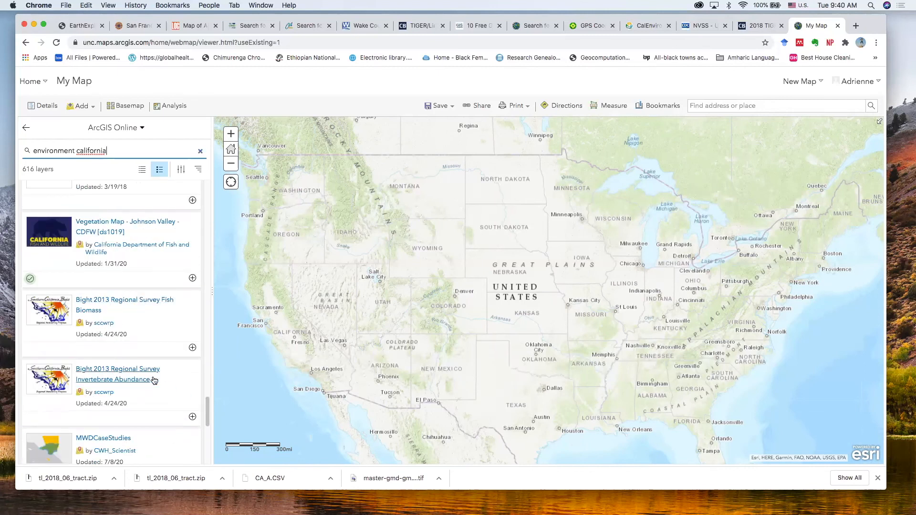
pyautogui.scroll(8, 141, 258)
pyautogui.scroll(10, 142, 257)
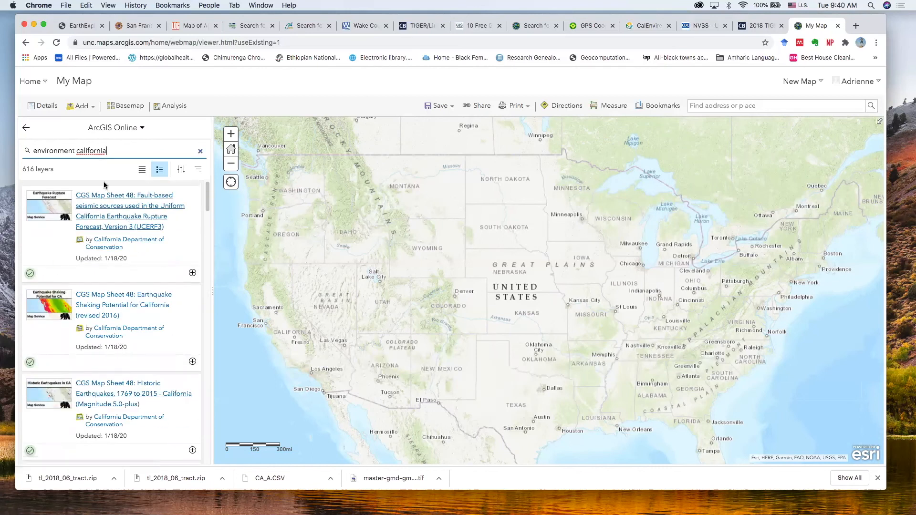
# Clear the layer search, close it, and return to the organization's home page.
pyautogui.click(200, 152)
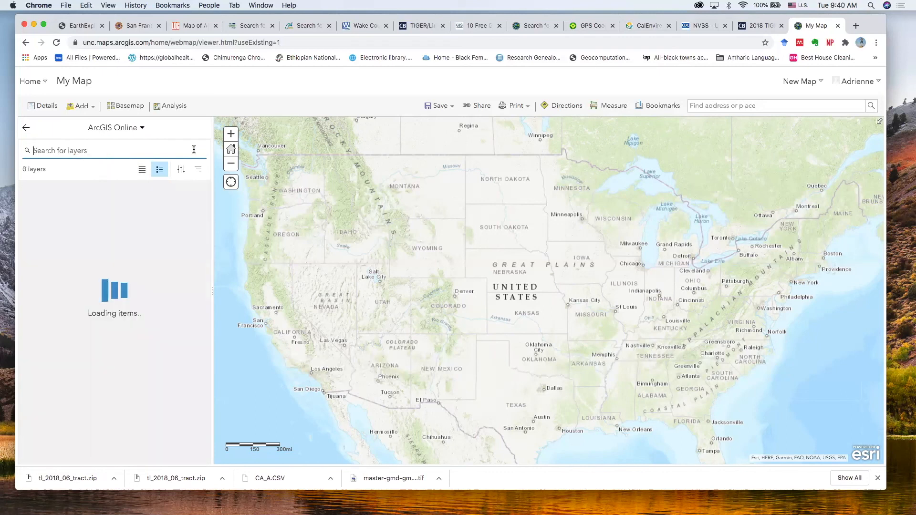
pyautogui.click(26, 130)
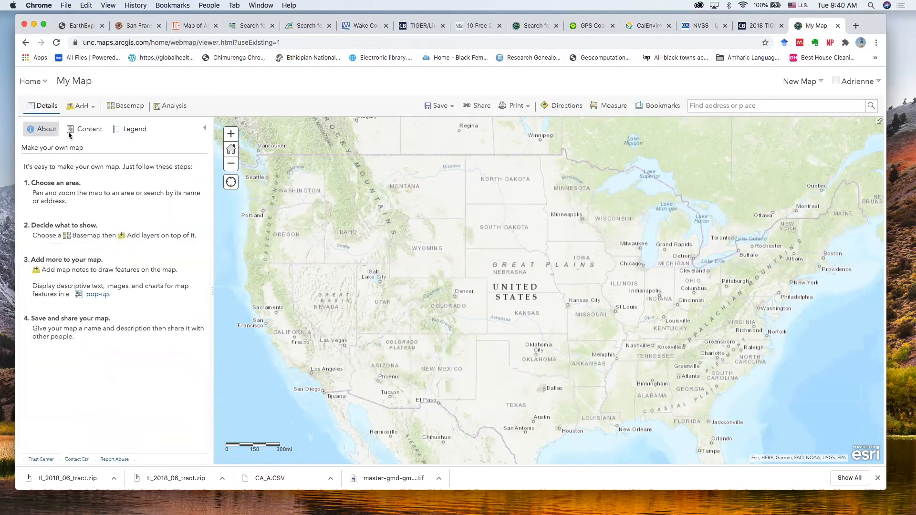
pyautogui.click(45, 83)
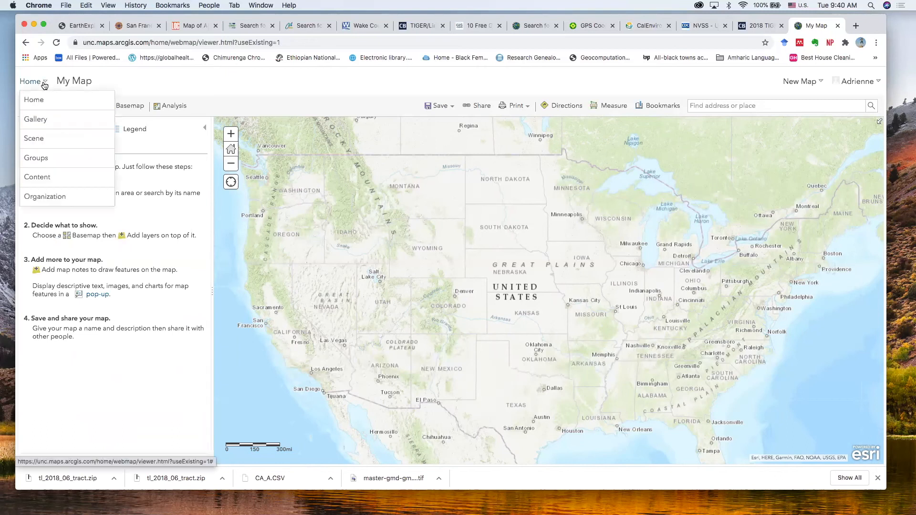
pyautogui.click(199, 83)
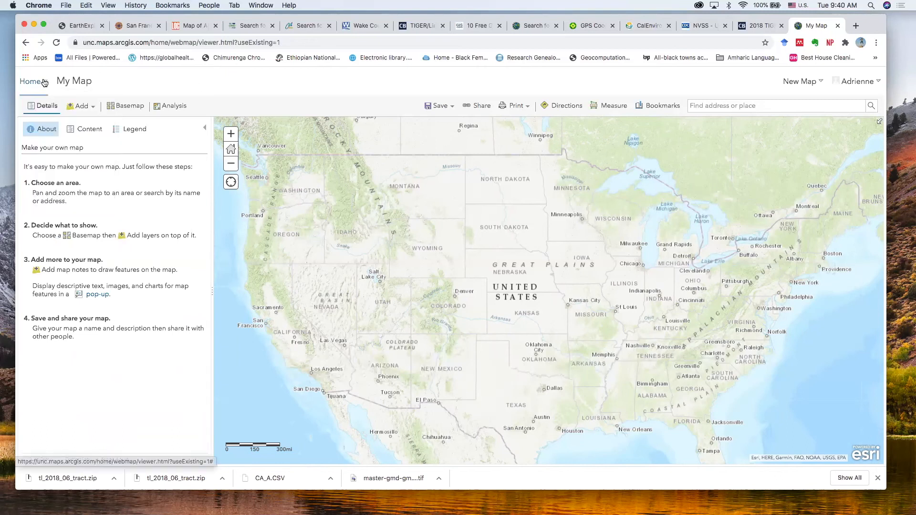
pyautogui.click(45, 83)
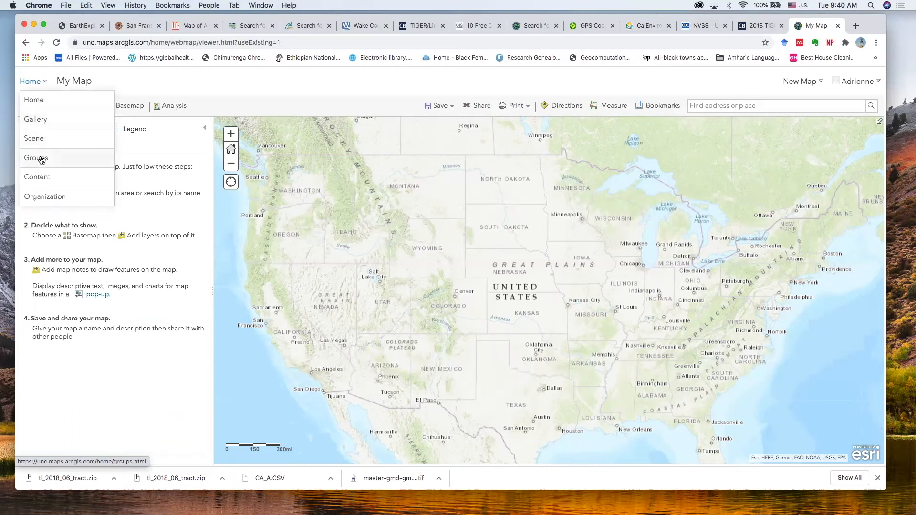
pyautogui.click(33, 103)
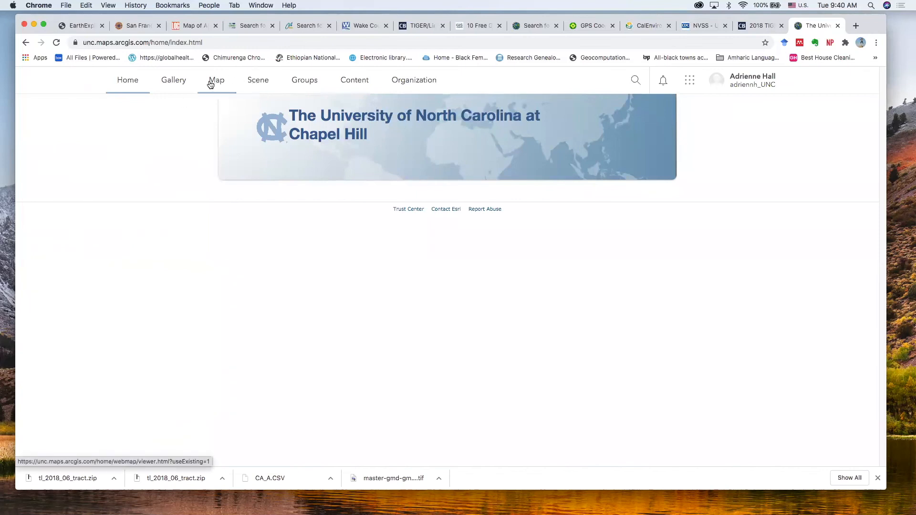
# Go to My Content, view the form for adding an item from the computer, and cancel it.
pyautogui.click(355, 81)
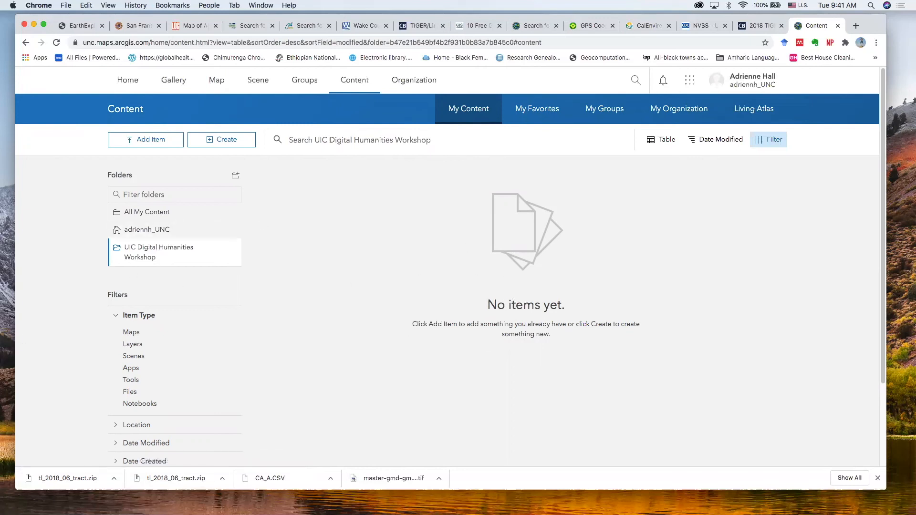
pyautogui.click(150, 139)
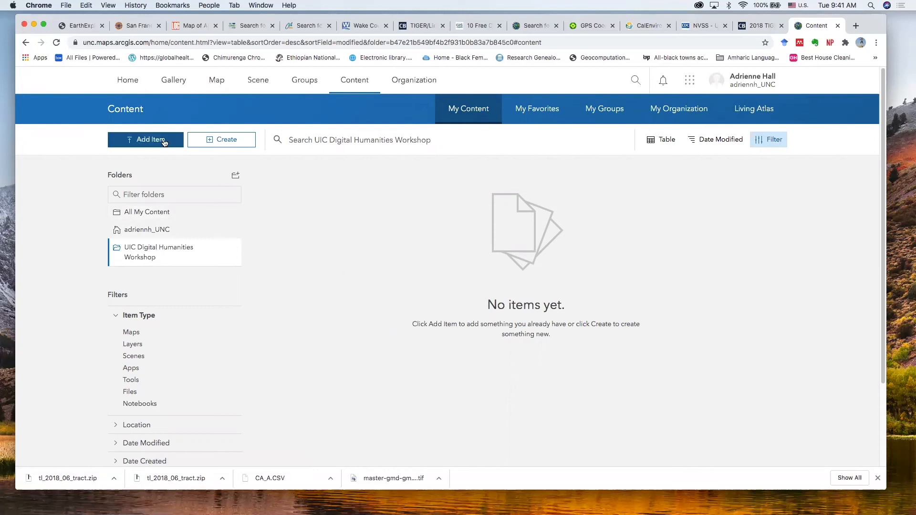
pyautogui.click(241, 187)
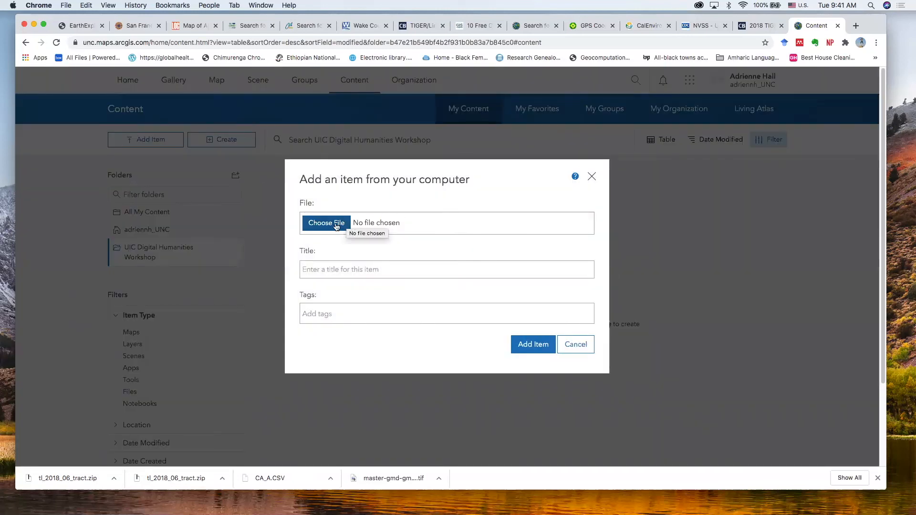
pyautogui.click(569, 345)
# View the form for adding an item from the web, including its service types, and cancel it.
pyautogui.click(174, 139)
pyautogui.click(210, 225)
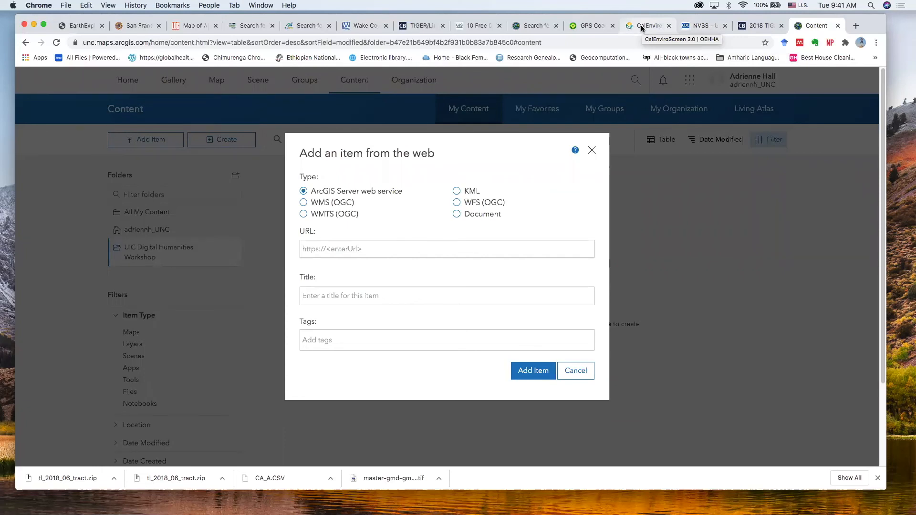
pyautogui.click(574, 370)
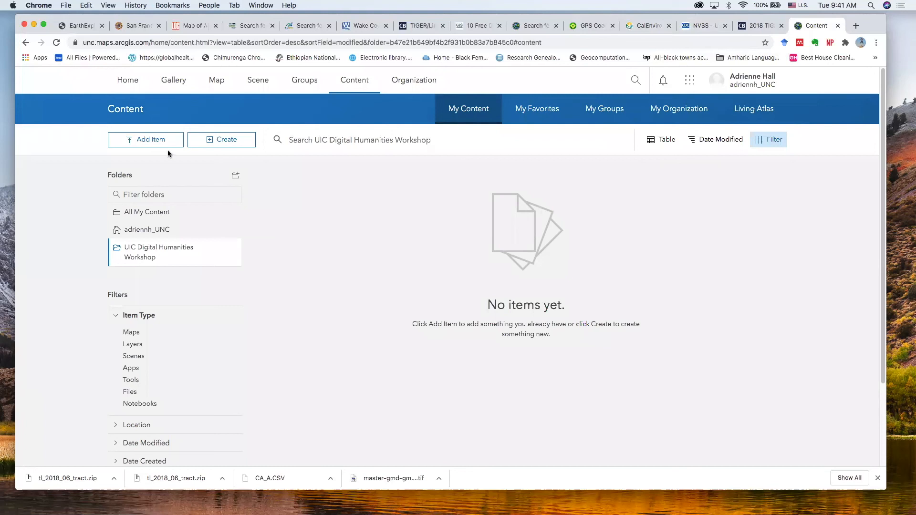
# Start adding an item from the computer and choose ces3shp.zip from the 2. CalEnviroScreen 3.0 folder inside Map Examples.
pyautogui.click(151, 143)
pyautogui.click(191, 181)
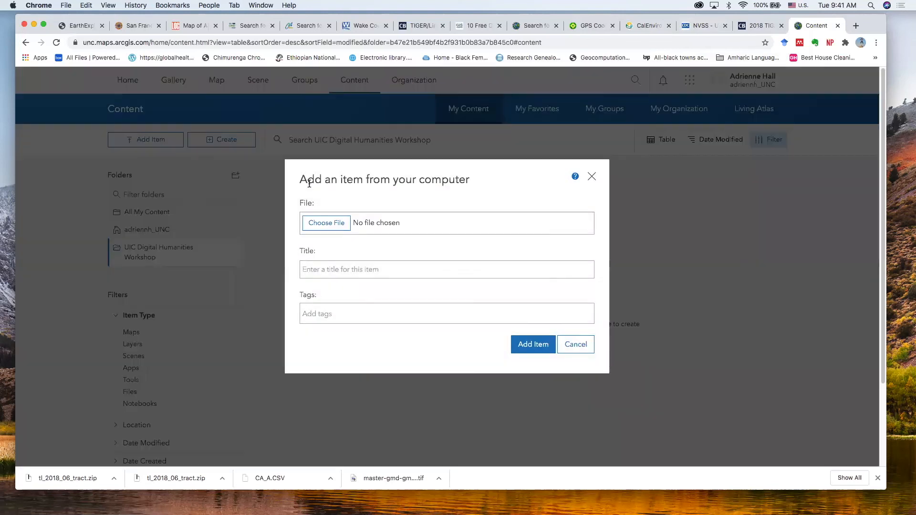
pyautogui.click(328, 227)
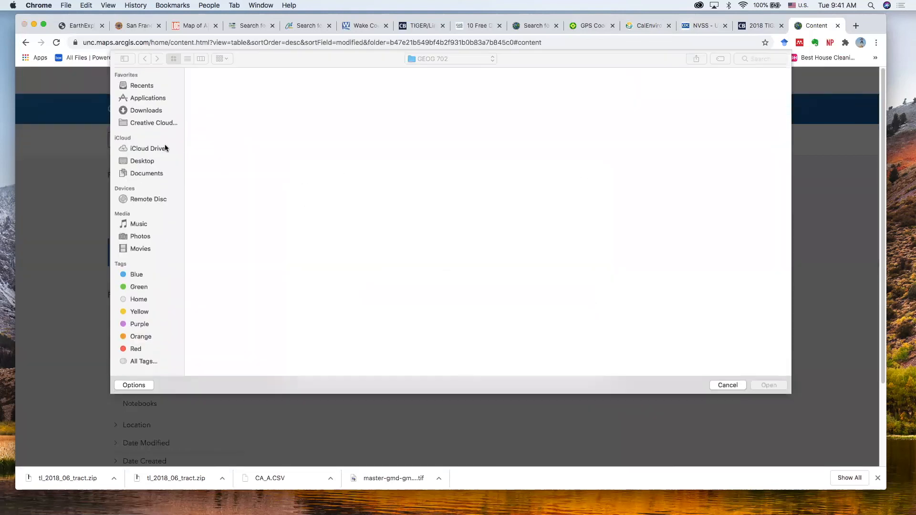
pyautogui.click(142, 161)
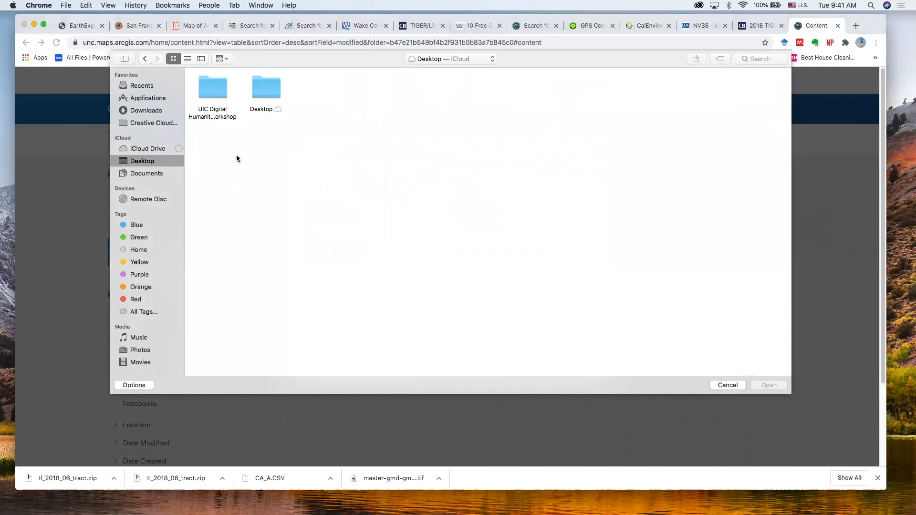
pyautogui.doubleClick(211, 92)
pyautogui.doubleClick(322, 86)
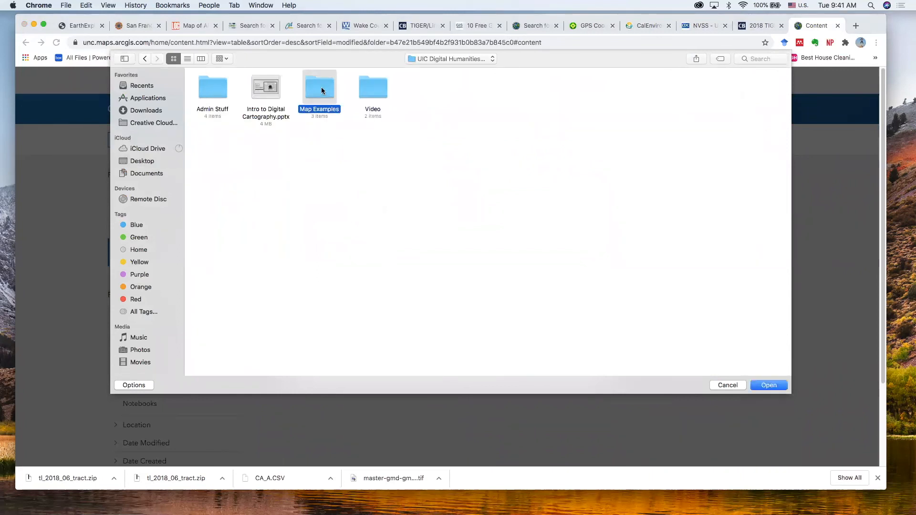
pyautogui.doubleClick(260, 91)
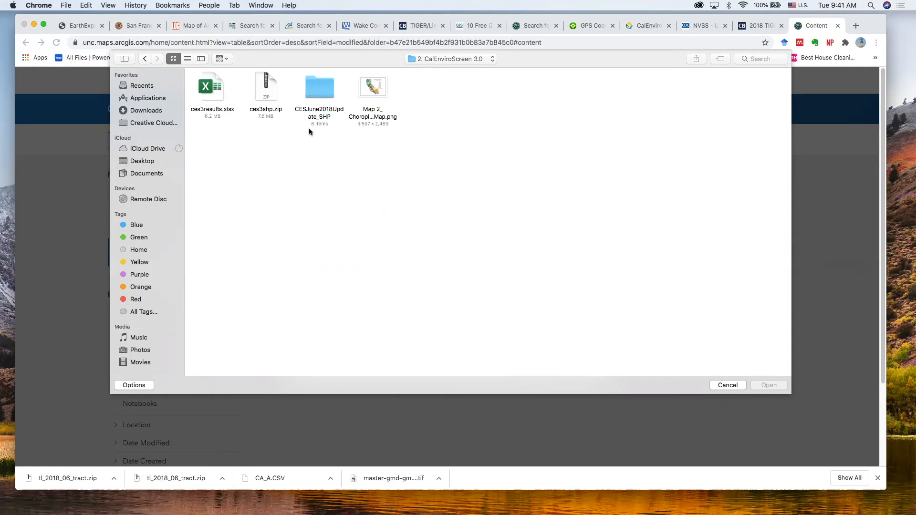
pyautogui.click(268, 91)
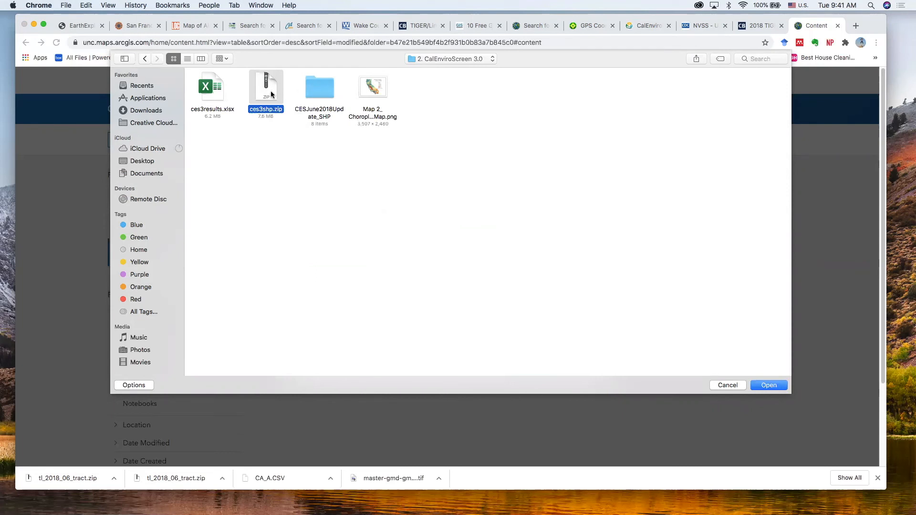
pyautogui.click(768, 386)
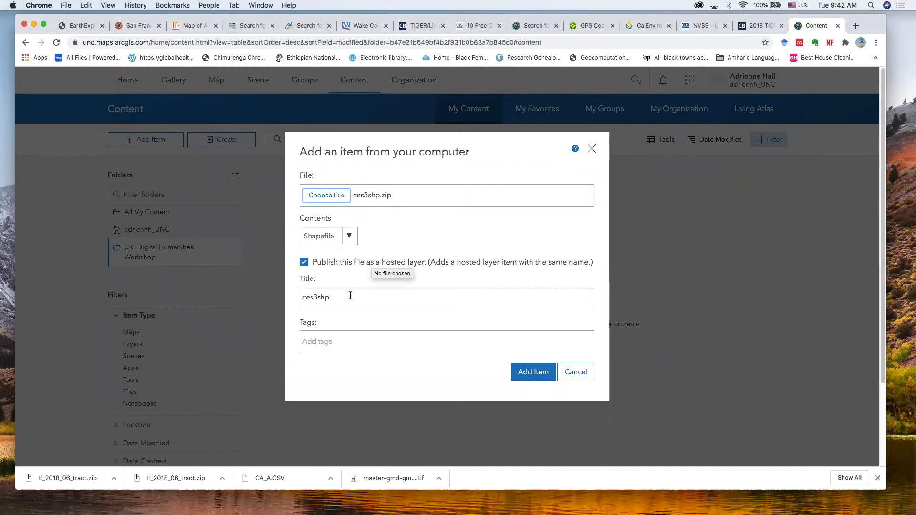
# Title the shapefile item CalEnviroScreen, tag it "environmental health" and "California", and add it as a hosted layer.
pyautogui.moveTo(339, 298); pyautogui.dragTo(292, 299)
pyautogui.write('CalEnviroScreen')
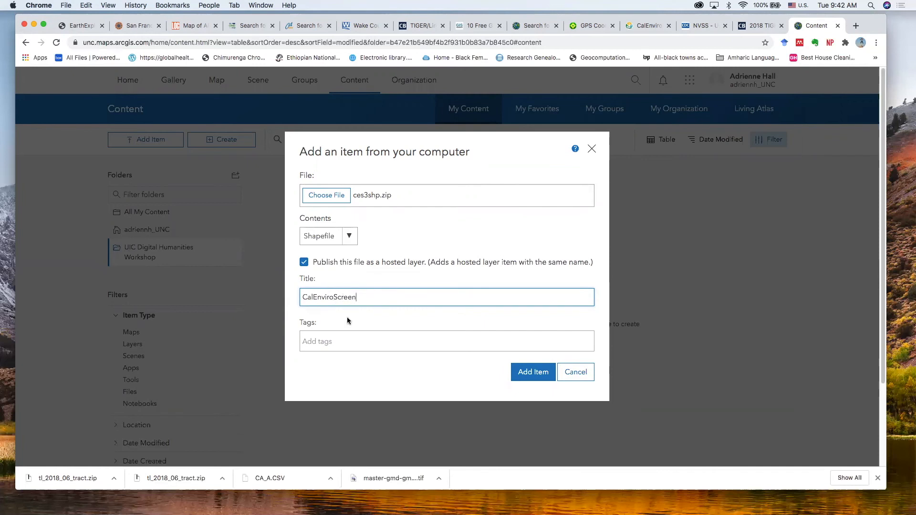
pyautogui.click(343, 339)
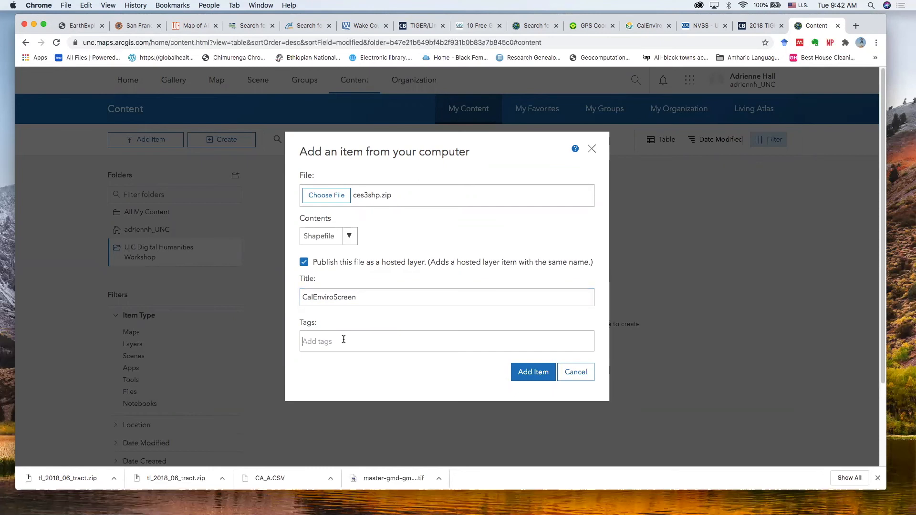
pyautogui.write('en')
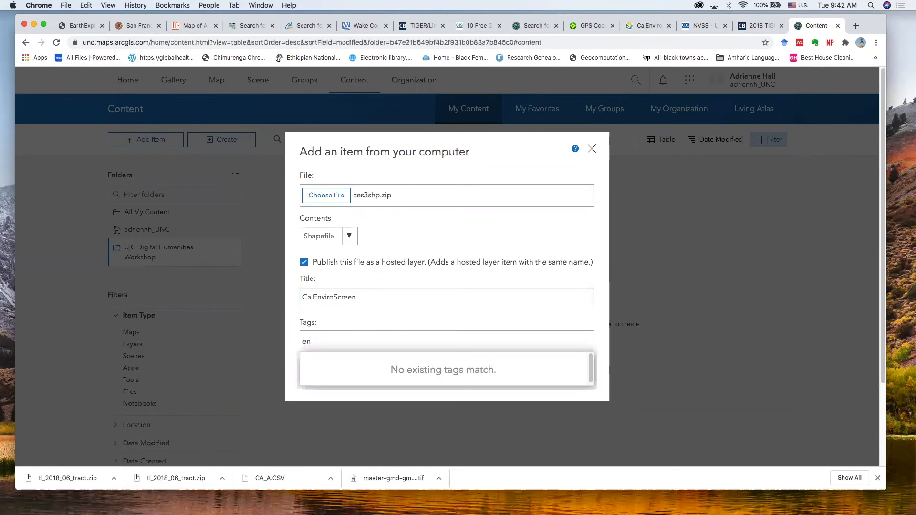
pyautogui.write('vironmental health, California')
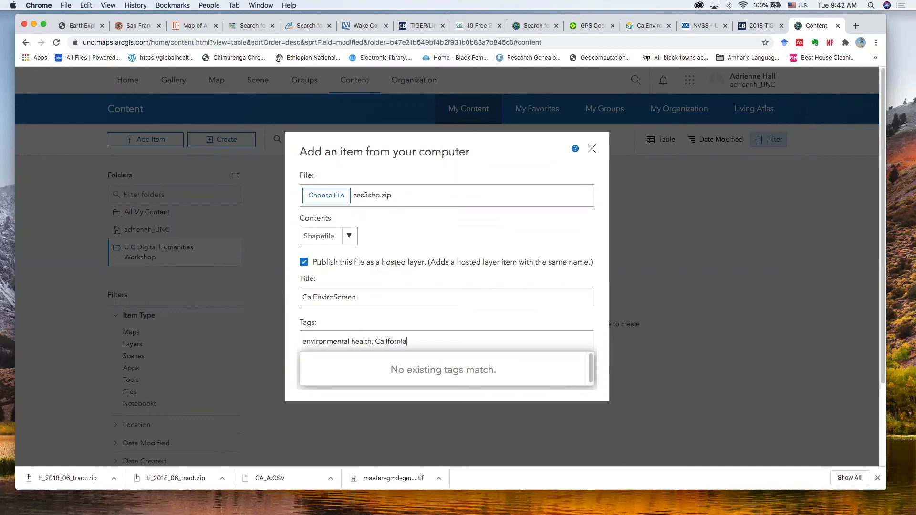
pyautogui.press('Return')
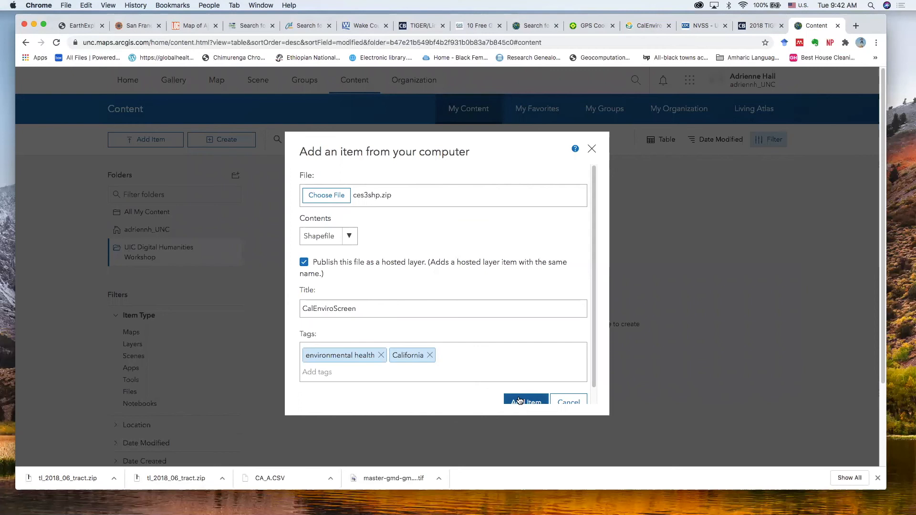
pyautogui.click(519, 401)
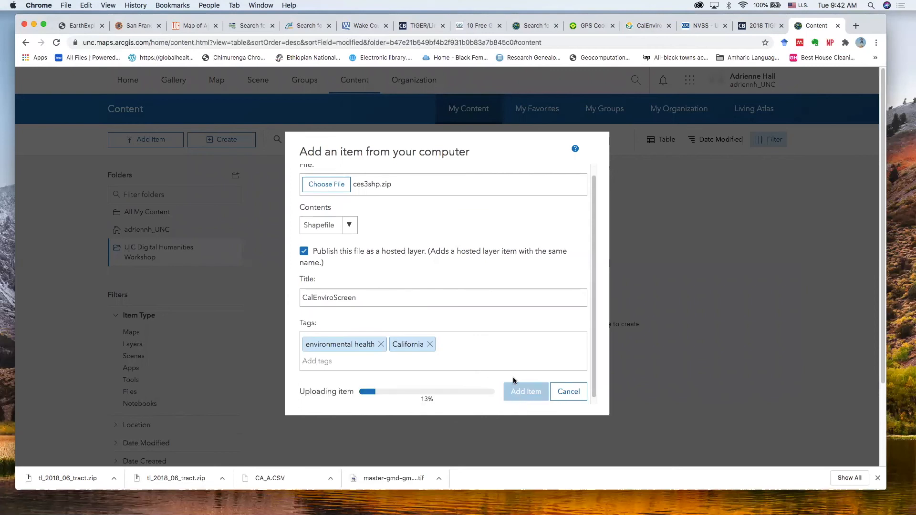
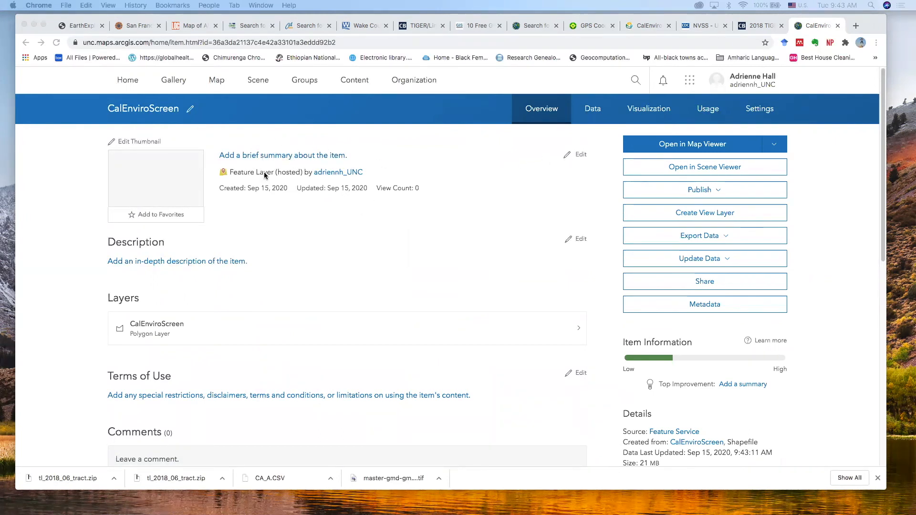
# Open the CalEnviroScreen hosted layer in Map Viewer and leave the style settings for the map details.
pyautogui.scroll(-3, 230, 223)
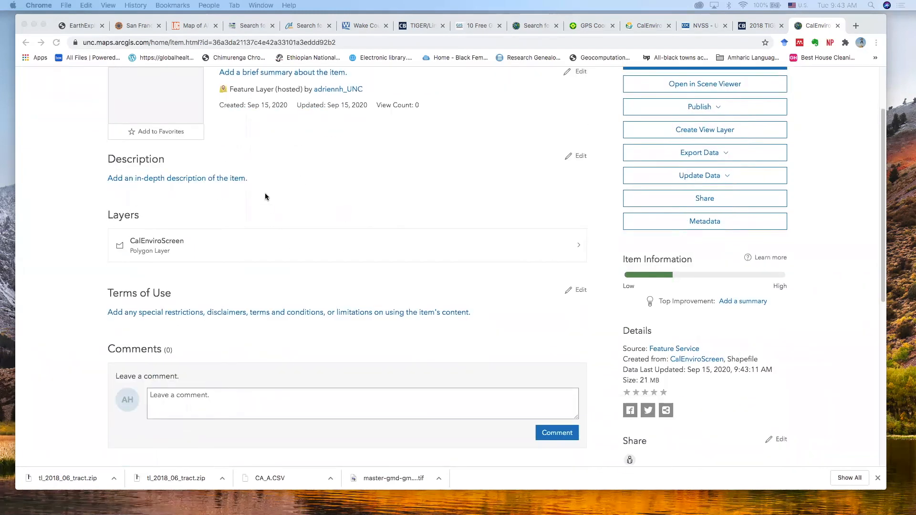
pyautogui.scroll(3, 264, 193)
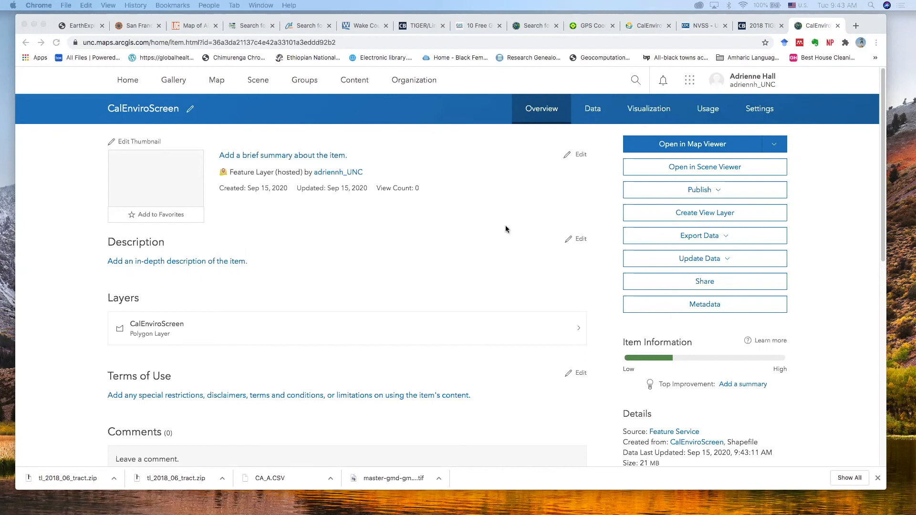
pyautogui.click(678, 141)
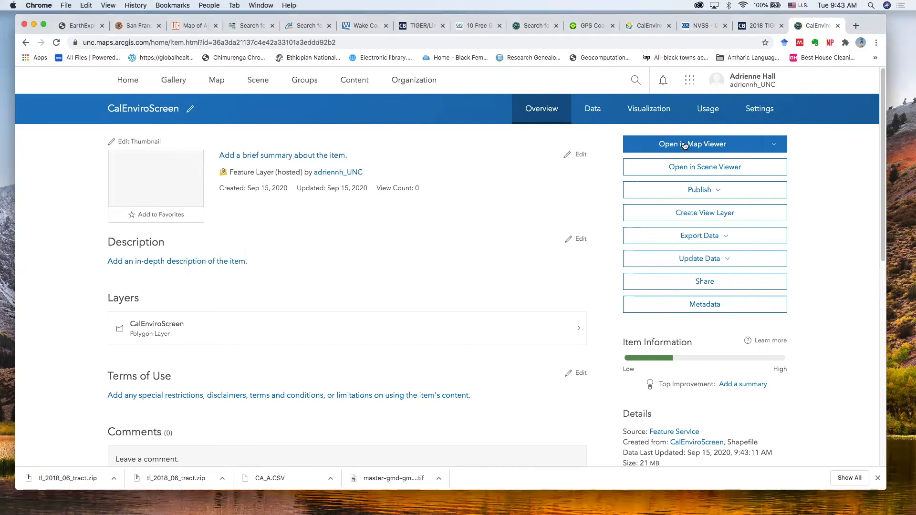
pyautogui.click(687, 144)
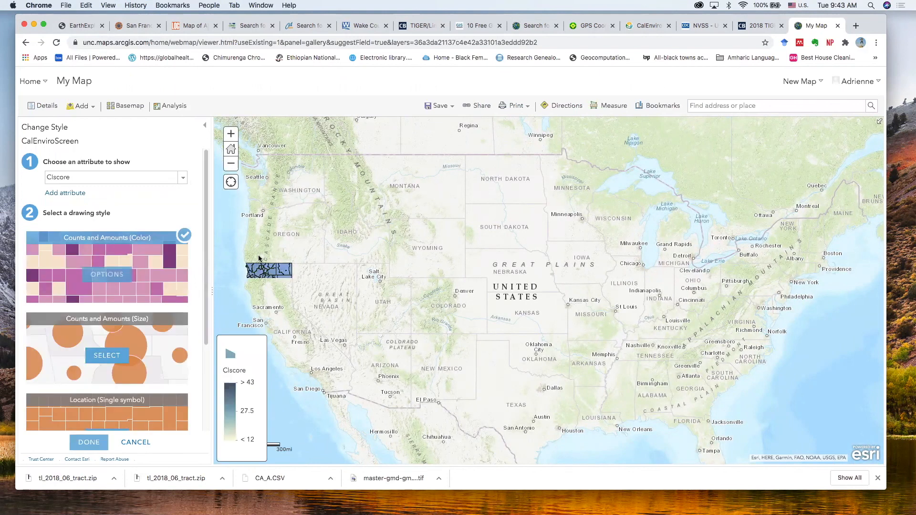
pyautogui.moveTo(341, 245); pyautogui.dragTo(630, 241)
pyautogui.click(231, 133)
pyautogui.moveTo(457, 246); pyautogui.dragTo(493, 246)
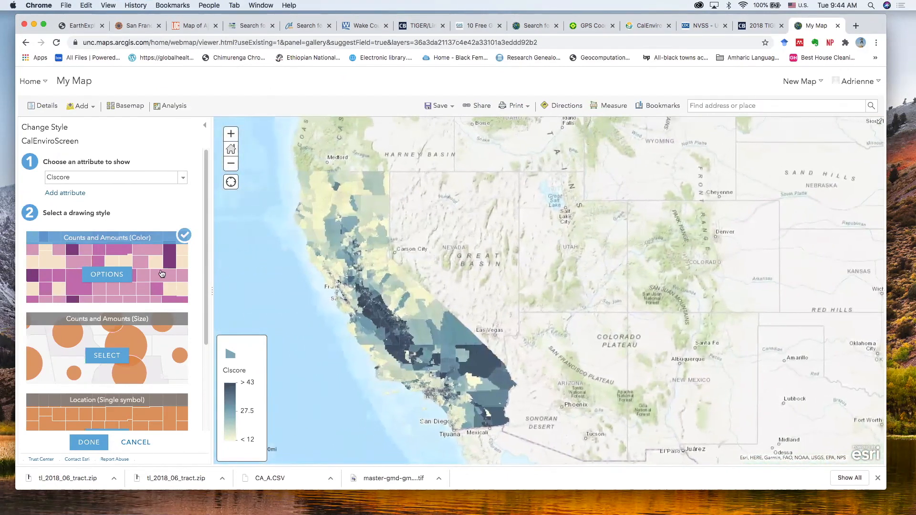
pyautogui.click(46, 106)
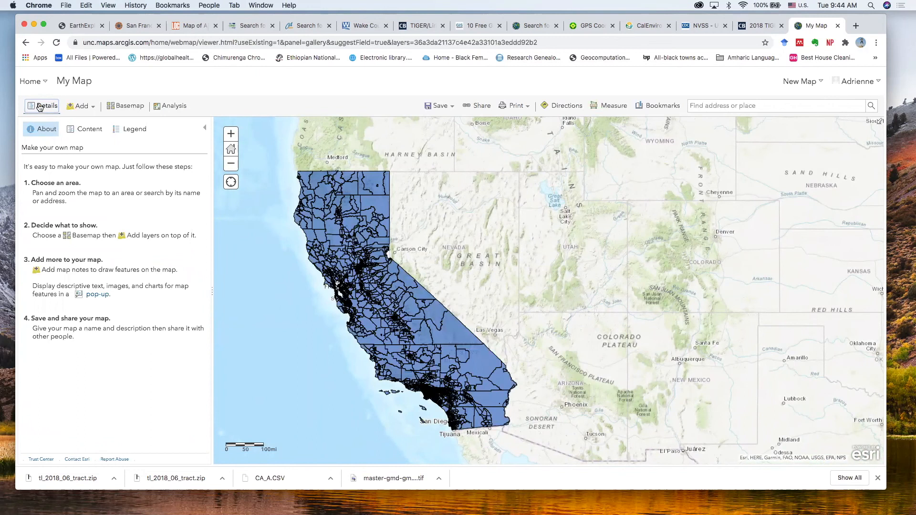
# Try the Dark Gray Canvas, Light Gray Canvas, OpenStreetMap and USGS National Map basemaps under the California layer.
pyautogui.click(76, 106)
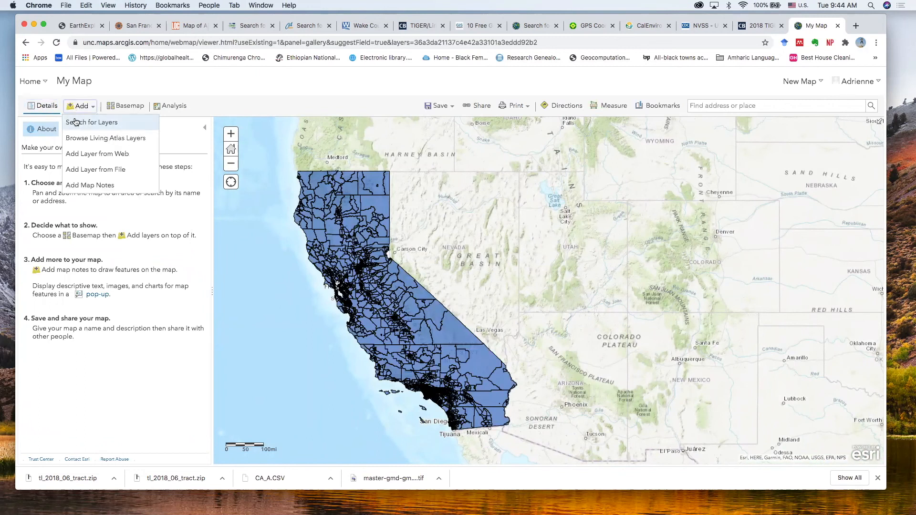
pyautogui.click(127, 106)
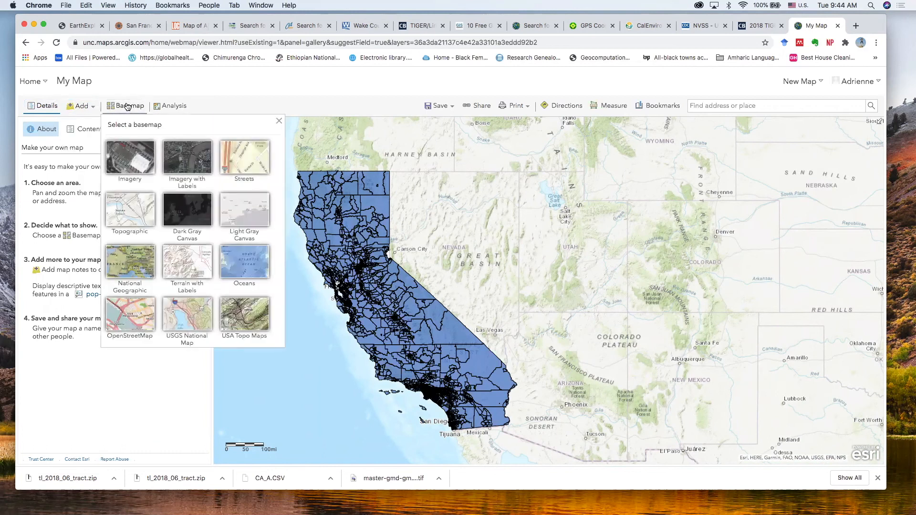
pyautogui.click(184, 208)
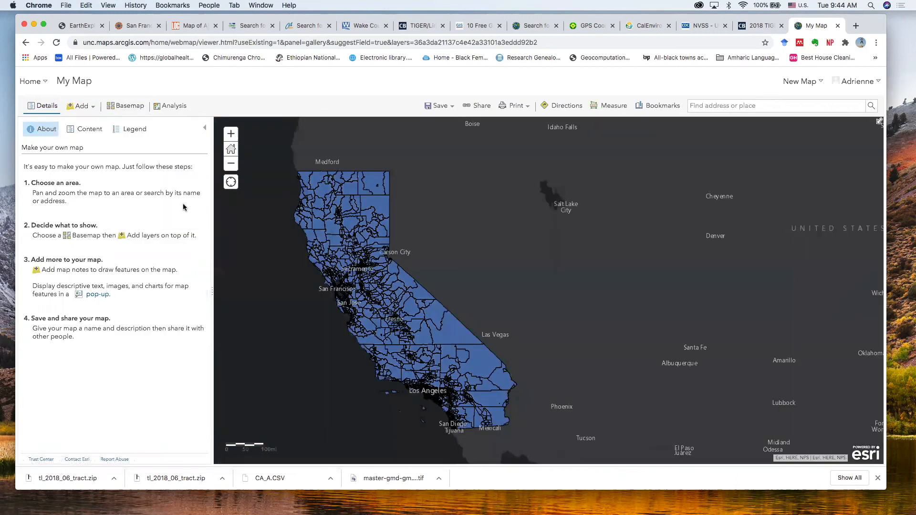
pyautogui.click(128, 106)
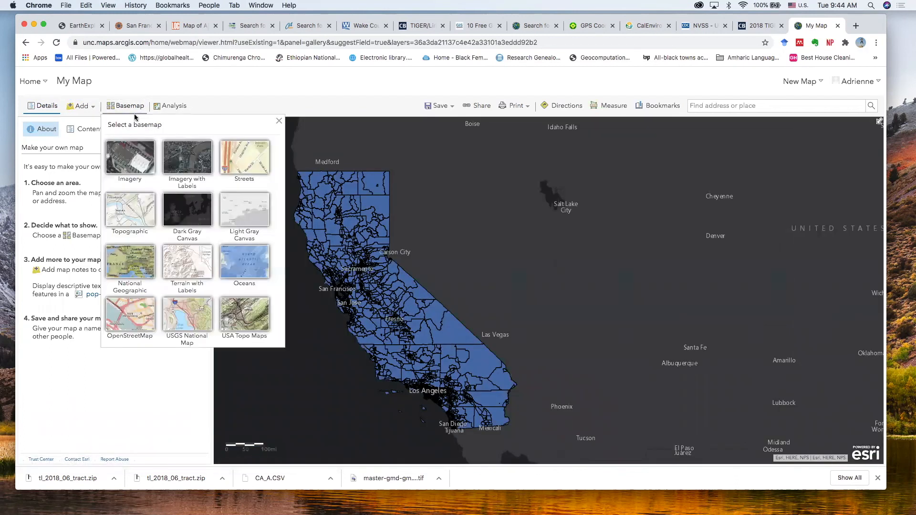
pyautogui.click(240, 206)
pyautogui.click(126, 106)
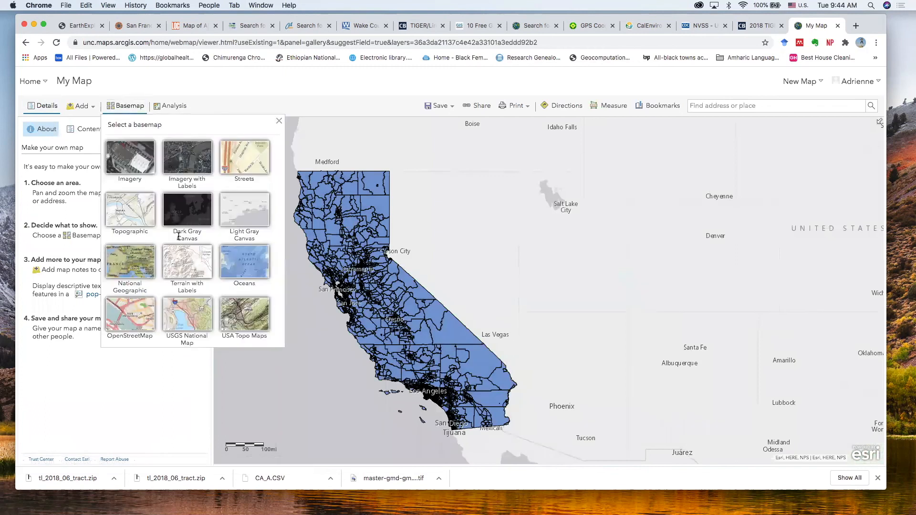
pyautogui.click(134, 309)
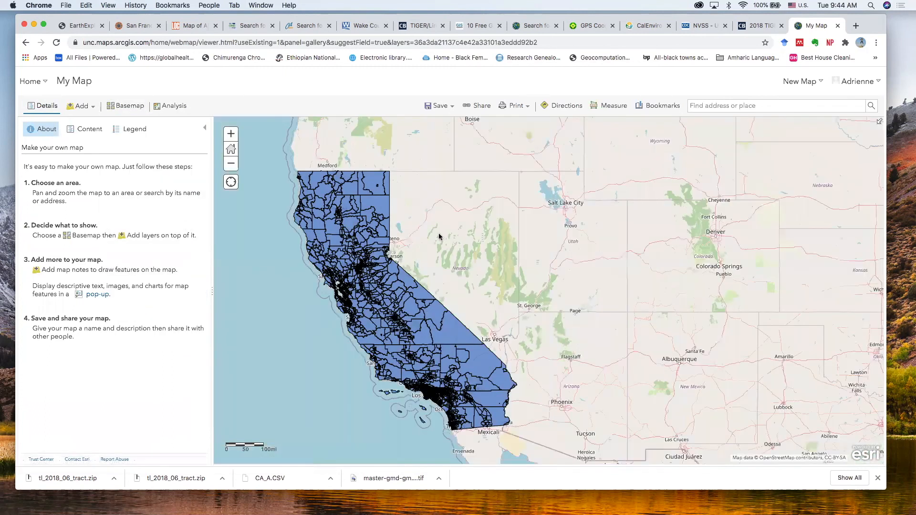
pyautogui.click(125, 105)
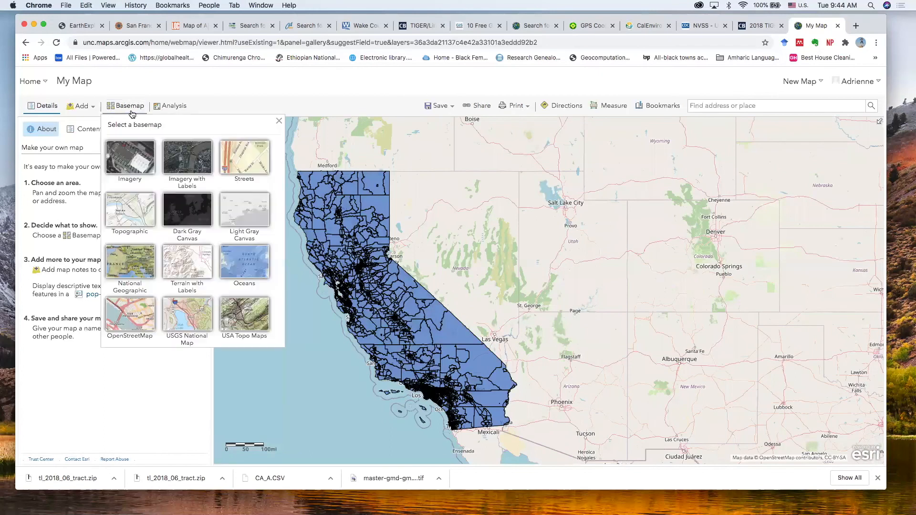
pyautogui.click(190, 316)
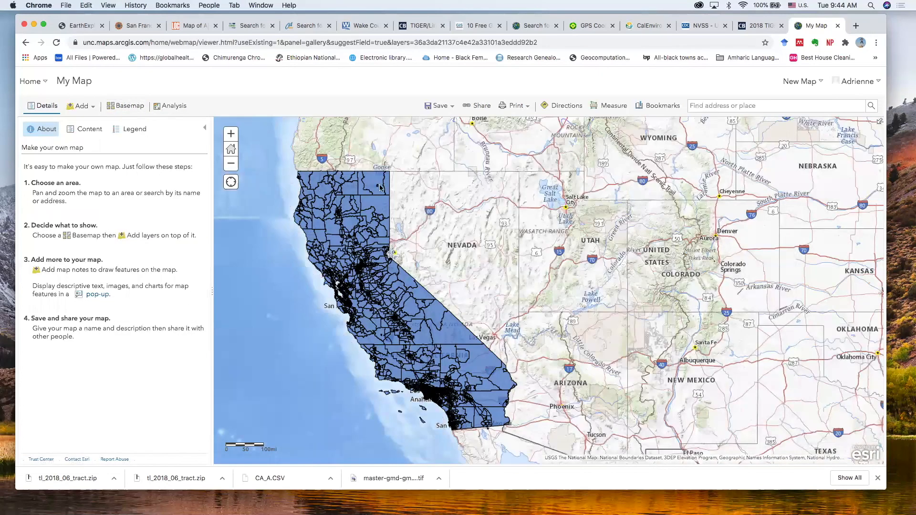
# Set the basemap to Dark Gray Canvas and show the map's list of layers.
pyautogui.click(125, 105)
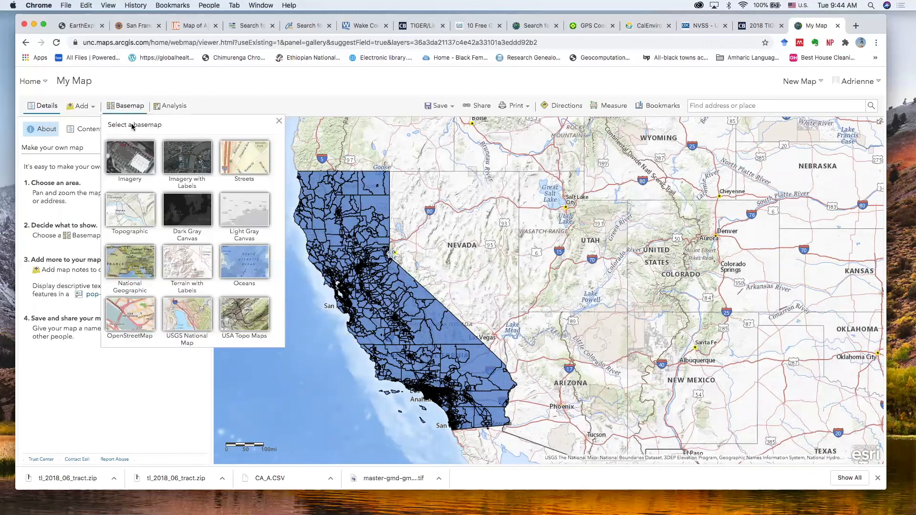
pyautogui.click(197, 213)
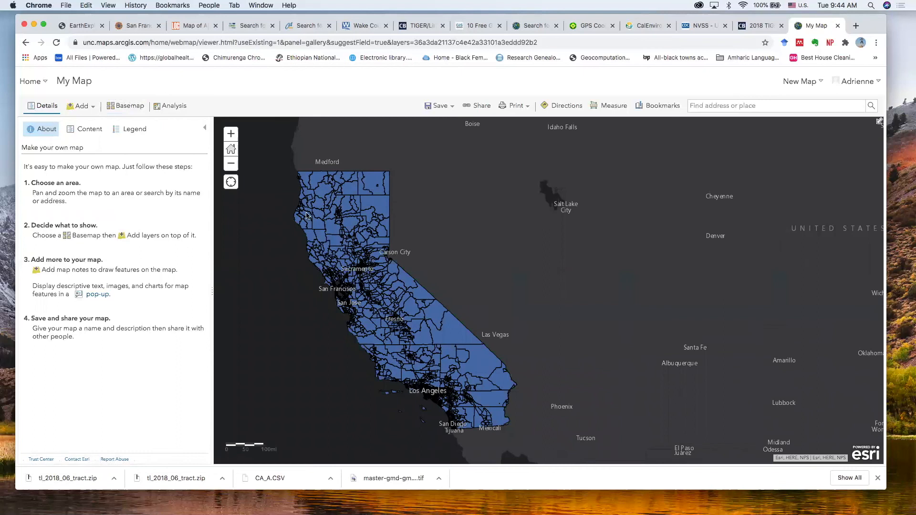
pyautogui.click(129, 106)
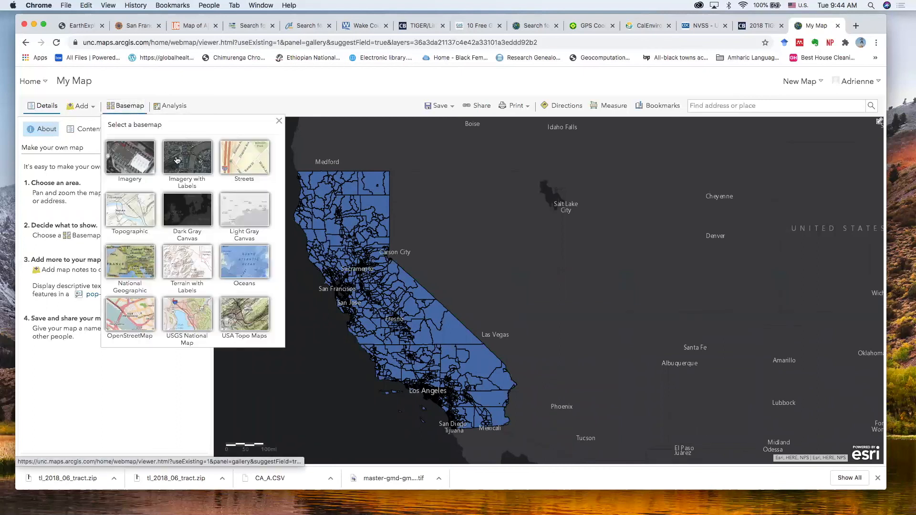
pyautogui.click(187, 219)
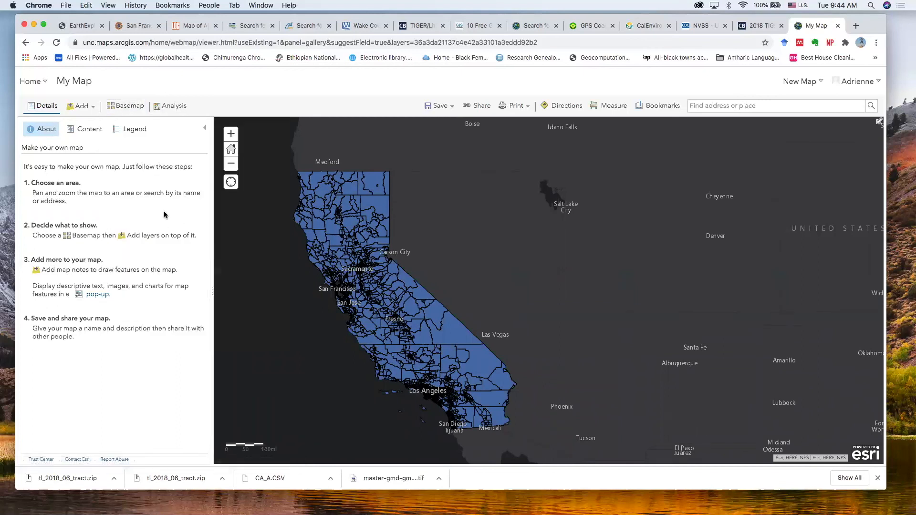
pyautogui.click(83, 128)
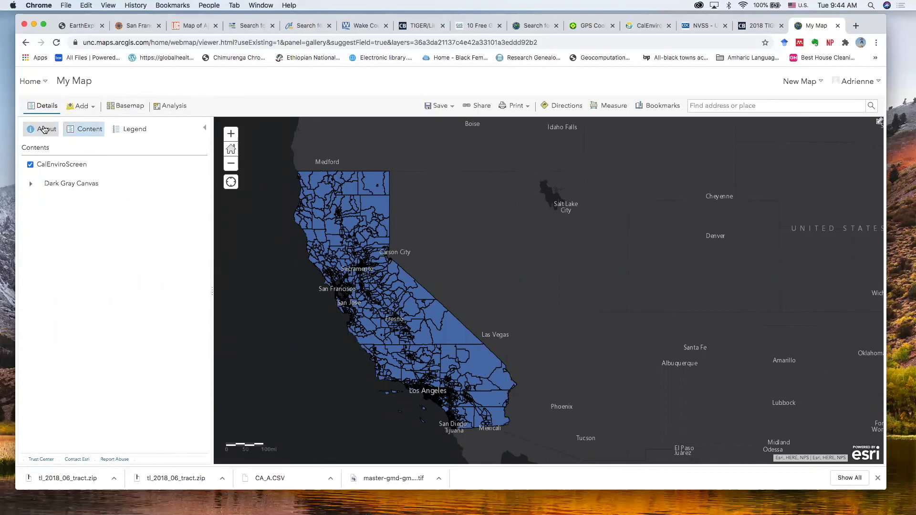
# Examine the map's details, the CalEnviroScreen layer's attribute table and the legend.
pyautogui.click(46, 109)
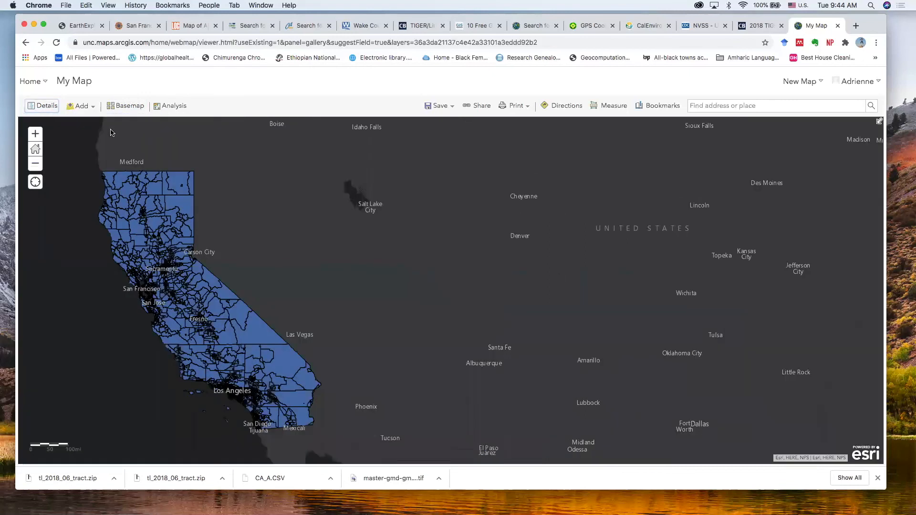
pyautogui.click(47, 109)
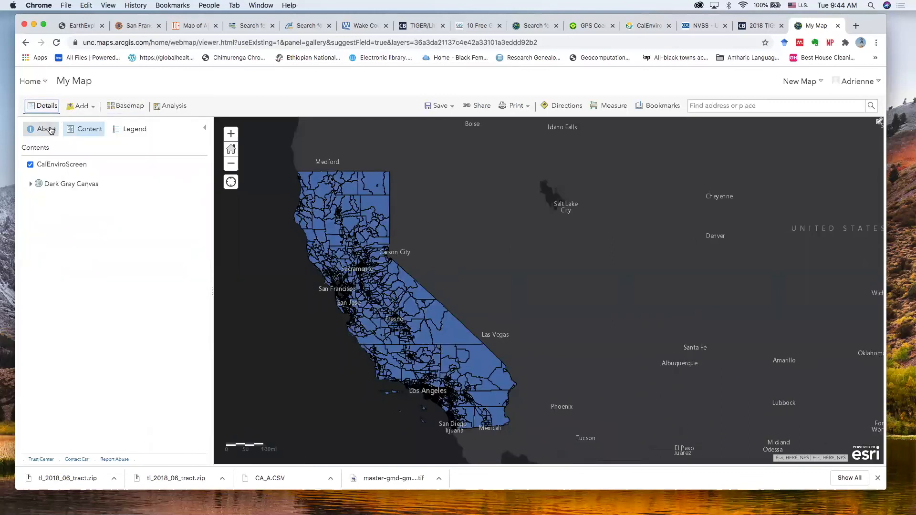
pyautogui.click(49, 129)
pyautogui.click(80, 129)
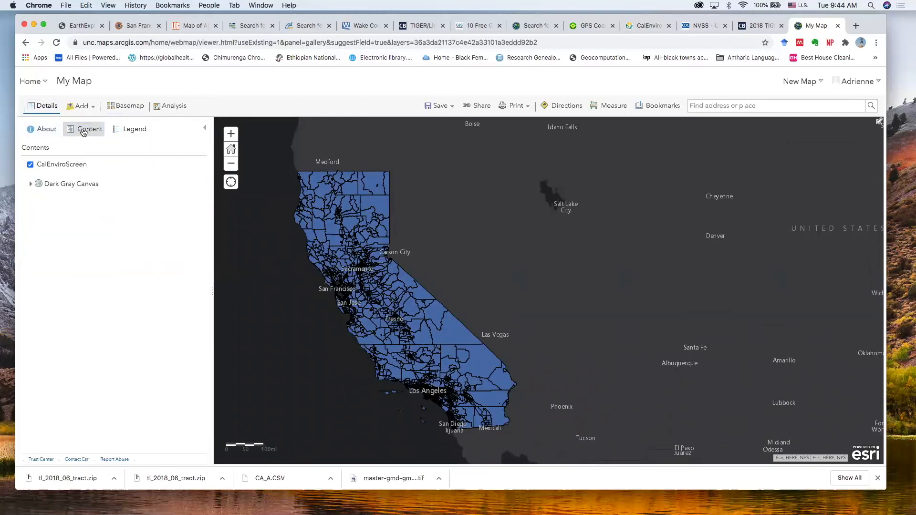
pyautogui.moveTo(62, 165)
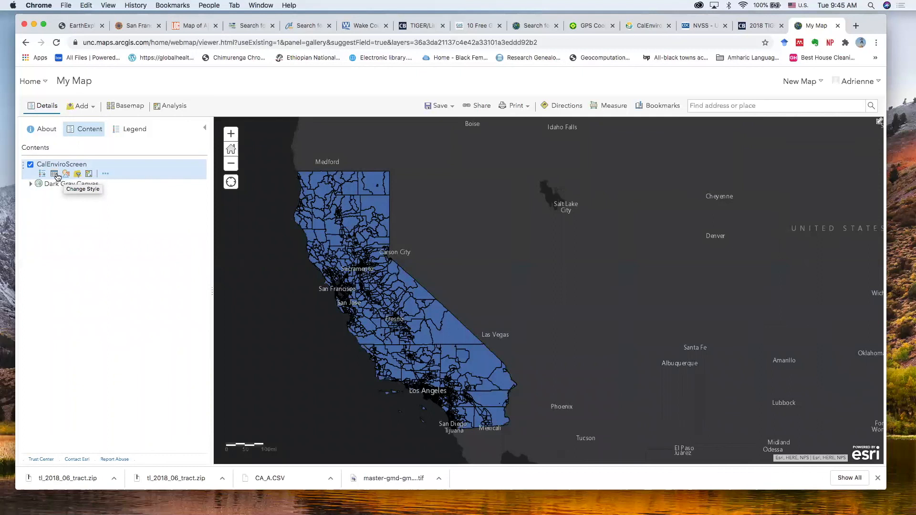
pyautogui.click(55, 174)
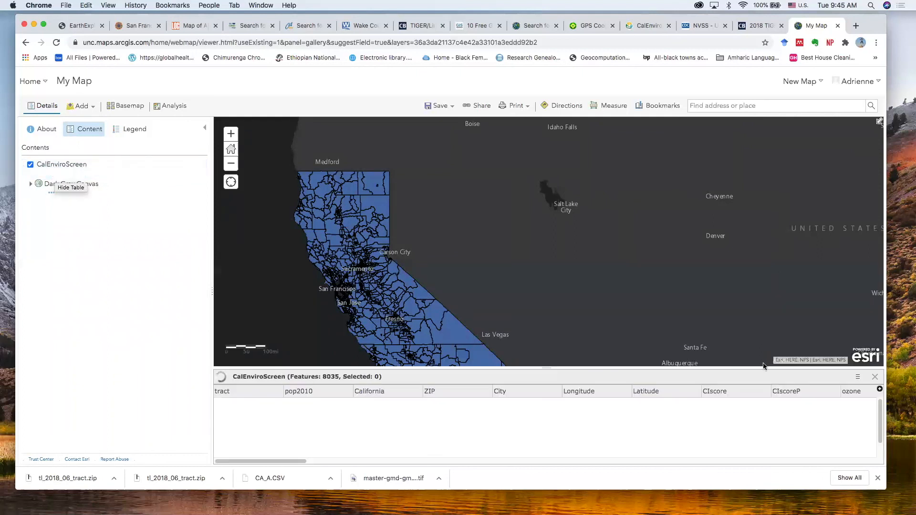
pyautogui.click(874, 377)
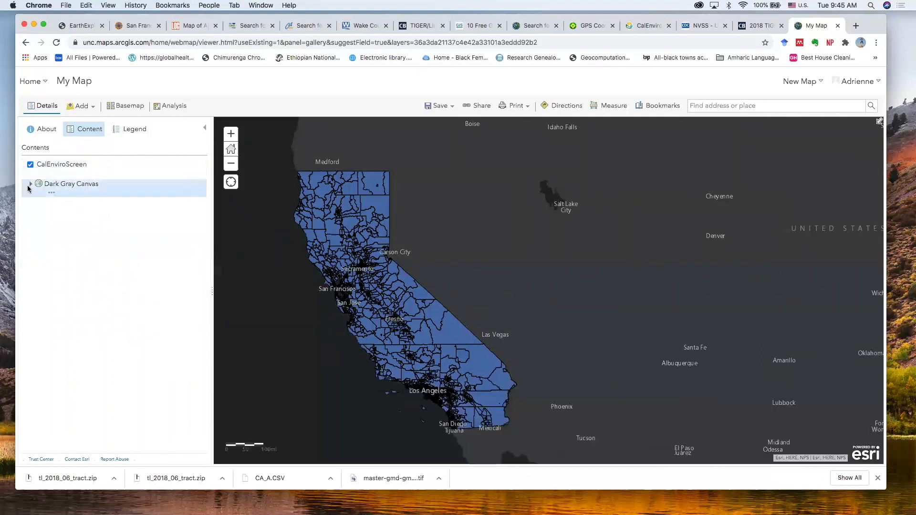
pyautogui.click(129, 128)
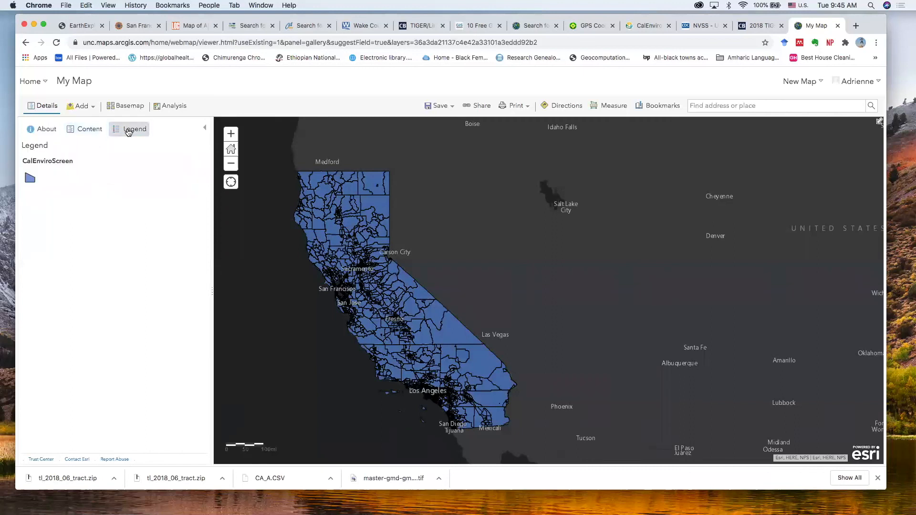
pyautogui.click(93, 131)
pyautogui.click(136, 131)
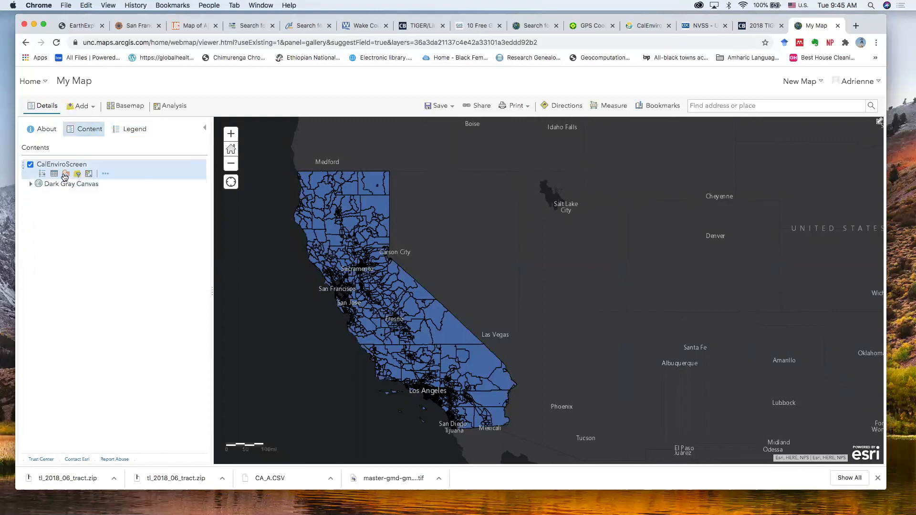
# Style the CalEnviroScreen layer by the CIscoreP attribute with Counts and Amounts (Color) and open that style's options.
pyautogui.click(65, 174)
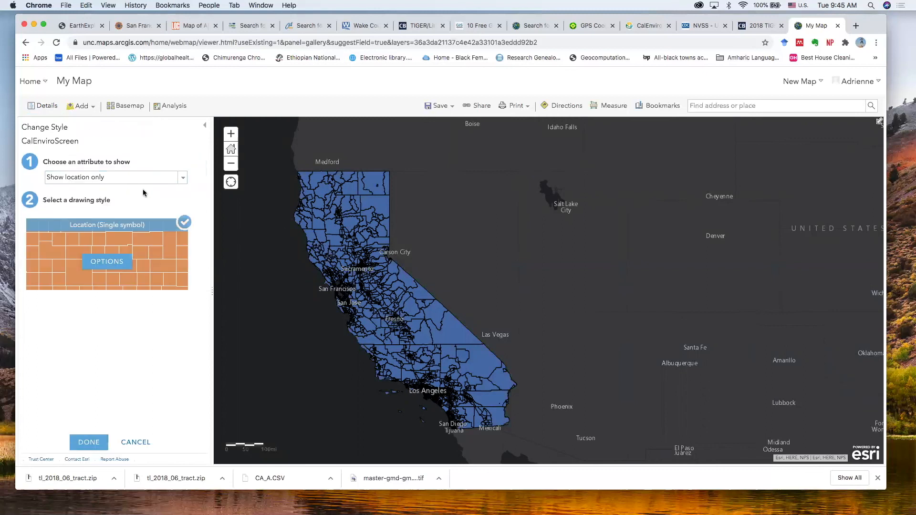
pyautogui.click(181, 181)
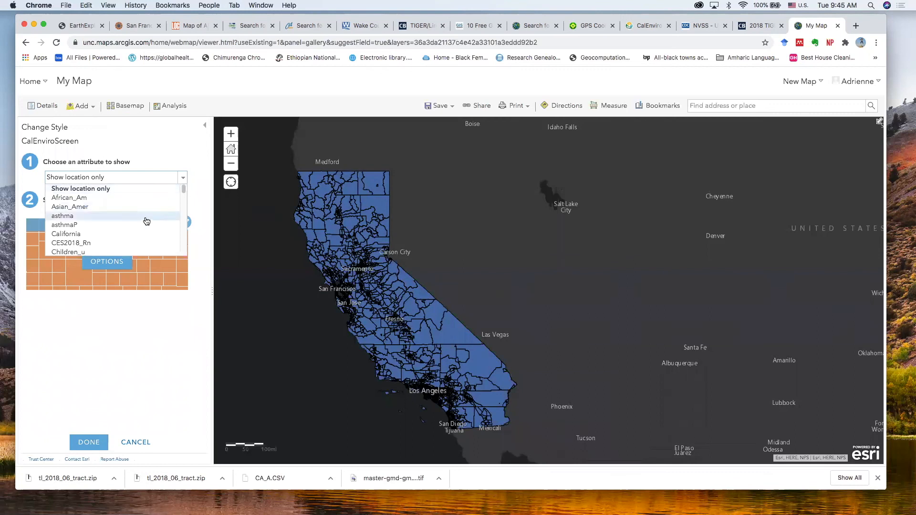
pyautogui.scroll(-3, 132, 244)
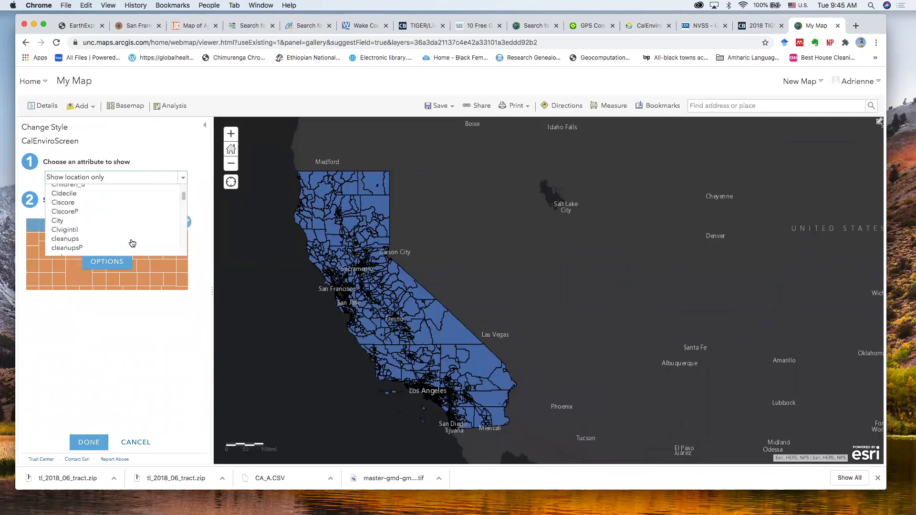
pyautogui.click(126, 211)
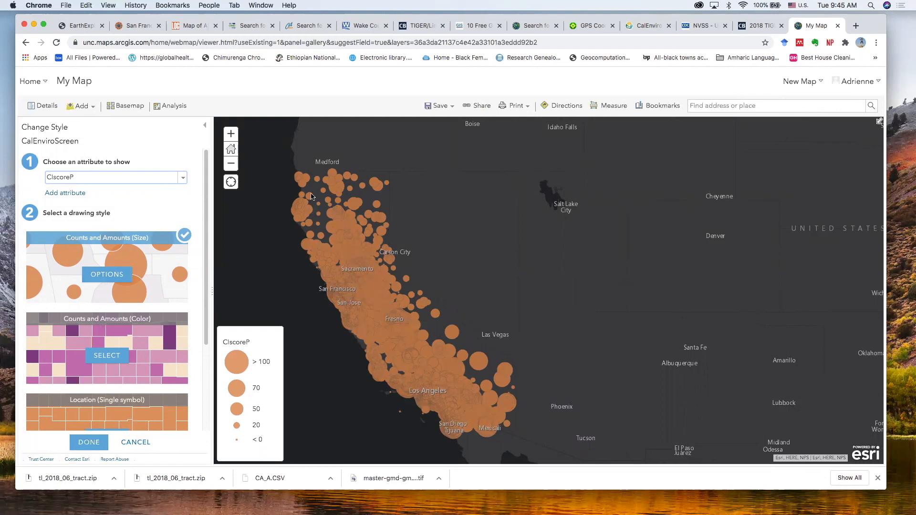
pyautogui.click(107, 357)
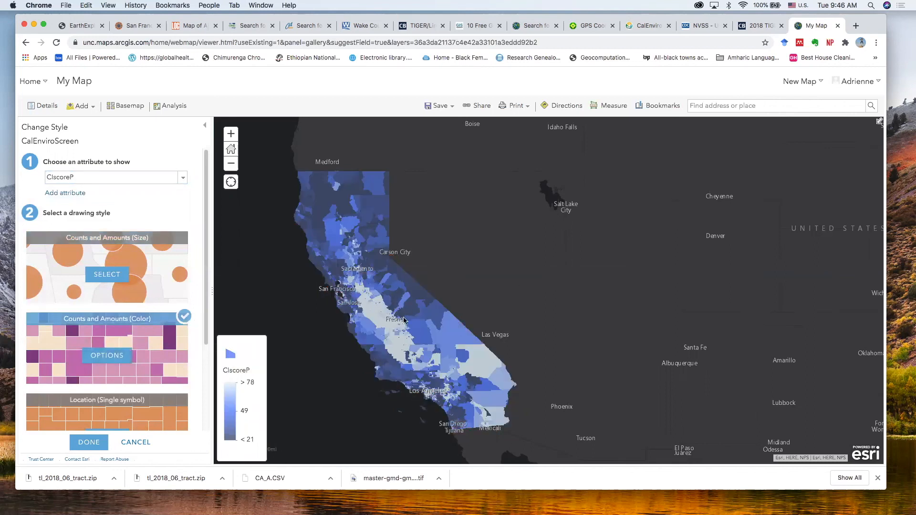
pyautogui.click(109, 354)
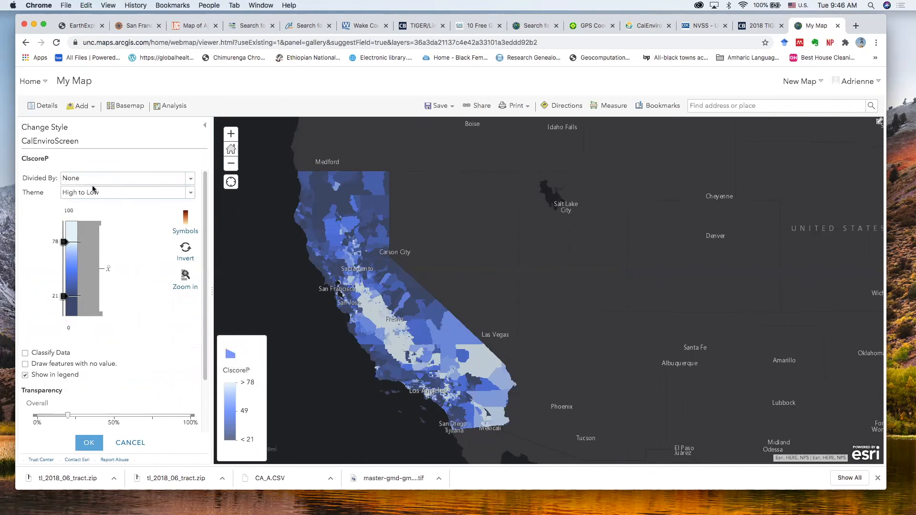
pyautogui.click(188, 233)
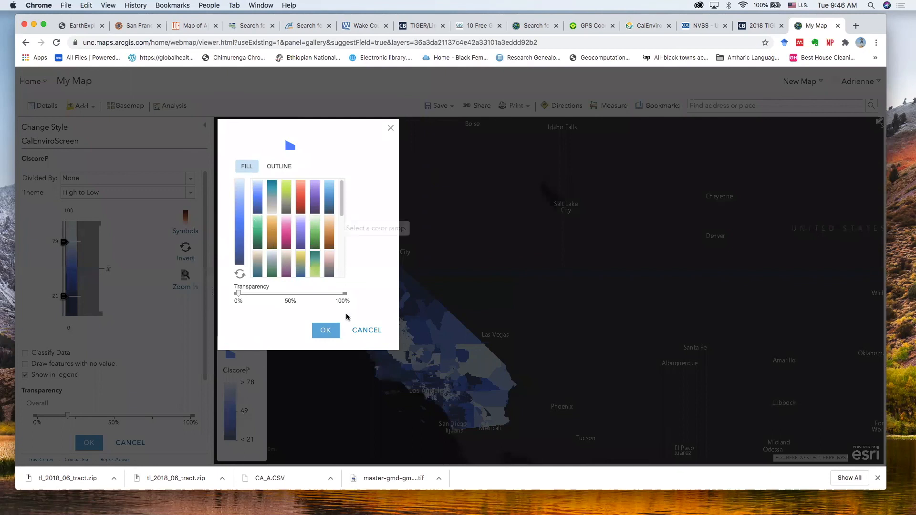
pyautogui.click(362, 333)
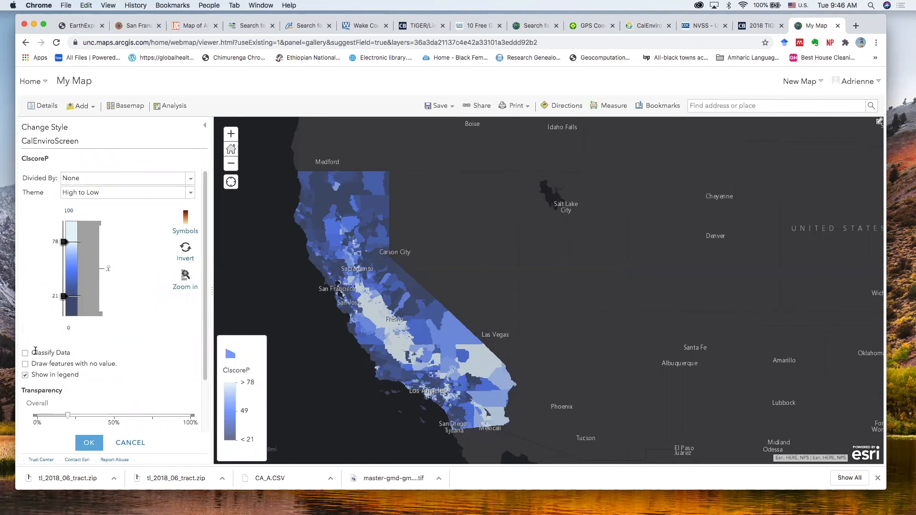
pyautogui.click(26, 377)
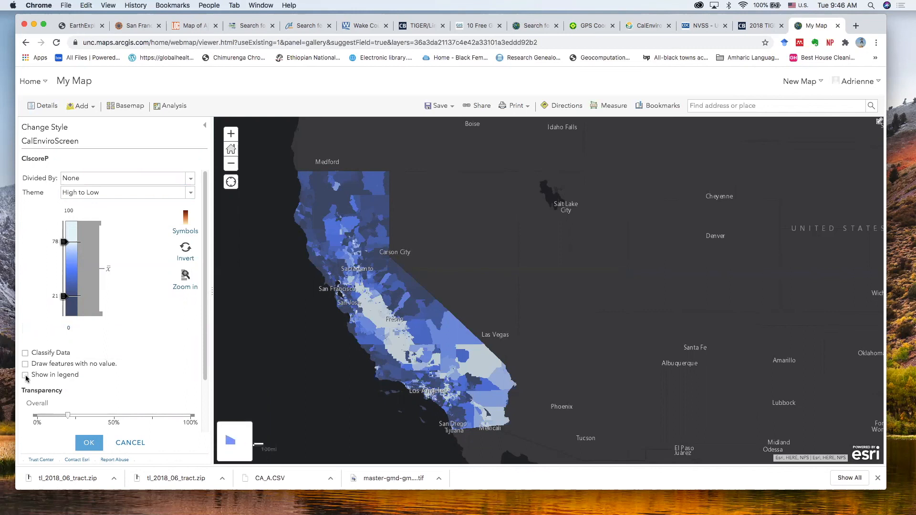
pyautogui.click(26, 375)
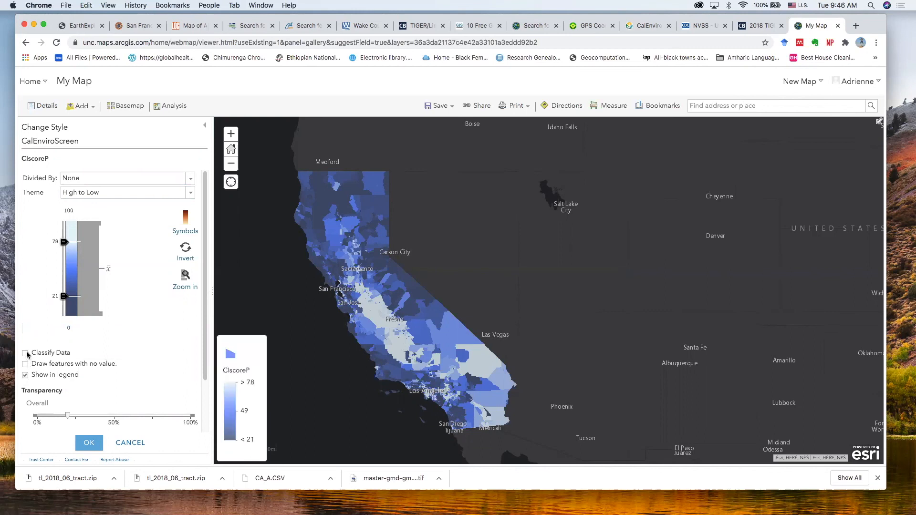
# Classify the CIscoreP data using Manual Breaks with 10 classes.
pyautogui.click(25, 354)
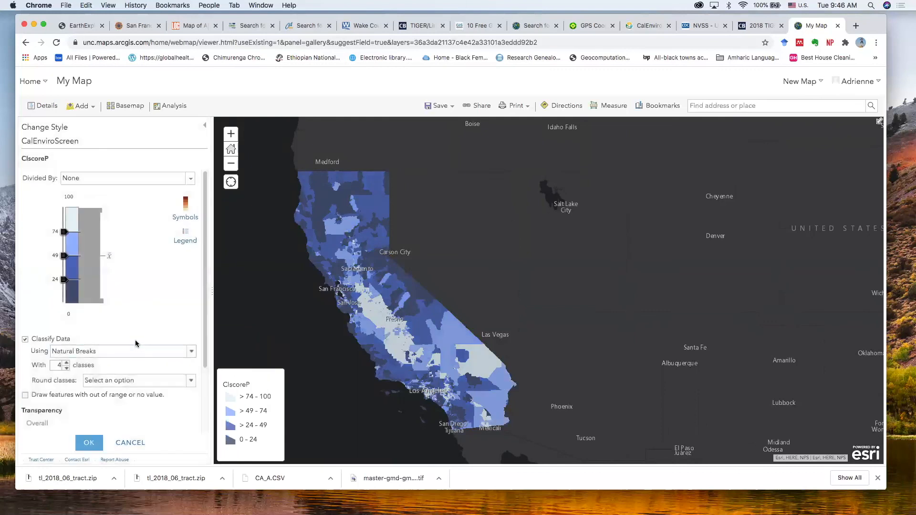
pyautogui.click(191, 352)
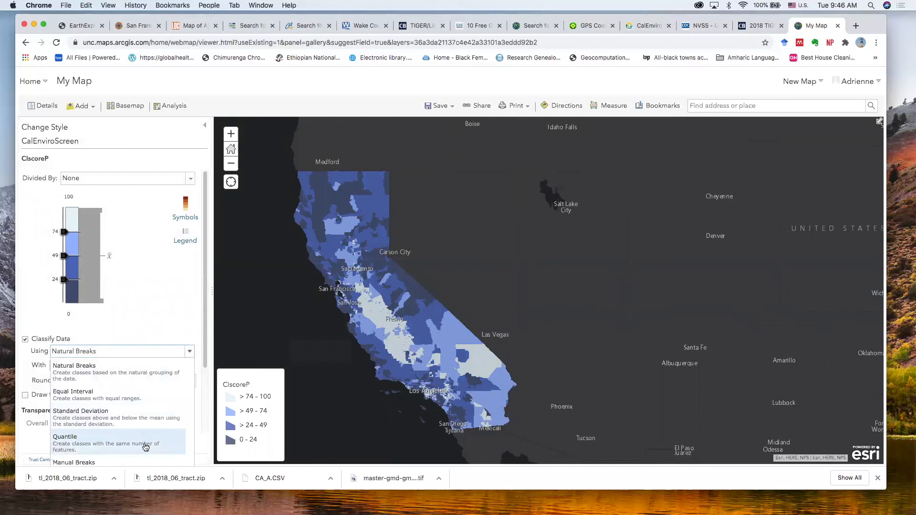
pyautogui.click(137, 461)
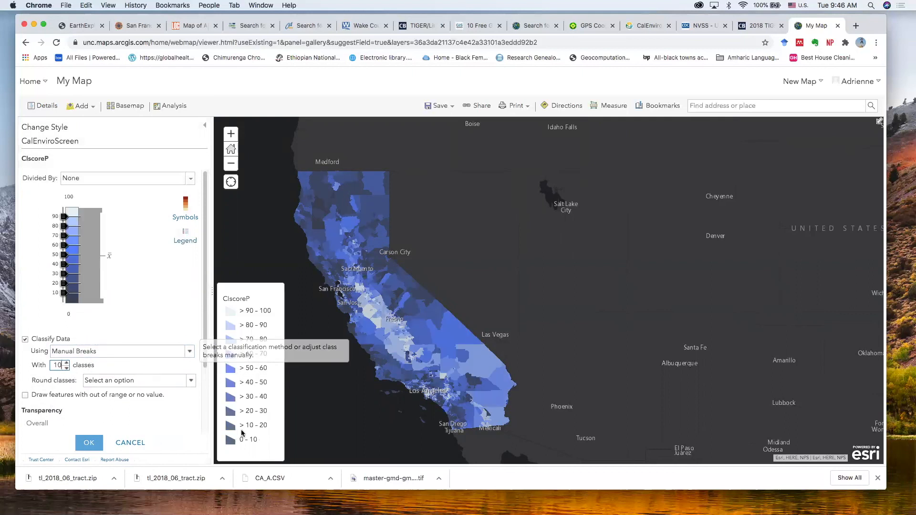
# Round the classes to 10 and turn on drawing features with out of range or no value.
pyautogui.click(190, 381)
pyautogui.click(181, 402)
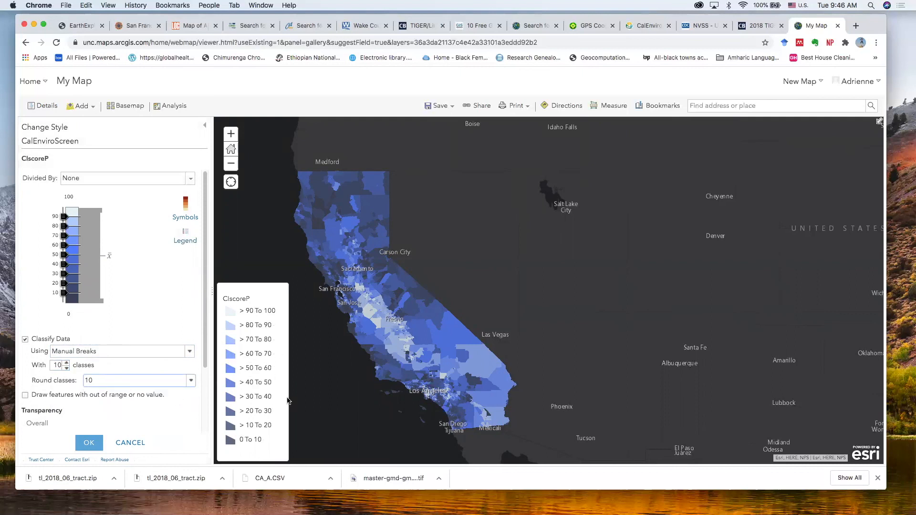
pyautogui.click(181, 380)
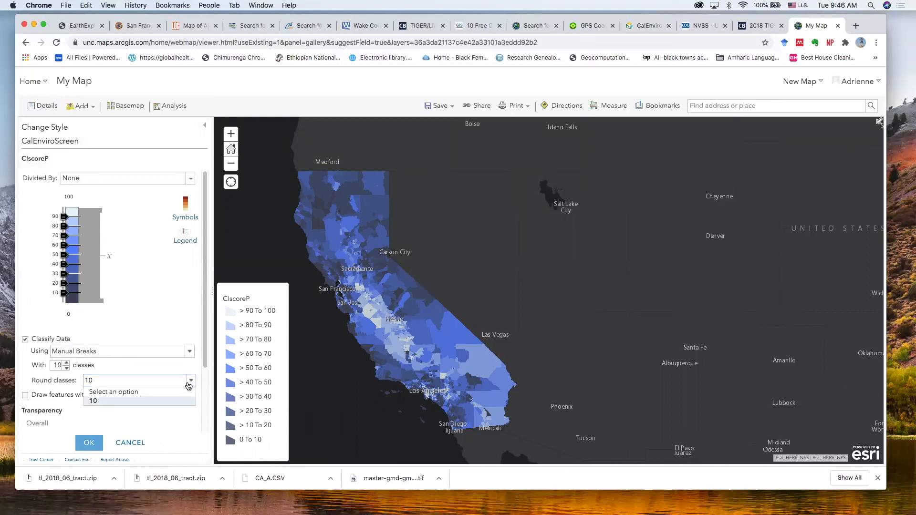
pyautogui.click(175, 393)
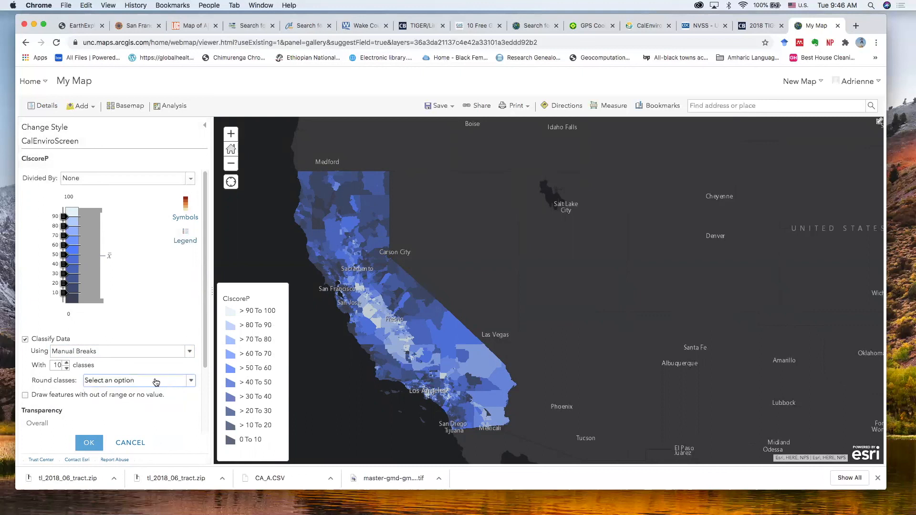
pyautogui.click(191, 382)
pyautogui.click(174, 401)
pyautogui.click(24, 395)
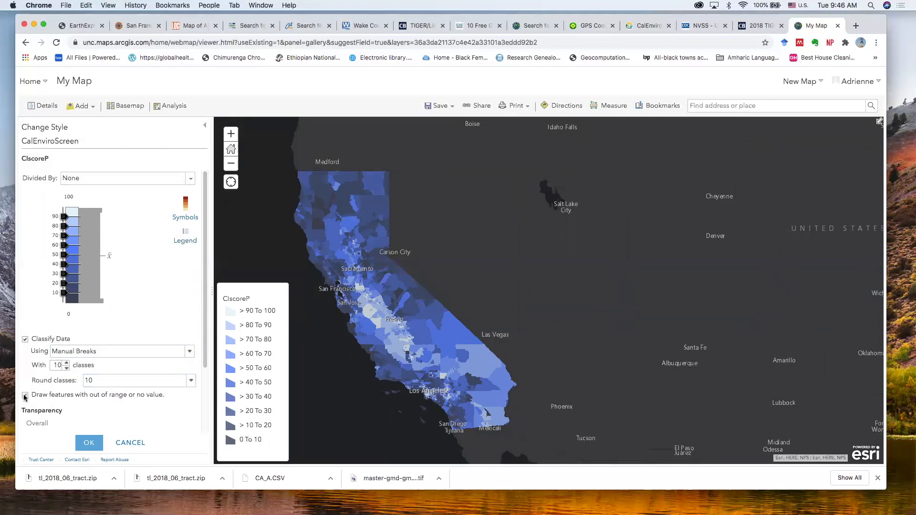
pyautogui.click(26, 396)
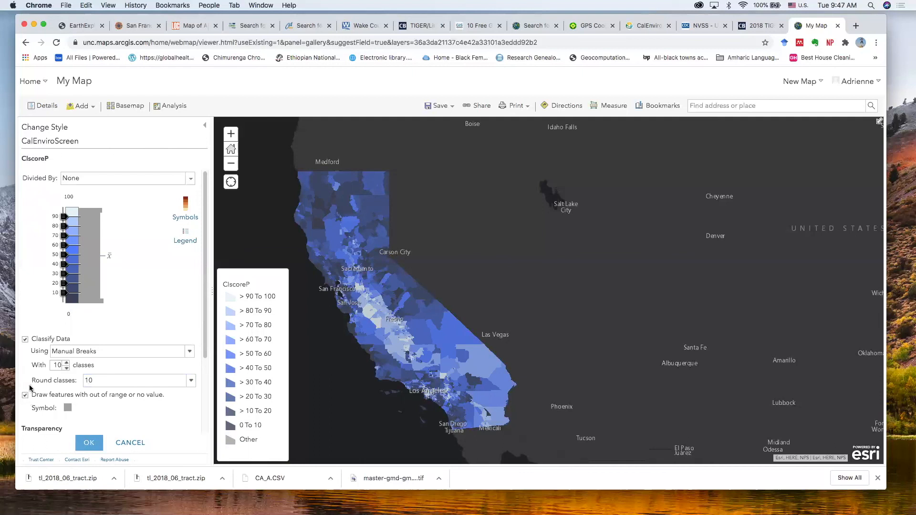
# Try #242424 as the outline color of the CIscoreP symbols and return it to the suggested gray #999999.
pyautogui.click(190, 218)
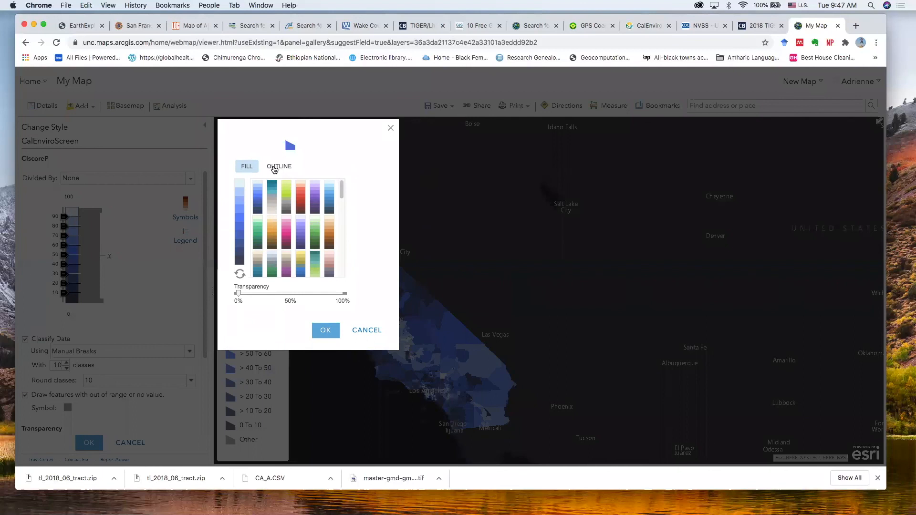
pyautogui.click(278, 167)
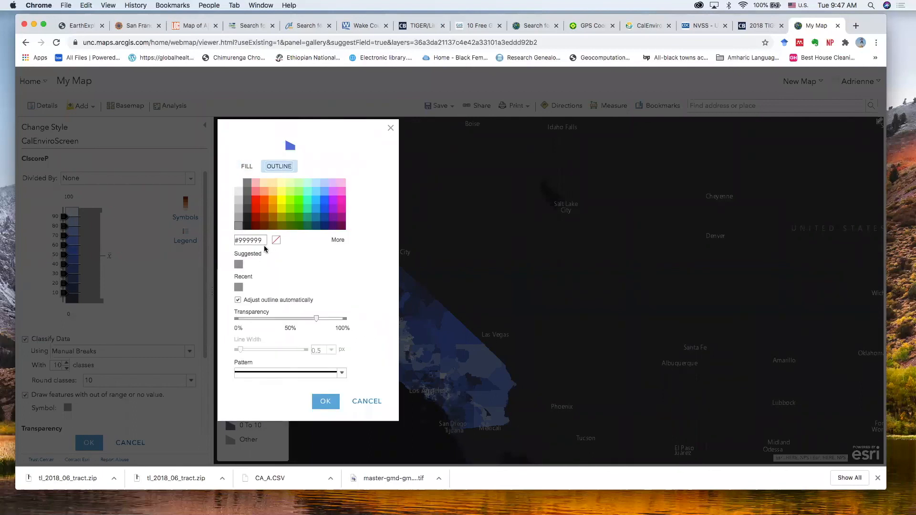
pyautogui.click(246, 216)
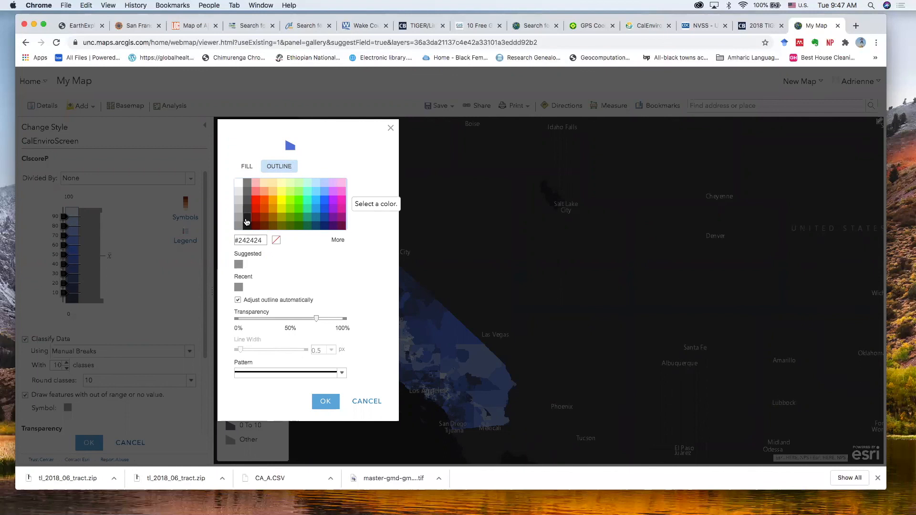
pyautogui.click(327, 401)
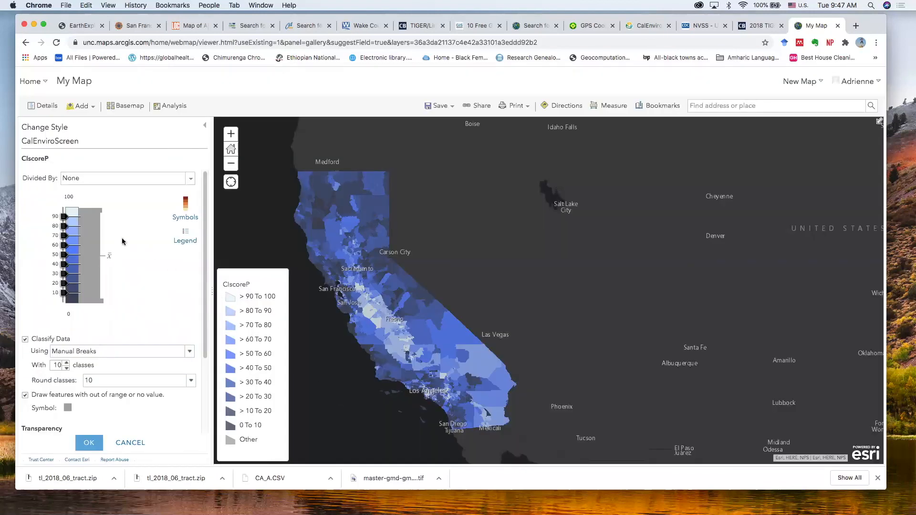
pyautogui.click(183, 221)
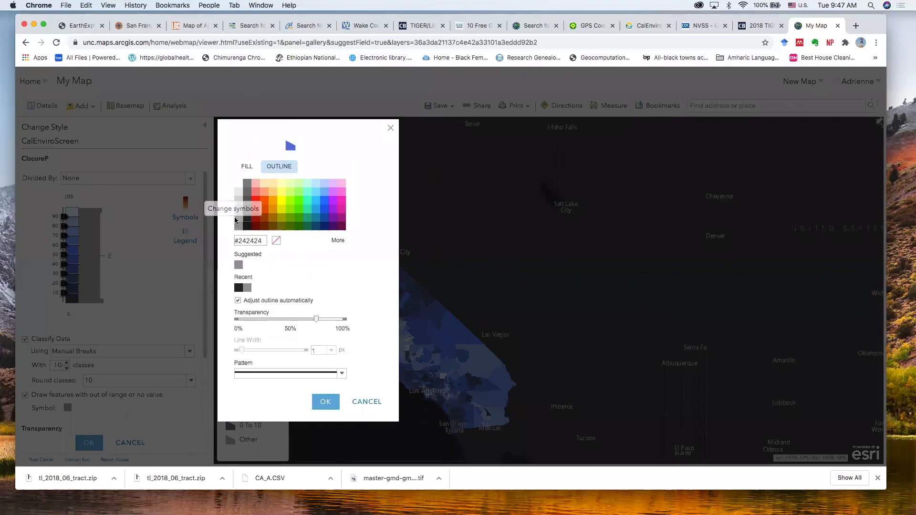
pyautogui.click(239, 266)
pyautogui.click(326, 404)
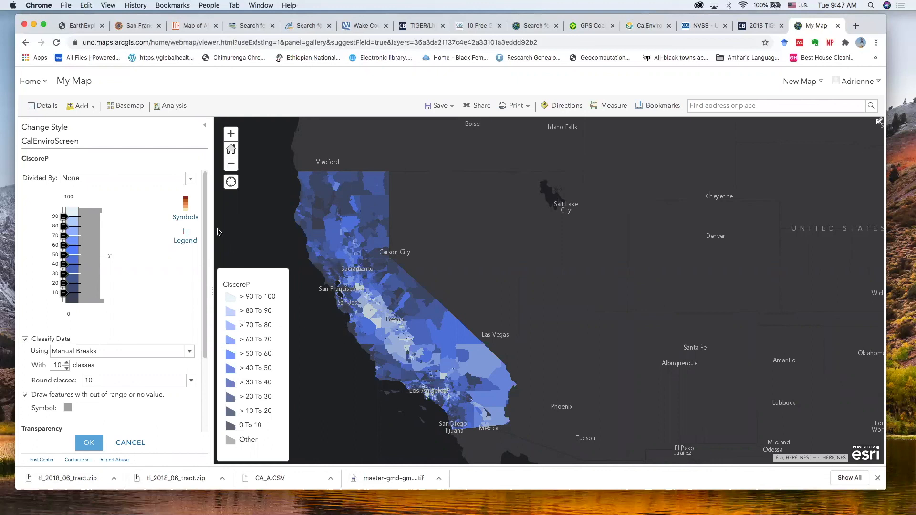
# Change the fill of the CIscoreP symbols to the ten-class color ramp running from green through yellow to red.
pyautogui.click(185, 217)
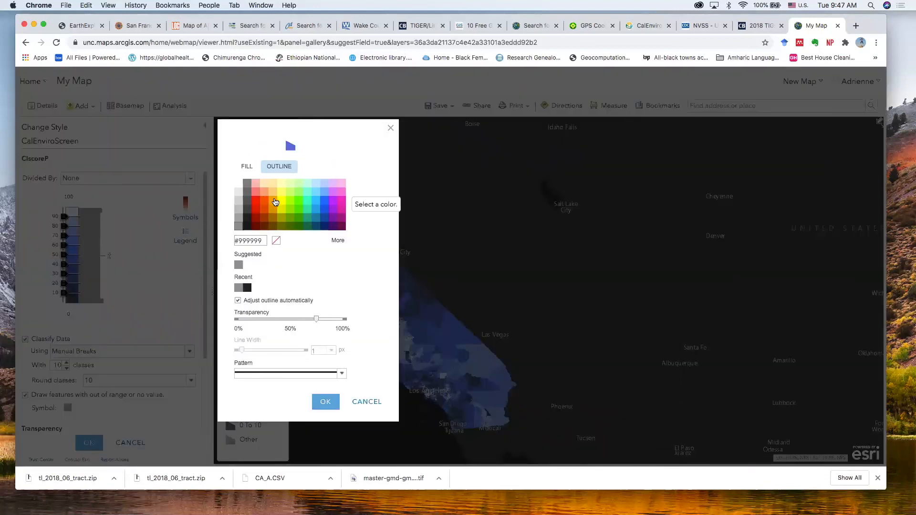
pyautogui.click(247, 168)
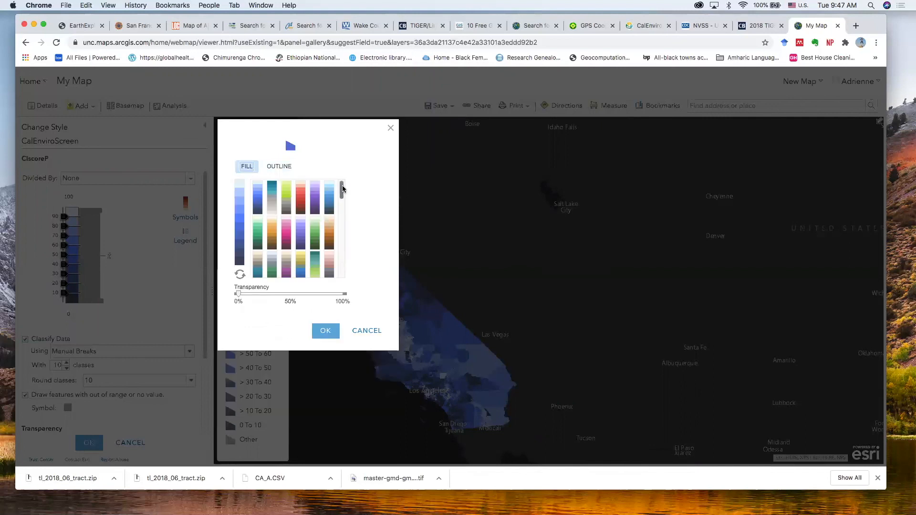
pyautogui.moveTo(343, 190); pyautogui.dragTo(349, 229)
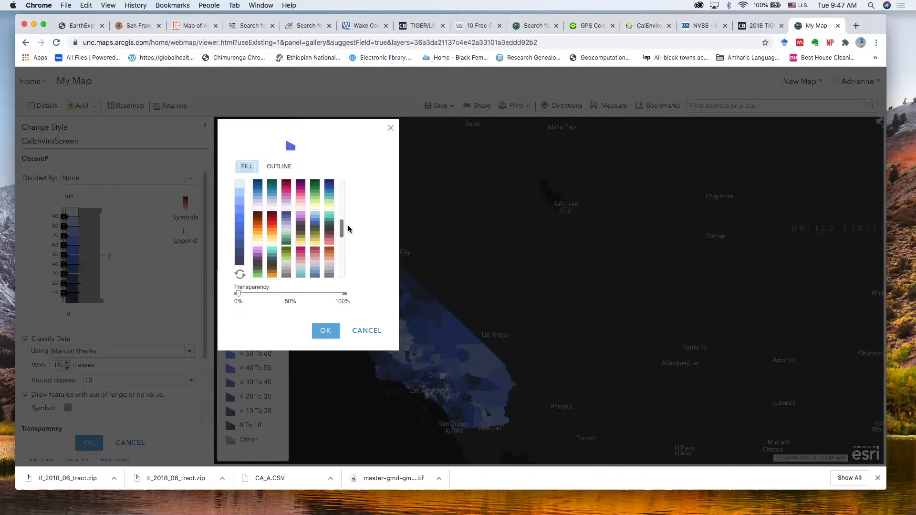
pyautogui.click(272, 231)
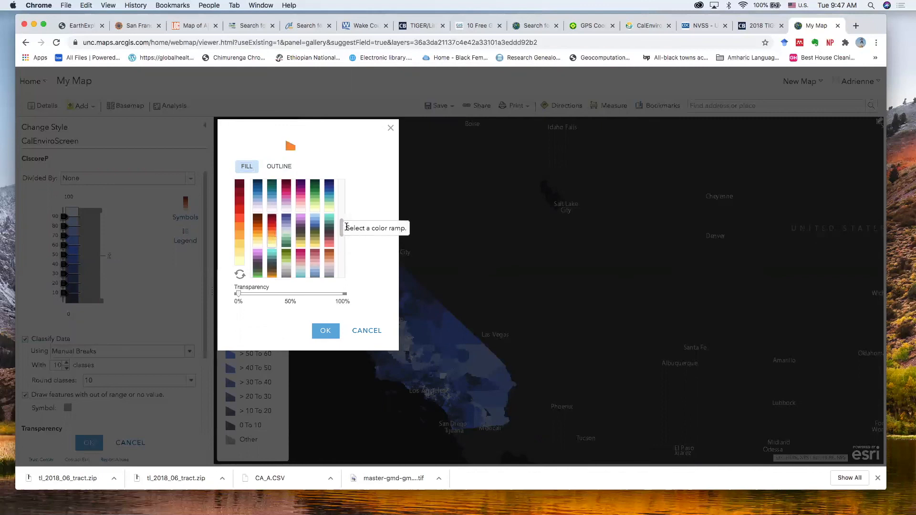
pyautogui.moveTo(340, 227); pyautogui.dragTo(343, 280)
pyautogui.click(329, 235)
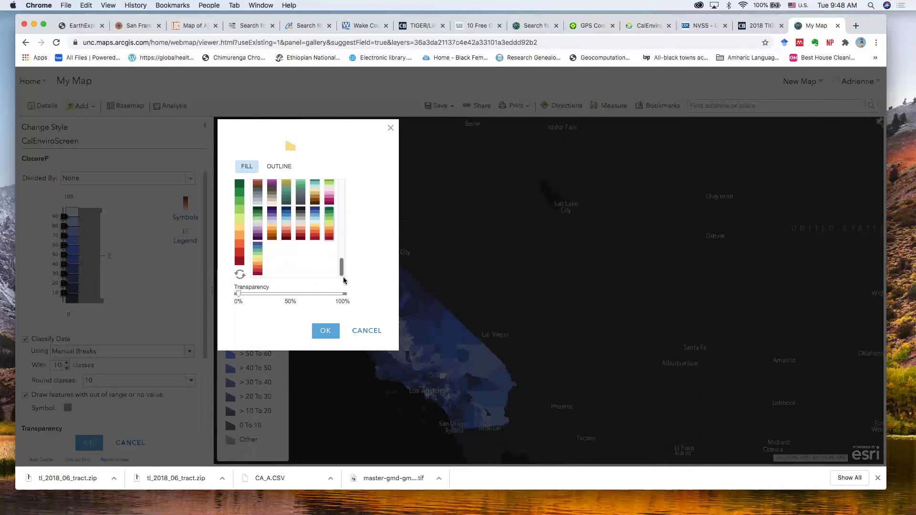
pyautogui.click(323, 334)
pyautogui.click(322, 336)
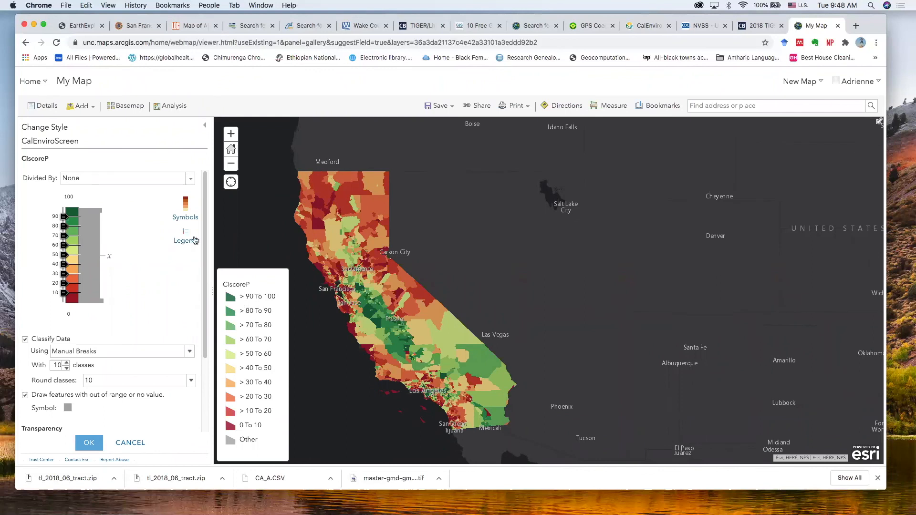
# Invert the fill color ramp so the highest CIscoreP classes are red, and apply the layer style.
pyautogui.click(186, 216)
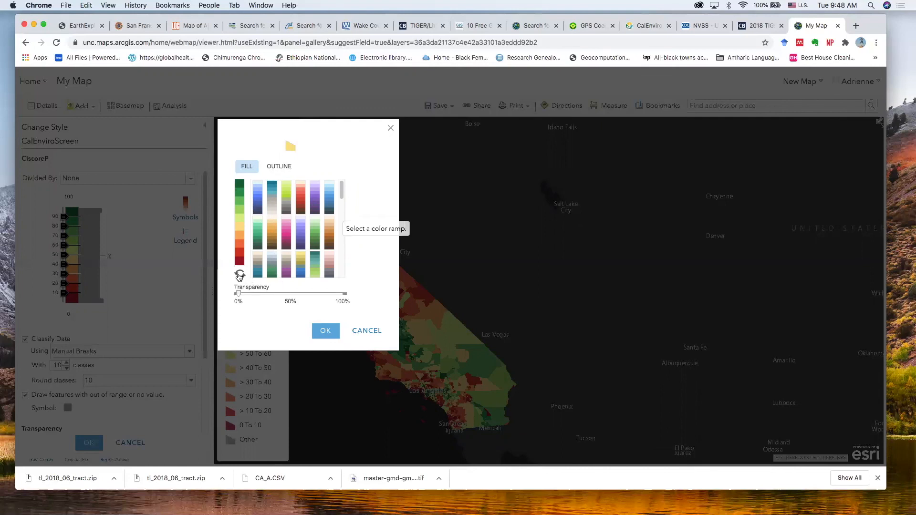
pyautogui.click(240, 276)
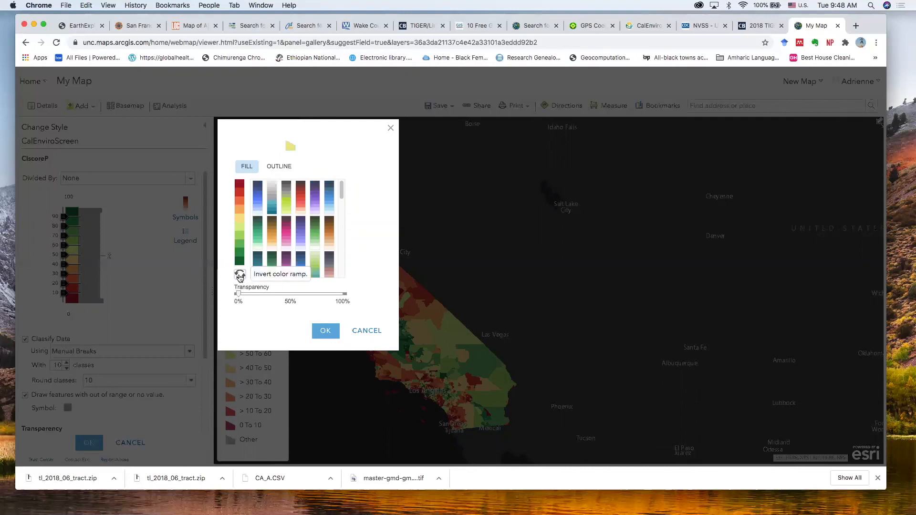
pyautogui.click(319, 331)
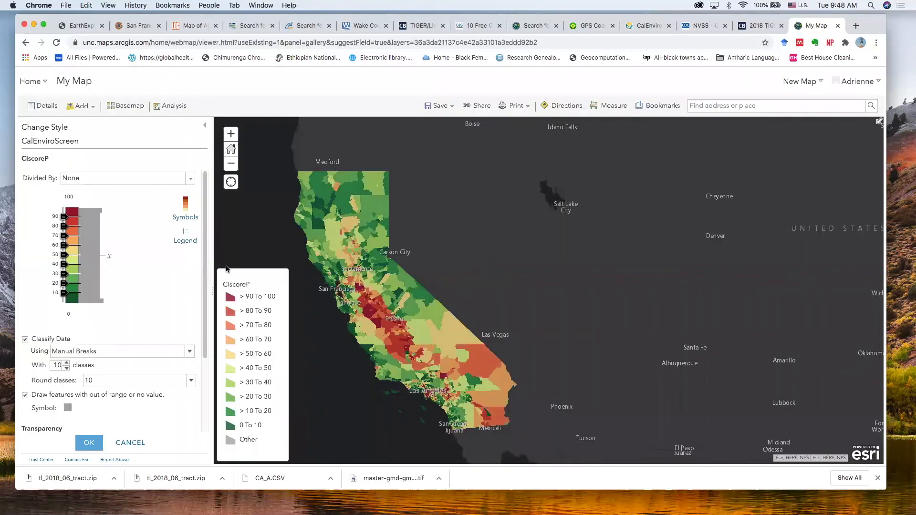
pyautogui.click(89, 442)
pyautogui.click(89, 441)
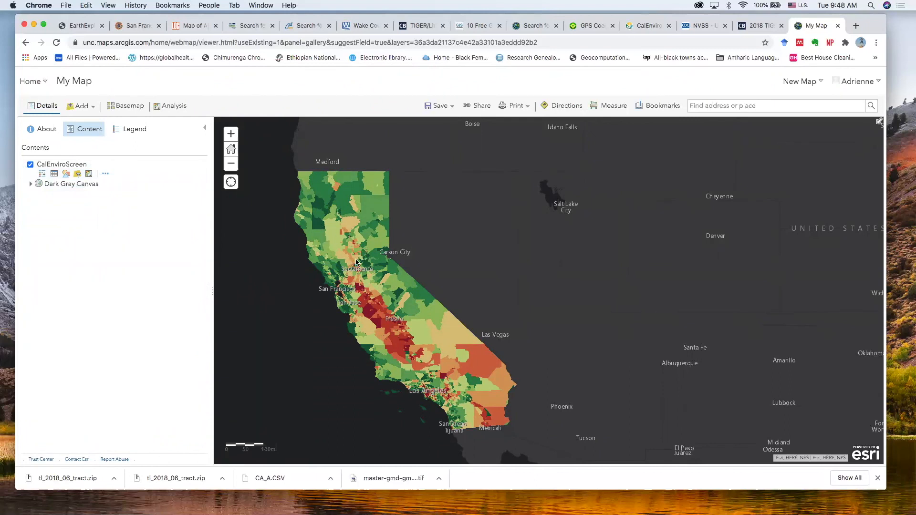
# Examine the CalEnviroScreen attributes of two Central Valley tracts and one northern California tract, reading through the northern tract's full list.
pyautogui.click(361, 291)
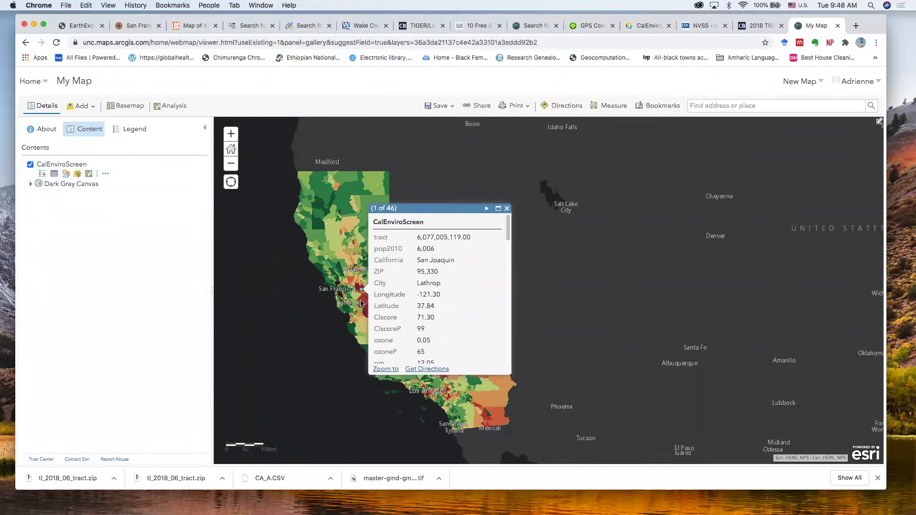
pyautogui.click(361, 302)
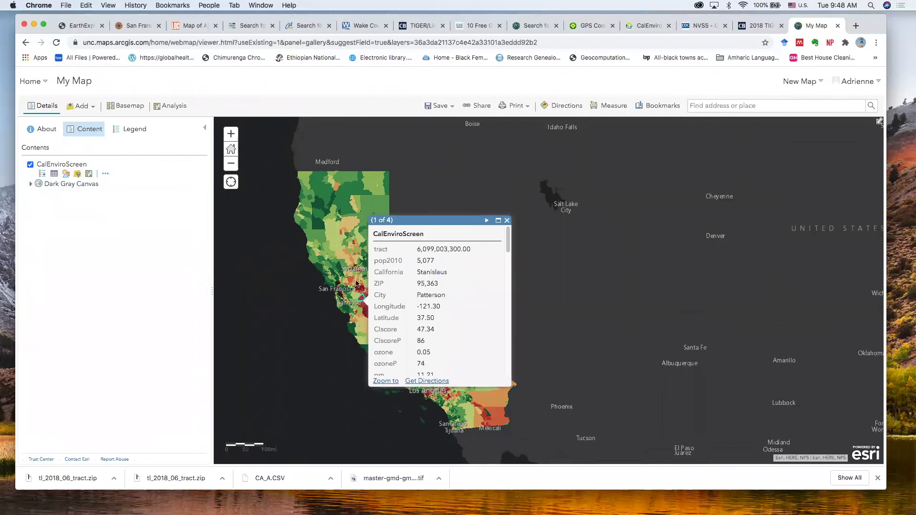
pyautogui.click(317, 228)
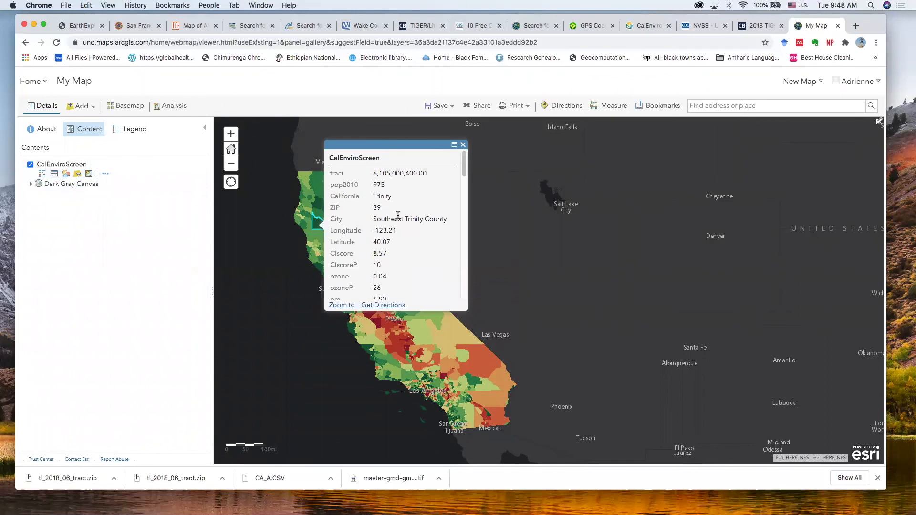
pyautogui.scroll(-15, 397, 215)
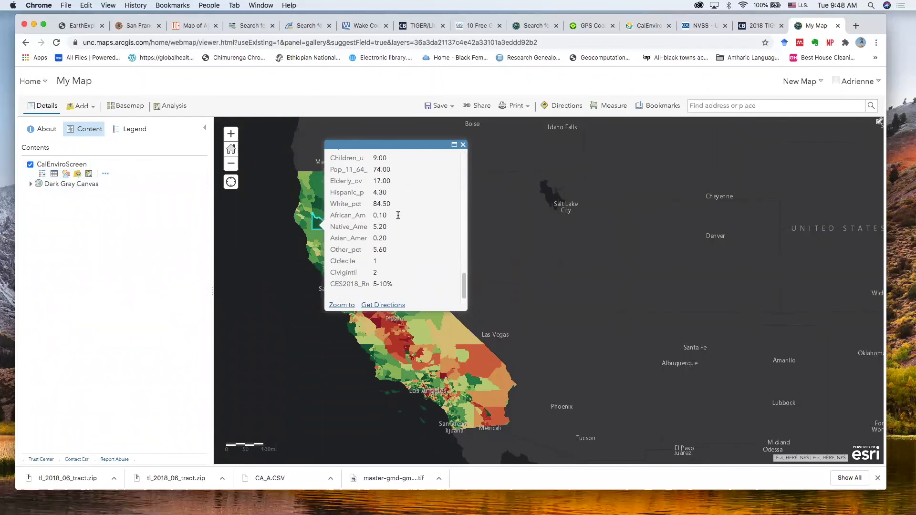
pyautogui.scroll(10, 397, 215)
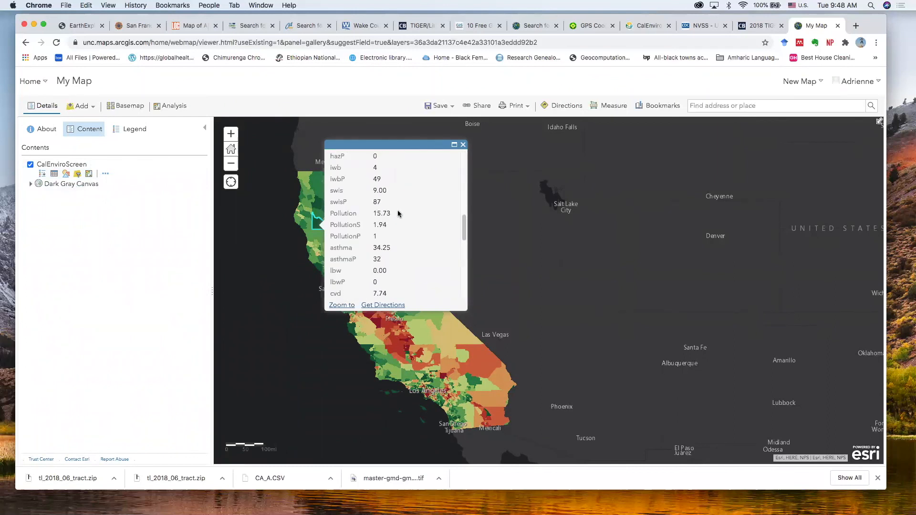
pyautogui.scroll(5, 364, 214)
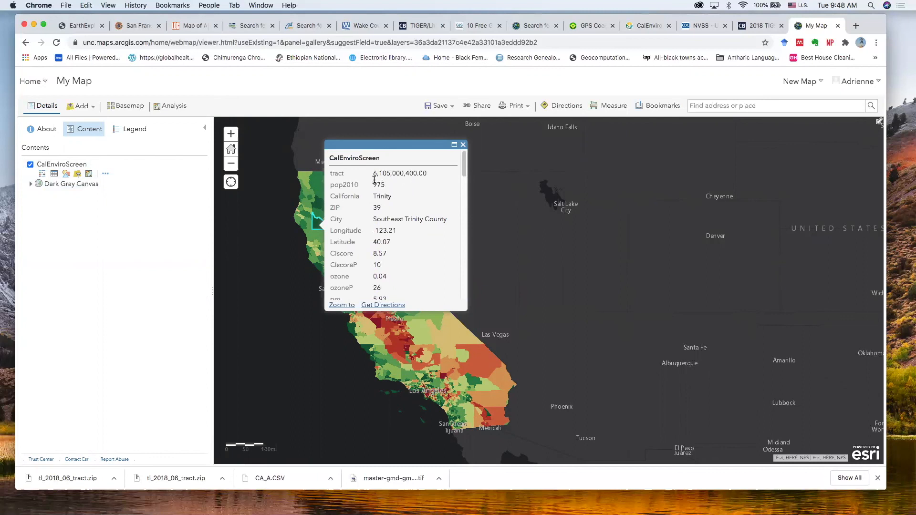
pyautogui.scroll(-3, 398, 201)
pyautogui.scroll(-10, 399, 201)
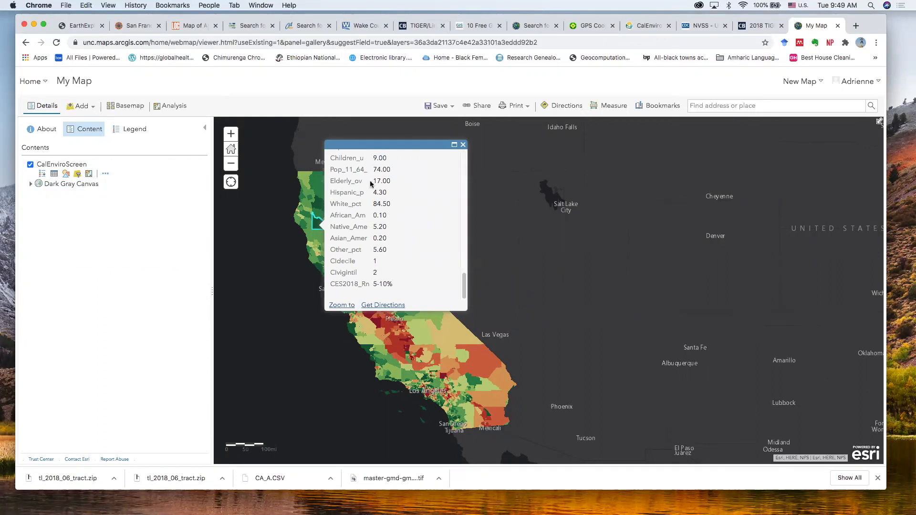
pyautogui.click(463, 145)
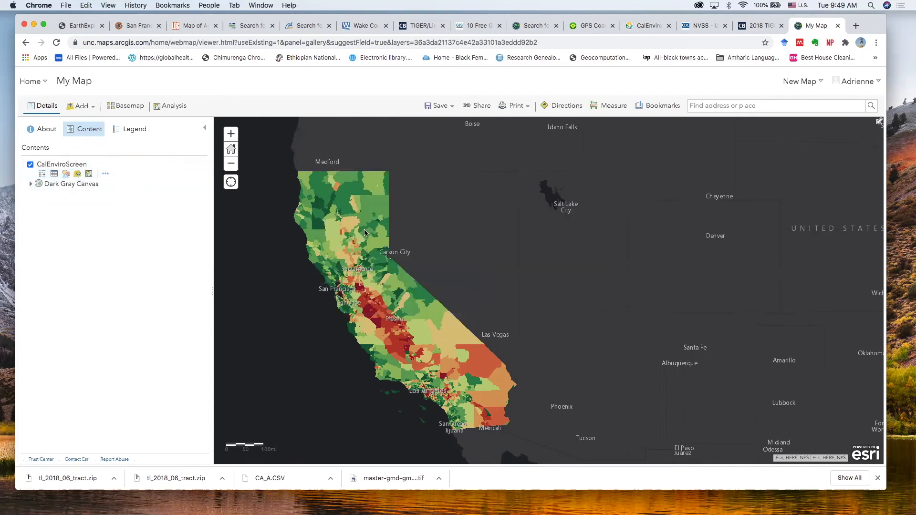
# Show the map legend and start saving the map under the title California Pollution Burden.
pyautogui.click(134, 134)
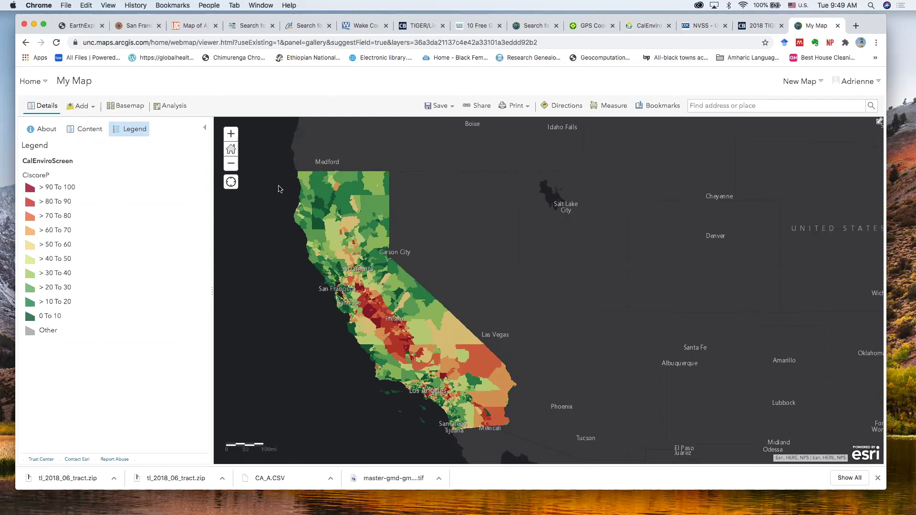
pyautogui.click(452, 107)
pyautogui.click(447, 137)
pyautogui.click(418, 243)
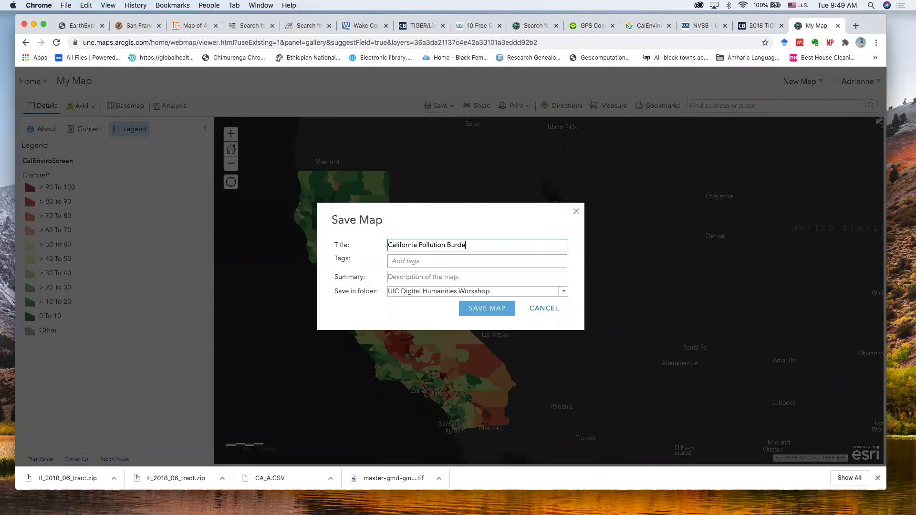
# Tag the map with environmental health, California and environment, and save it in the UIC Digital Humanities Workshop folder.
pyautogui.click(421, 264)
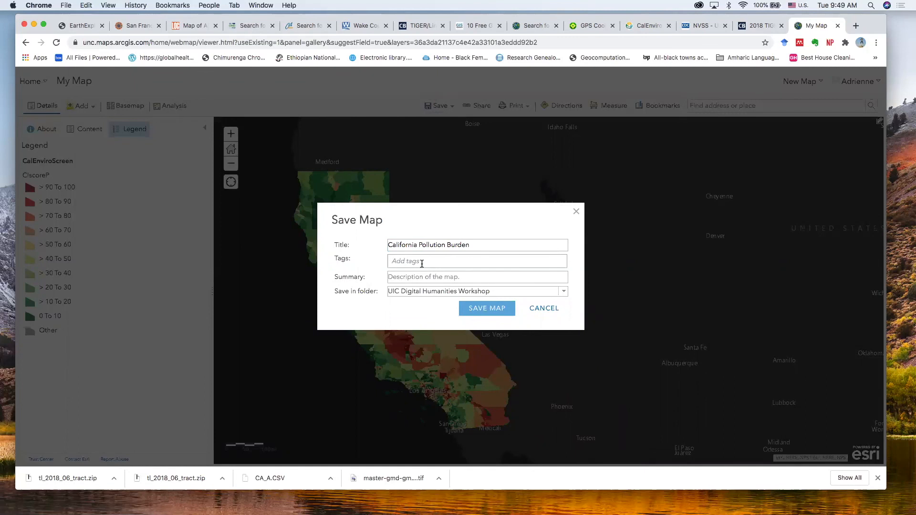
pyautogui.write('eni')
pyautogui.press('BackSpace')
pyautogui.write('vir')
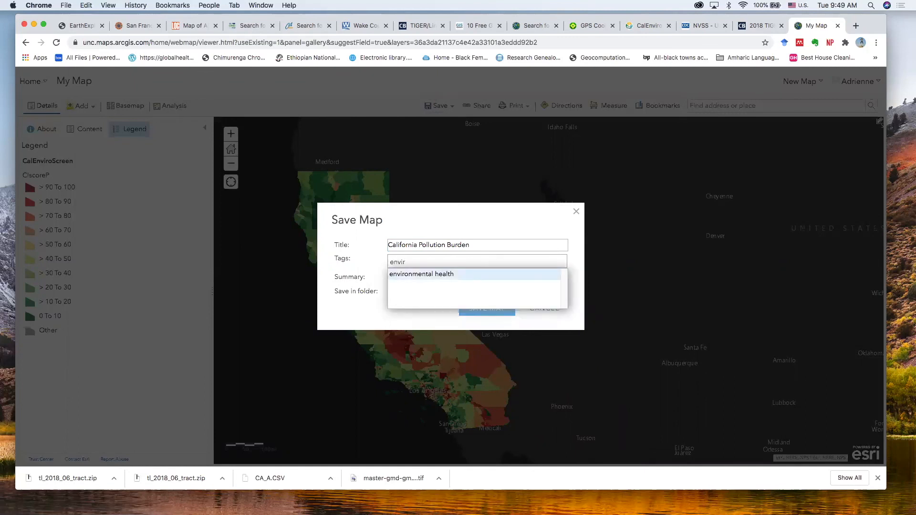
pyautogui.click(420, 277)
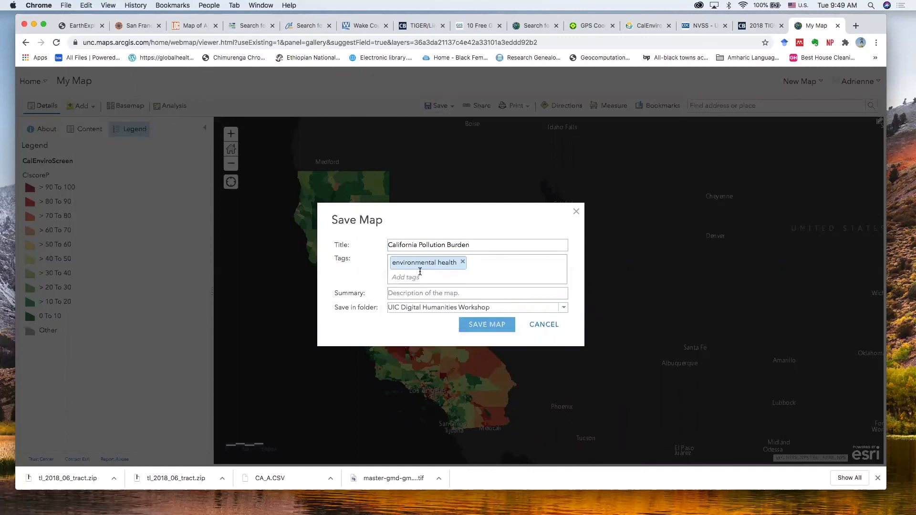
pyautogui.write('Ca')
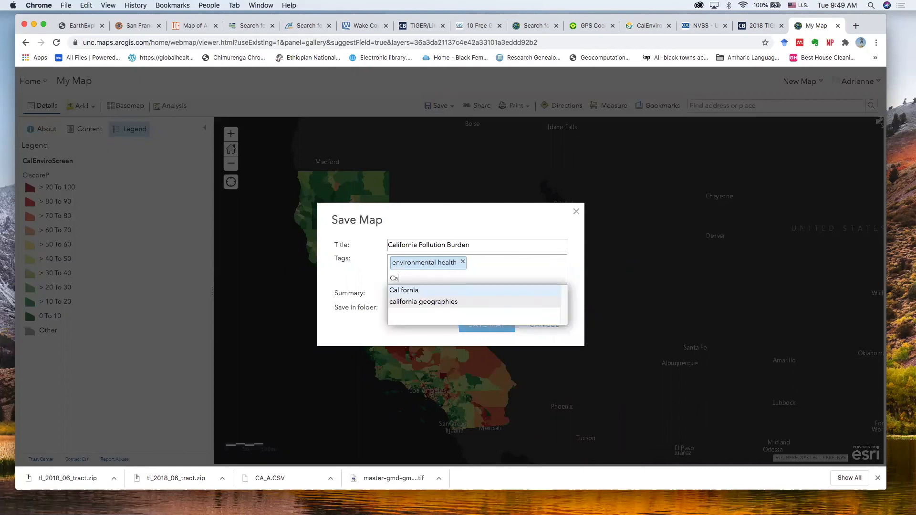
pyautogui.write('lif')
pyautogui.click(446, 290)
pyautogui.write('envir')
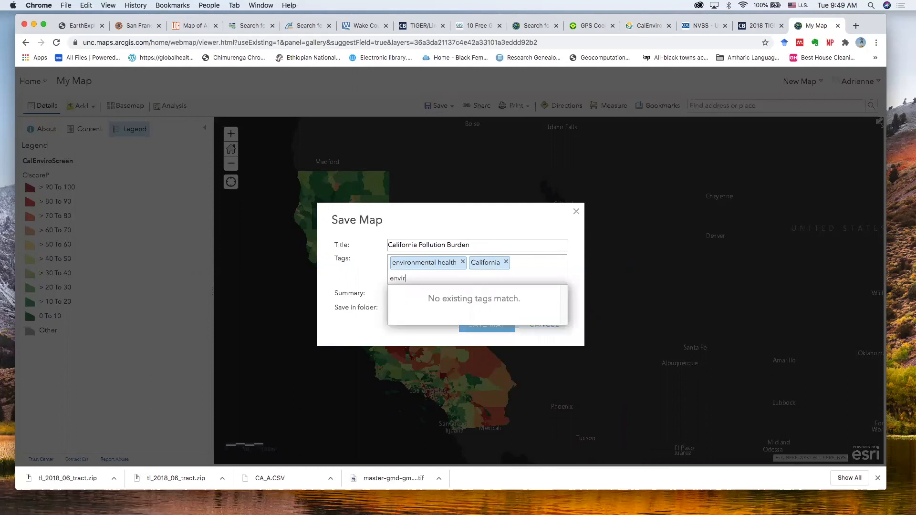
pyautogui.write('onment')
pyautogui.press('Return')
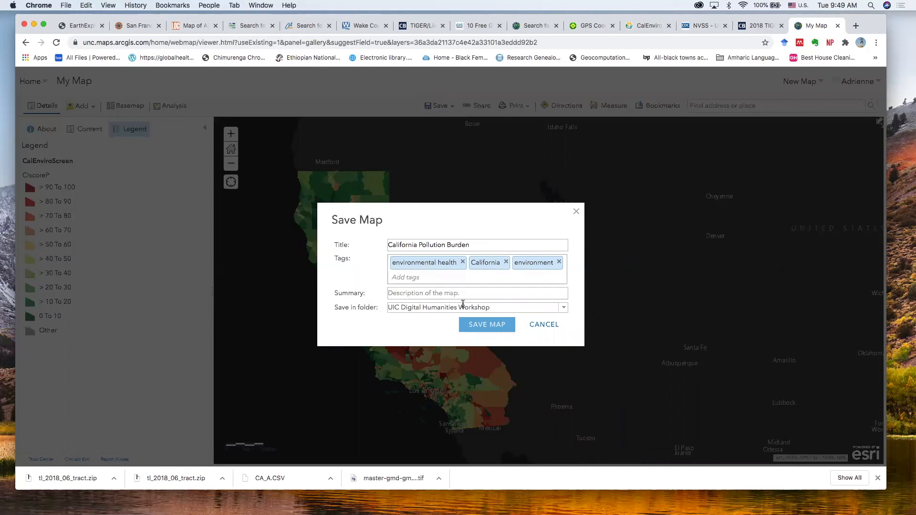
pyautogui.click(499, 325)
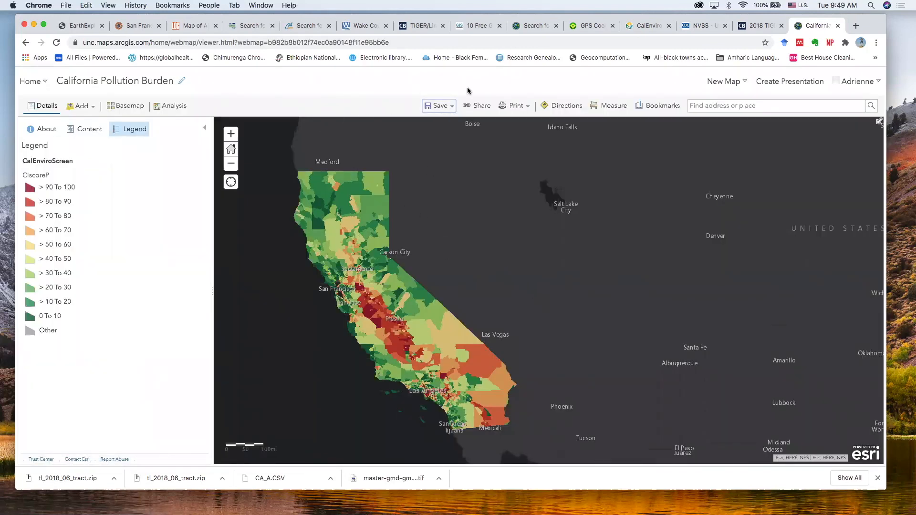
# Preview the print layout of the map on its own and with its legend, closing each preview.
pyautogui.click(524, 109)
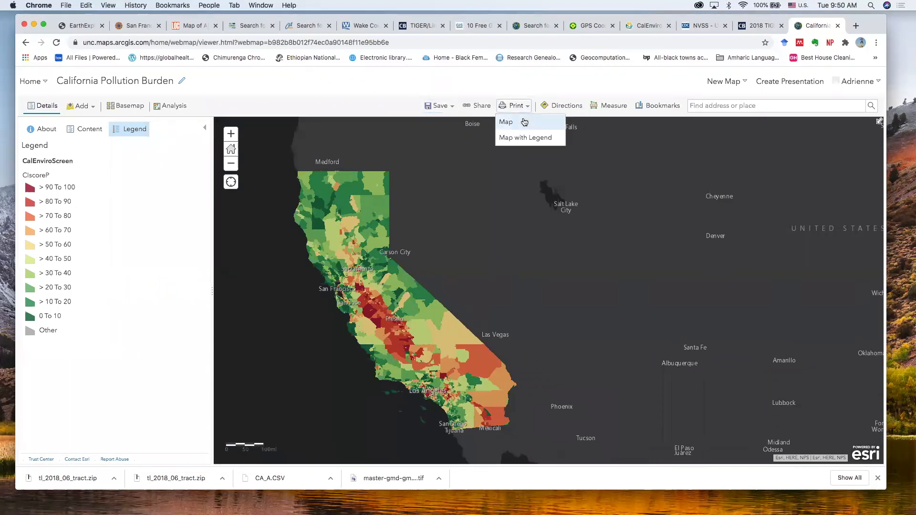
pyautogui.click(525, 122)
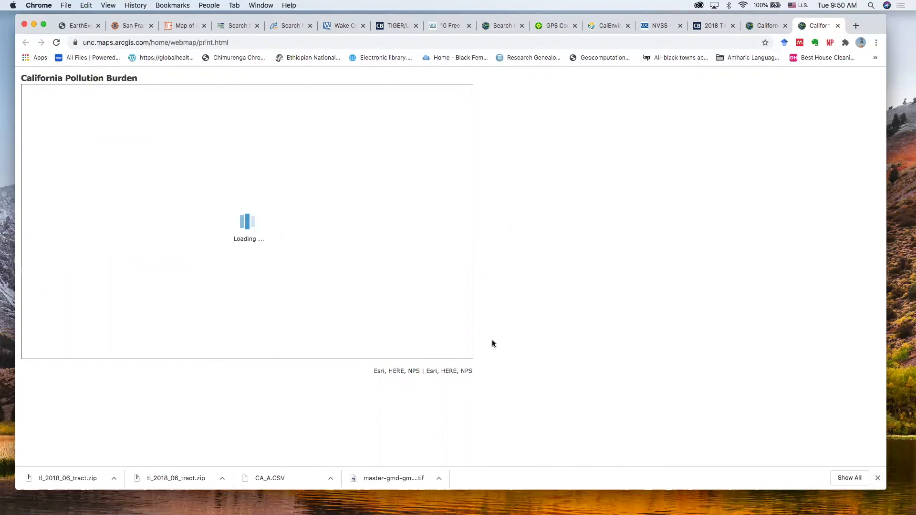
pyautogui.click(838, 26)
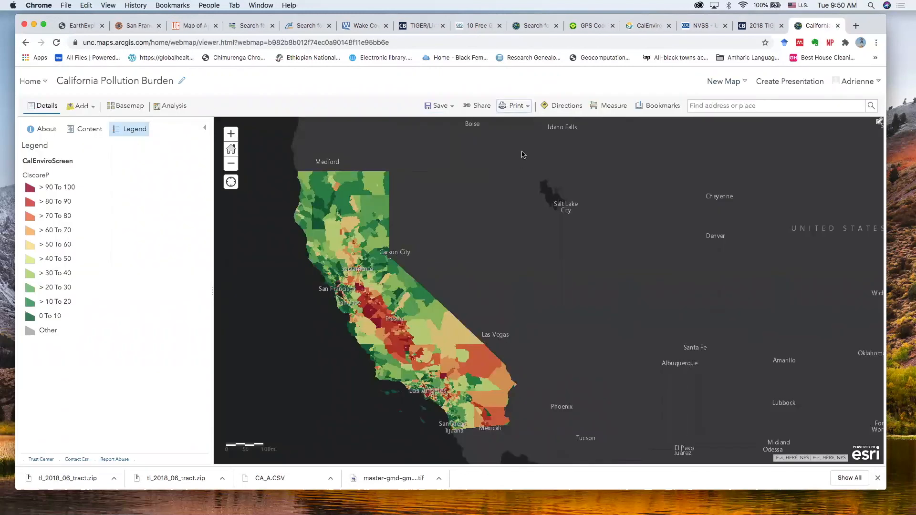
pyautogui.click(521, 108)
pyautogui.click(522, 135)
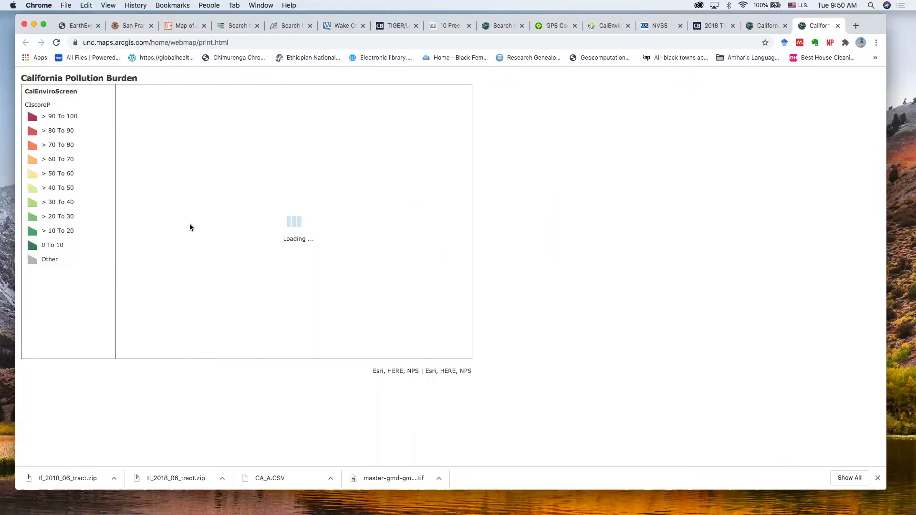
pyautogui.click(838, 26)
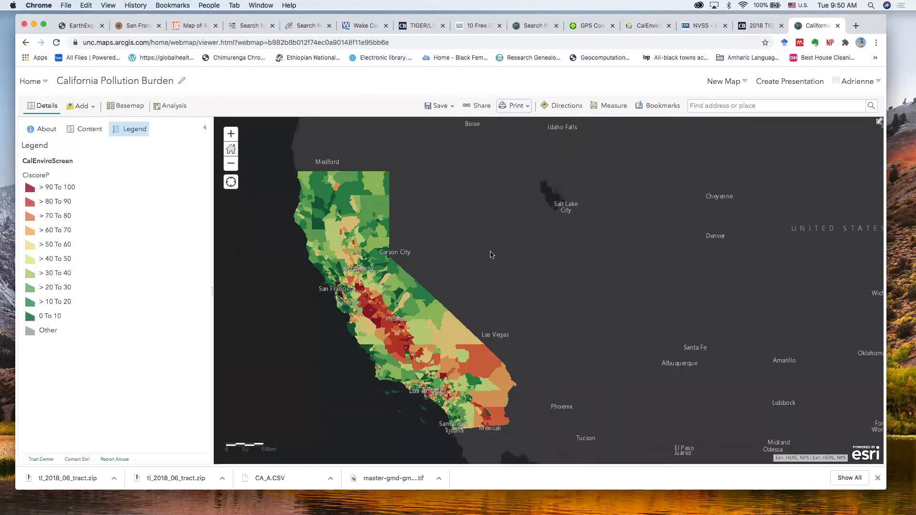
# Share the map with everyone (public) and update the CalEnviroScreen layer's sharing to match.
pyautogui.moveTo(464, 258); pyautogui.dragTo(461, 245)
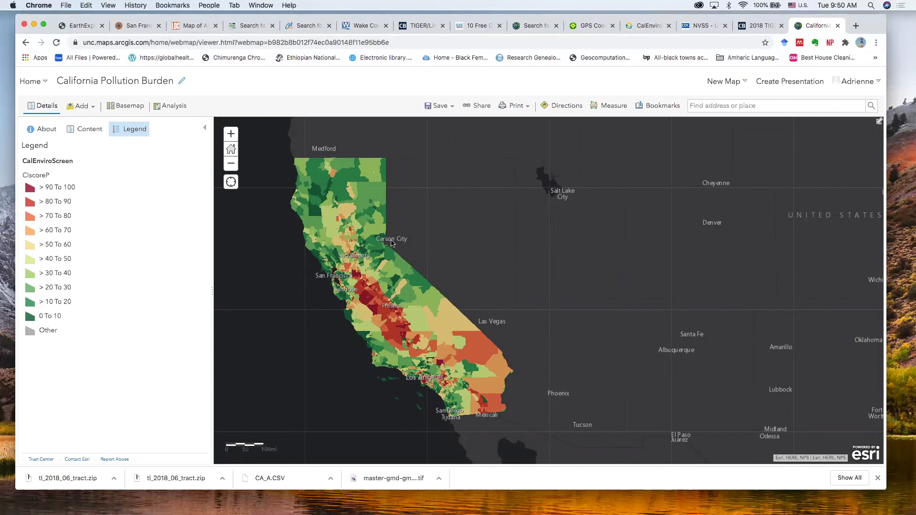
pyautogui.click(478, 106)
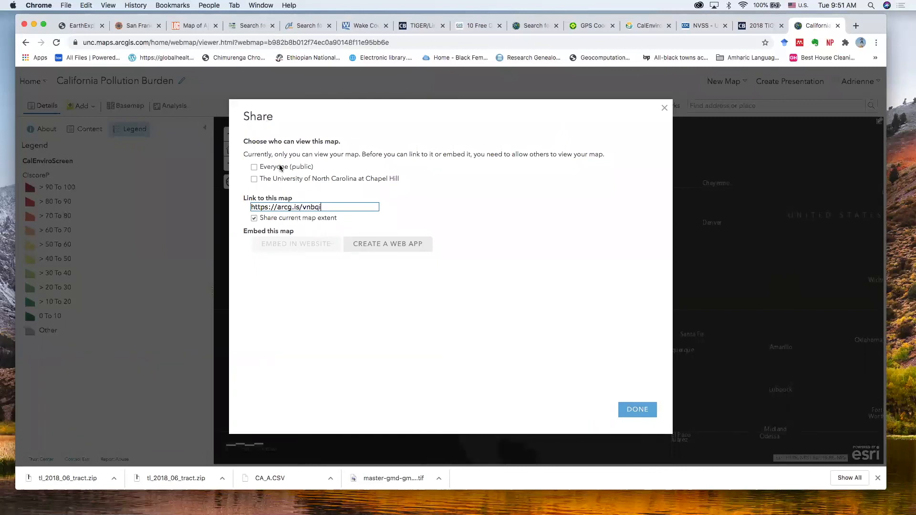
pyautogui.click(254, 167)
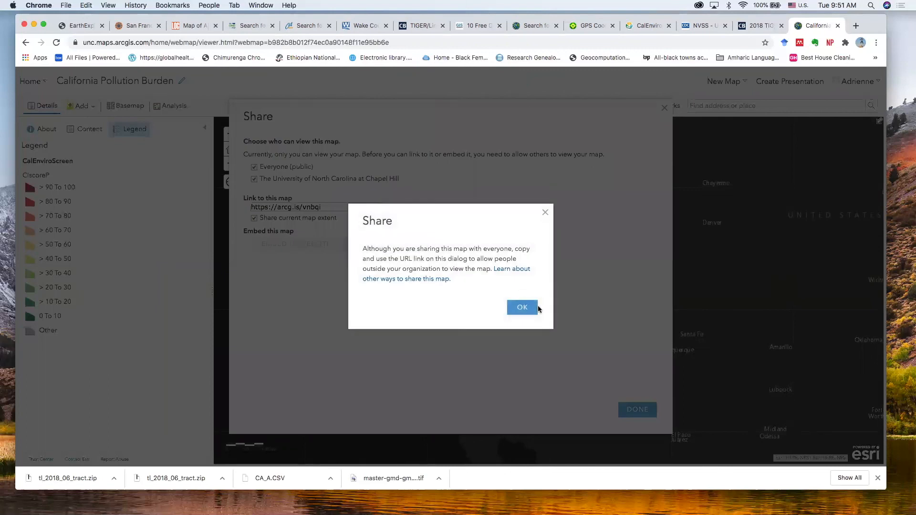
pyautogui.click(523, 308)
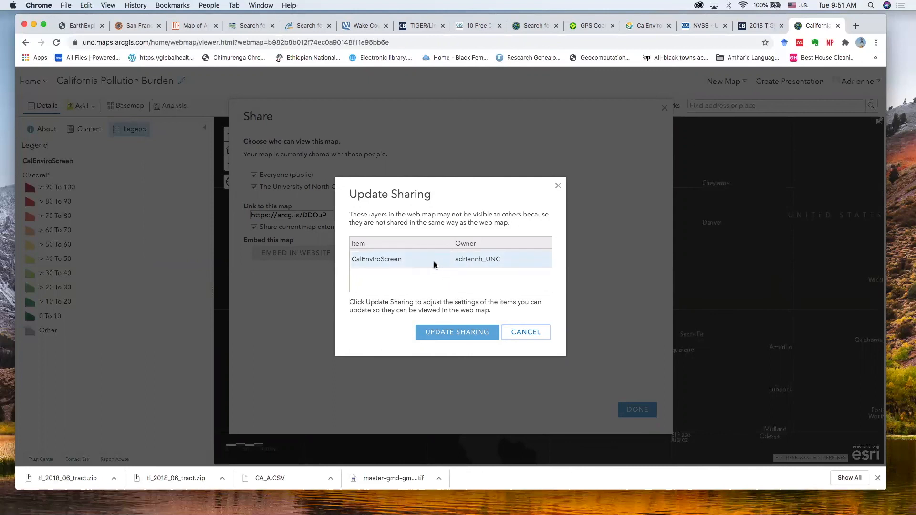
pyautogui.click(457, 335)
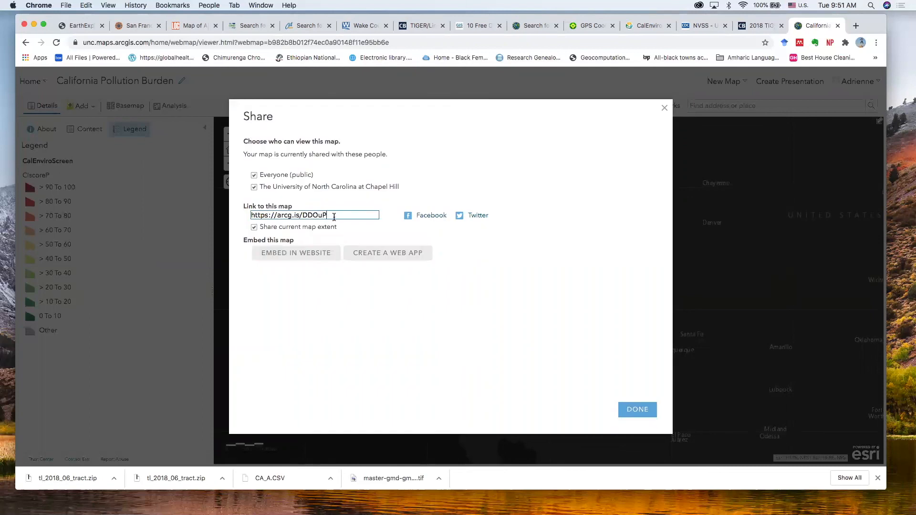
# Copy the map's short link and review the website embedding options, including the symbol settings and dark theme.
pyautogui.click(333, 217)
pyautogui.press('super+c')
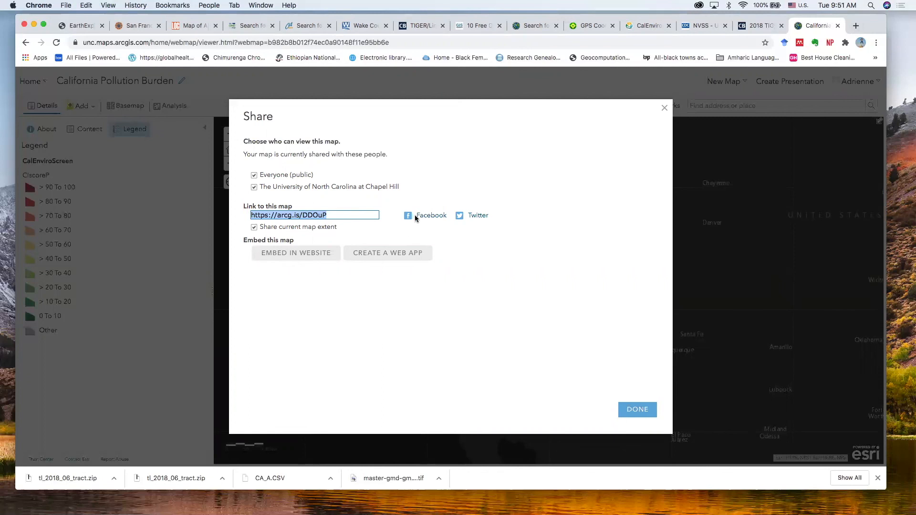
pyautogui.click(294, 253)
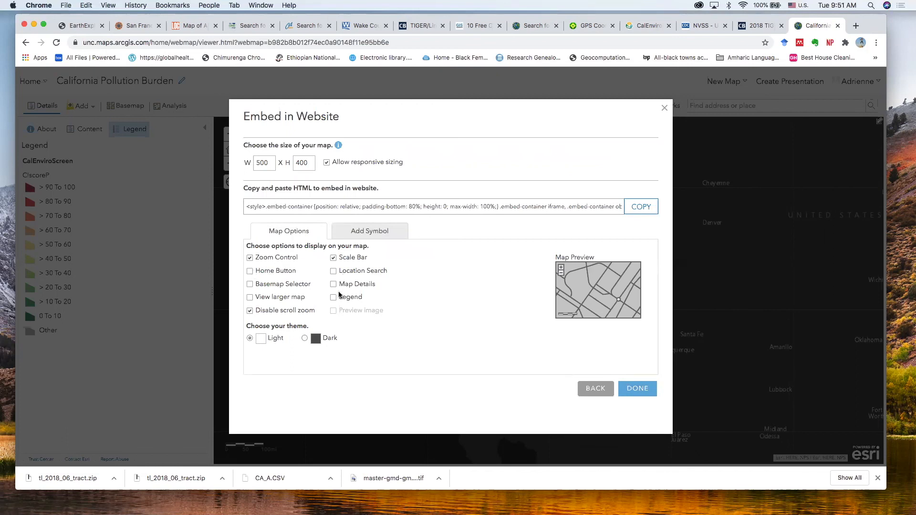
pyautogui.click(362, 233)
pyautogui.click(294, 232)
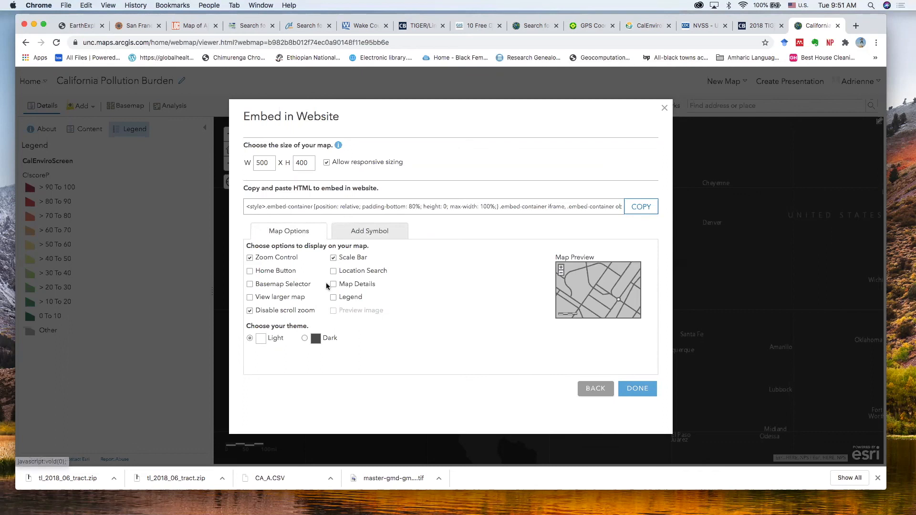
pyautogui.click(305, 338)
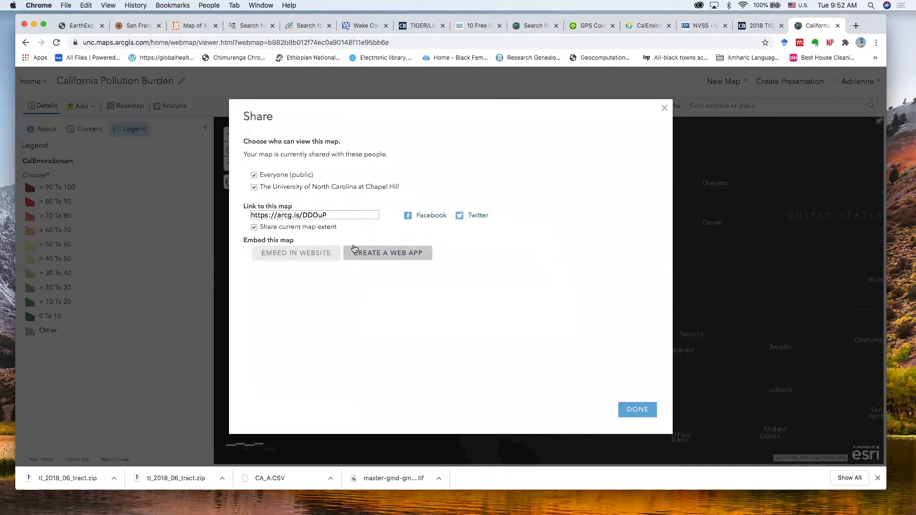
# Check the public map link by opening it in a new browser tab, then close that tab and finish sharing.
pyautogui.click(331, 215)
pyautogui.doubleClick(331, 215)
pyautogui.click(331, 215)
pyautogui.tripleClick(331, 216)
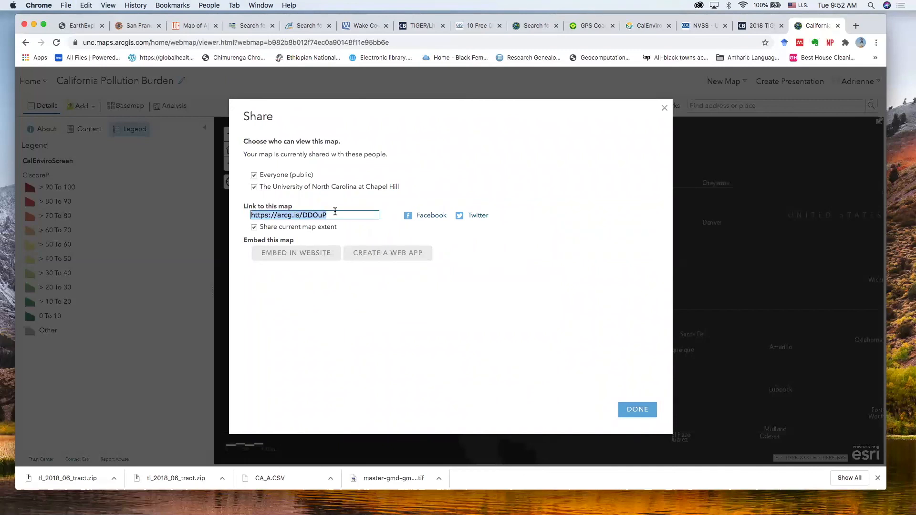
pyautogui.click(855, 25)
pyautogui.press('super+v')
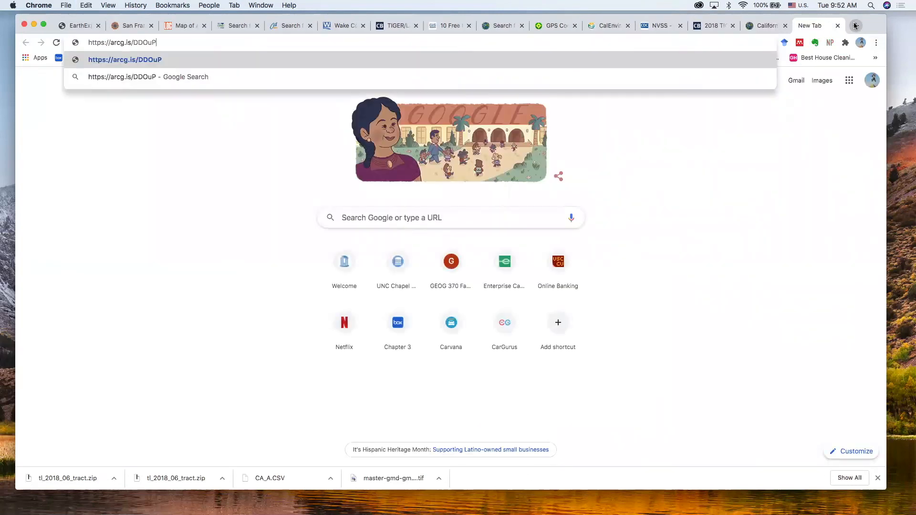
pyautogui.press('Return')
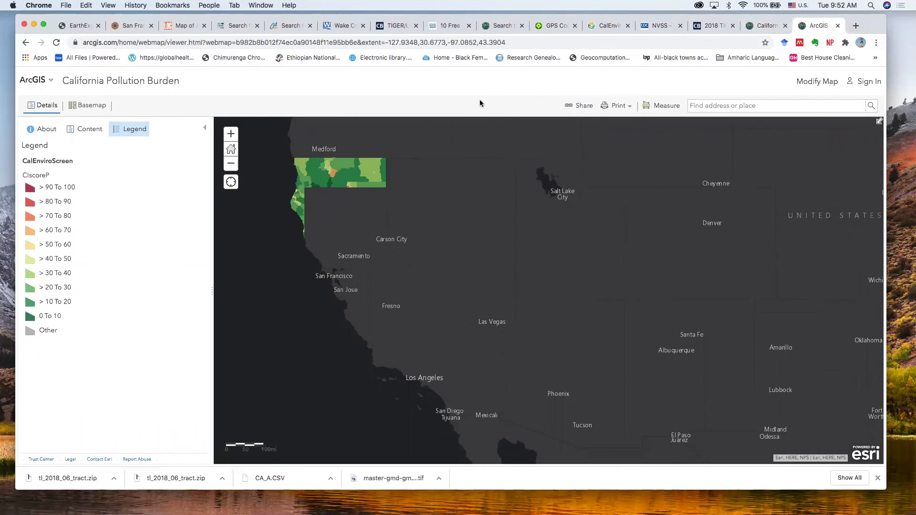
pyautogui.press('super+w')
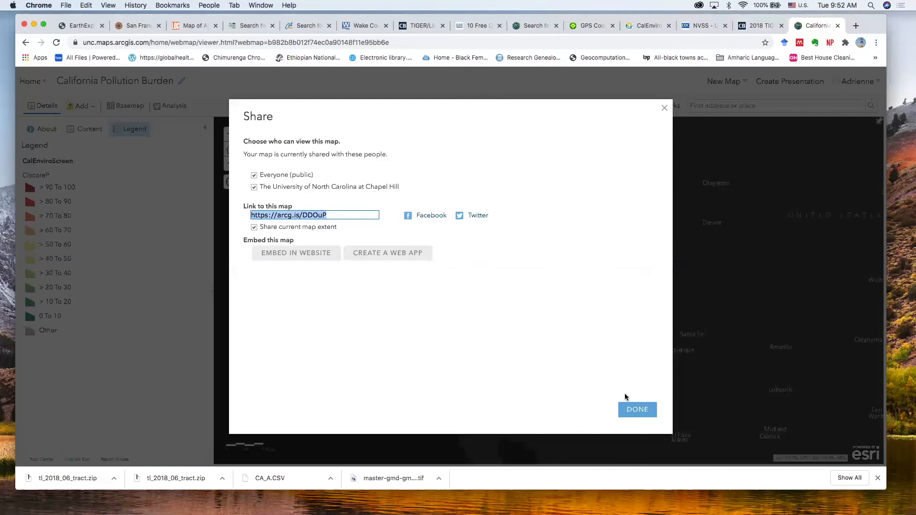
pyautogui.click(638, 408)
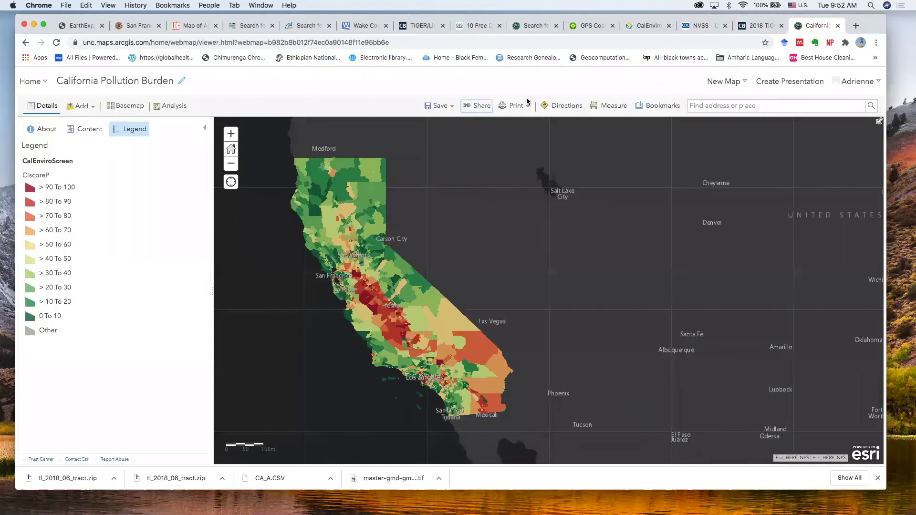
# Examine the configurable web app templates for building a story map from this map, and cancel without creating one.
pyautogui.click(476, 105)
pyautogui.click(367, 253)
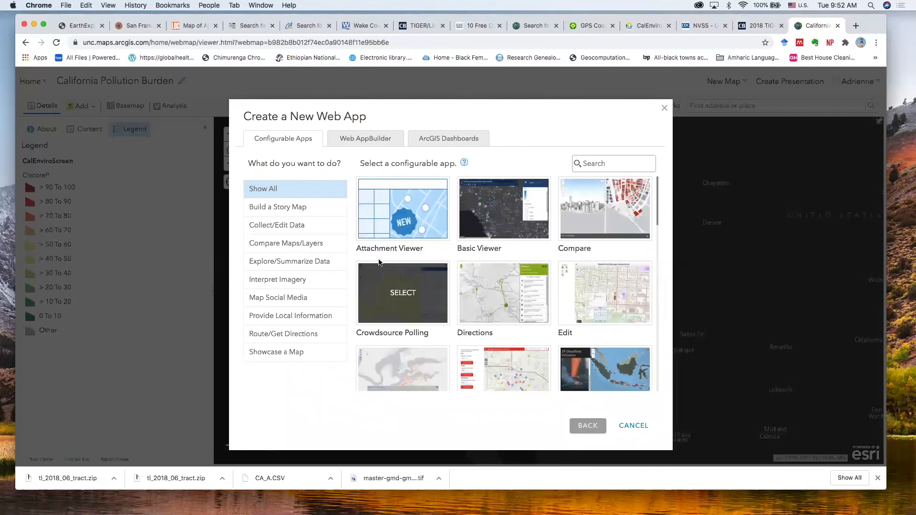
pyautogui.click(306, 208)
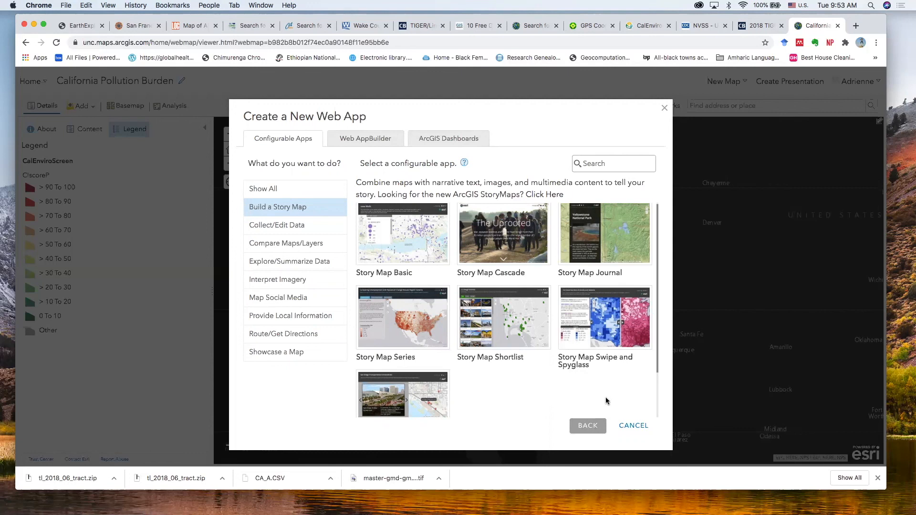
pyautogui.click(628, 426)
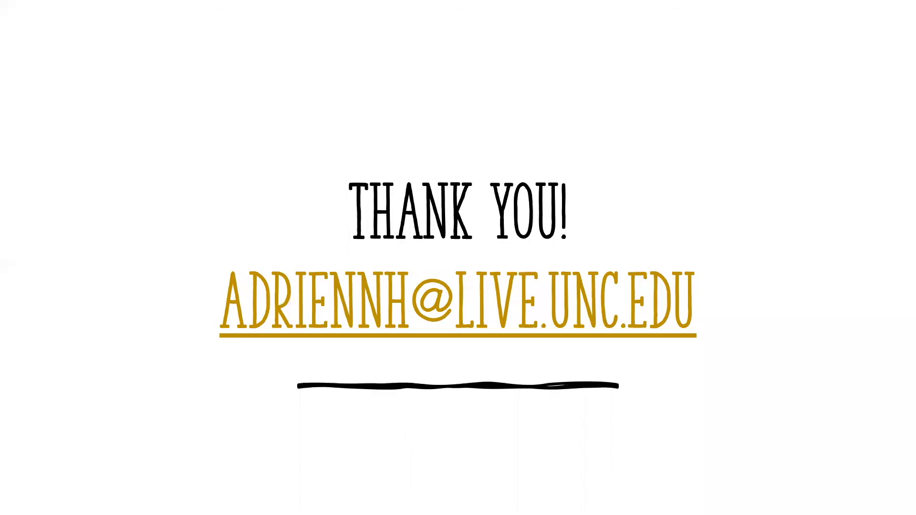